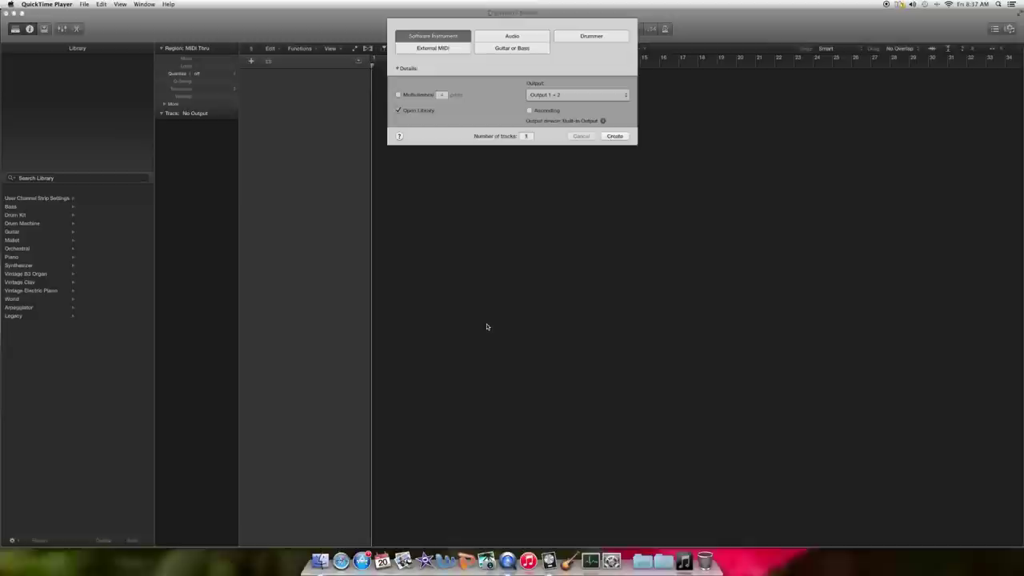
# - Create a software instrument track and load the Steinway Grand Piano patch from the Piano category onto it
pyautogui.click(432, 38)
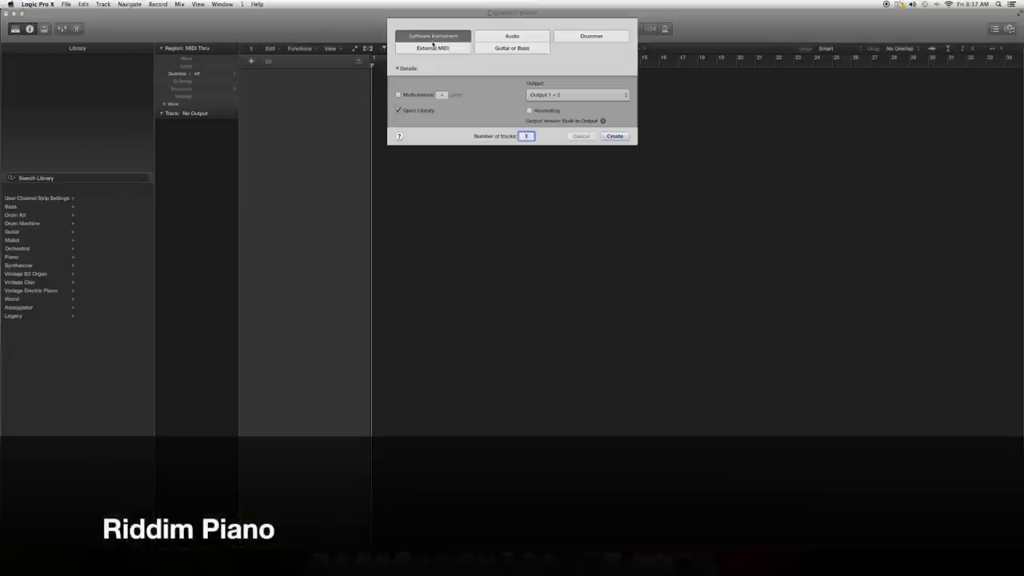
pyautogui.click(612, 136)
pyautogui.hscroll(-4, 100, 279)
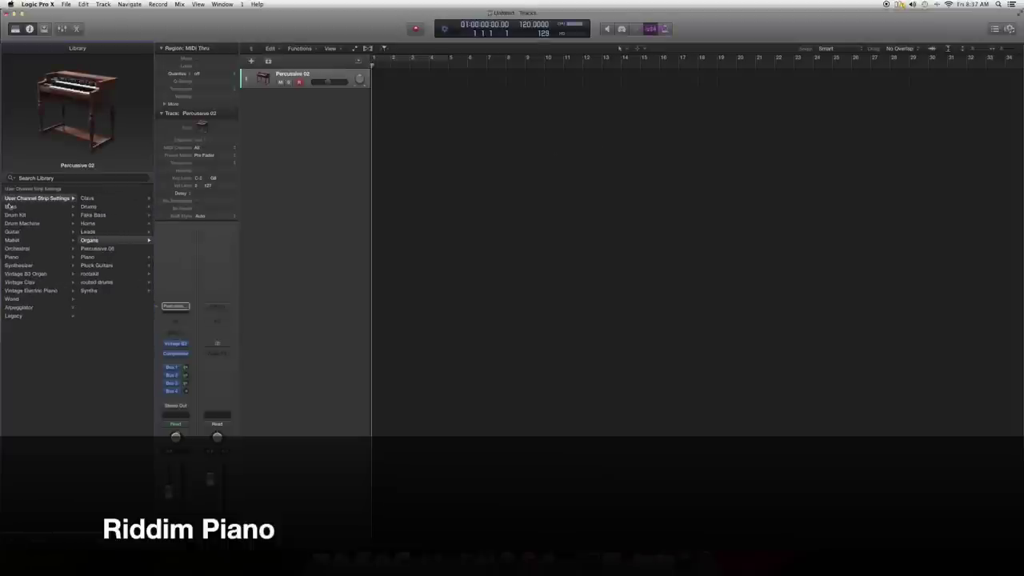
pyautogui.click(27, 258)
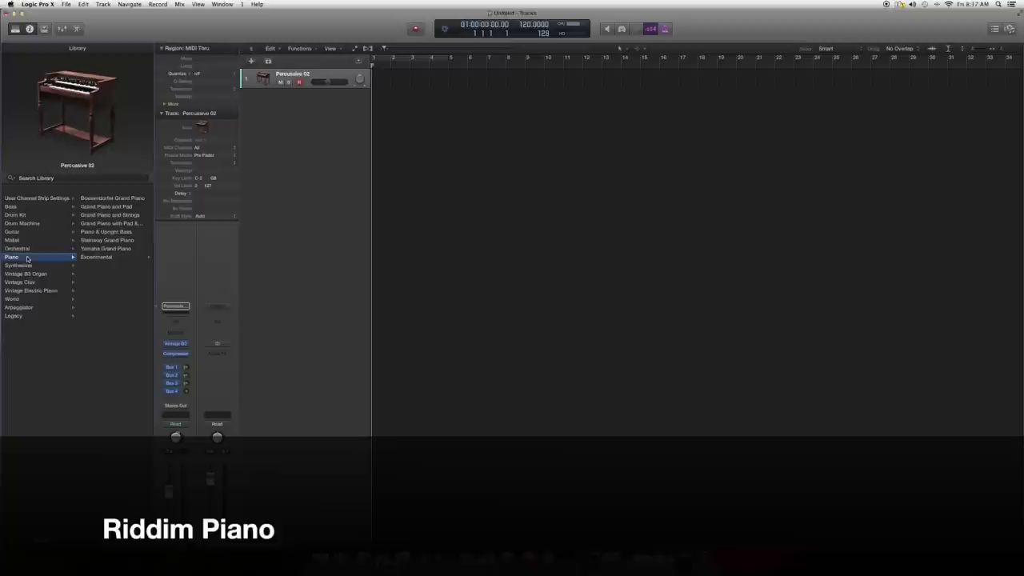
pyautogui.click(107, 240)
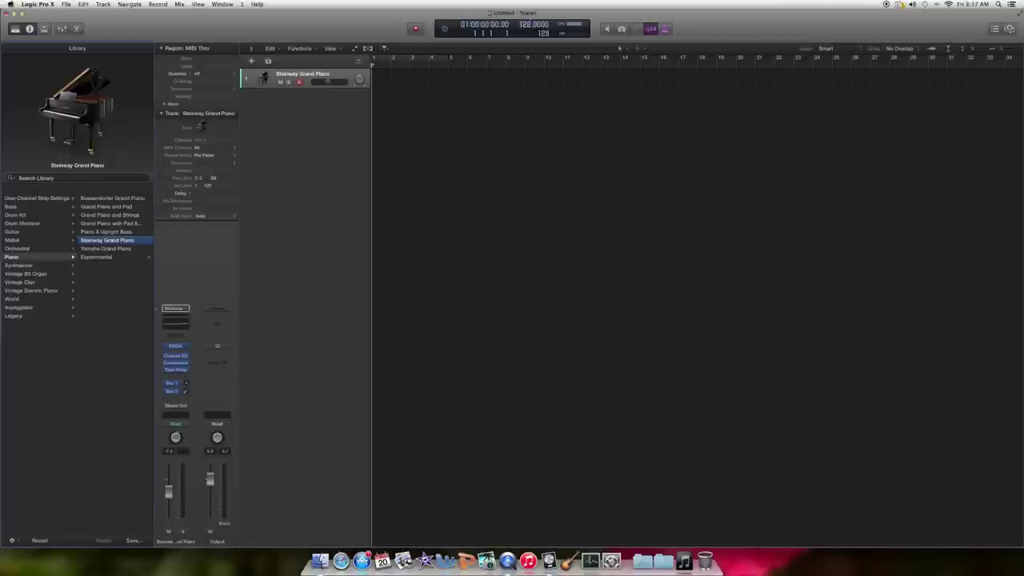
# - Set the project tempo to 132 BPM and record a four-bar chord part on the Steinway Grand Piano track
pyautogui.moveTo(525, 24); pyautogui.dragTo(525, 20)
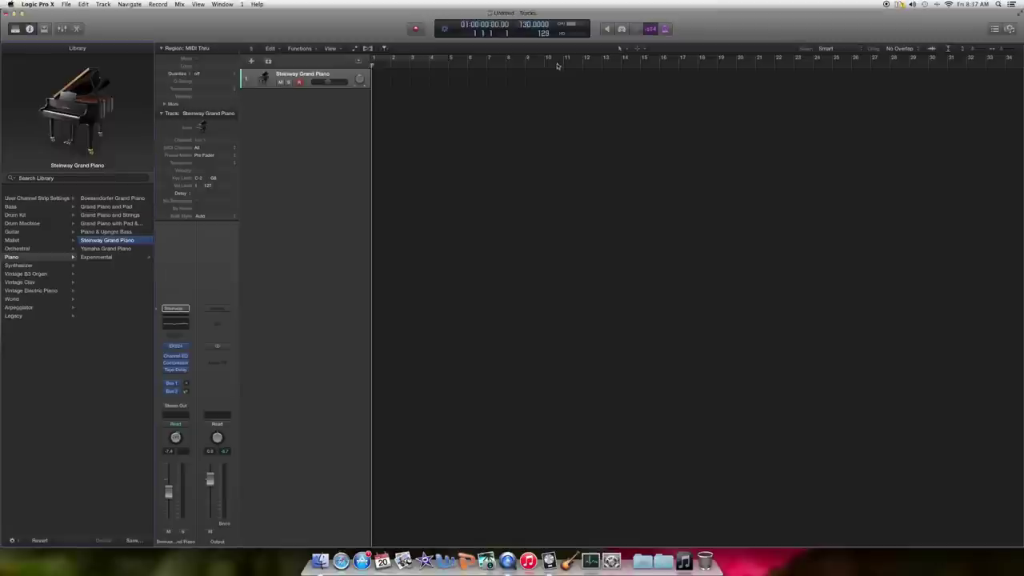
pyautogui.moveTo(529, 26); pyautogui.dragTo(529, 29)
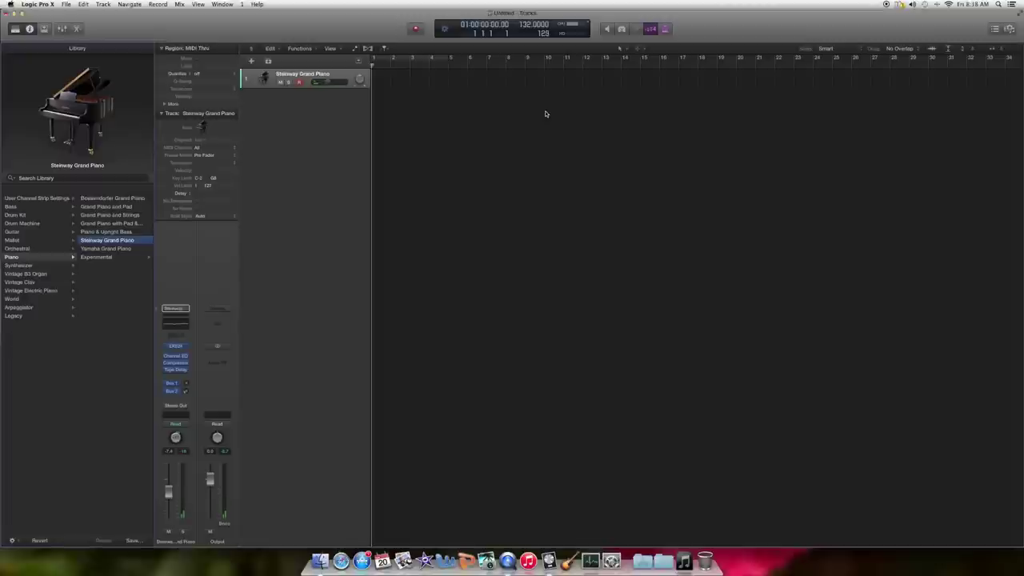
pyautogui.press('r')
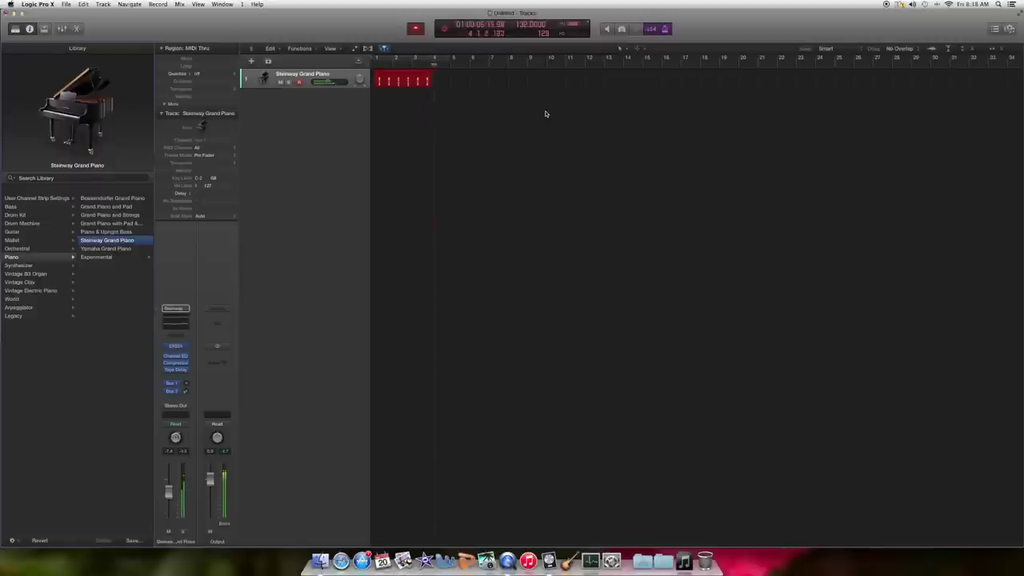
pyautogui.press('space')
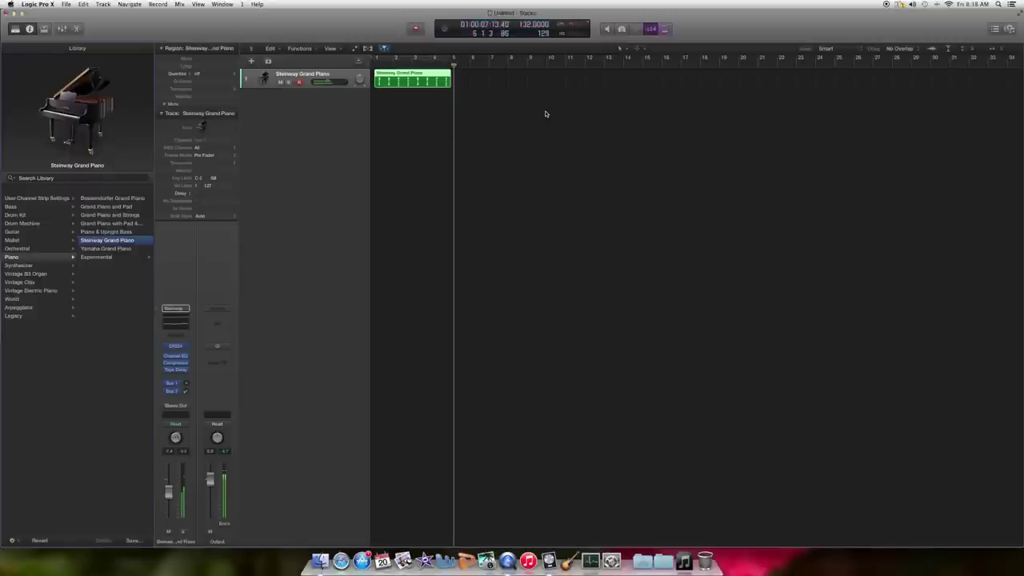
# - Open the piano region in the Piano Roll, try lower quantize strengths on all its notes, and undo the last change
pyautogui.press('e')
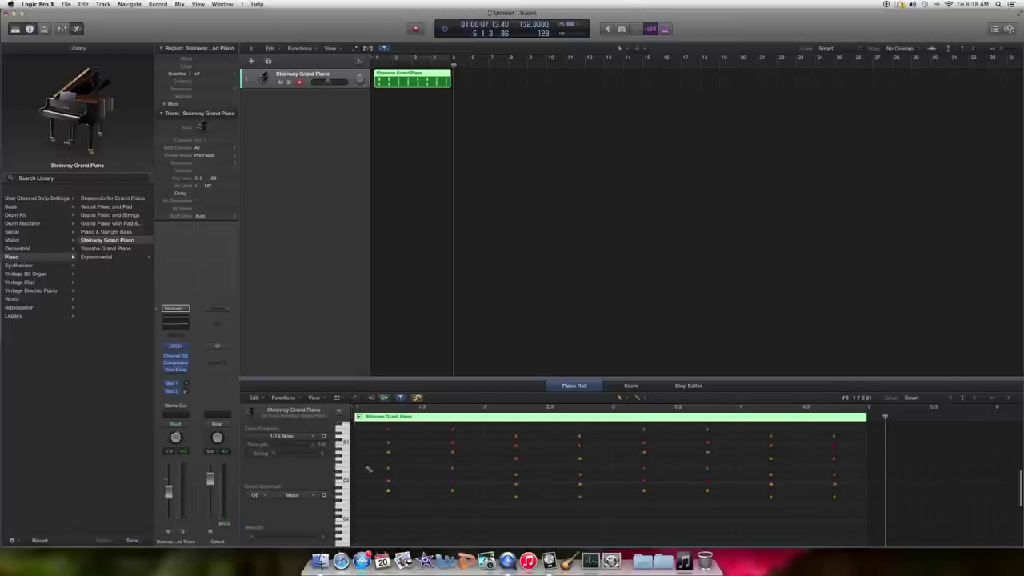
pyautogui.press('super+a')
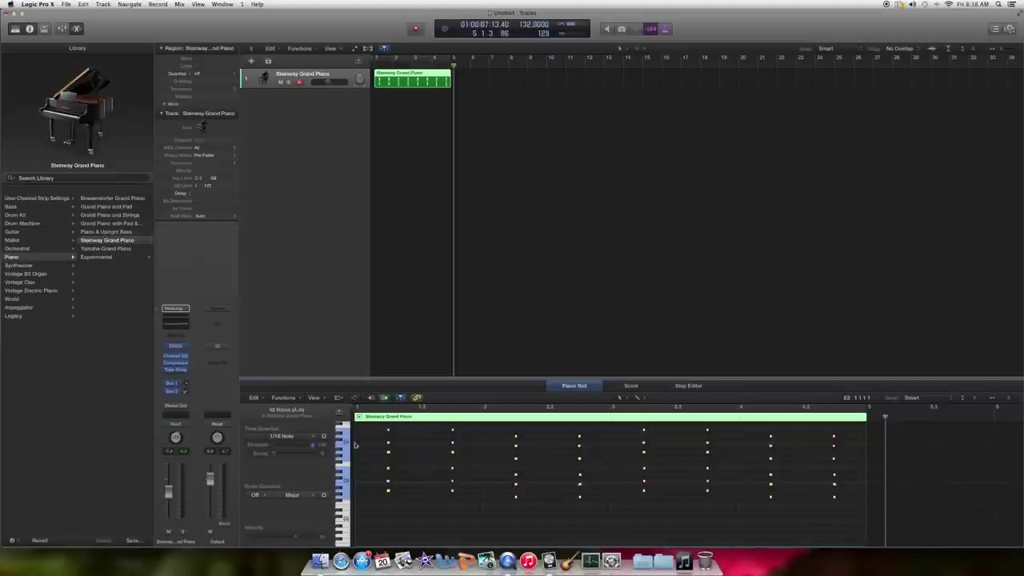
pyautogui.moveTo(320, 446); pyautogui.dragTo(258, 448)
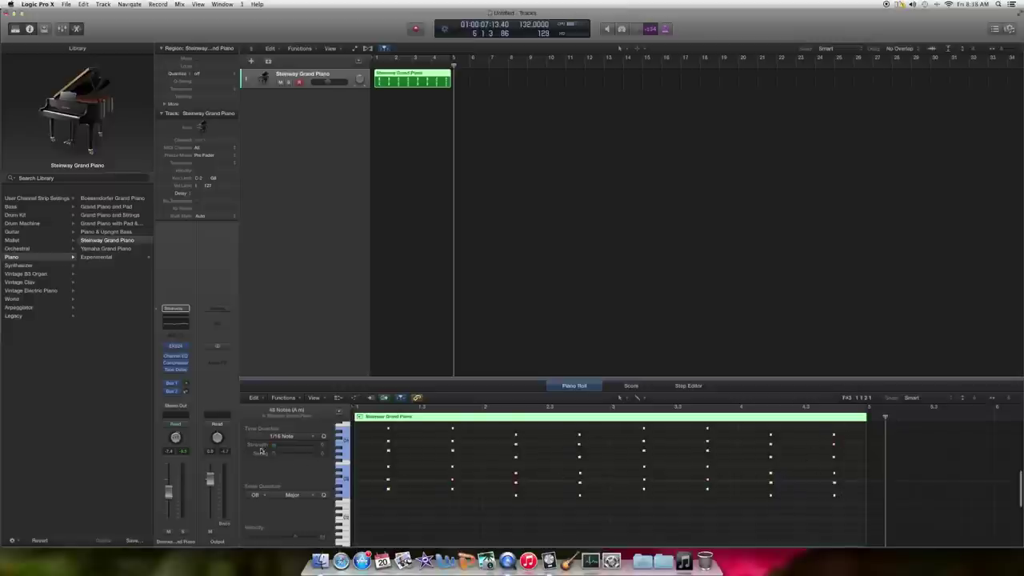
pyautogui.moveTo(858, 518); pyautogui.dragTo(824, 429)
pyautogui.moveTo(275, 445); pyautogui.dragTo(301, 446)
pyautogui.click(631, 516)
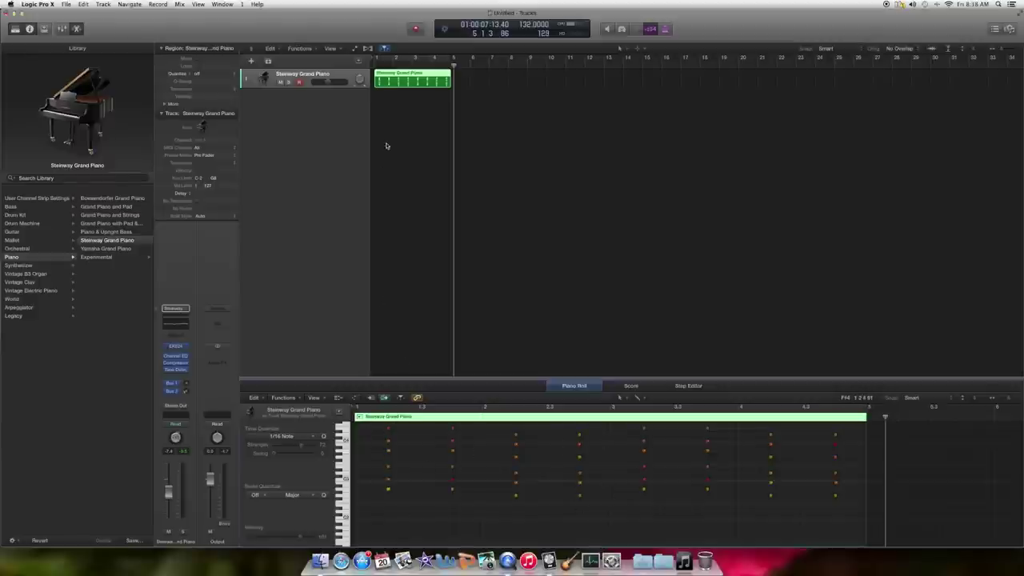
pyautogui.press('super+z')
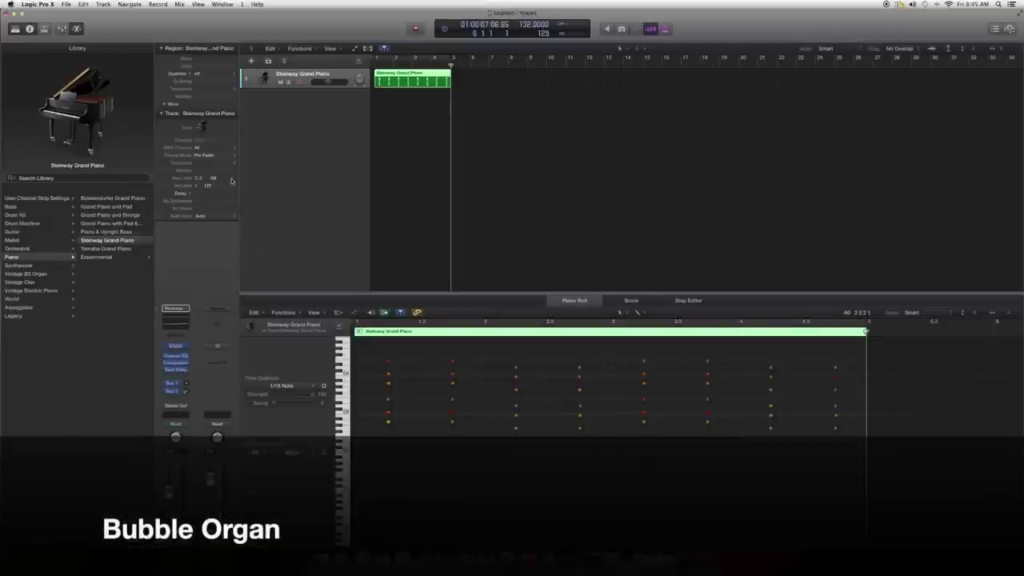
# - Add a second software instrument track and load the Tonewheel Organ patch from the Vintage B3 Organ category
pyautogui.click(252, 62)
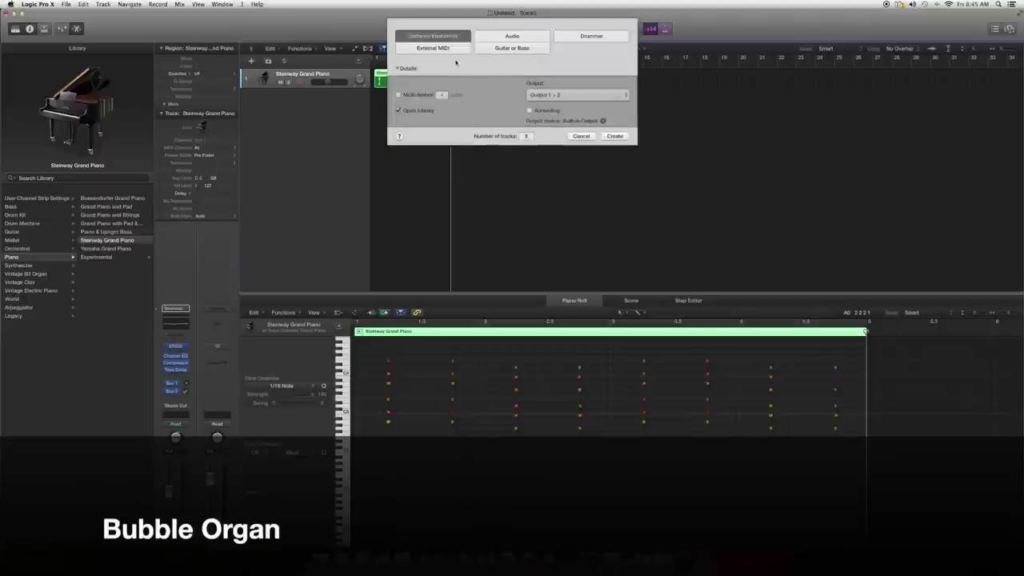
pyautogui.click(612, 133)
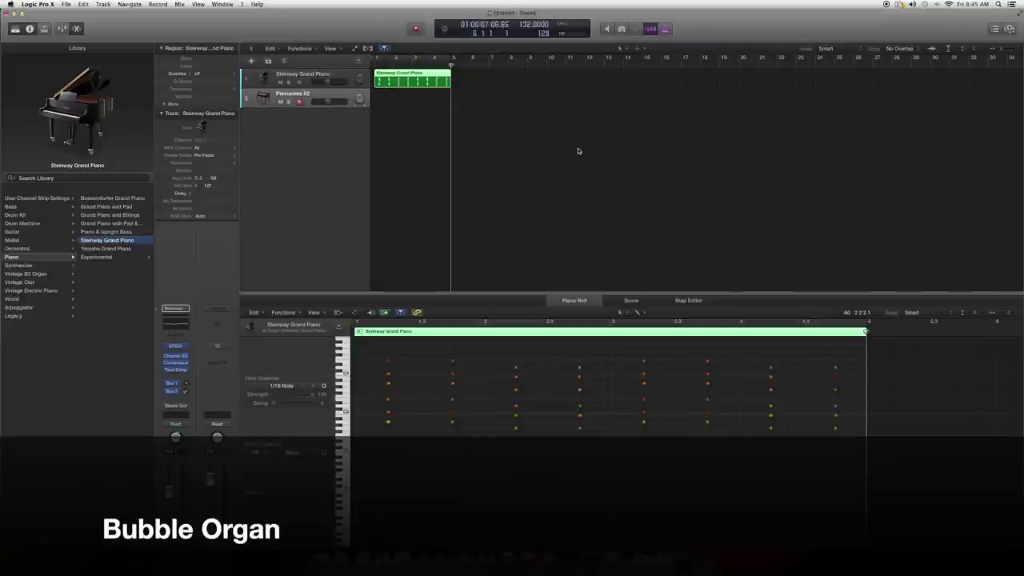
pyautogui.hscroll(-3, 117, 259)
pyautogui.click(34, 274)
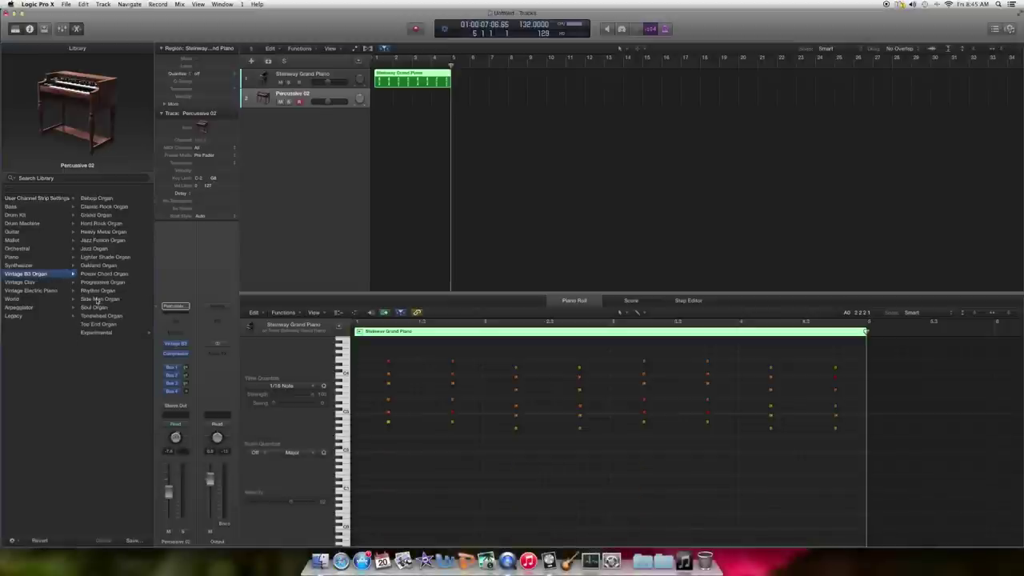
pyautogui.click(106, 316)
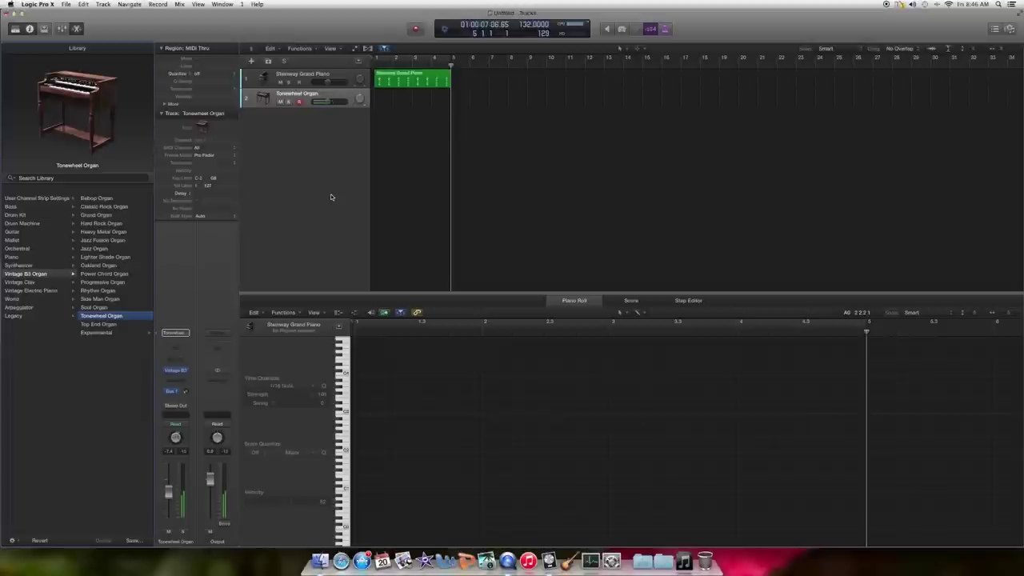
# - Open the organ track's Vintage B3 instrument and push in all upper-manual drawbars except the first
pyautogui.click(179, 373)
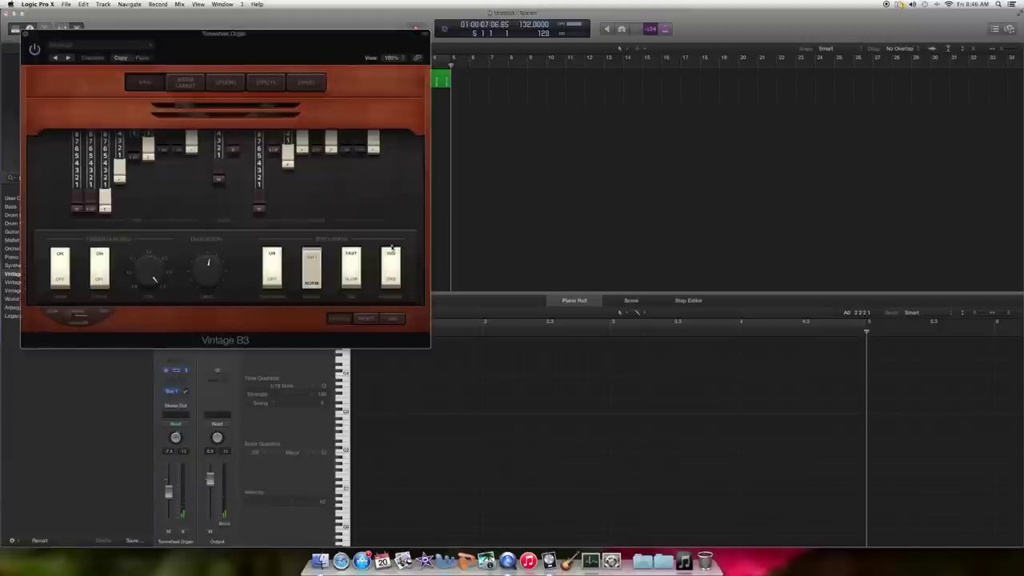
pyautogui.moveTo(384, 233); pyautogui.dragTo(399, 166)
pyautogui.moveTo(413, 201); pyautogui.dragTo(428, 170)
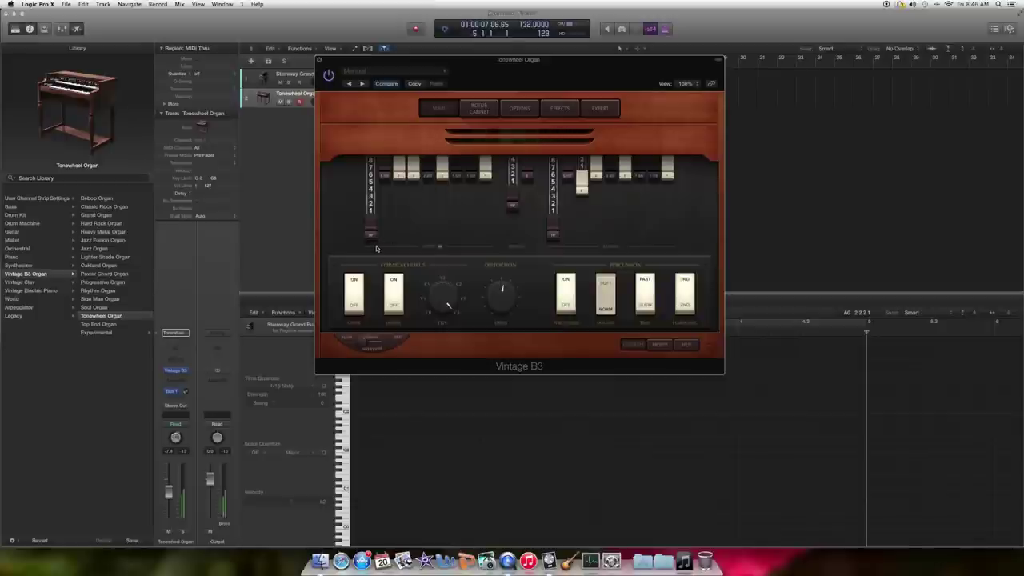
# - Review the Vintage B3 options and turn down the organ's distortion drive
pyautogui.click(519, 108)
pyautogui.moveTo(694, 186); pyautogui.dragTo(685, 235)
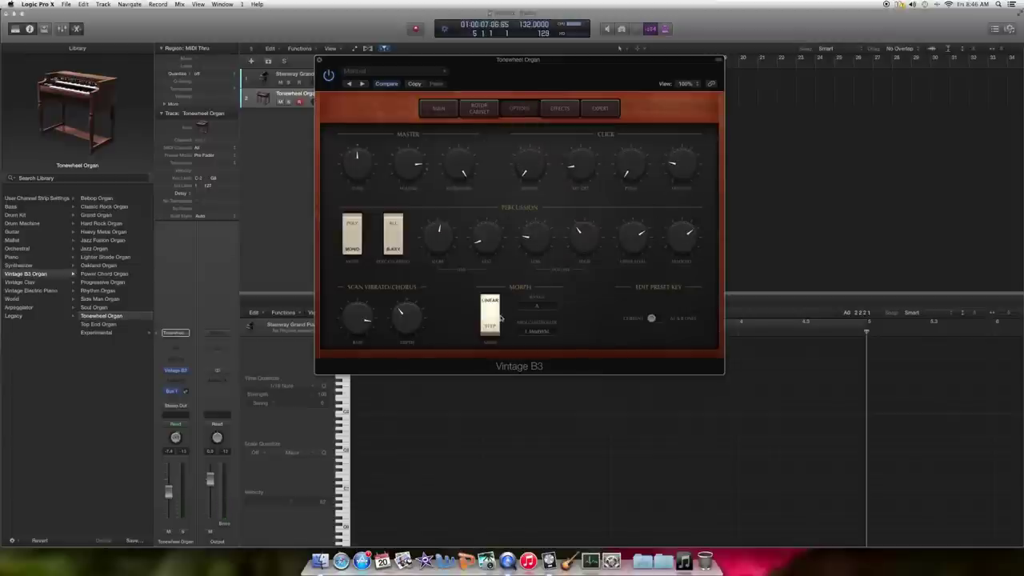
pyautogui.click(450, 110)
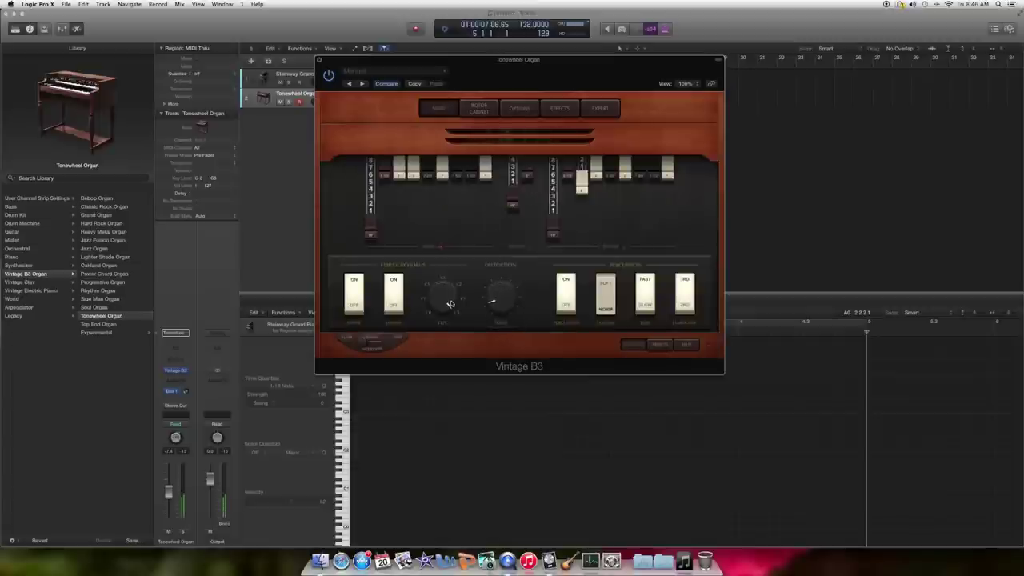
# - In the Vintage B3 effects, raise the equalizer's low band, lower its mid and high bands, and close the instrument
pyautogui.click(479, 110)
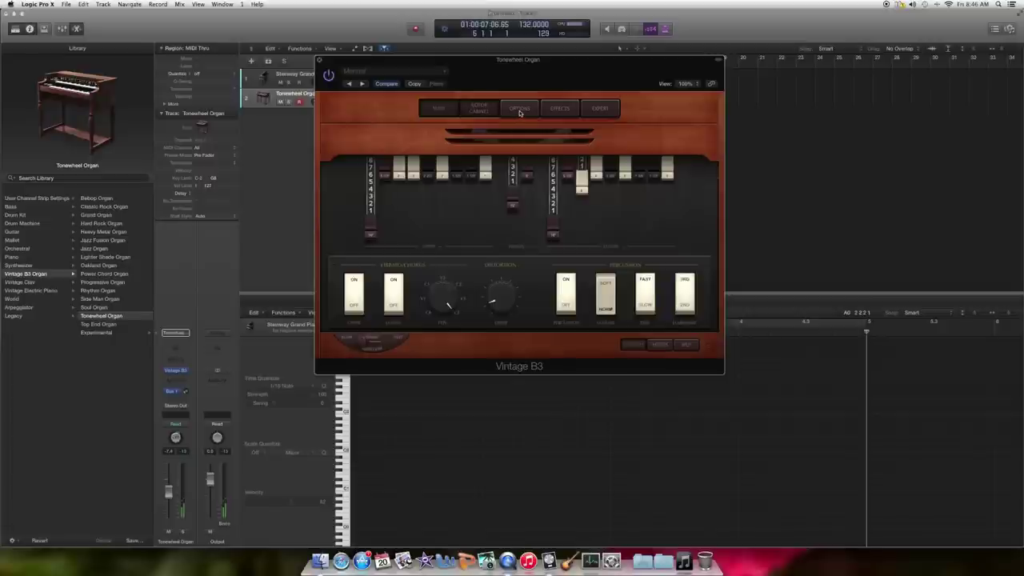
pyautogui.click(519, 109)
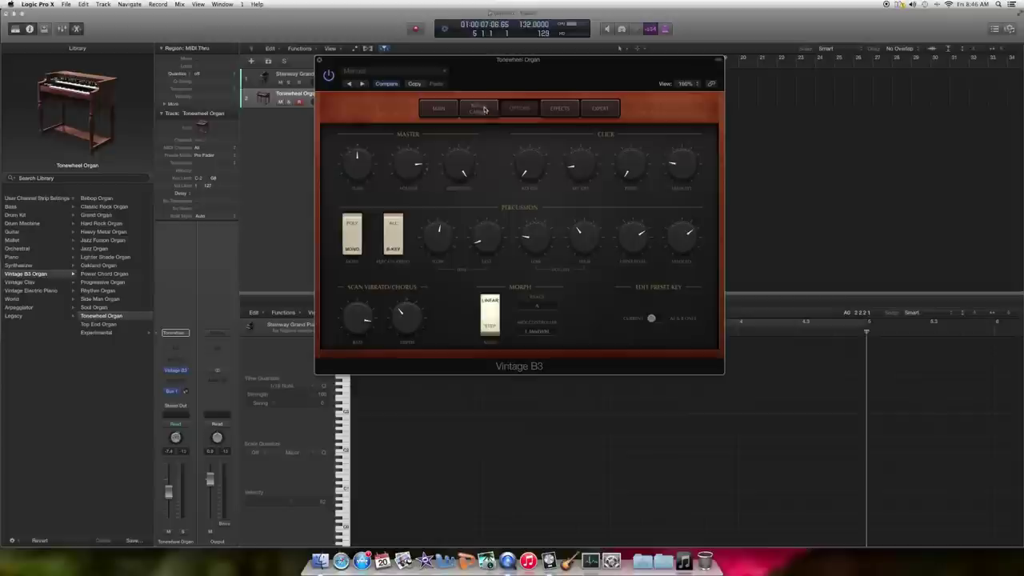
pyautogui.click(483, 109)
pyautogui.click(551, 108)
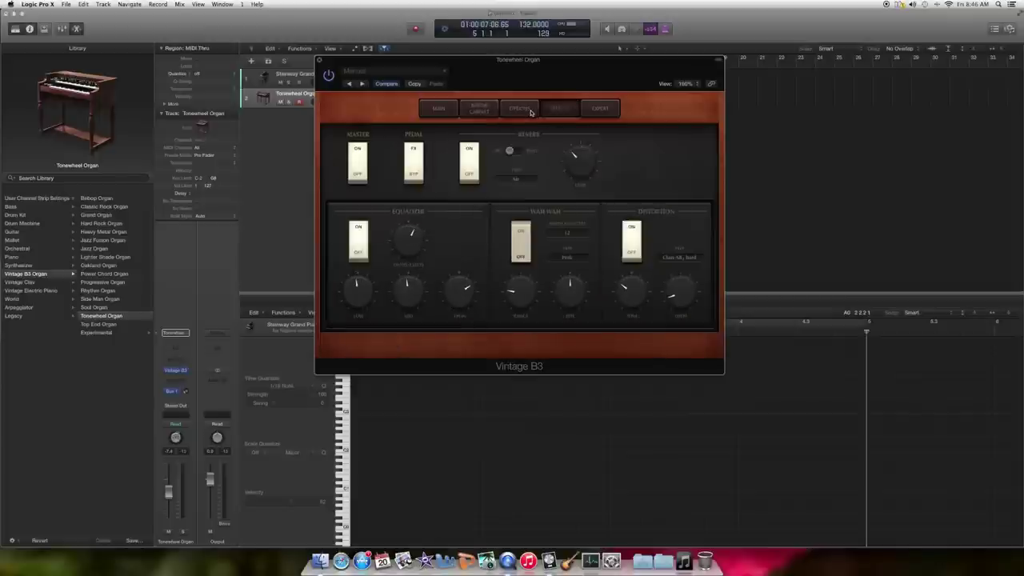
pyautogui.moveTo(365, 286); pyautogui.dragTo(363, 256)
pyautogui.moveTo(404, 289); pyautogui.dragTo(456, 322)
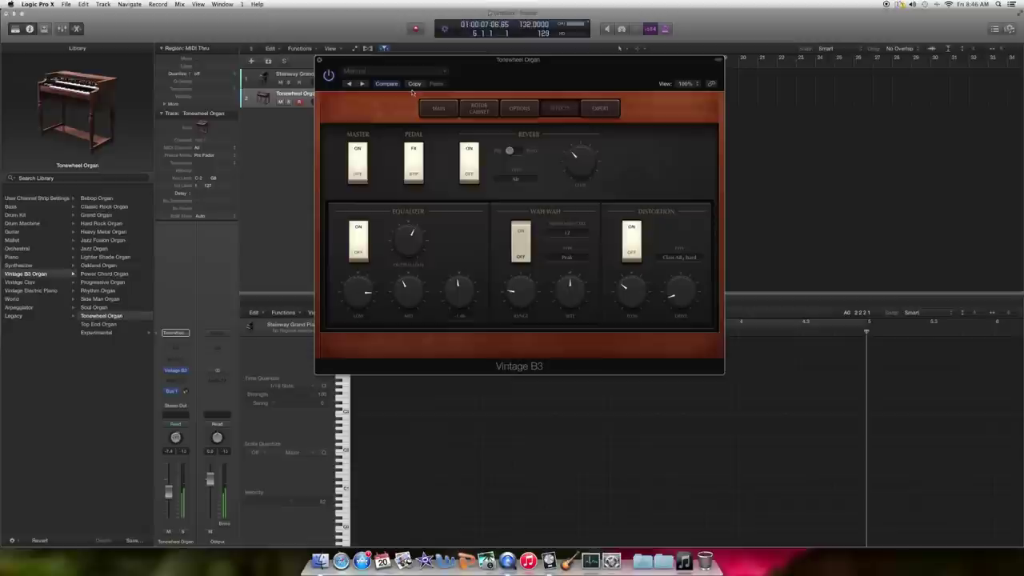
pyautogui.click(319, 60)
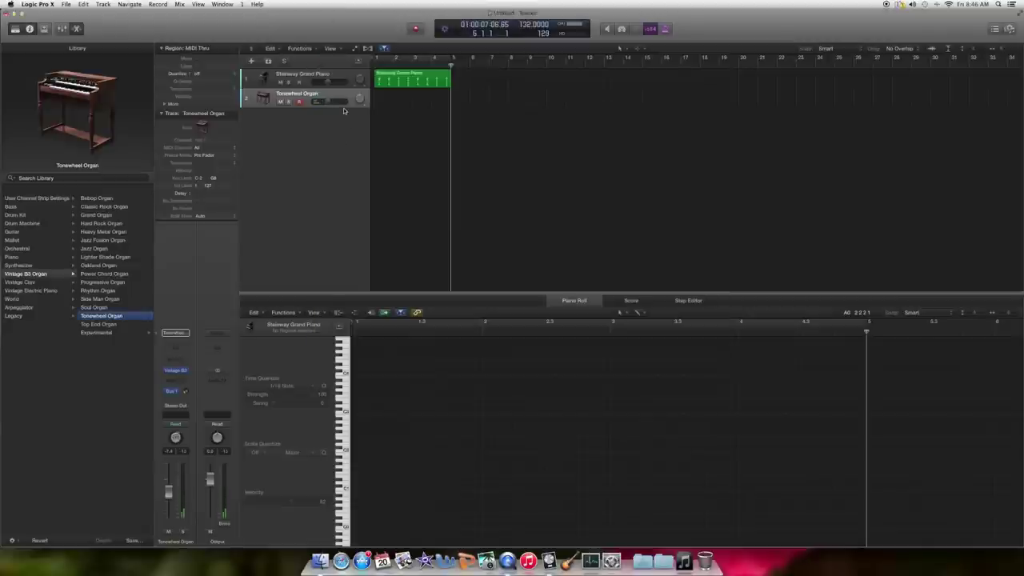
# - Record a four-bar bubble part on the Tonewheel Organ track from the start of the project
pyautogui.press('Return')
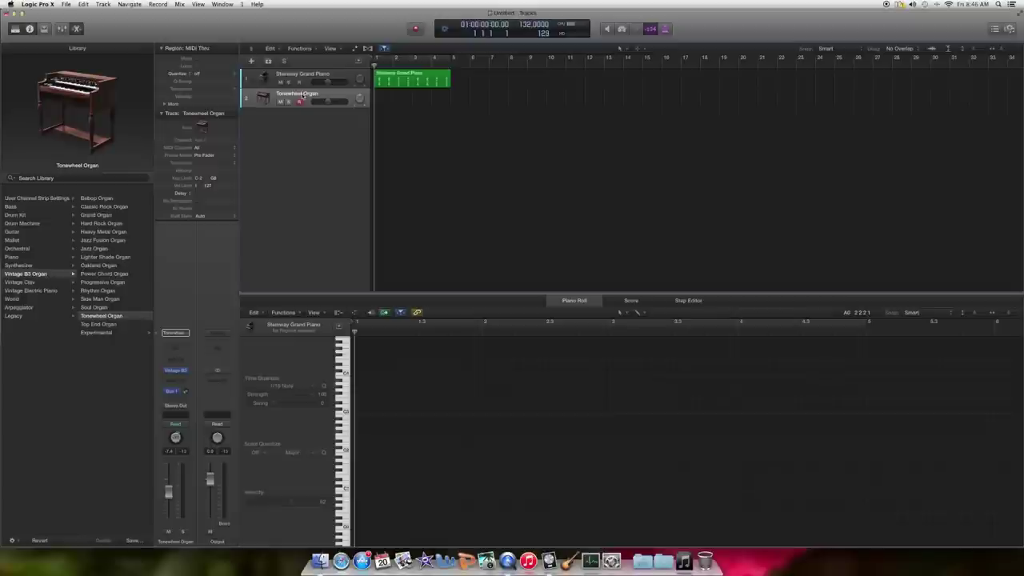
pyautogui.press('r')
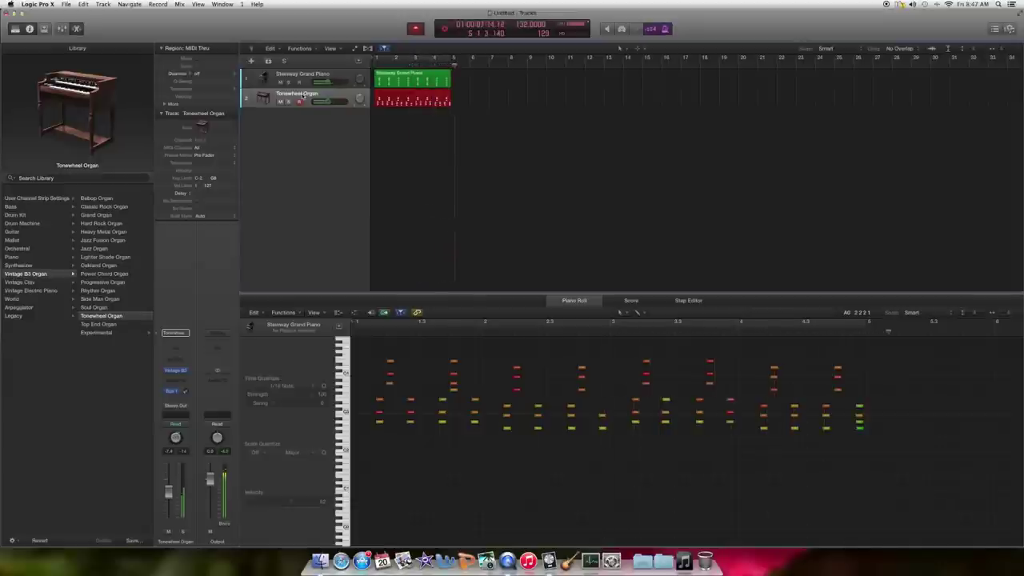
pyautogui.press('space')
# - Duplicate the Tonewheel Organ track, mute the original, and record a second four-bar organ take on the duplicate
pyautogui.press('super+d')
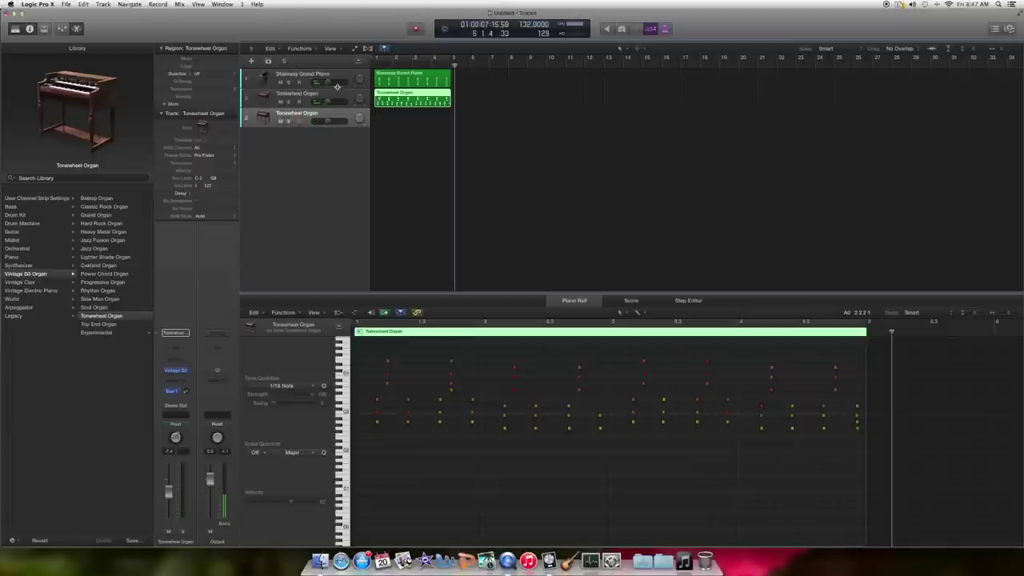
pyautogui.click(284, 114)
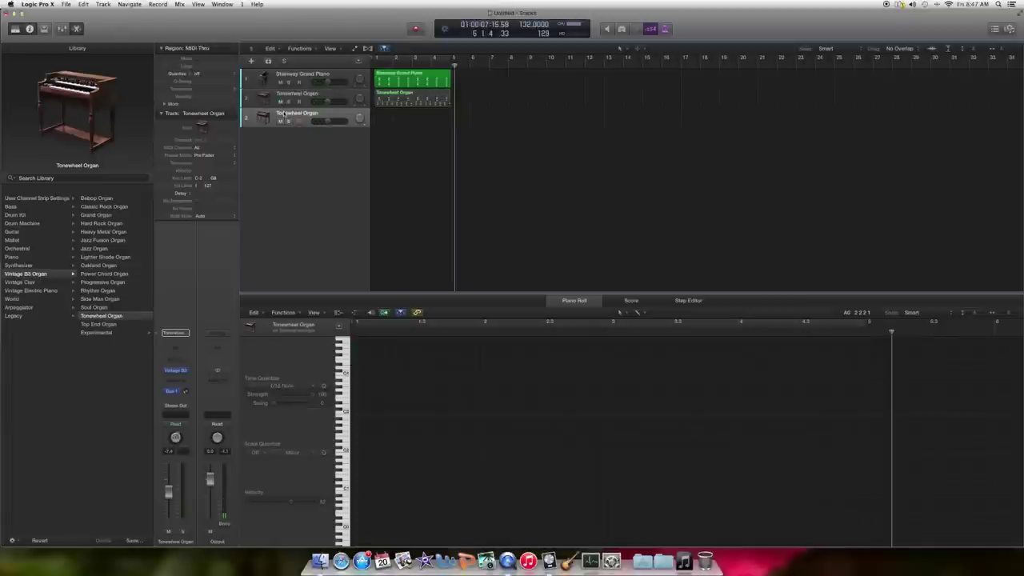
pyautogui.press('Return')
pyautogui.press('r')
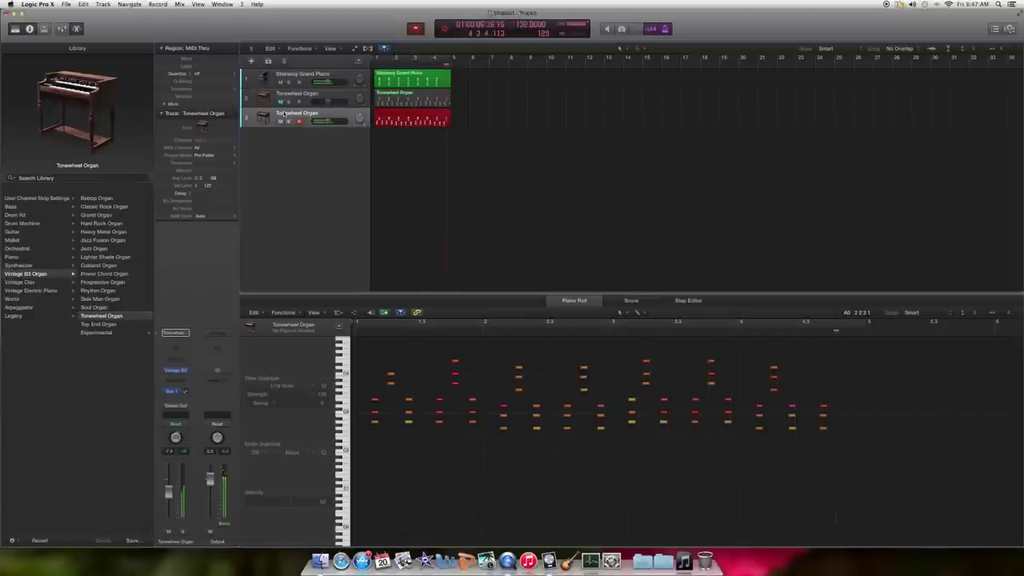
pyautogui.press('space')
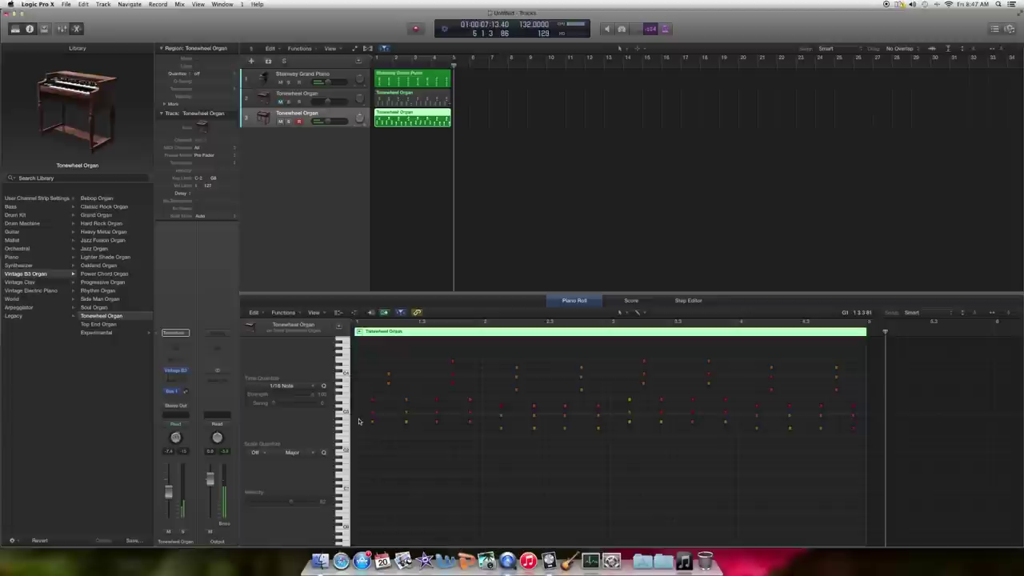
# - Compare the placement of the lower chord notes at the start of both organ takes in the Piano Roll
pyautogui.moveTo(357, 392); pyautogui.dragTo(380, 430)
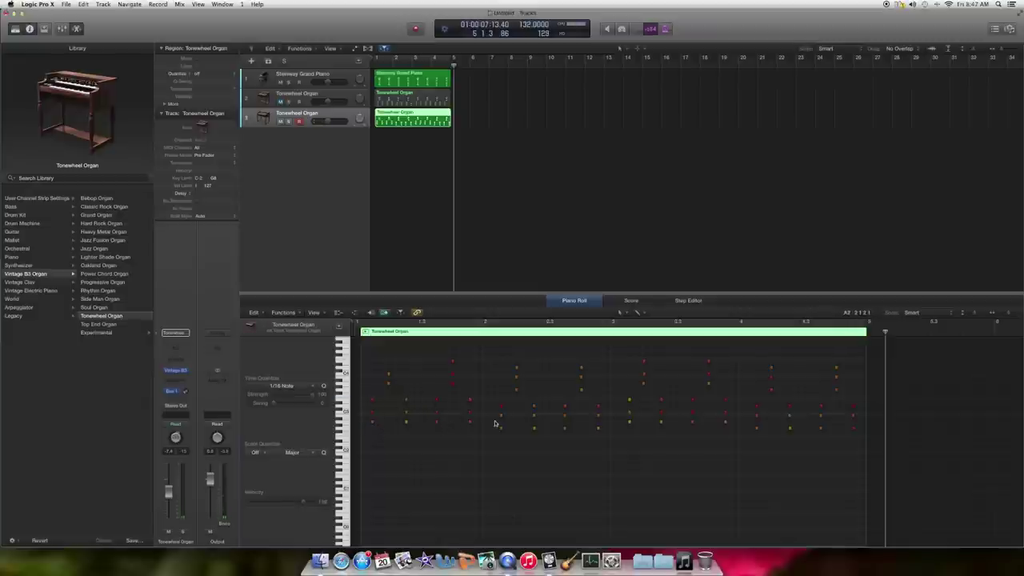
pyautogui.moveTo(402, 393); pyautogui.dragTo(415, 437)
pyautogui.click(417, 438)
pyautogui.click(303, 97)
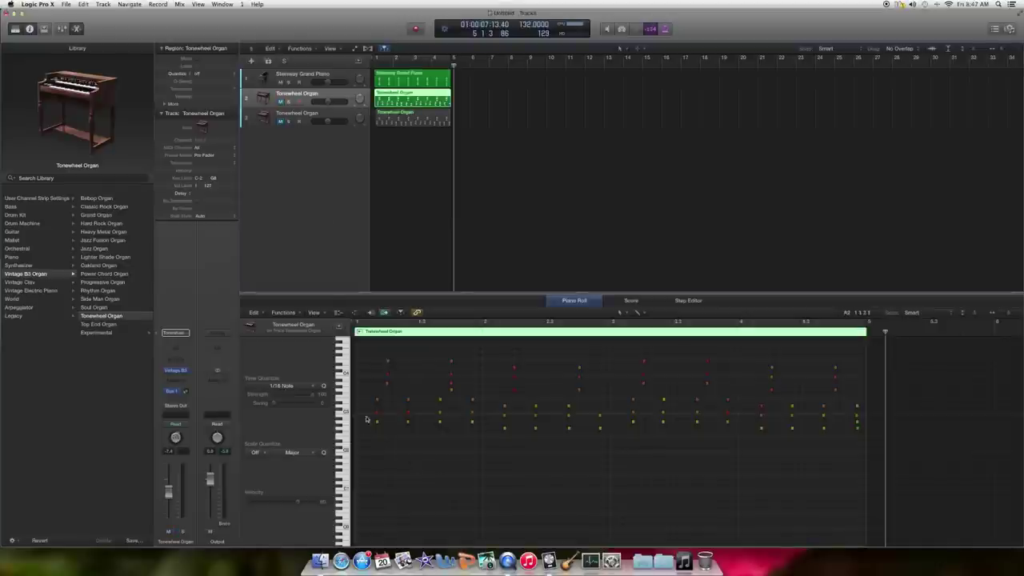
pyautogui.moveTo(370, 397); pyautogui.dragTo(385, 448)
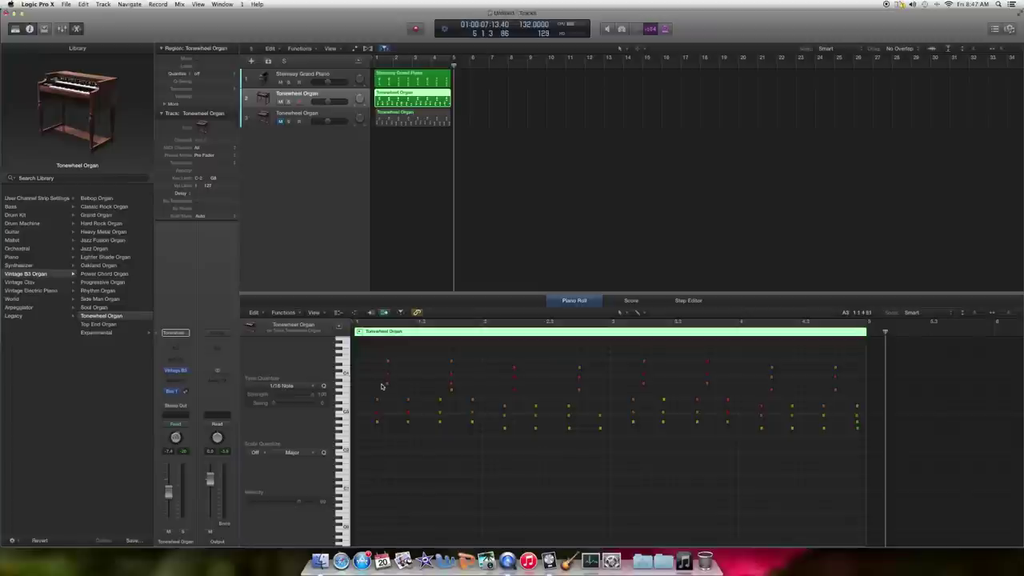
# - Play both organ takes in turn against the piano, muting the second track's take and unmuting the third track's for the second playback
pyautogui.press('space')
pyautogui.press('space')
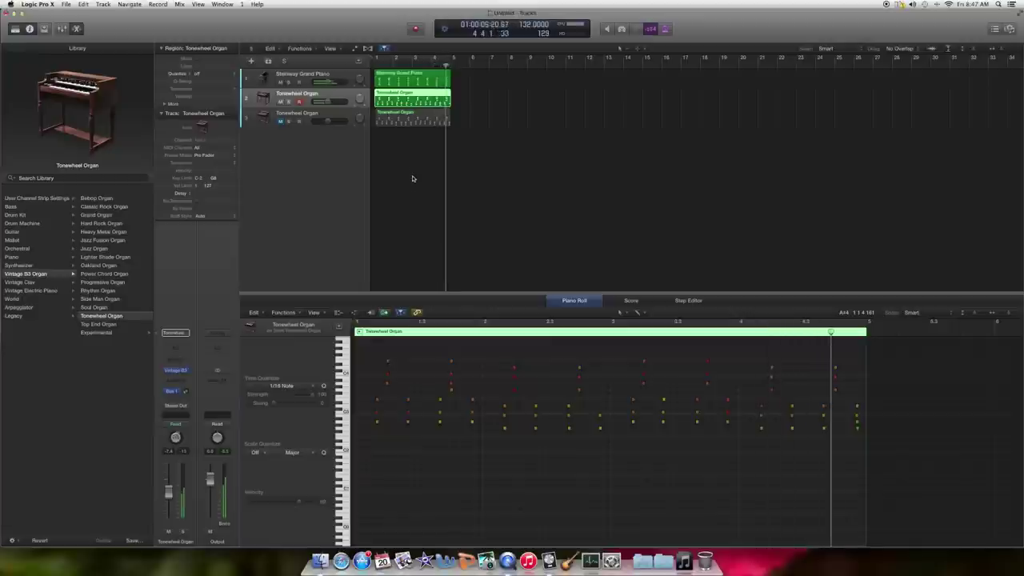
pyautogui.click(280, 102)
pyautogui.click(279, 121)
pyautogui.press('Return')
pyautogui.press('space')
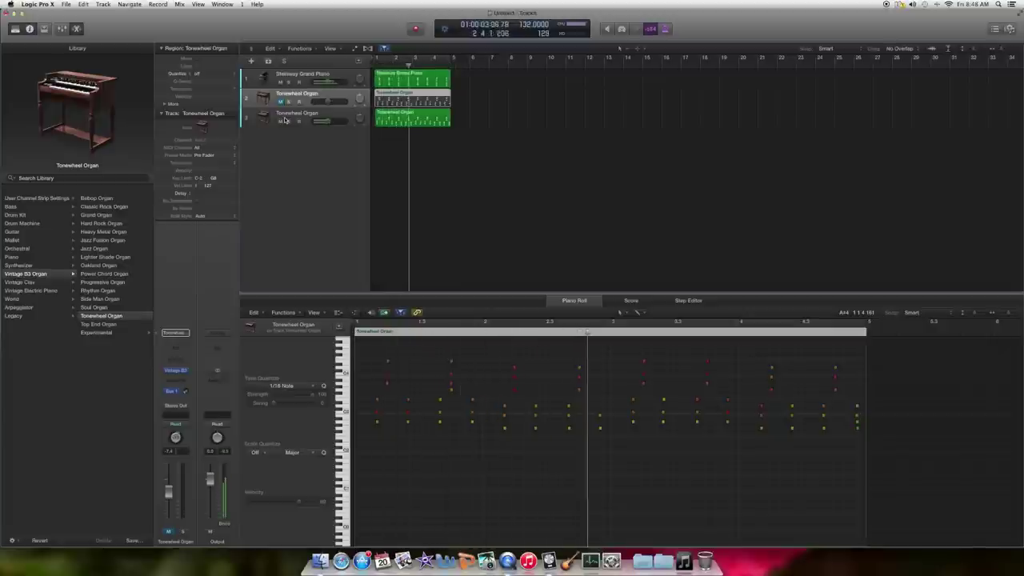
# - Compare the piano notes with the third track's organ notes in the Piano Roll during playback, ending back at the project start
pyautogui.click(263, 76)
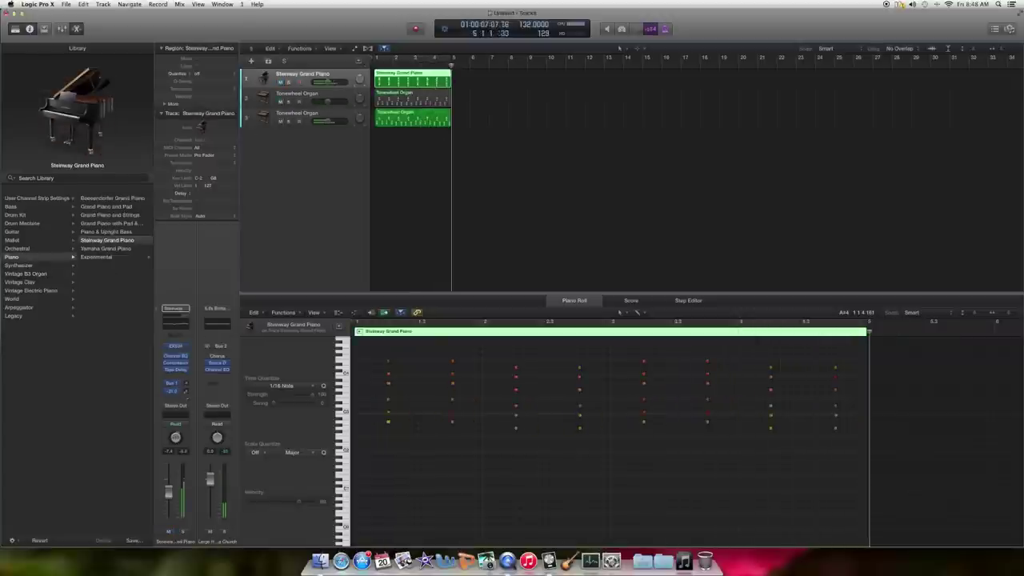
pyautogui.click(311, 118)
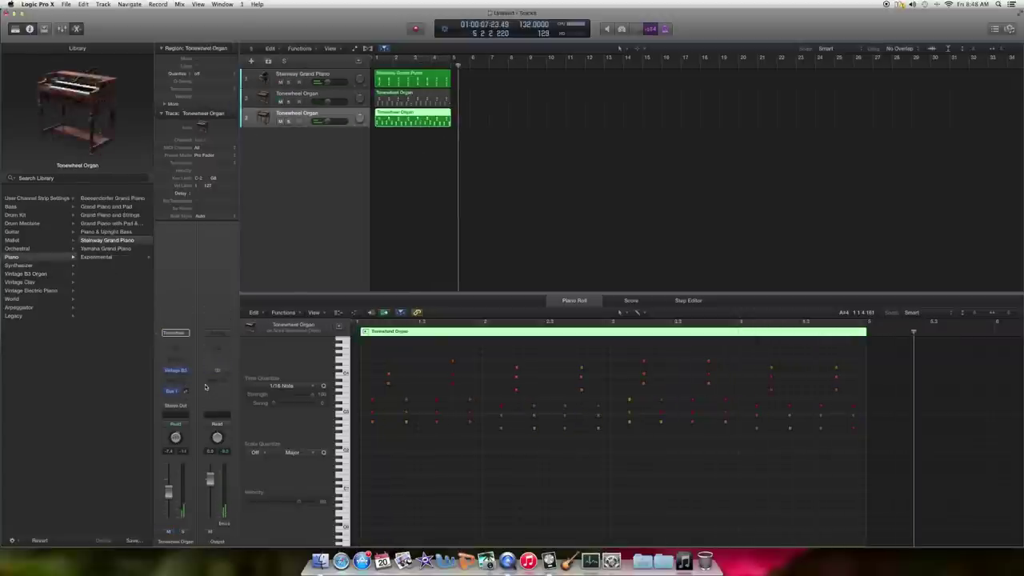
pyautogui.click(393, 230)
pyautogui.press('Return')
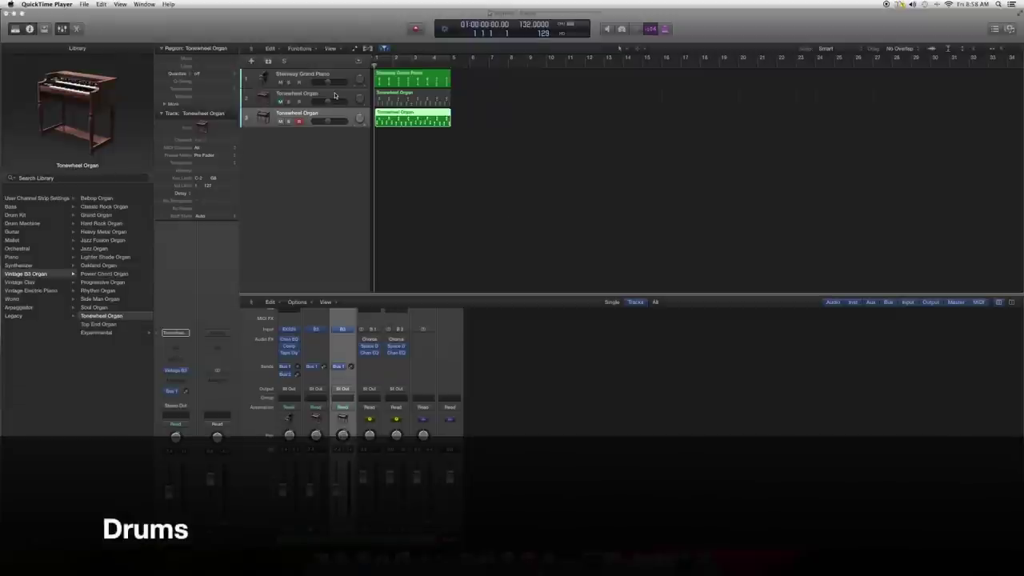
# - Delete the organ region on the third track together with its Tonewheel Organ track
pyautogui.click(307, 116)
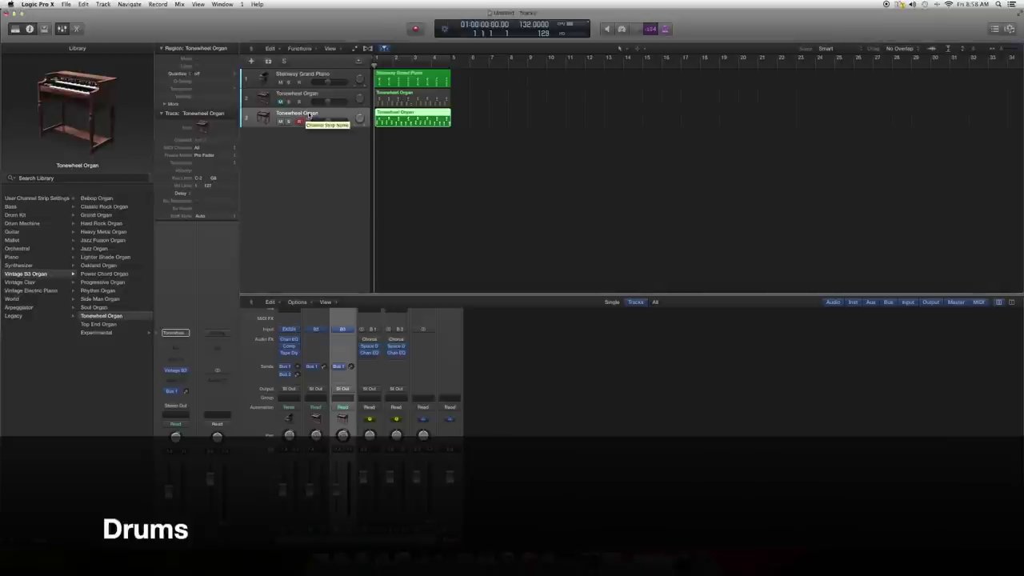
pyautogui.press('Delete')
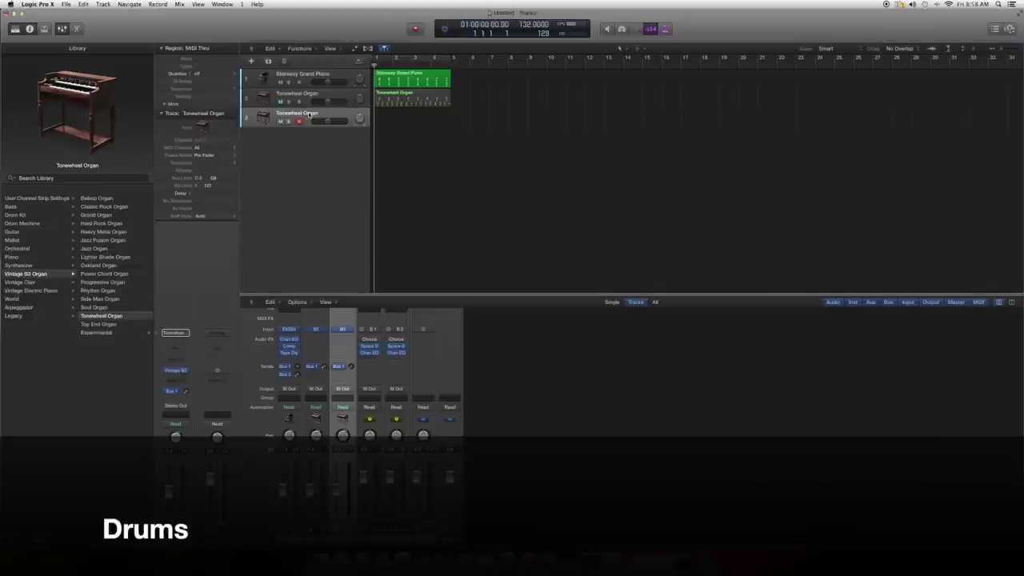
pyautogui.press('super+BackSpace')
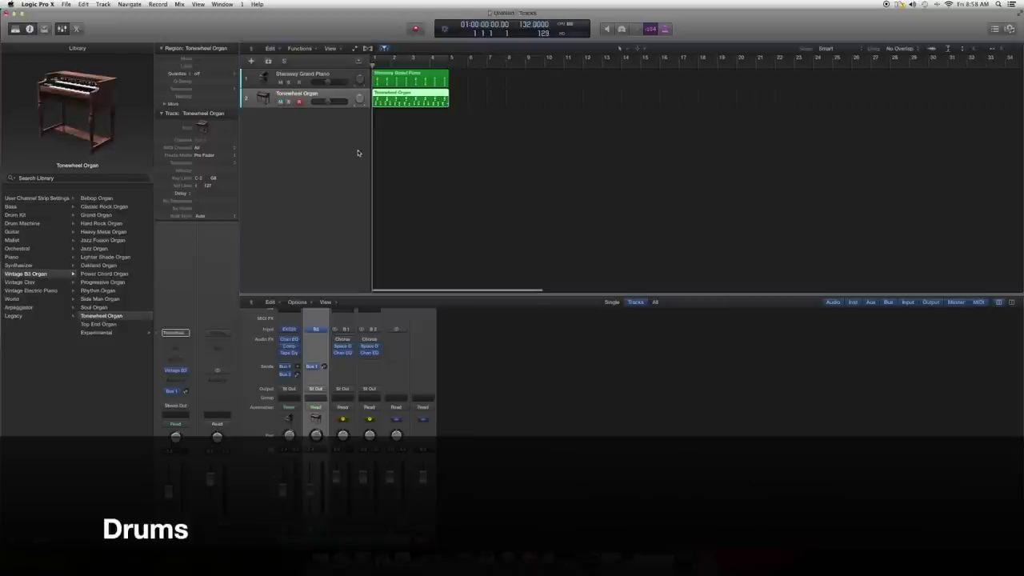
# - Add one software instrument track below the organ and load the Brooklyn drum kit on it from the Library
pyautogui.click(251, 62)
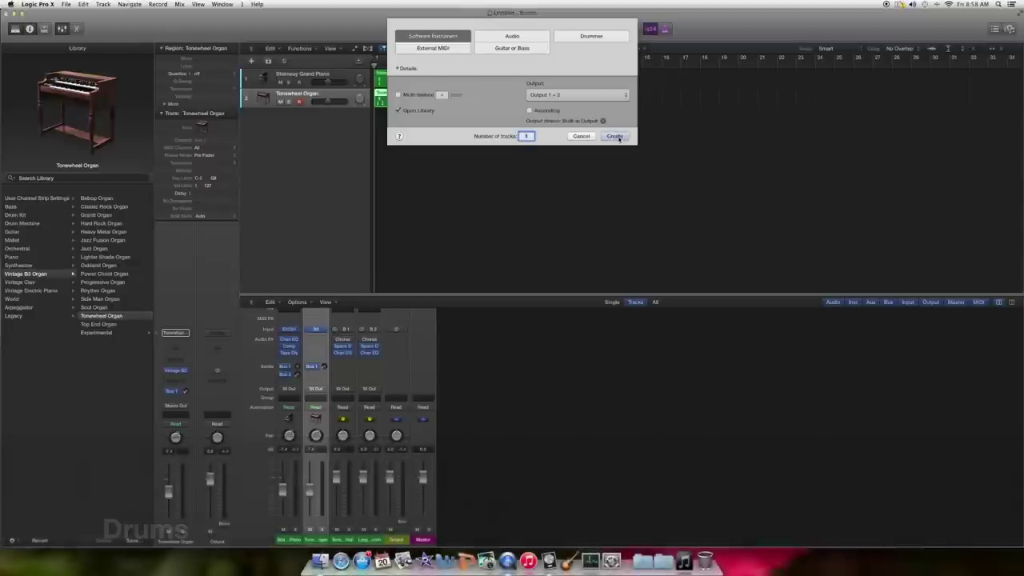
pyautogui.click(615, 136)
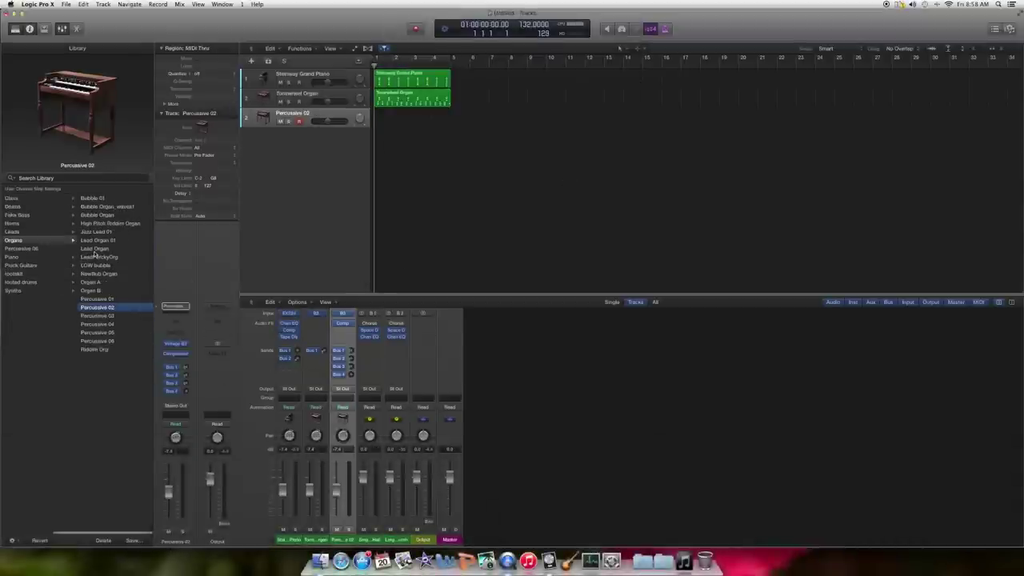
pyautogui.hscroll(-5, 96, 251)
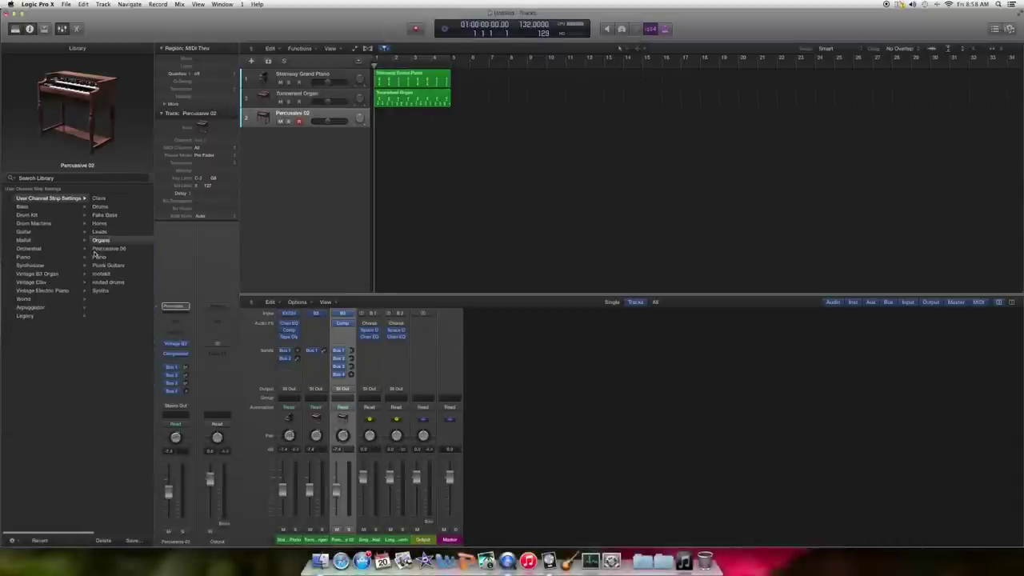
pyautogui.click(31, 214)
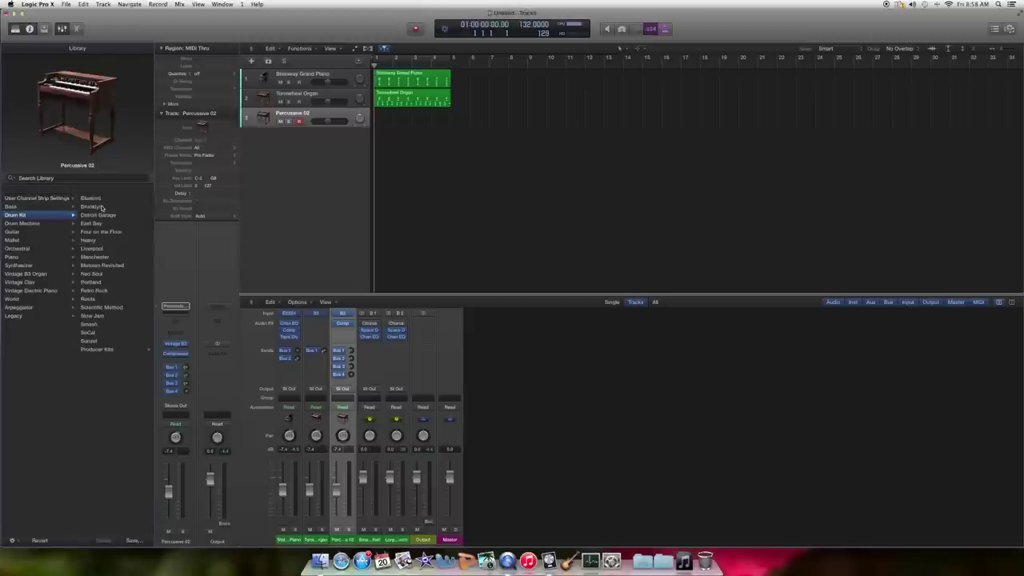
pyautogui.click(101, 208)
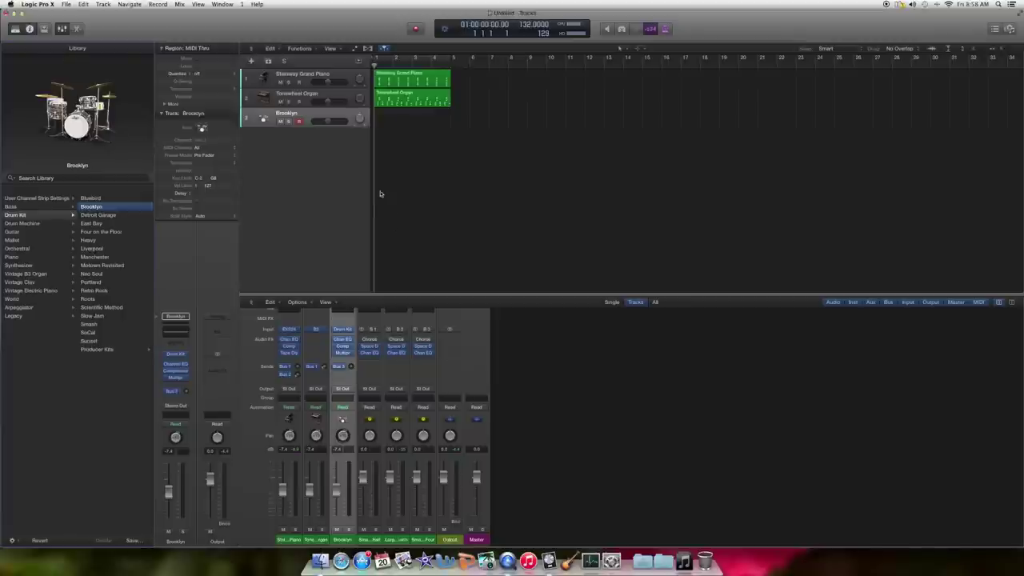
# - Switch the Brooklyn track's Drum Kit Designer to its multi-output version and add four aux channel strips for the separate drums
pyautogui.click(350, 330)
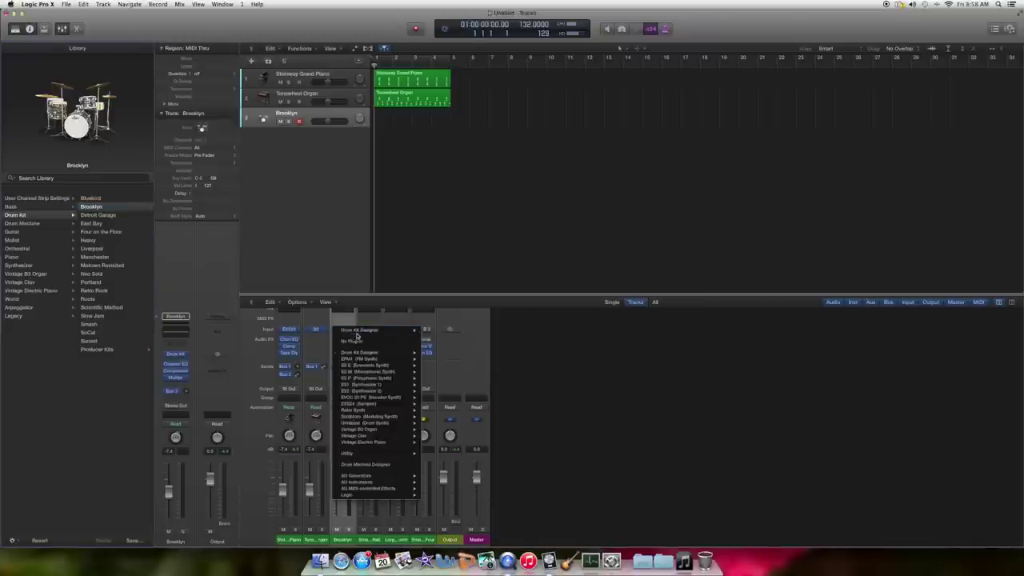
pyautogui.click(439, 337)
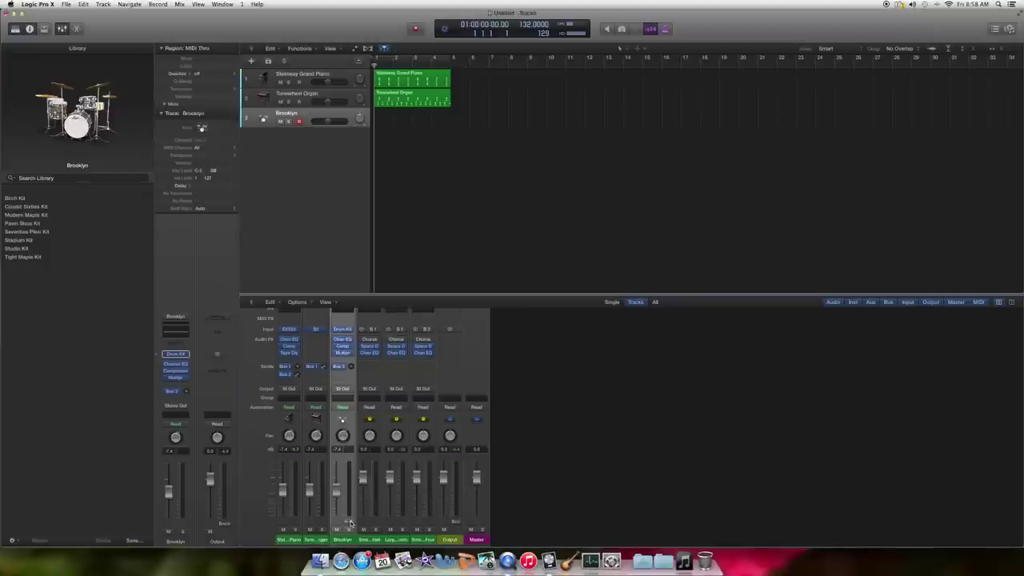
pyautogui.click(350, 523)
pyautogui.click(350, 523)
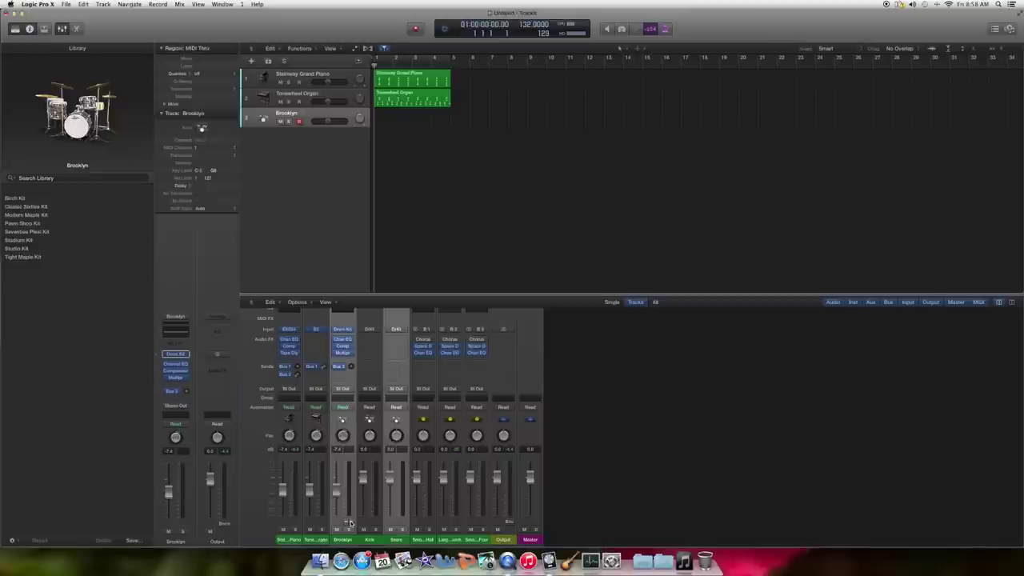
pyautogui.click(350, 523)
pyautogui.click(349, 523)
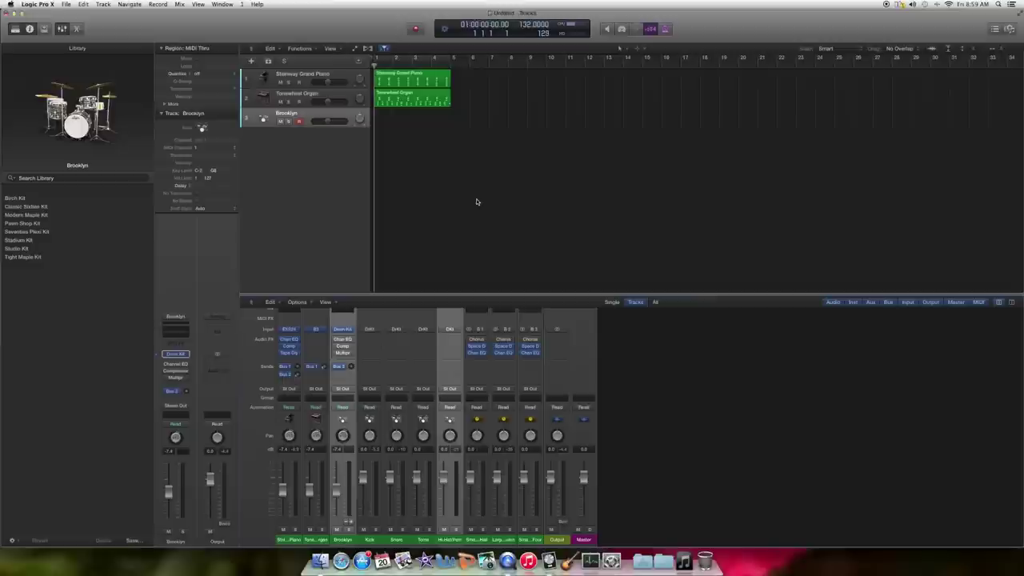
# - Record a four-bar drum part on the Brooklyn track from the project start and open its region in the Piano Roll
pyautogui.press('r')
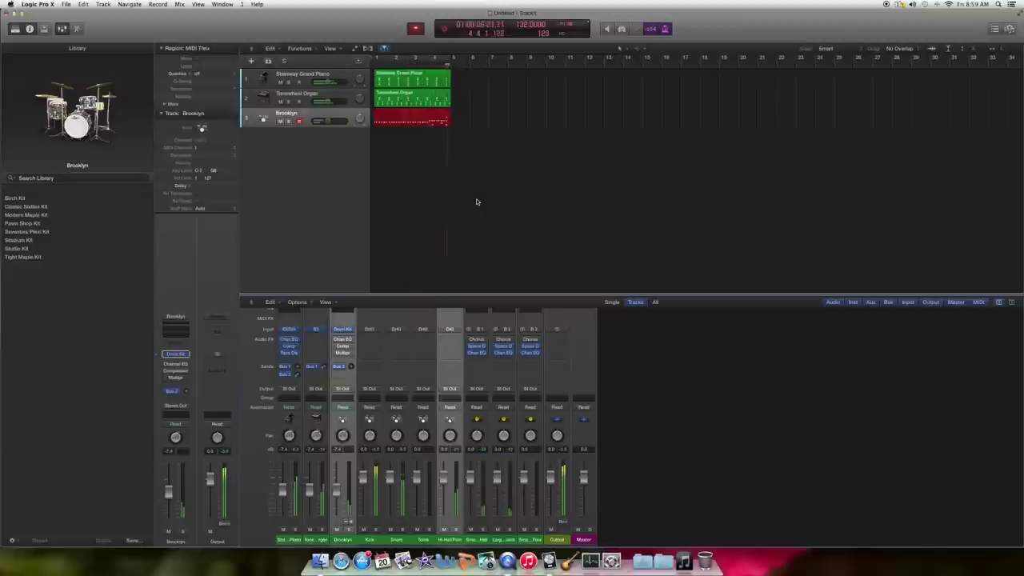
pyautogui.press('space')
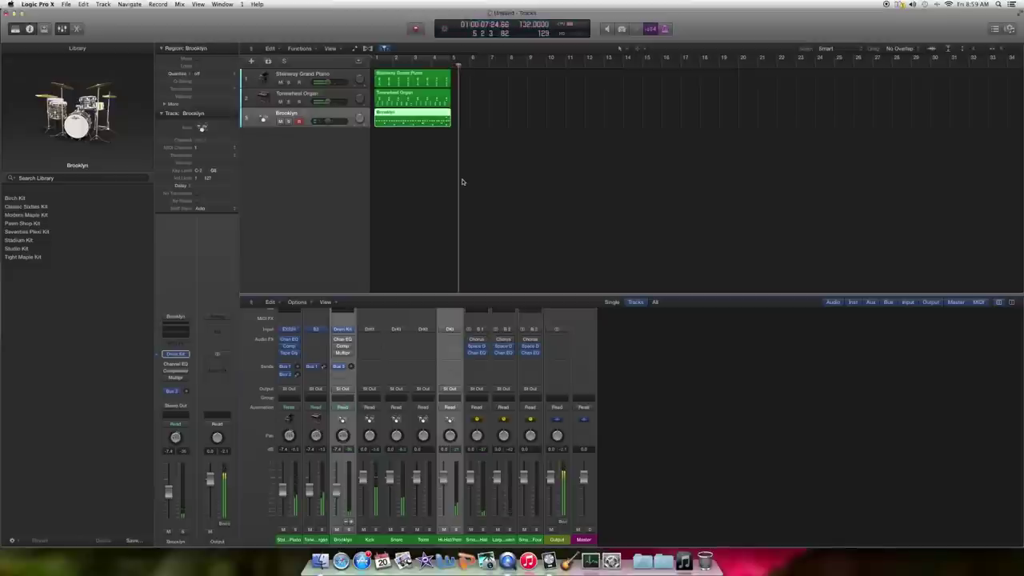
pyautogui.click(428, 115)
pyautogui.press('p')
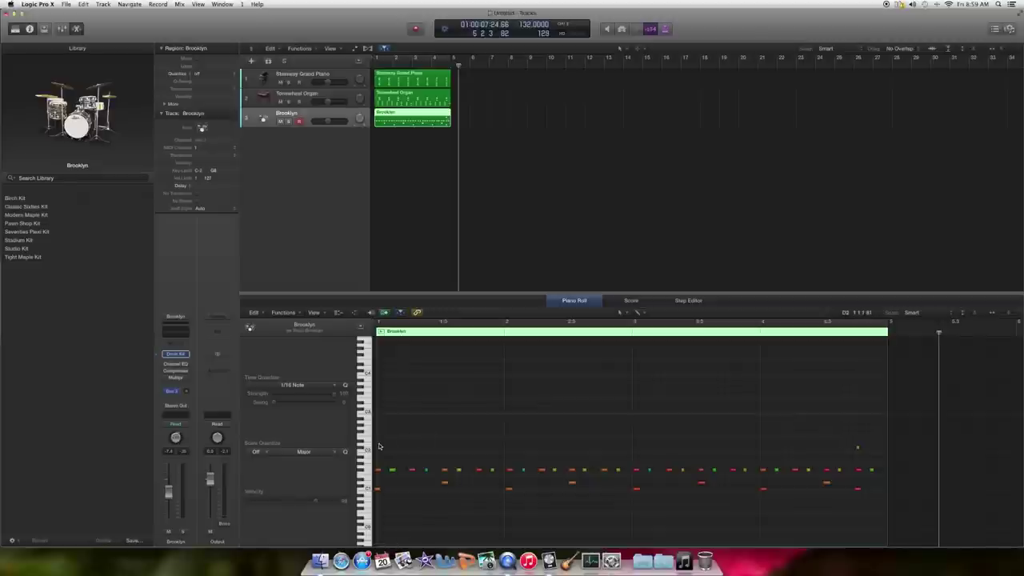
# - Quantize the row of hi-hat notes in the drum region to 1/16 Note with the strength reduced below 100
pyautogui.press('super+a')
pyautogui.moveTo(333, 398); pyautogui.dragTo(328, 396)
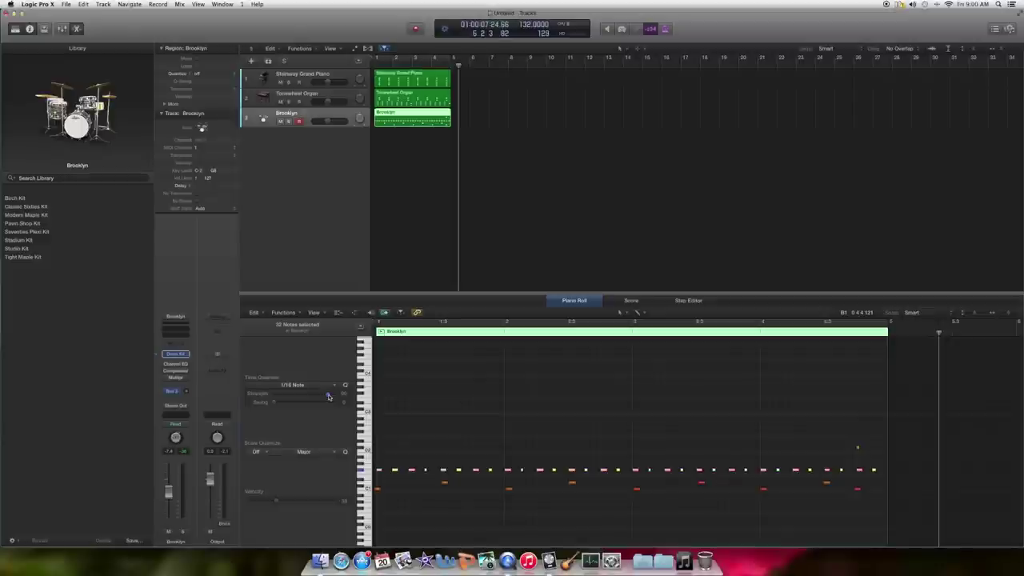
pyautogui.click(559, 421)
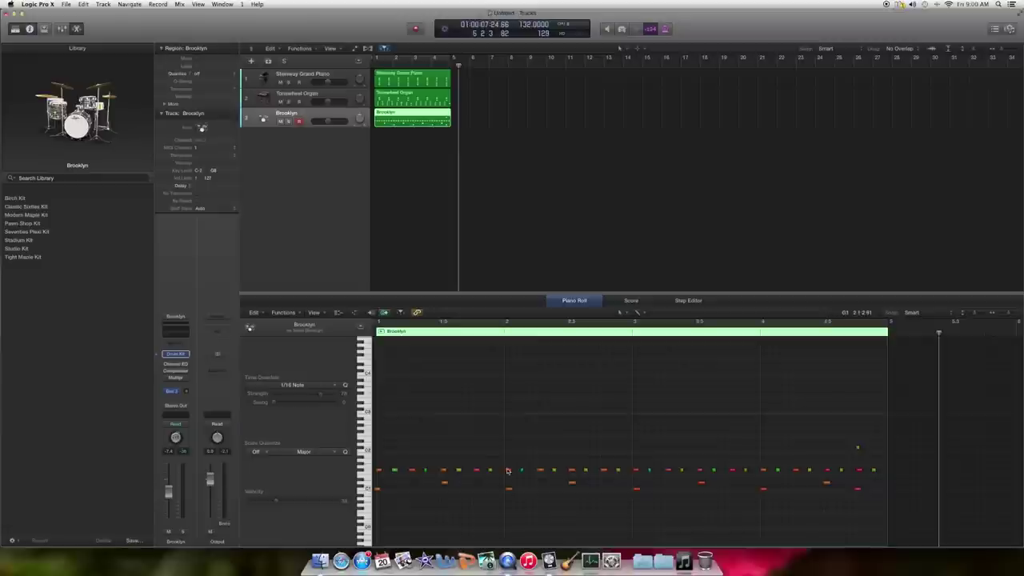
# - Quantize the kick and snare notes of the drum region to 1/16 Note at a strength of 100 and check the kick notes
pyautogui.click(364, 488)
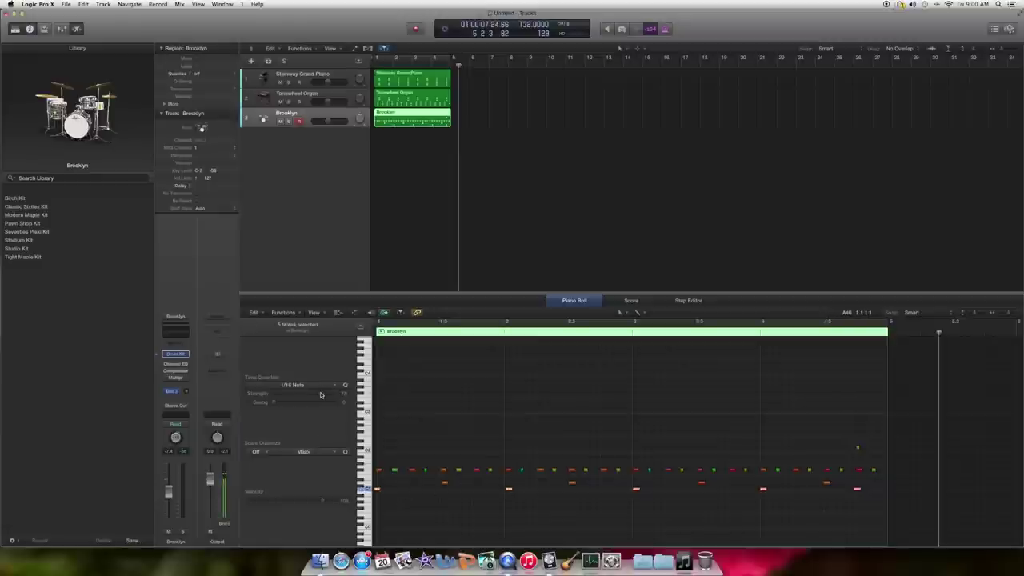
pyautogui.moveTo(321, 394); pyautogui.dragTo(341, 395)
pyautogui.click(364, 482)
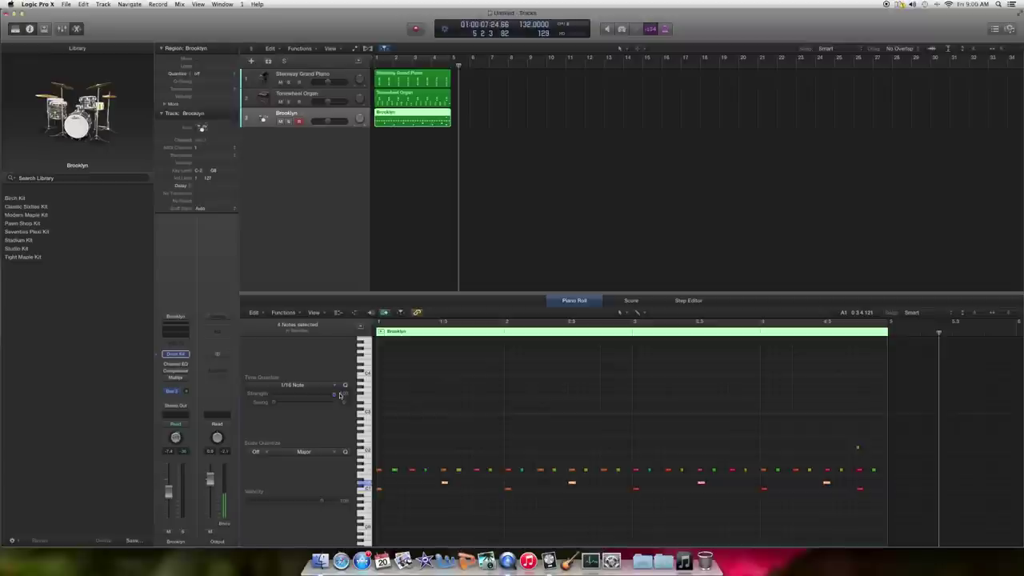
pyautogui.click(858, 487)
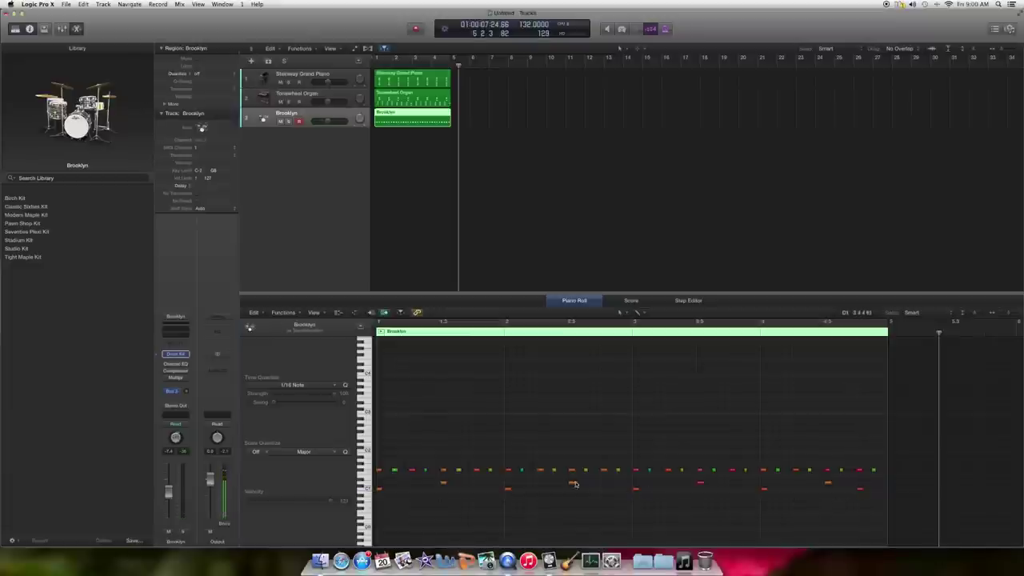
pyautogui.click(363, 489)
pyautogui.click(758, 512)
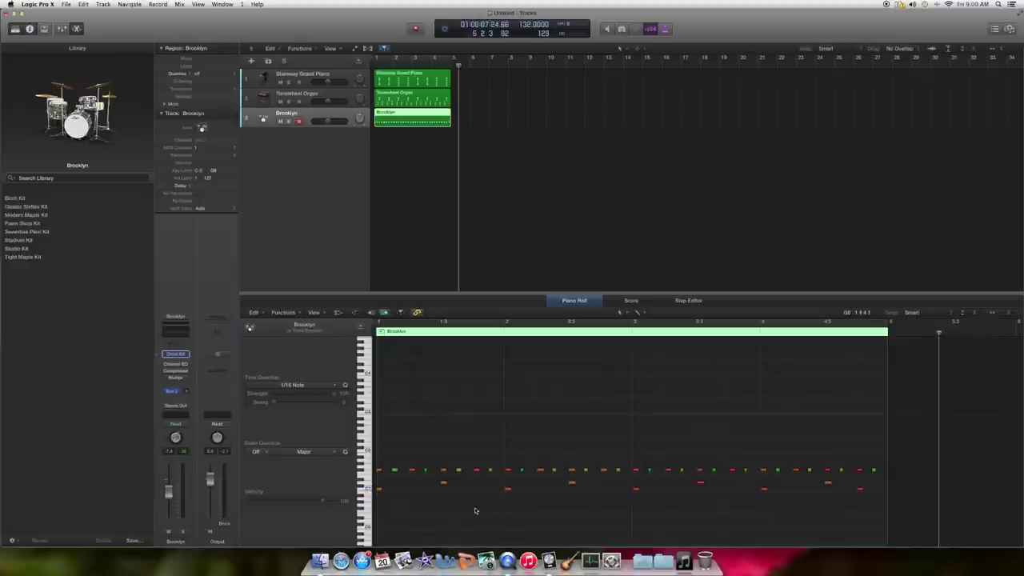
# - Select all kick notes in the drum region and open the Fixed Velocity MIDI transform for them
pyautogui.click(367, 489)
pyautogui.click(293, 314)
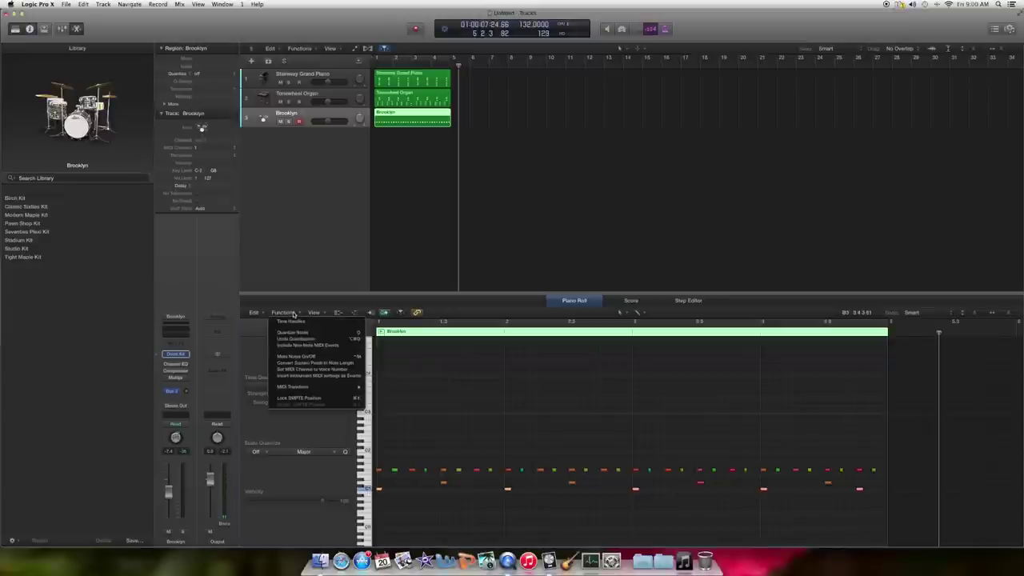
pyautogui.click(255, 314)
pyautogui.click(255, 313)
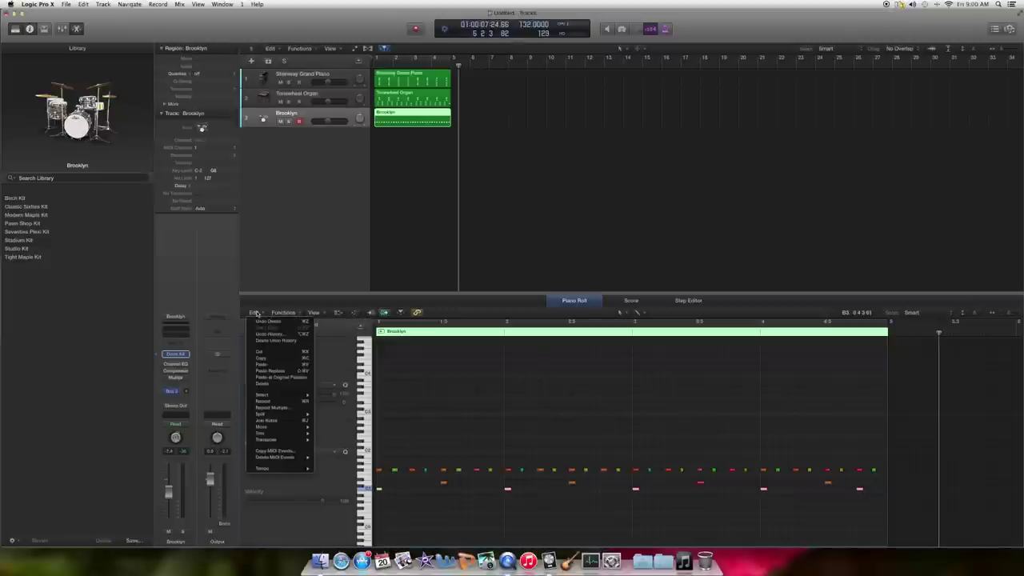
pyautogui.click(325, 313)
pyautogui.click(325, 313)
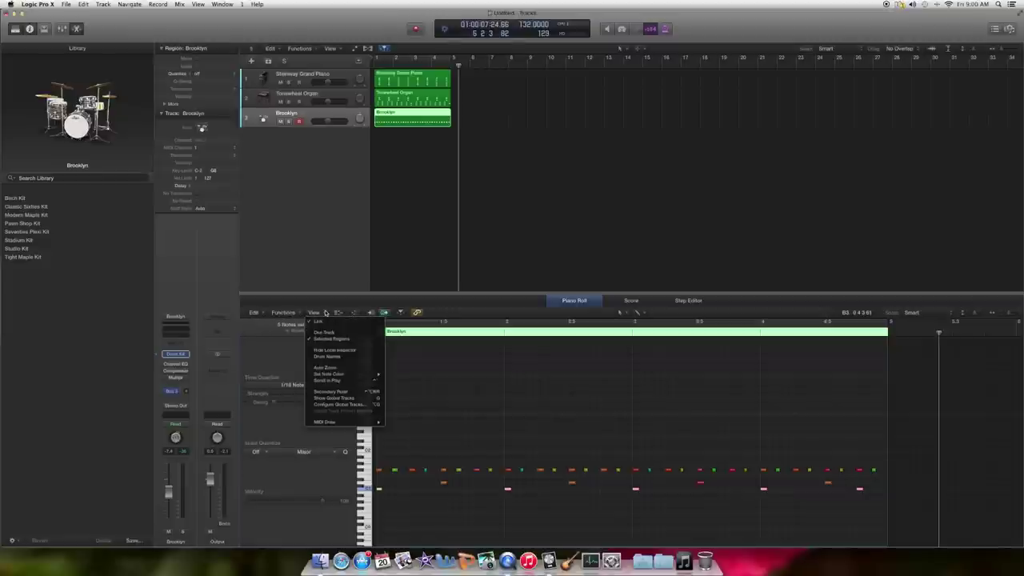
pyautogui.click(325, 313)
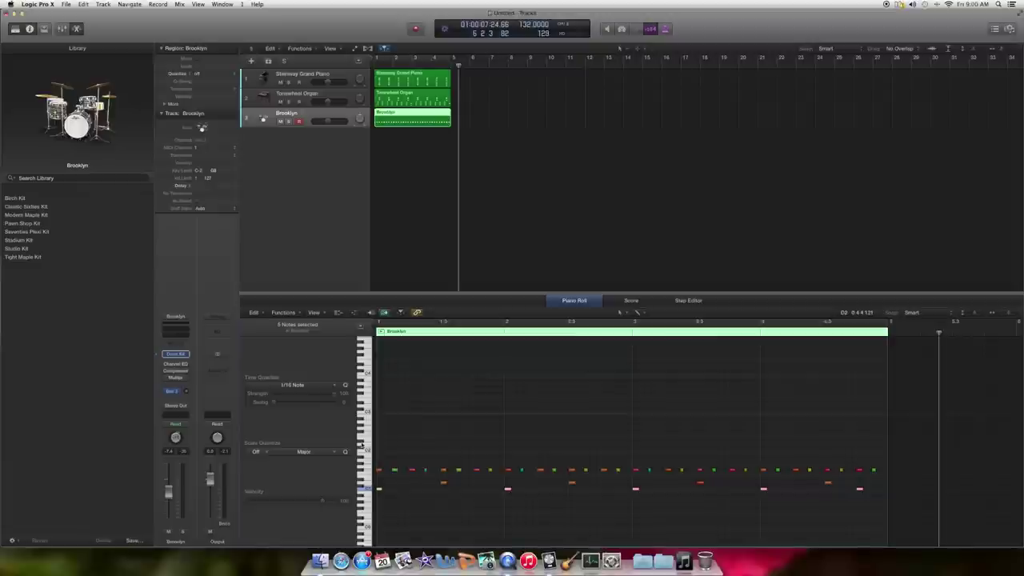
pyautogui.click(299, 315)
pyautogui.moveTo(304, 388)
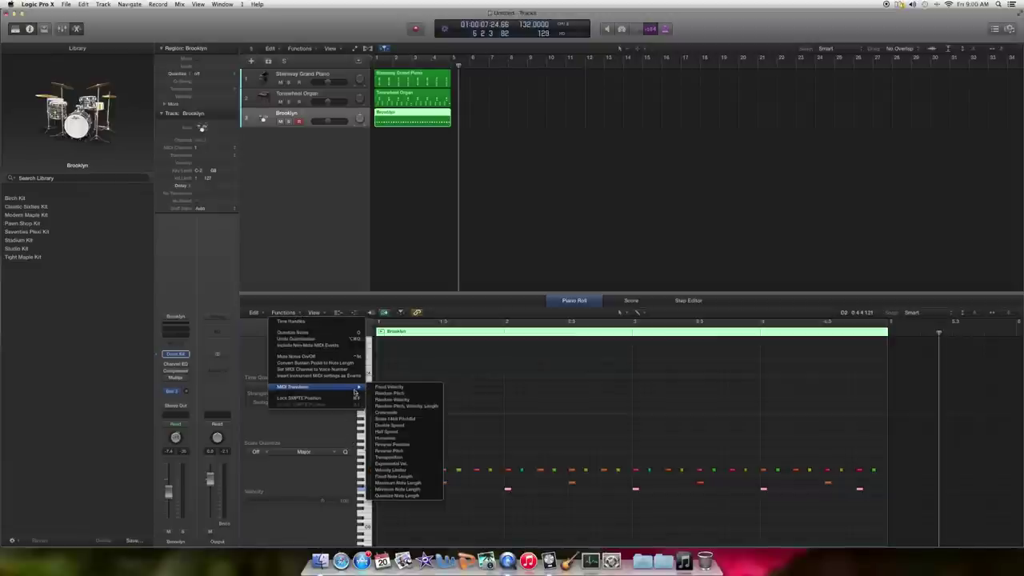
pyautogui.click(421, 390)
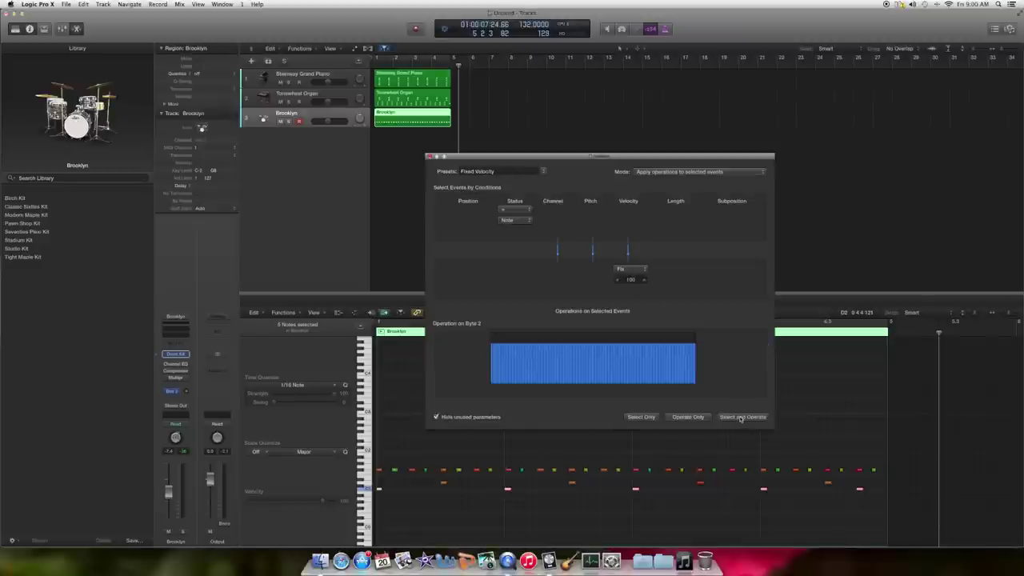
# - Apply a fixed velocity of 100 to only the selected kick notes and close the transform window
pyautogui.click(739, 417)
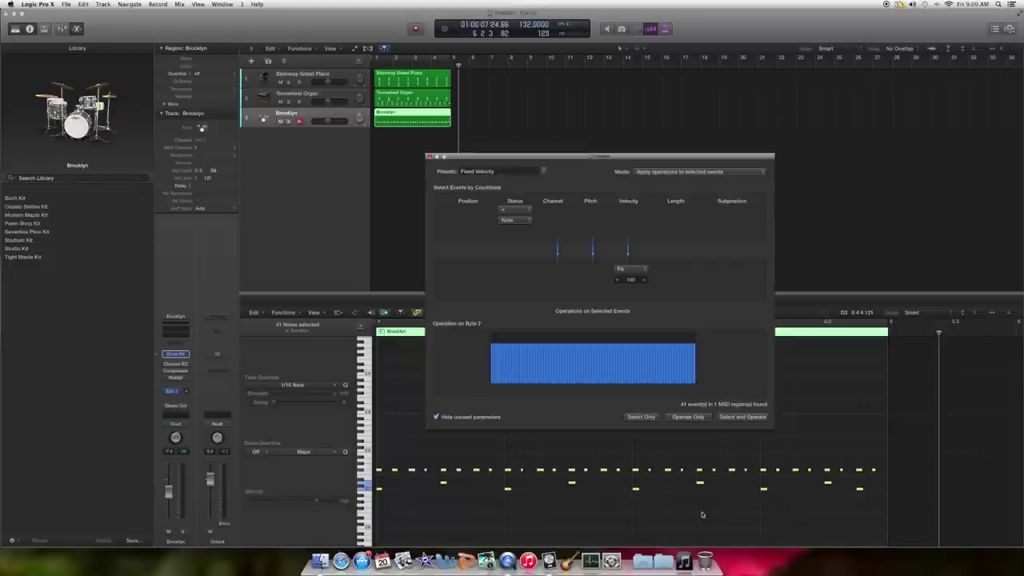
pyautogui.press('super+z')
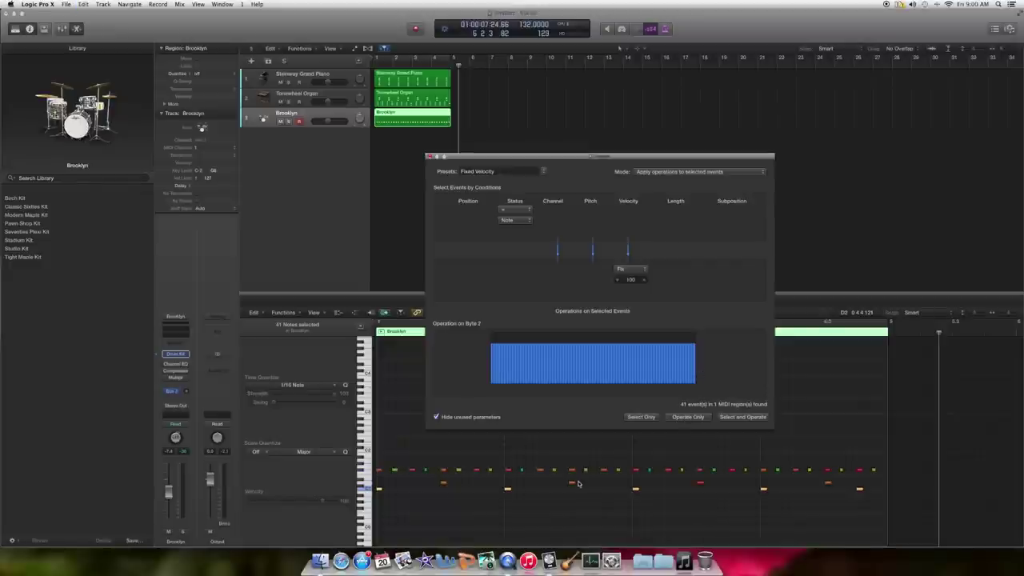
pyautogui.click(687, 418)
pyautogui.click(842, 506)
pyautogui.click(430, 157)
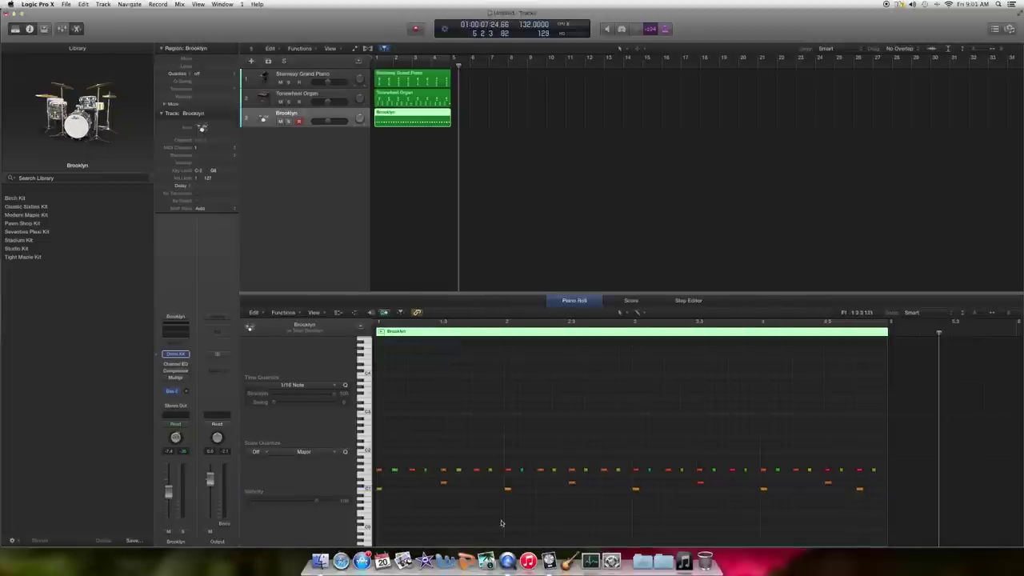
# - Select all snare notes in the drum region and apply a fixed velocity of 100 to only them with the MIDI transform
pyautogui.click(379, 489)
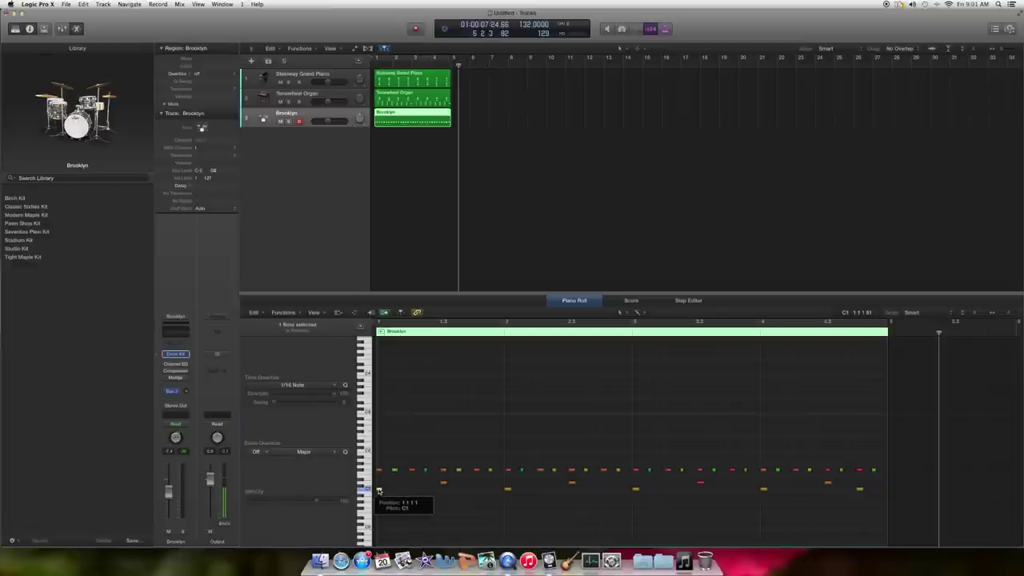
pyautogui.click(480, 498)
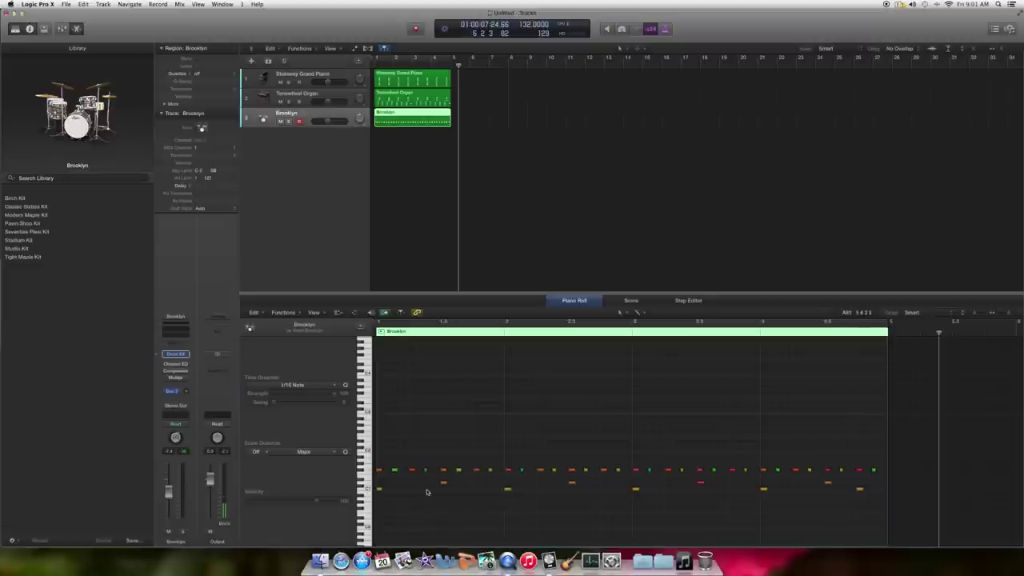
pyautogui.click(363, 482)
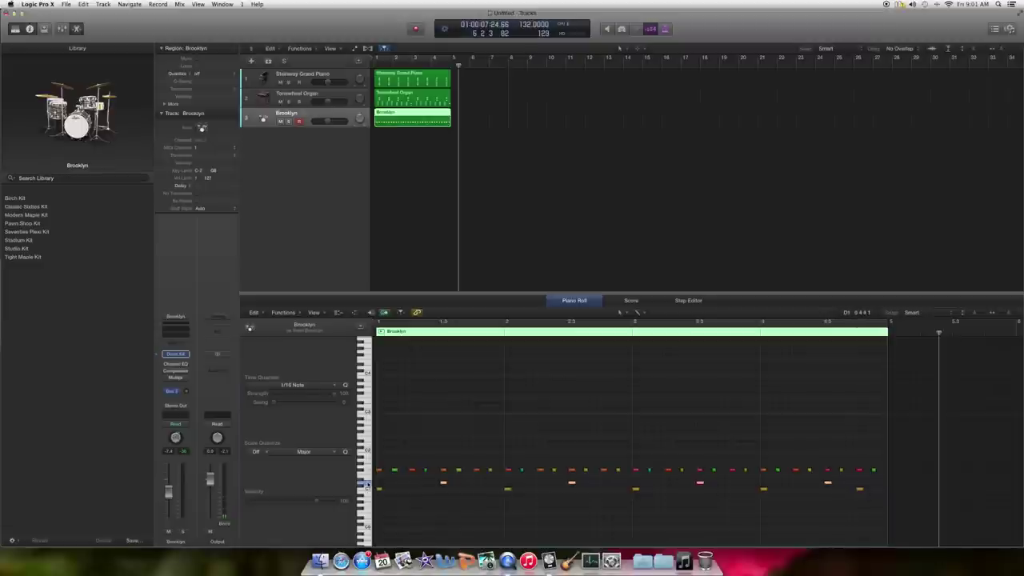
pyautogui.click(301, 314)
pyautogui.moveTo(320, 387)
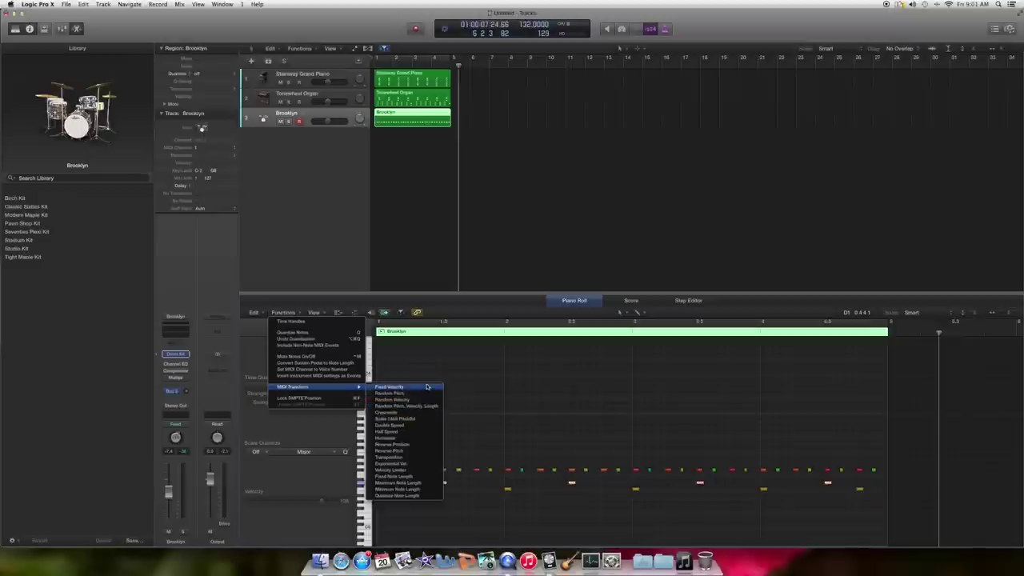
pyautogui.click(499, 397)
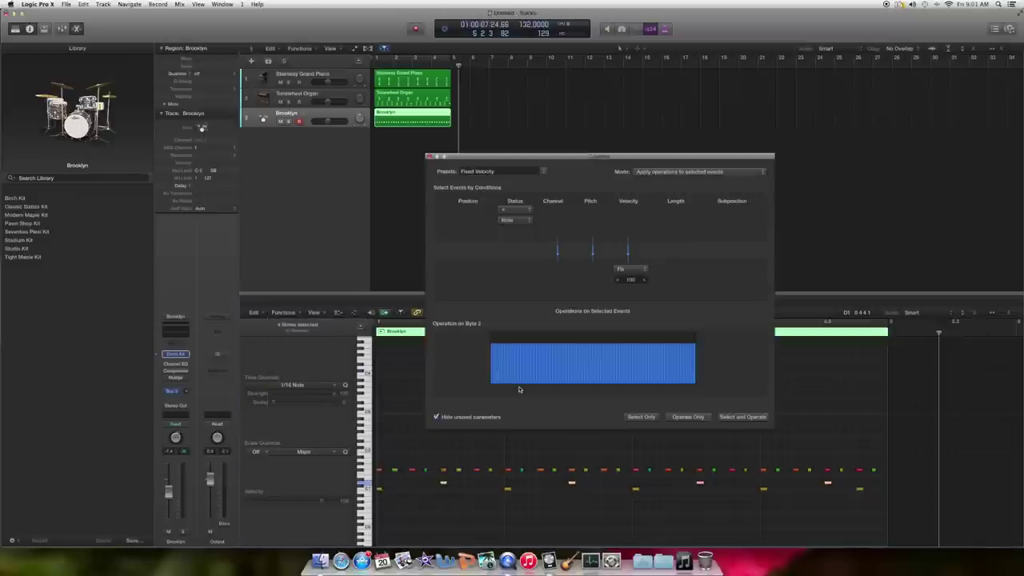
pyautogui.click(696, 418)
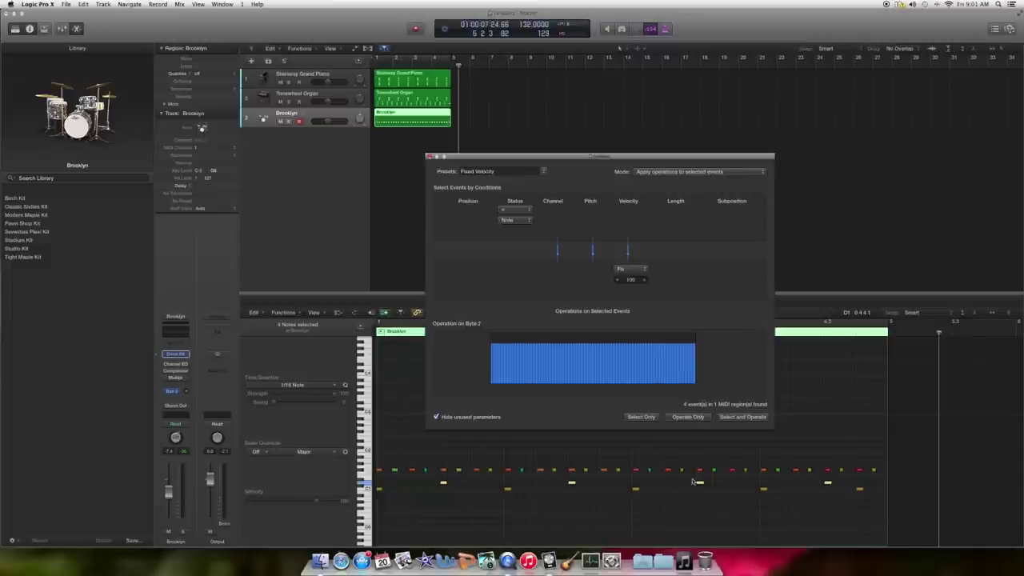
pyautogui.click(430, 157)
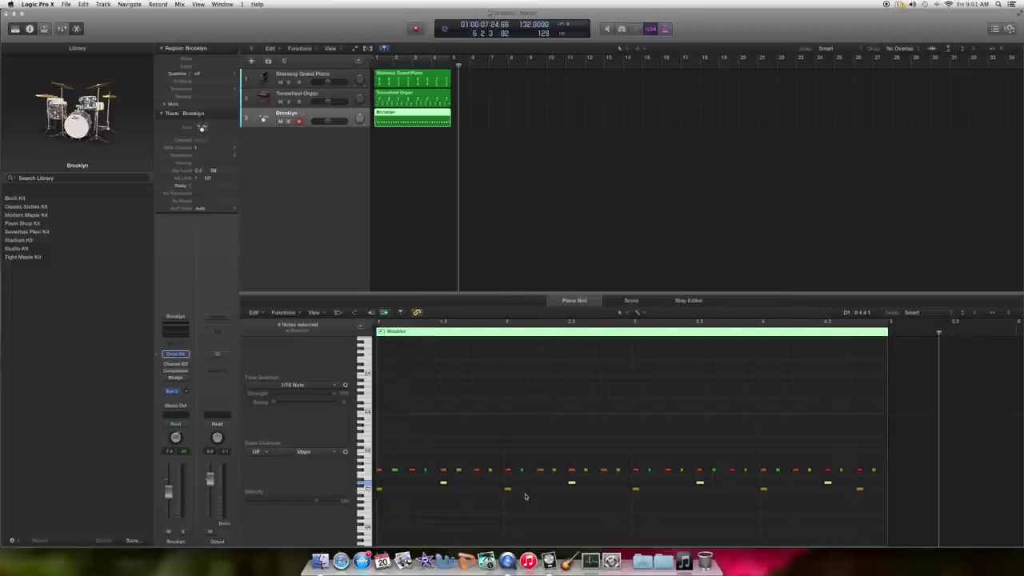
pyautogui.click(558, 506)
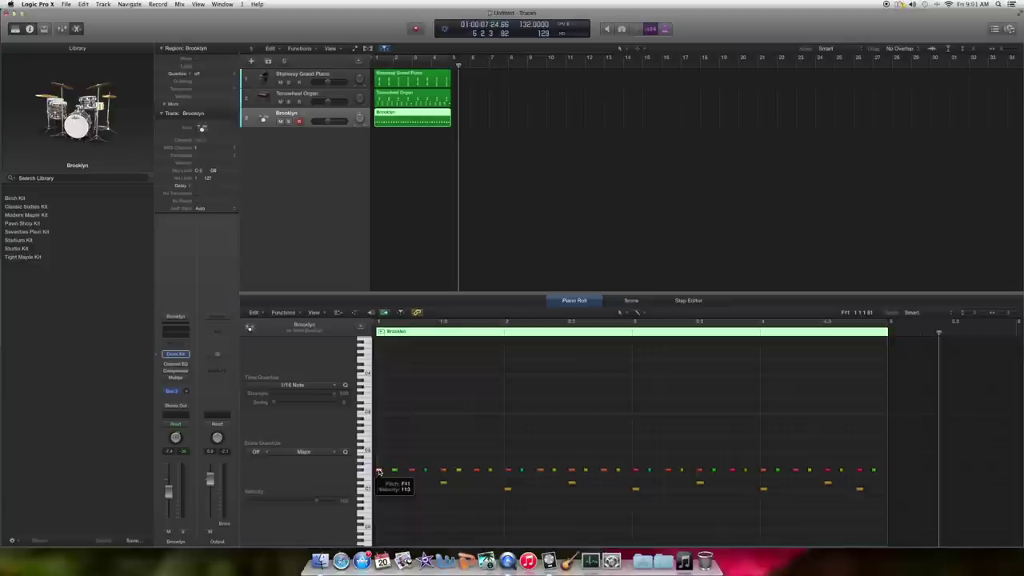
# - Assign the Velocity Tool as the Piano Roll's secondary tool, adjust the soft hi-hat note in beat 2 of bar 1 and check its neighbours
pyautogui.click(413, 471)
pyautogui.click(445, 471)
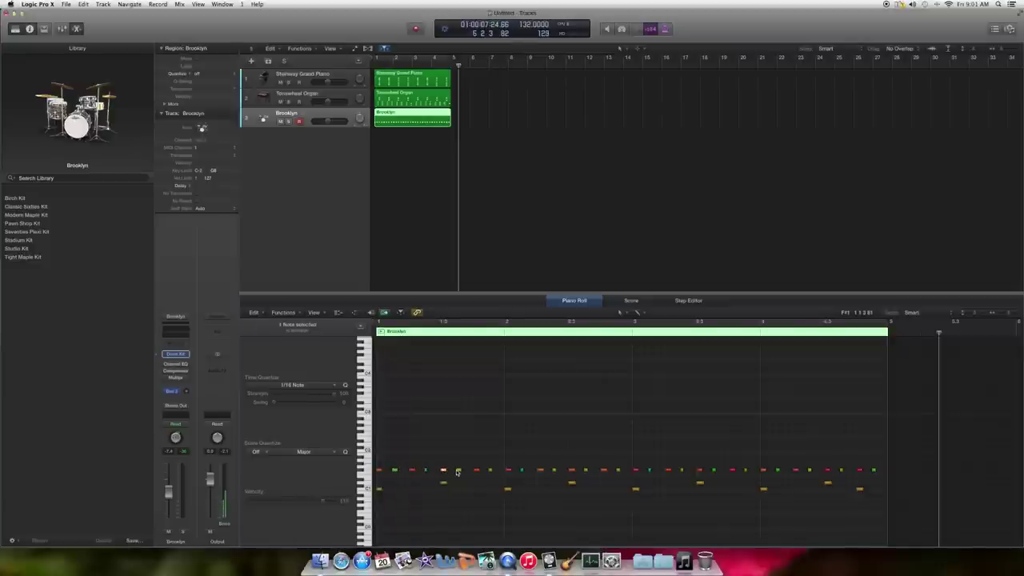
pyautogui.click(460, 471)
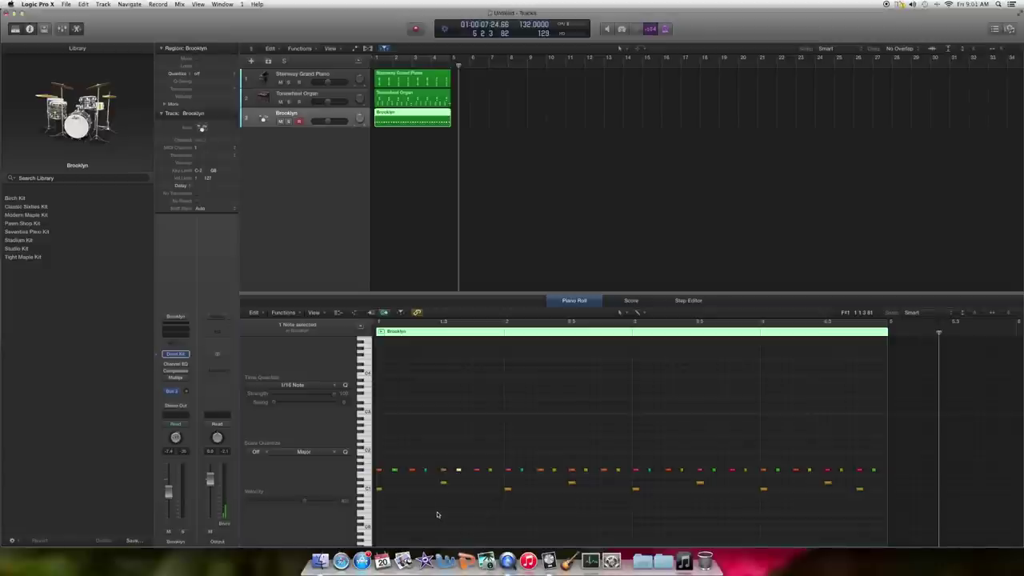
pyautogui.click(638, 313)
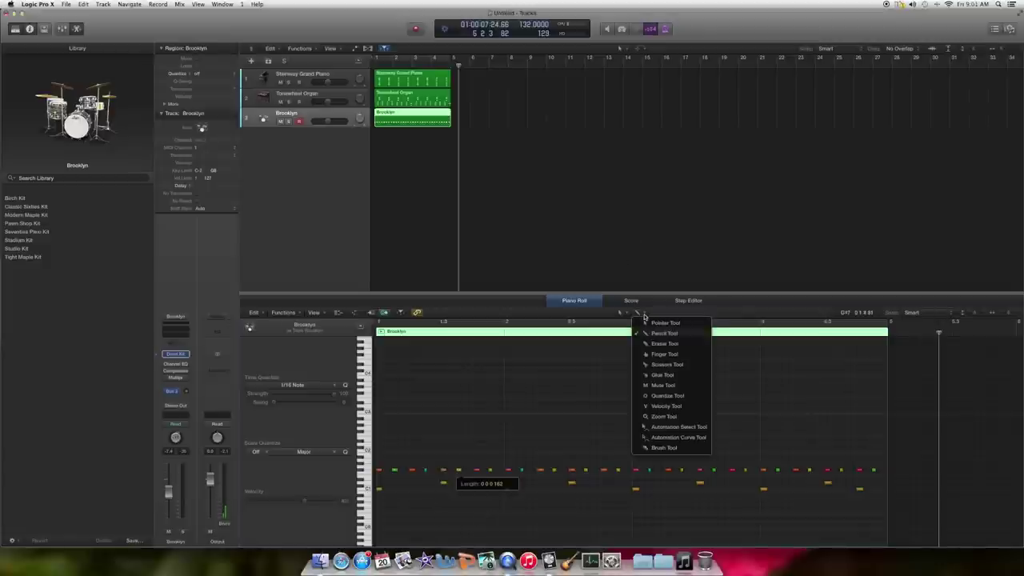
pyautogui.click(667, 406)
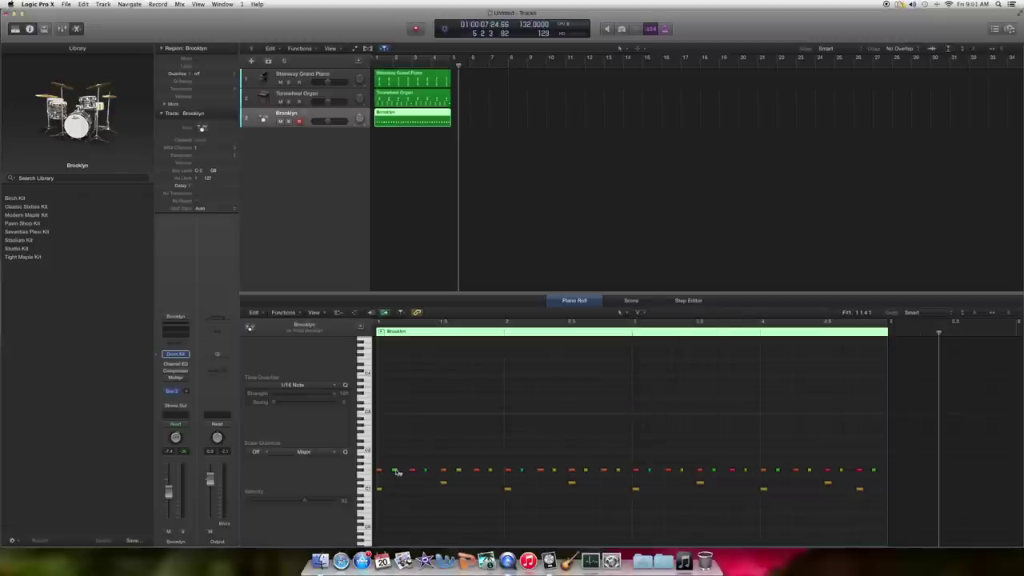
pyautogui.moveTo(396, 473); pyautogui.dragTo(428, 474)
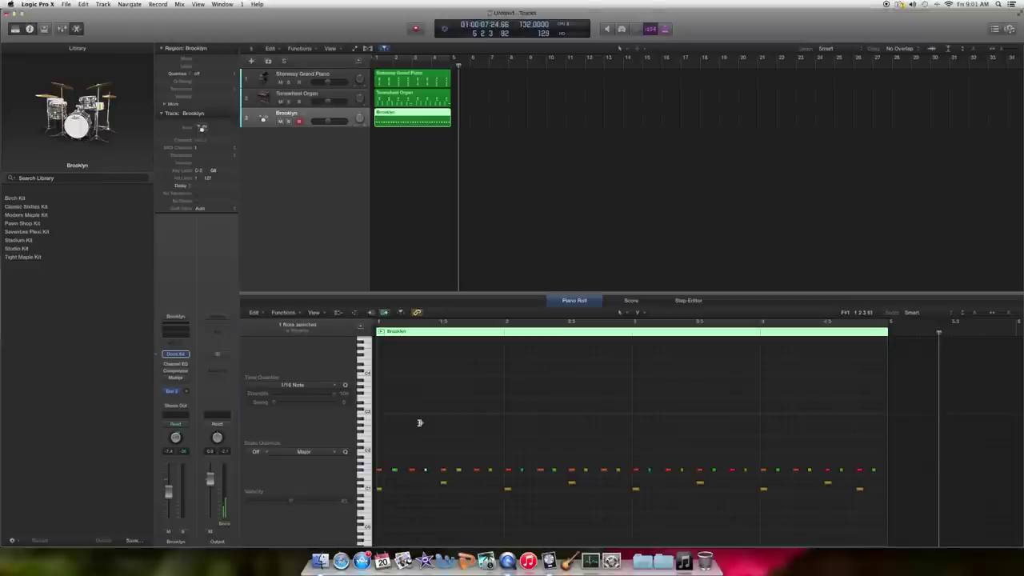
pyautogui.moveTo(430, 423); pyautogui.dragTo(430, 425)
pyautogui.click(415, 460)
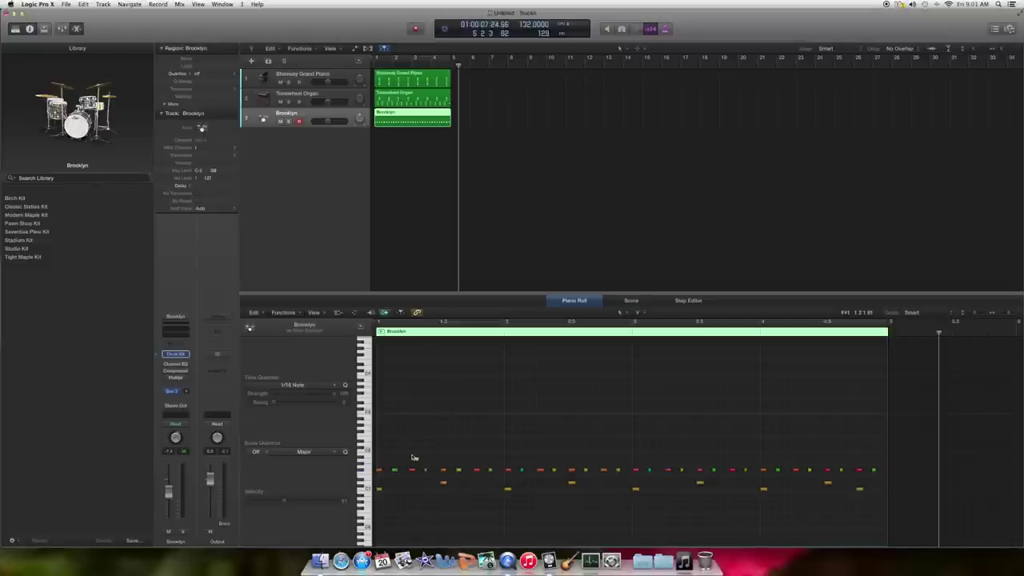
pyautogui.click(411, 471)
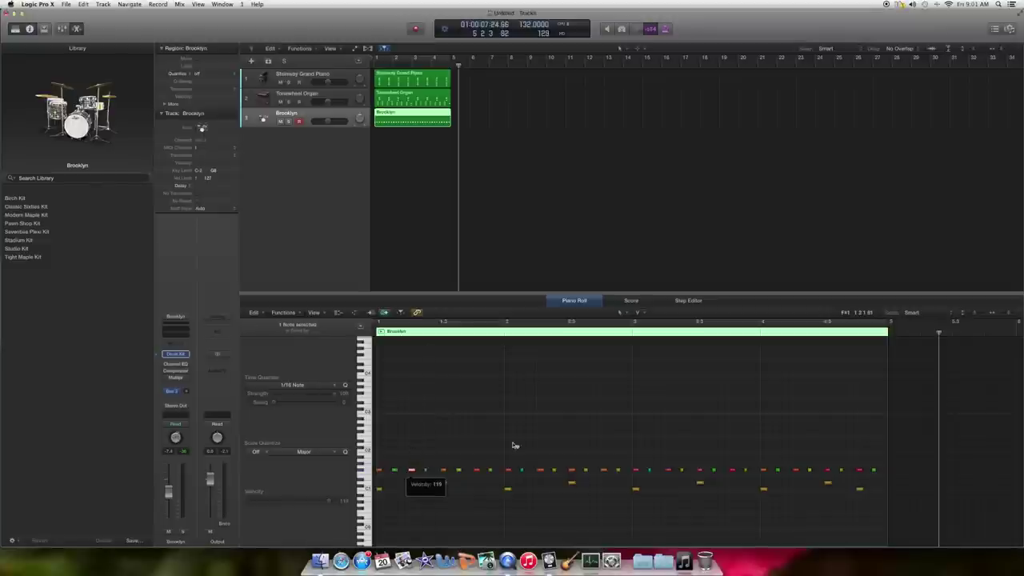
# - Deselect the drum region and play the arrangement from the beginning
pyautogui.click(492, 167)
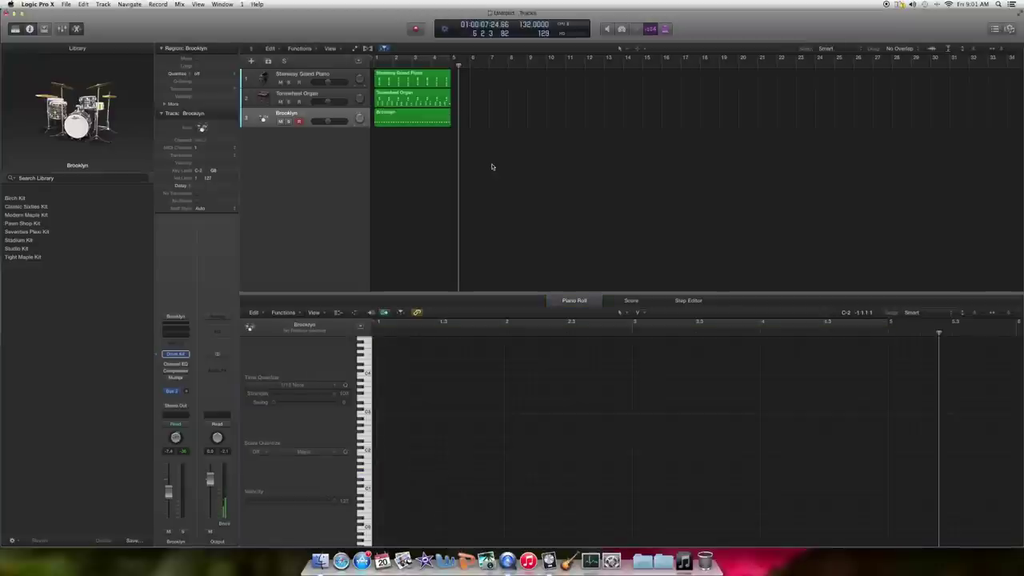
pyautogui.press('Return')
pyautogui.press('space')
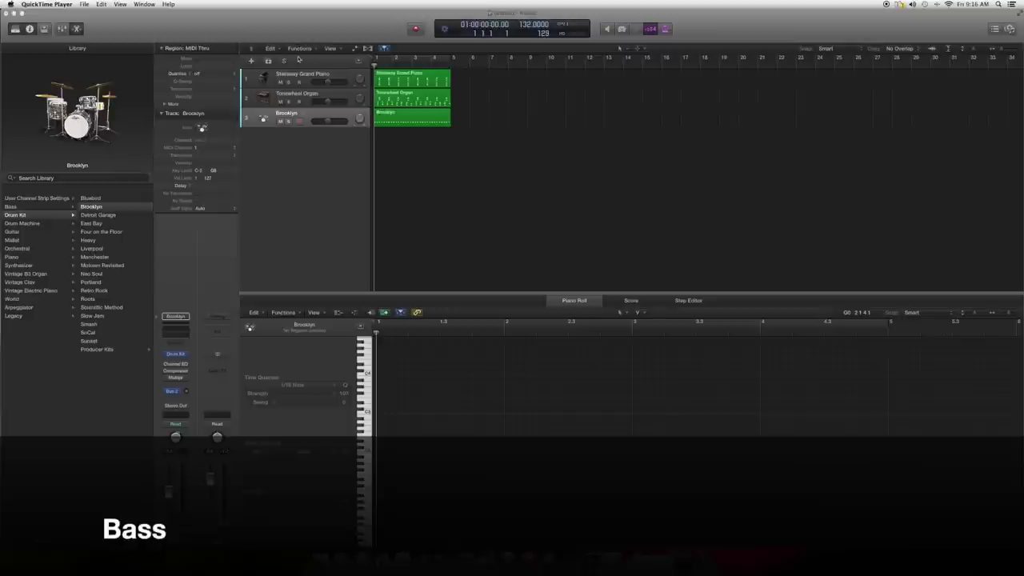
# - Create one new software instrument track and load the Liverpool Bass patch from the Bass category on it
pyautogui.click(253, 61)
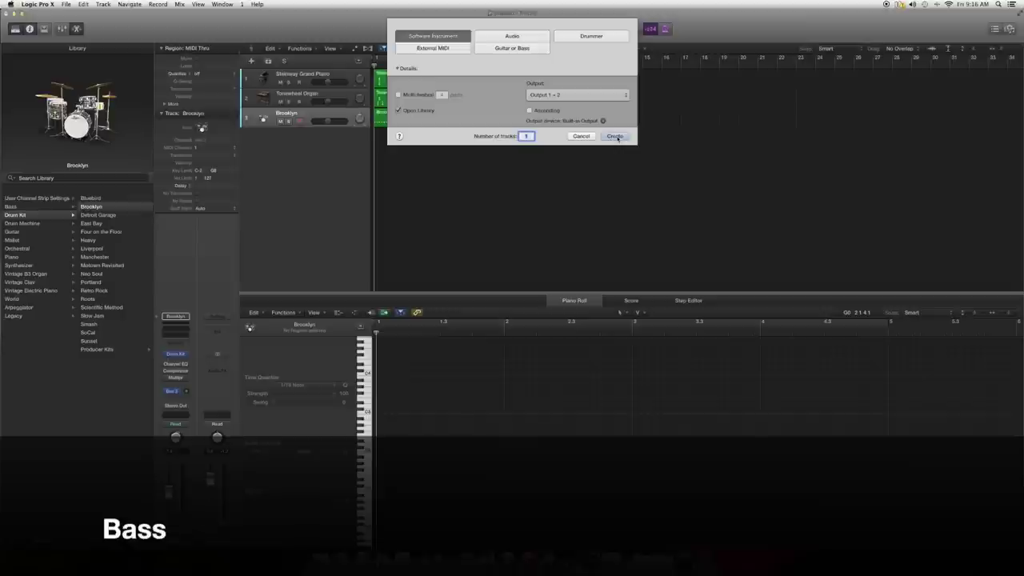
pyautogui.click(614, 136)
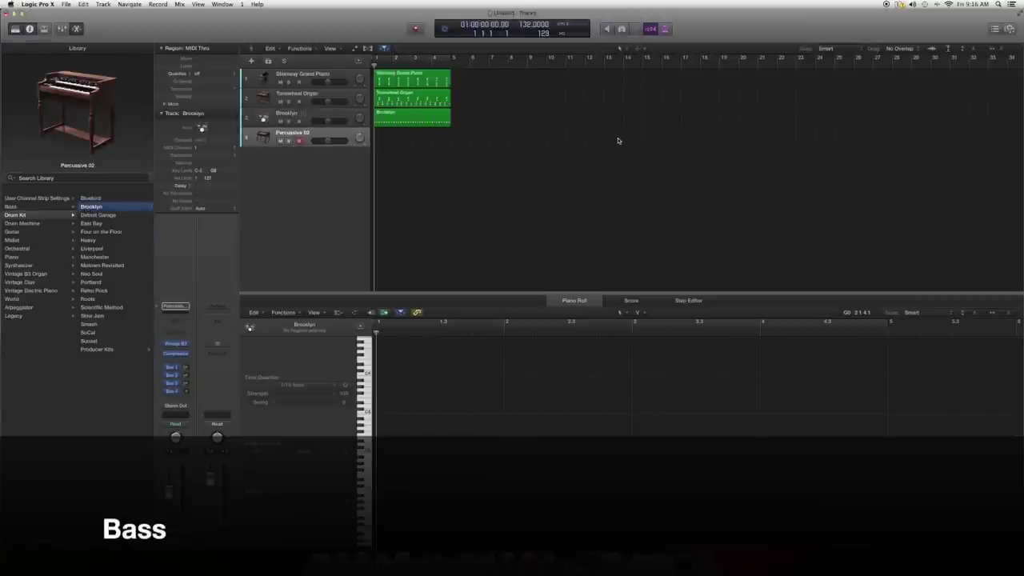
pyautogui.hscroll(-3, 89, 210)
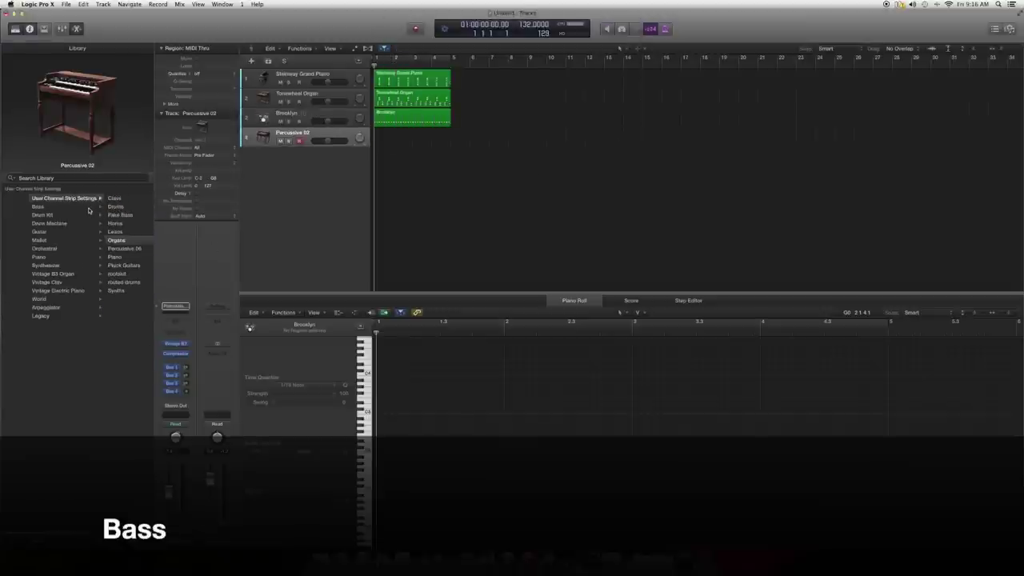
pyautogui.click(23, 207)
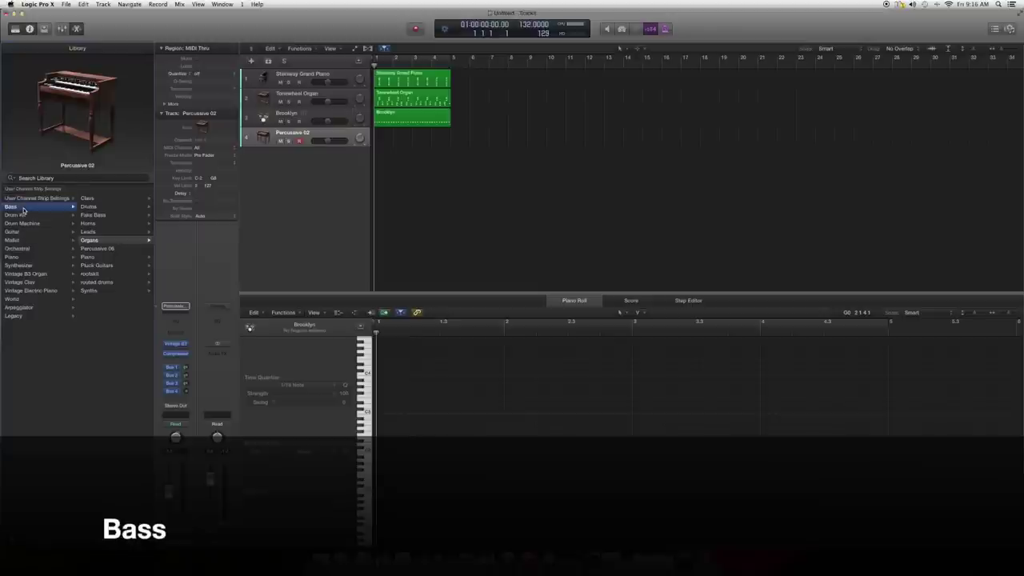
pyautogui.click(111, 215)
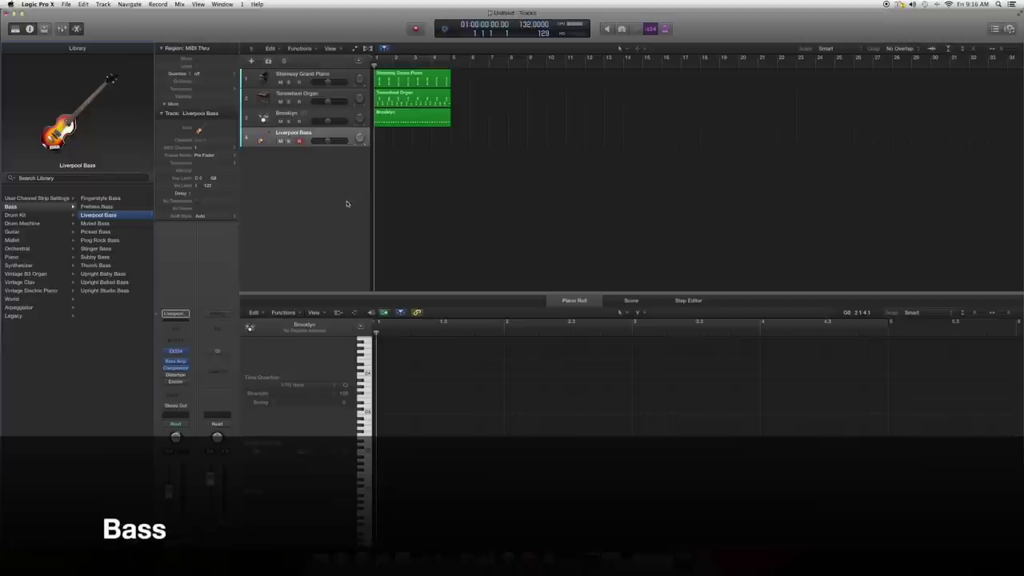
# - Show the bass track's Compressor and Bass Amp Designer side by side and load the "reggae bass" preset into the amp
pyautogui.click(175, 368)
pyautogui.click(176, 362)
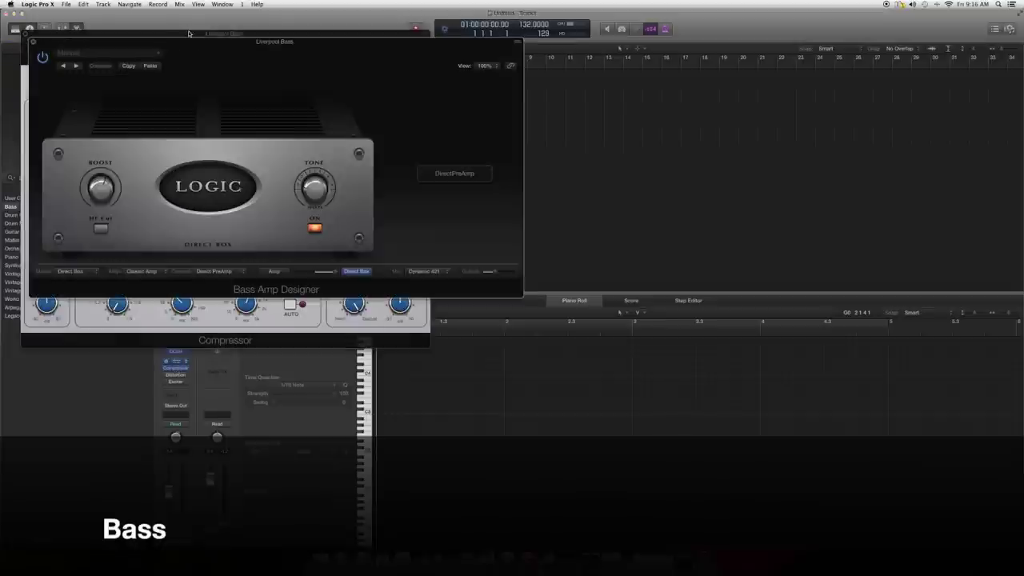
pyautogui.moveTo(190, 40); pyautogui.dragTo(592, 48)
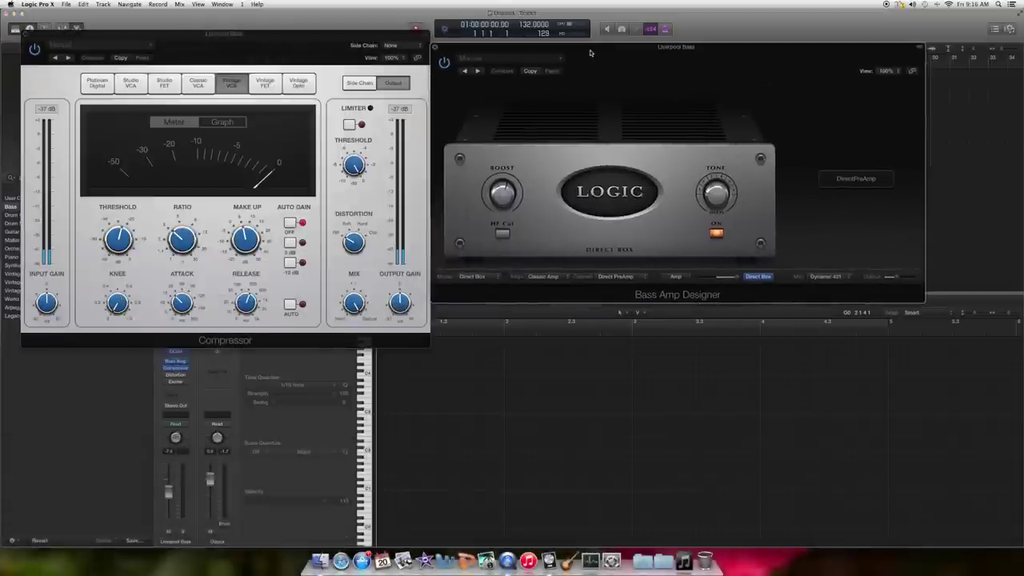
pyautogui.click(529, 60)
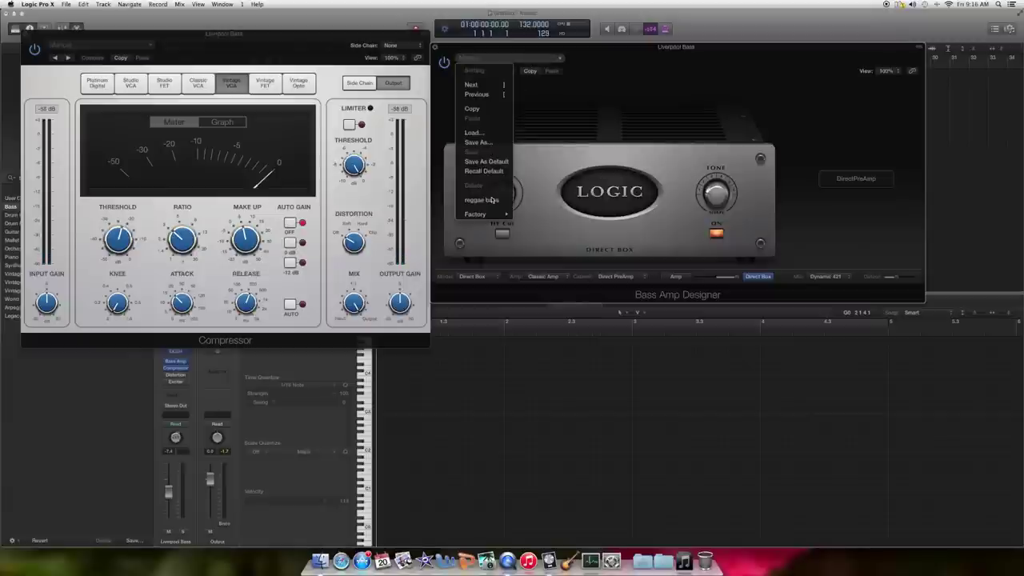
pyautogui.click(494, 200)
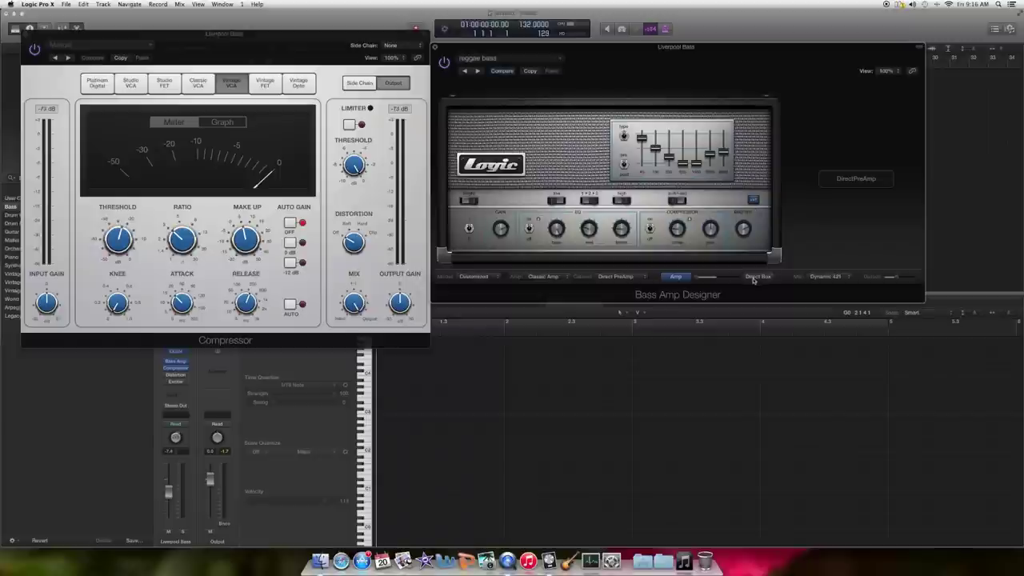
pyautogui.moveTo(698, 278)
pyautogui.mouseDown()
pyautogui.moveTo(739, 278)
pyautogui.moveTo(682, 279)
pyautogui.mouseUp()
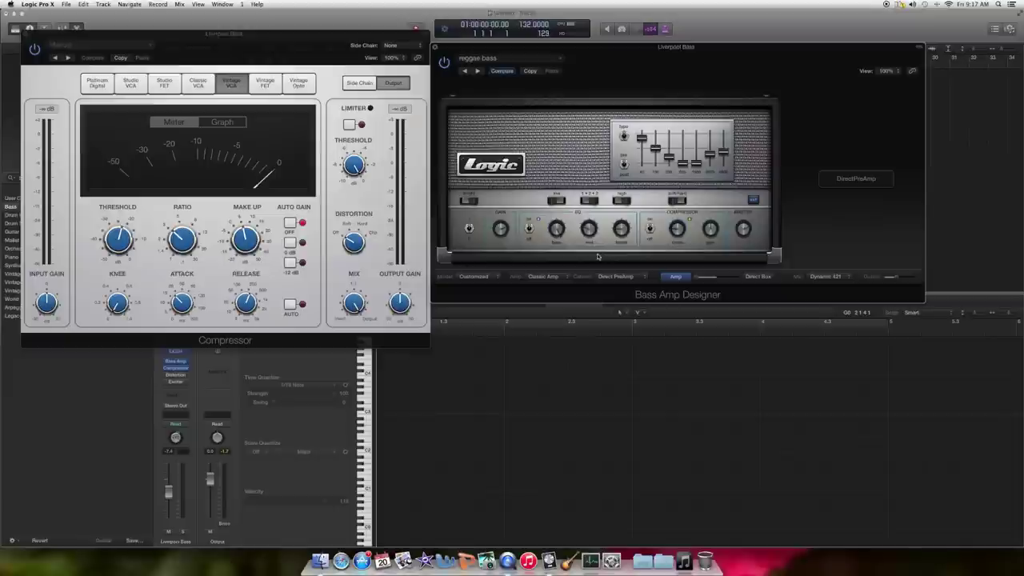
# - Load the "software reggae bass" preset into the Compressor and close both plug-in windows
pyautogui.click(188, 47)
pyautogui.click(124, 48)
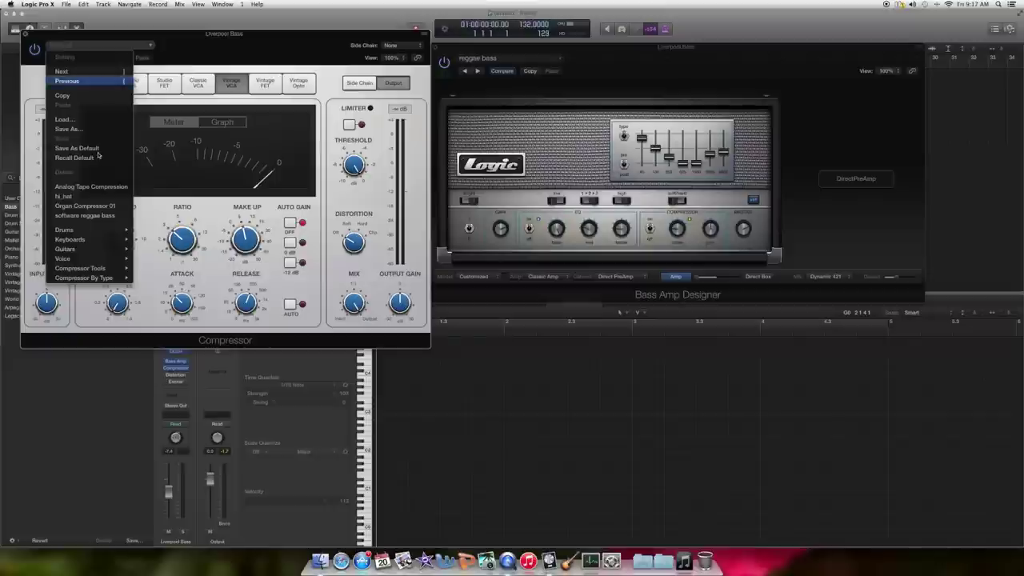
pyautogui.click(88, 216)
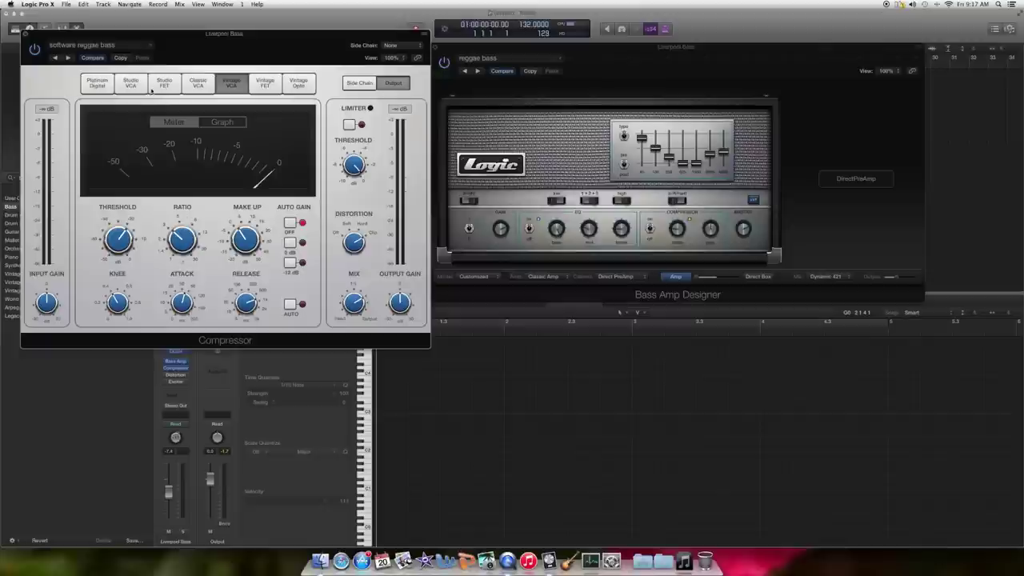
pyautogui.click(25, 35)
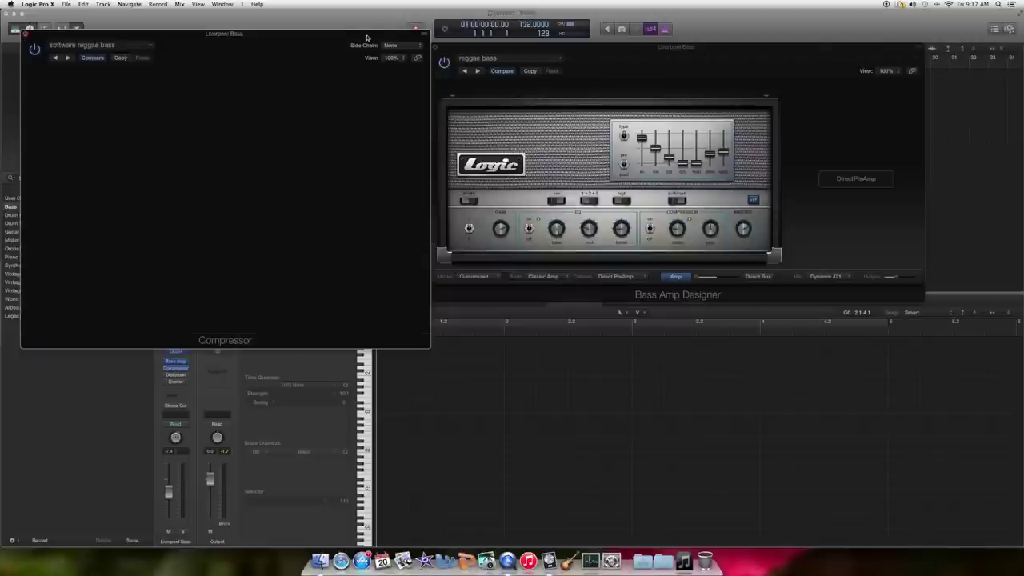
pyautogui.click(435, 48)
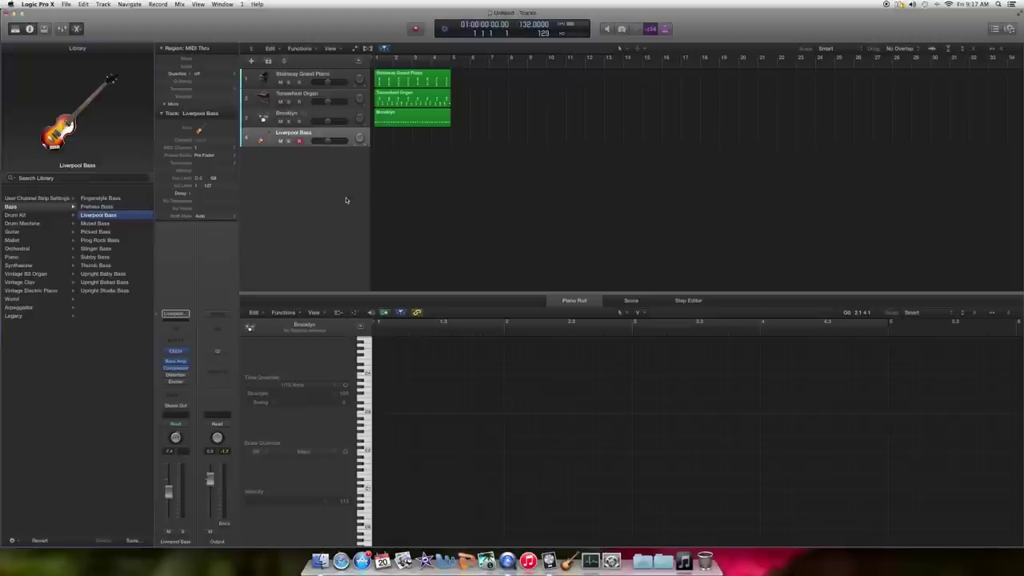
# - Record a bass line of about eight bars on the Liverpool Bass track
pyautogui.press('r')
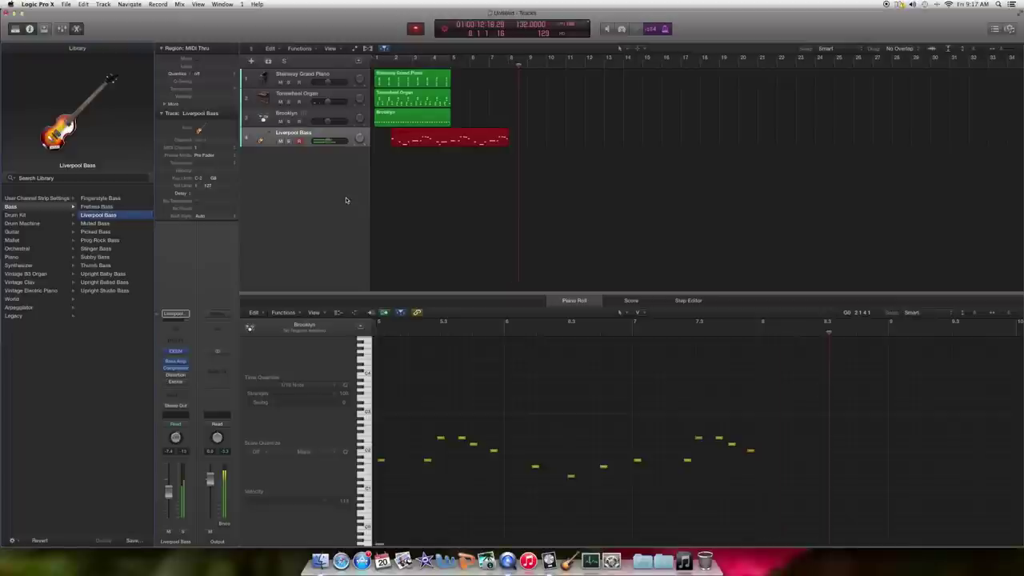
pyautogui.press('space')
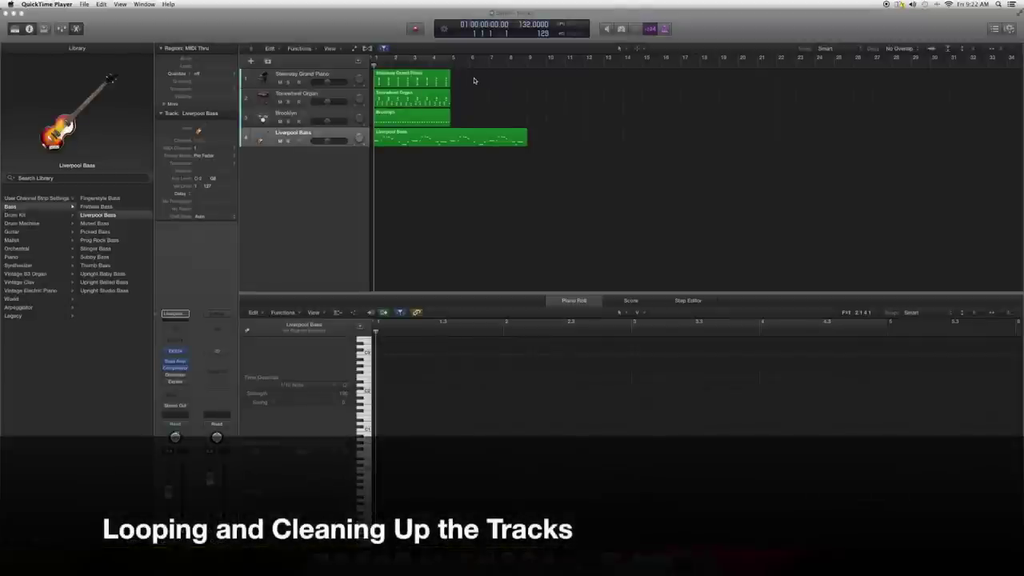
# - Select the piano, organ and drum regions together and turn on looping for them
pyautogui.moveTo(473, 80); pyautogui.dragTo(455, 120)
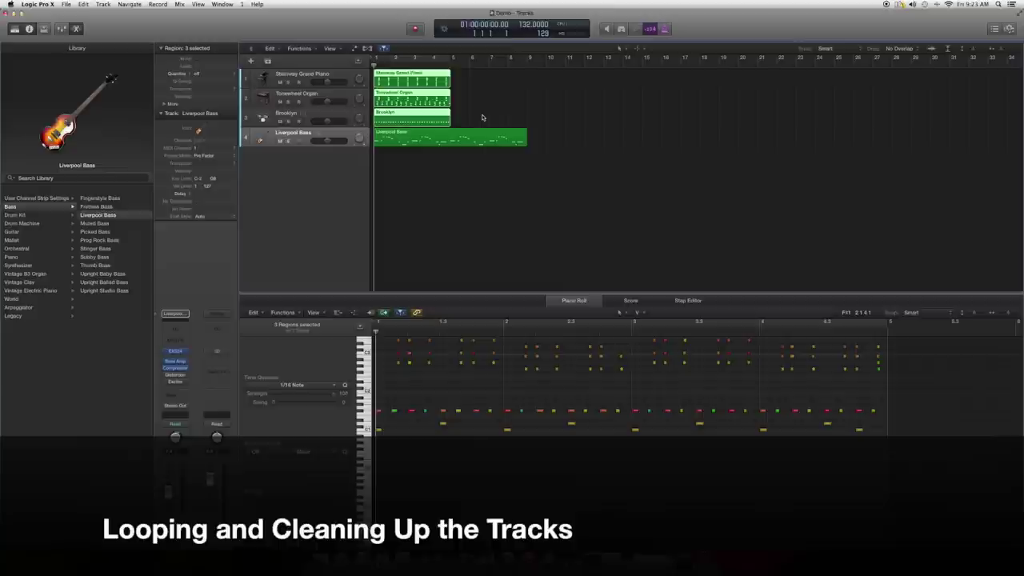
pyautogui.press('l')
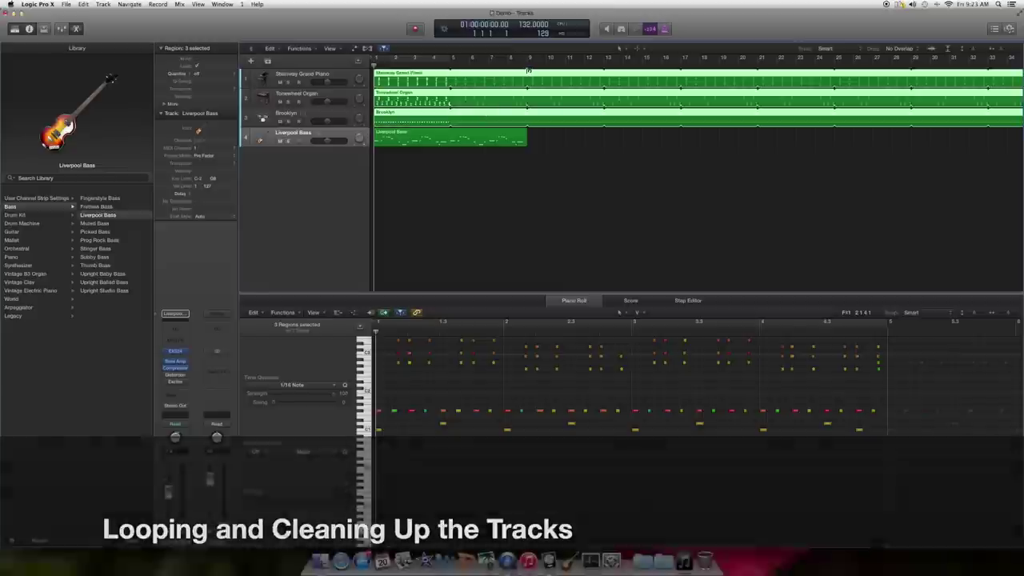
# - Shorten the piano, organ and drum loops to end at bar 9 with the bass region and play the arrangement
pyautogui.click(528, 71)
pyautogui.click(559, 107)
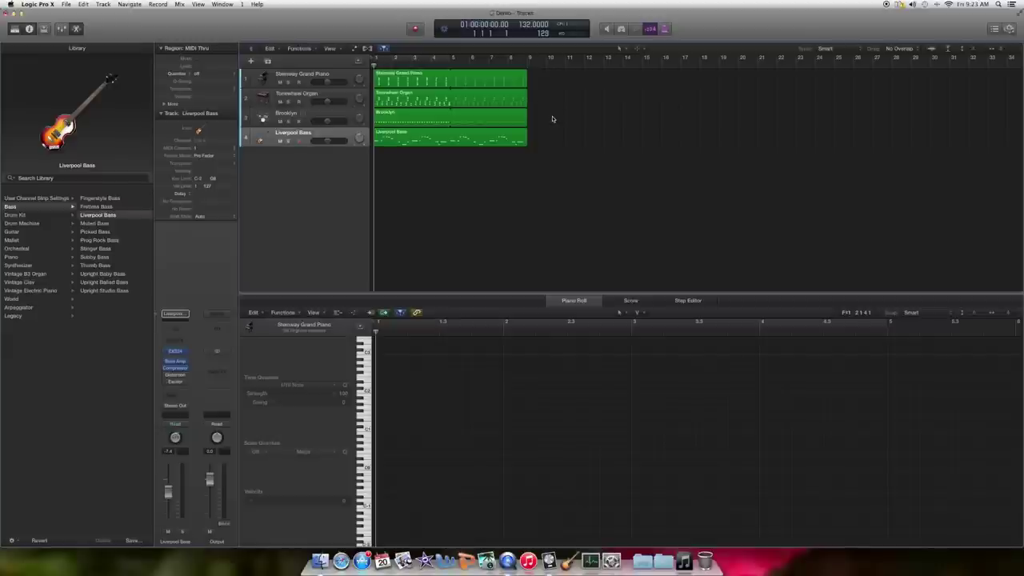
pyautogui.press('space')
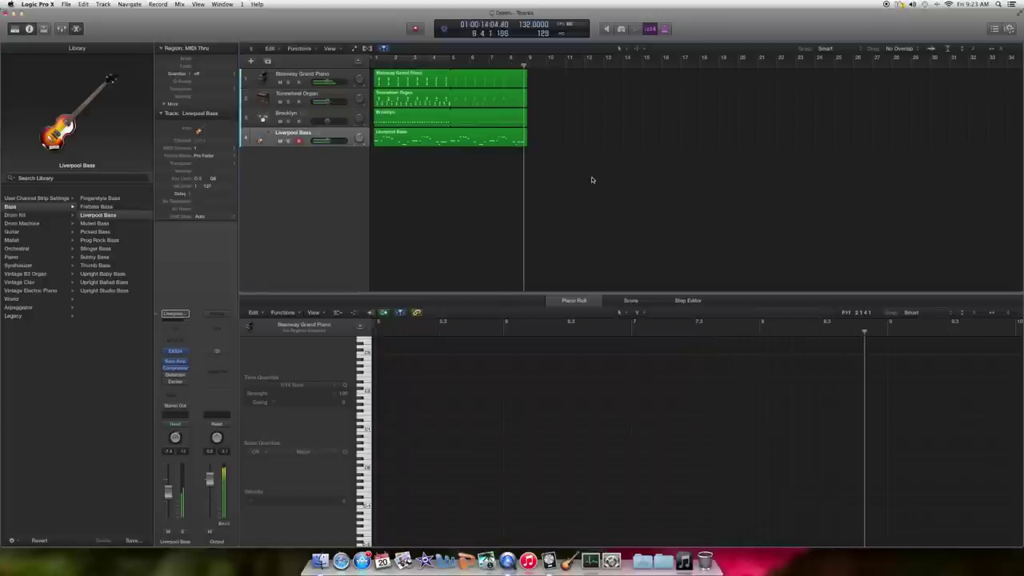
pyautogui.press('Return')
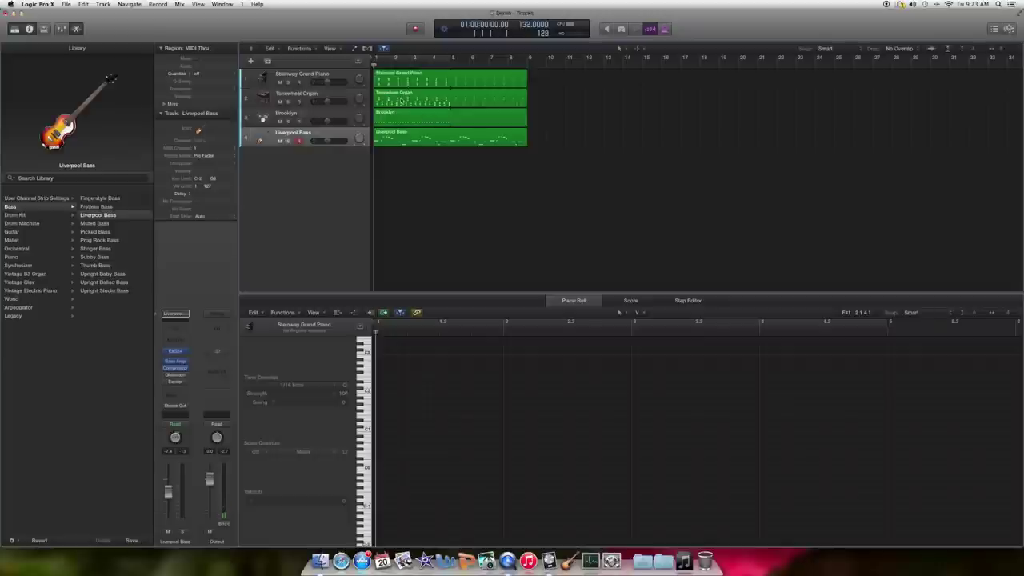
# - Lower the 1/16 Note quantize strength for the upper chord notes in the Tonewheel Organ region
pyautogui.click(403, 100)
pyautogui.scroll(2, 594, 362)
pyautogui.scroll(3, 596, 362)
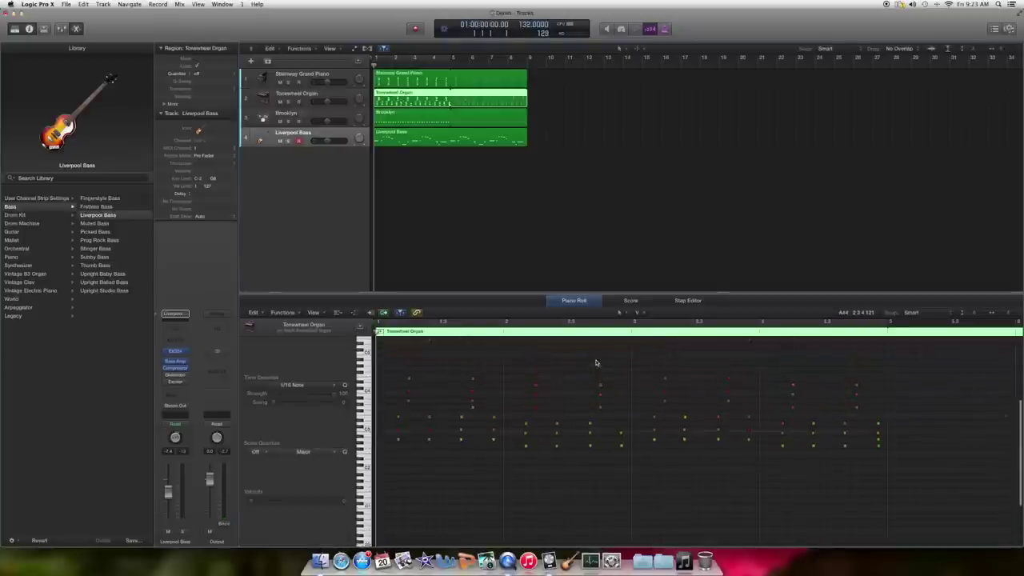
pyautogui.click(468, 414)
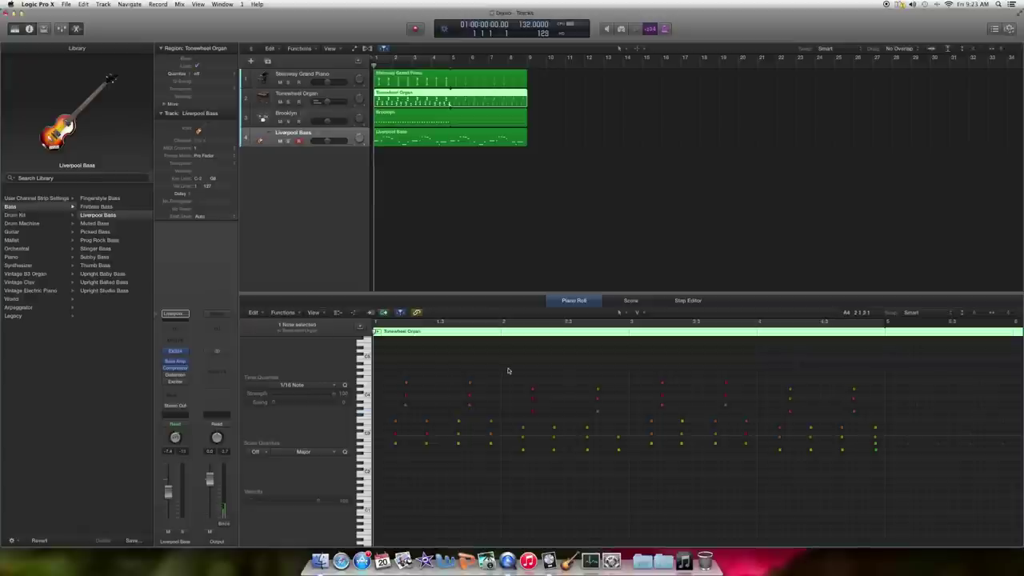
pyautogui.moveTo(523, 374); pyautogui.dragTo(860, 418)
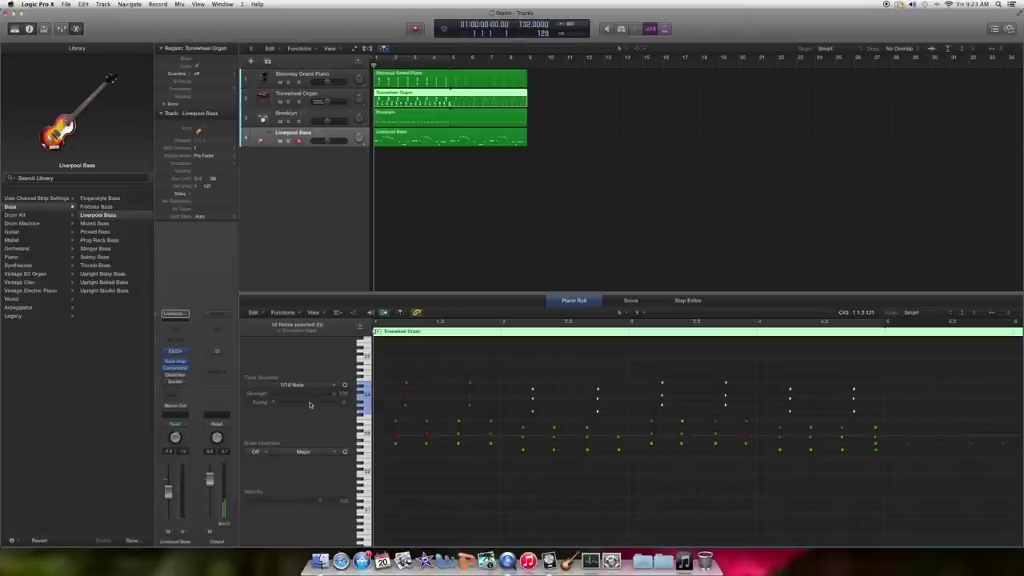
pyautogui.moveTo(334, 395); pyautogui.dragTo(311, 395)
pyautogui.moveTo(397, 377); pyautogui.dragTo(473, 413)
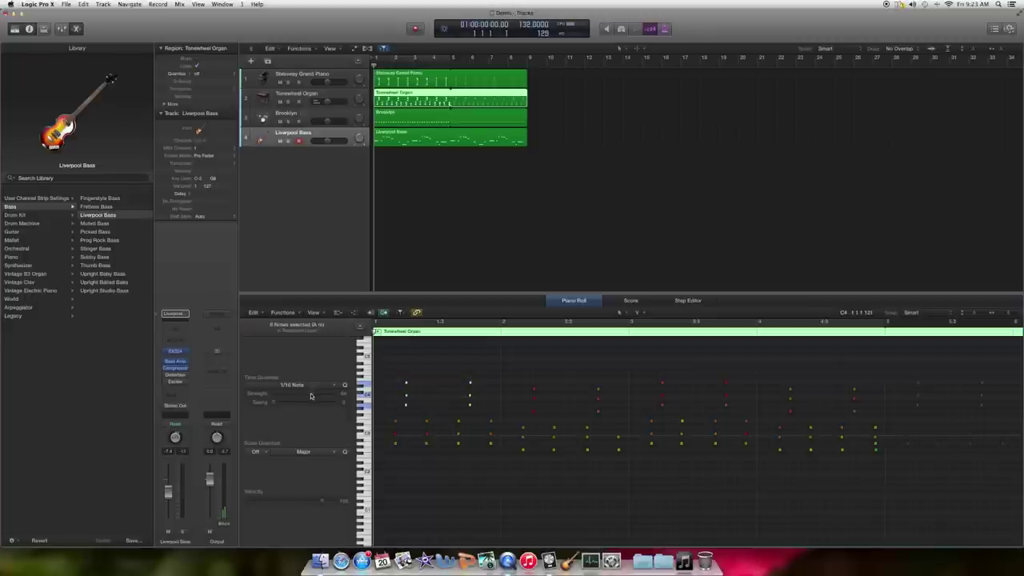
pyautogui.click(444, 466)
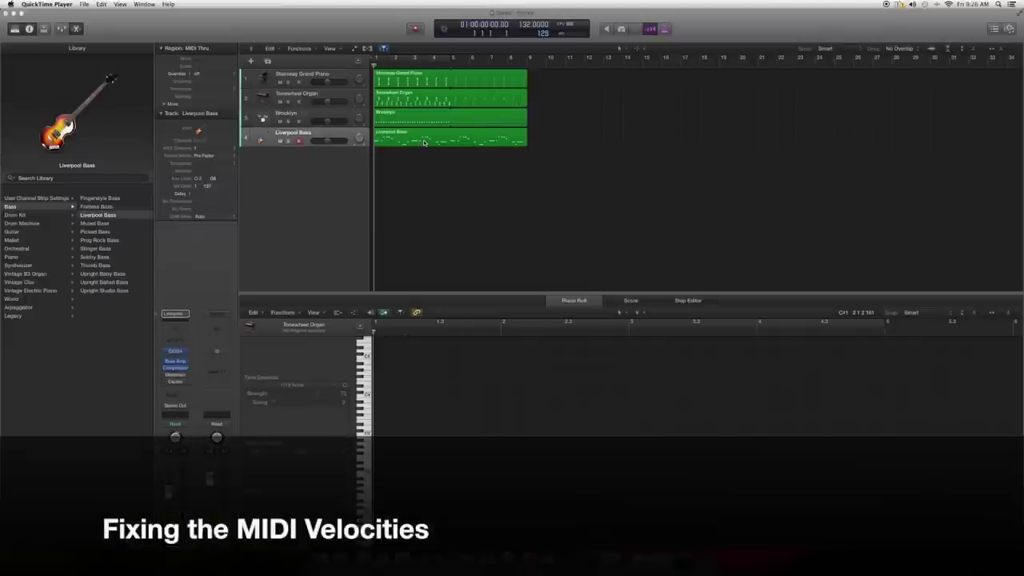
# - Apply the Fixed Velocity MIDI transform with a value of 110 to all notes of the Liverpool Bass region
pyautogui.click(424, 143)
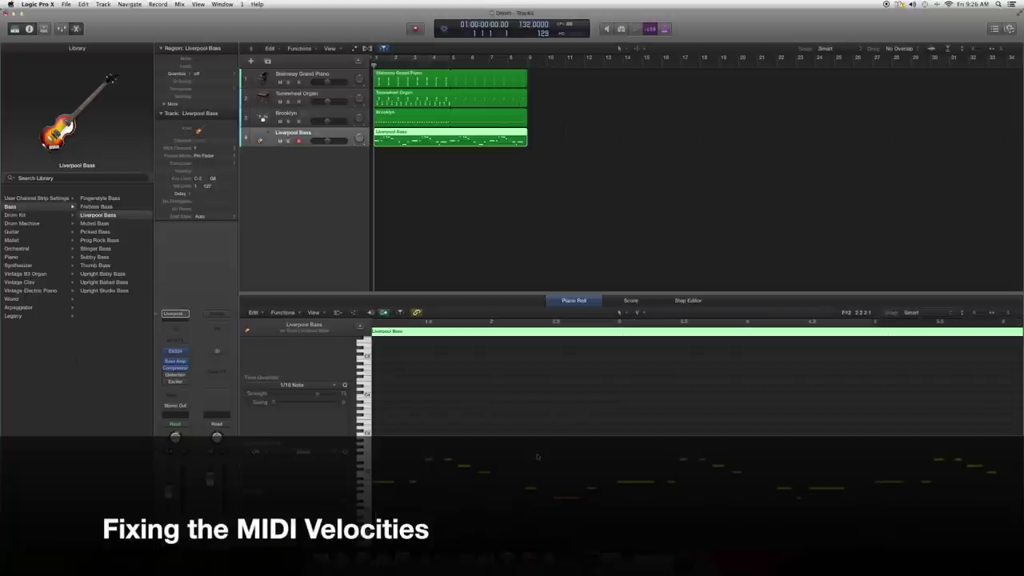
pyautogui.press('super+a')
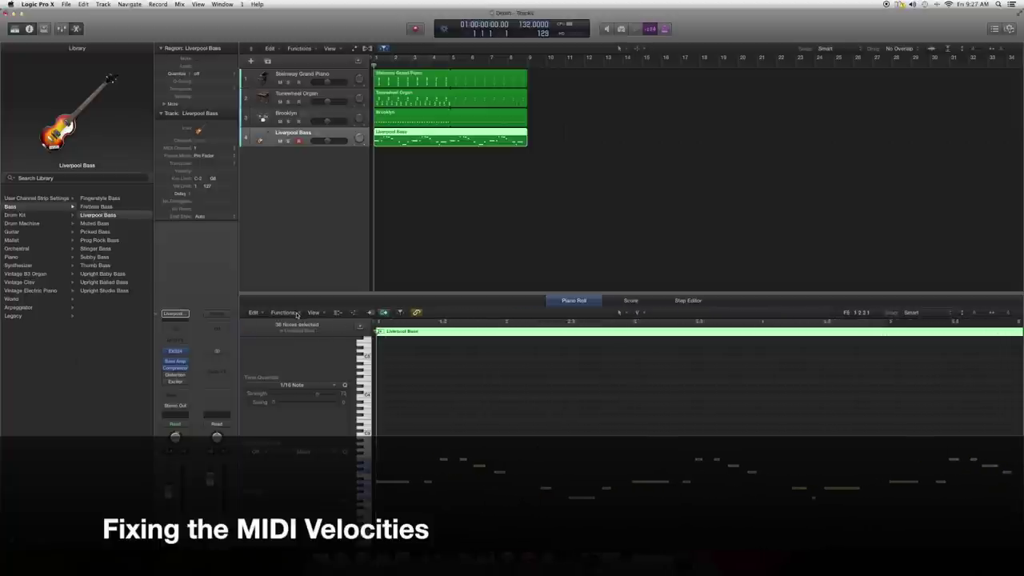
pyautogui.click(299, 313)
pyautogui.moveTo(328, 386)
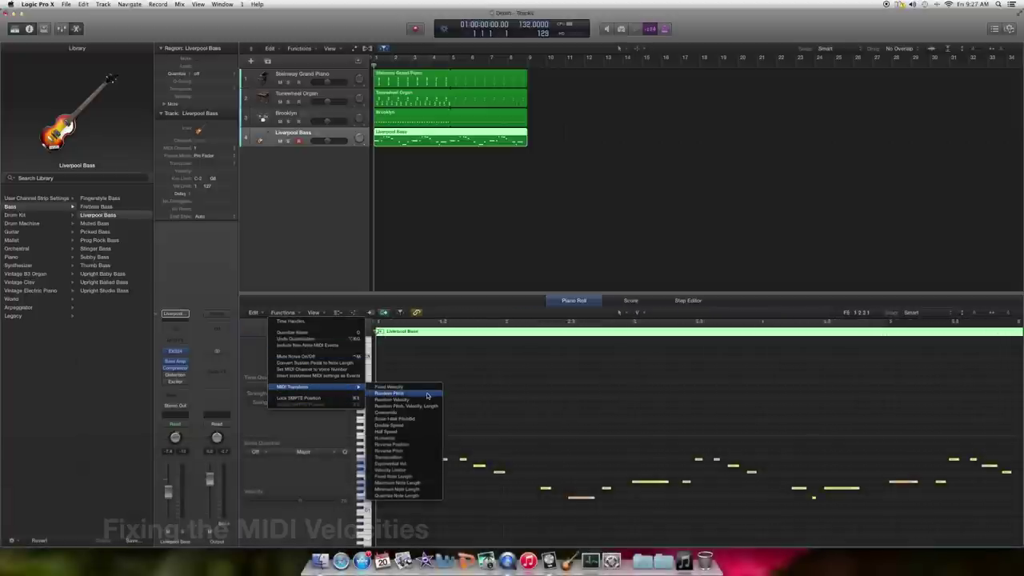
pyautogui.click(400, 387)
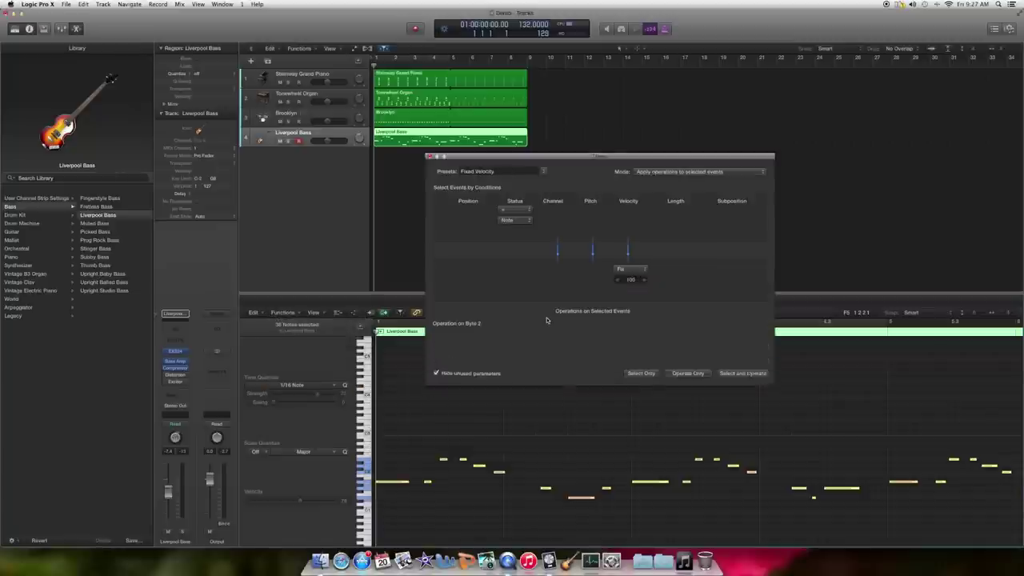
pyautogui.click(688, 417)
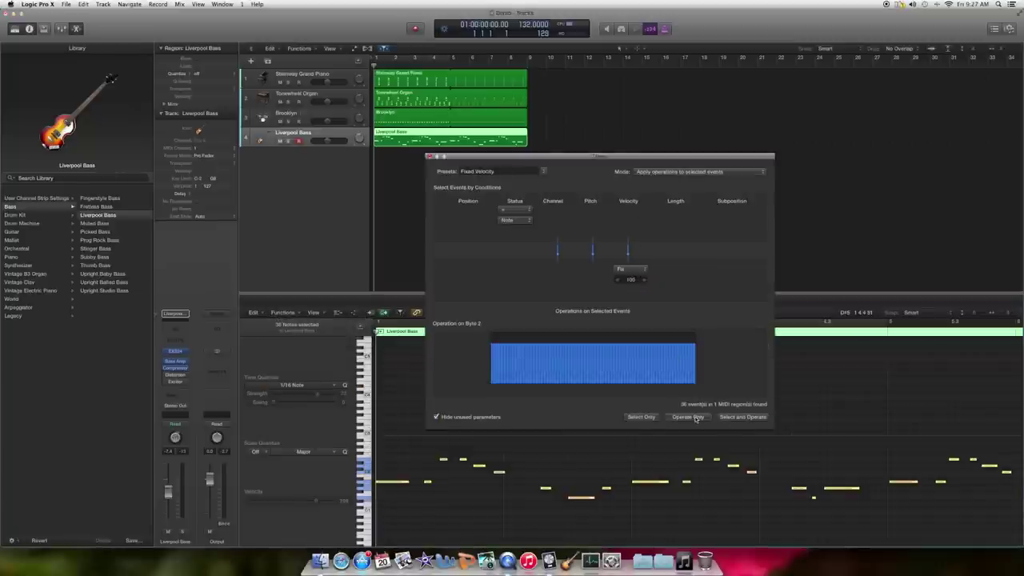
pyautogui.click(644, 280)
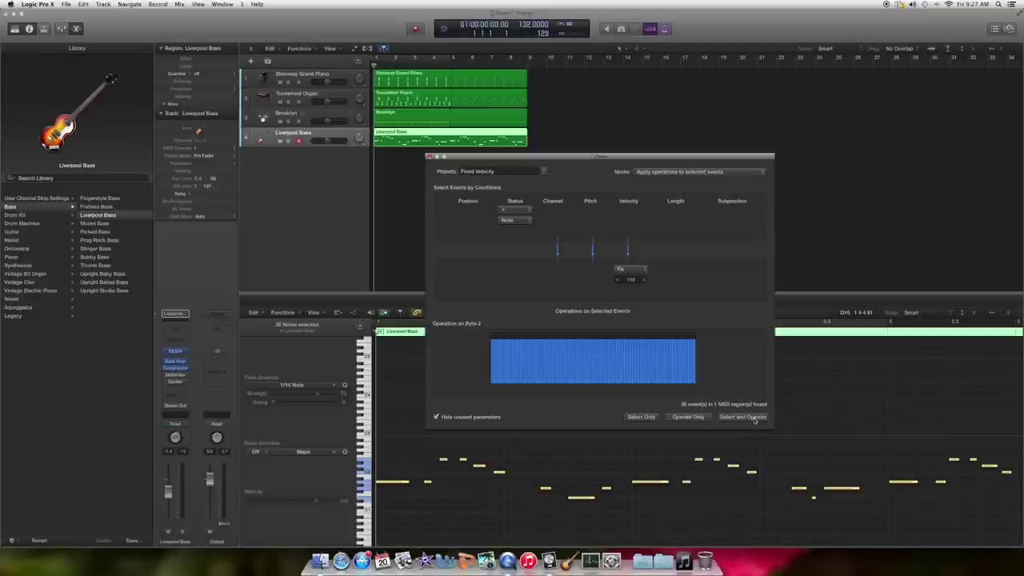
pyautogui.click(688, 417)
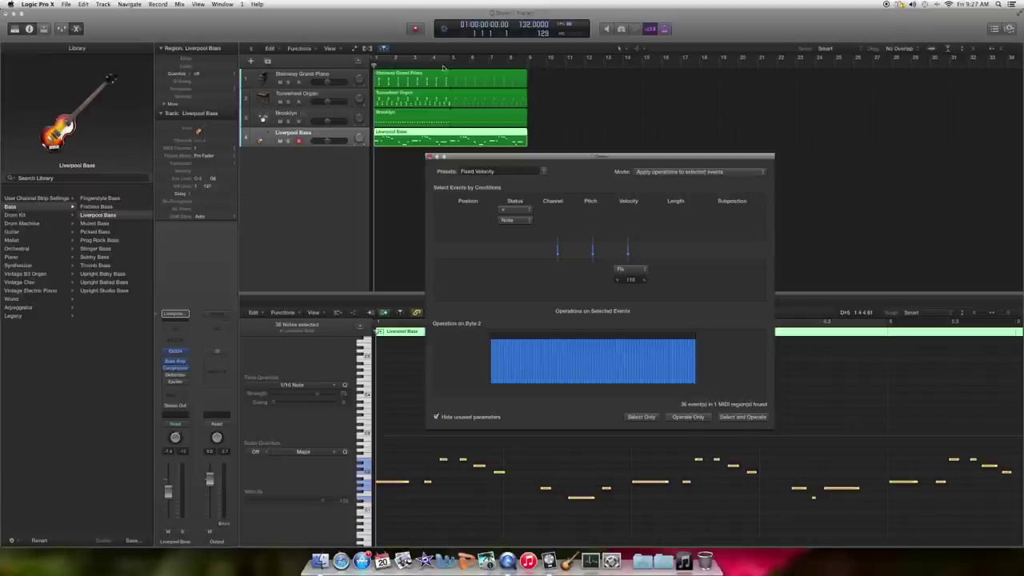
pyautogui.click(430, 158)
pyautogui.click(412, 171)
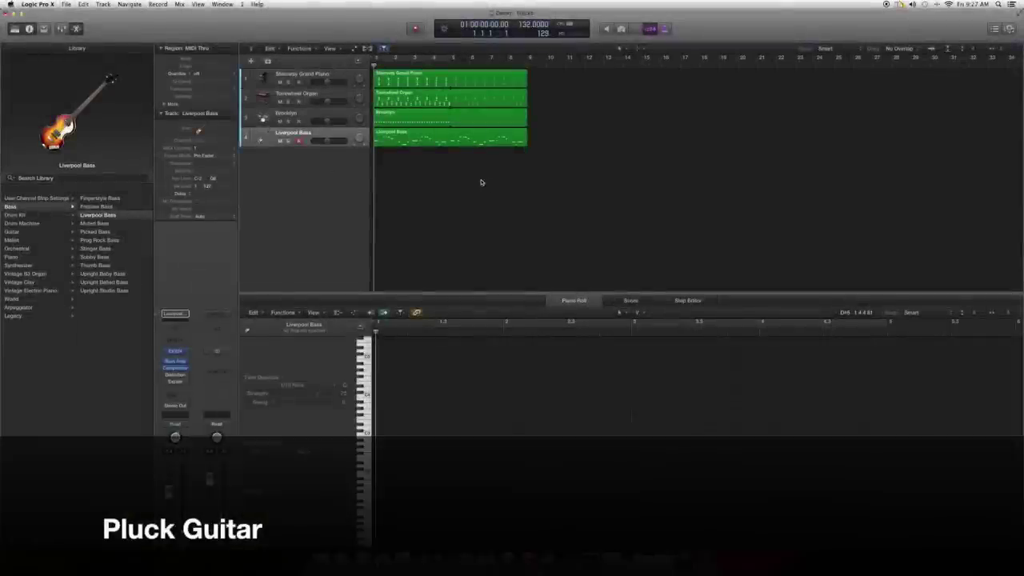
# - Add a new software instrument track and load the Tweed Picked Synth guitar patch on it
pyautogui.click(250, 62)
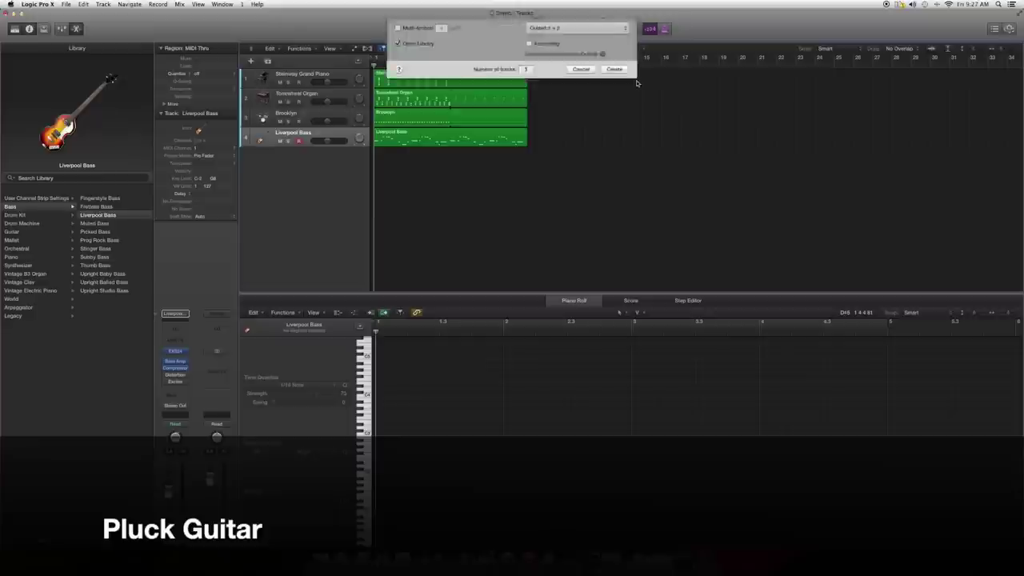
pyautogui.click(613, 136)
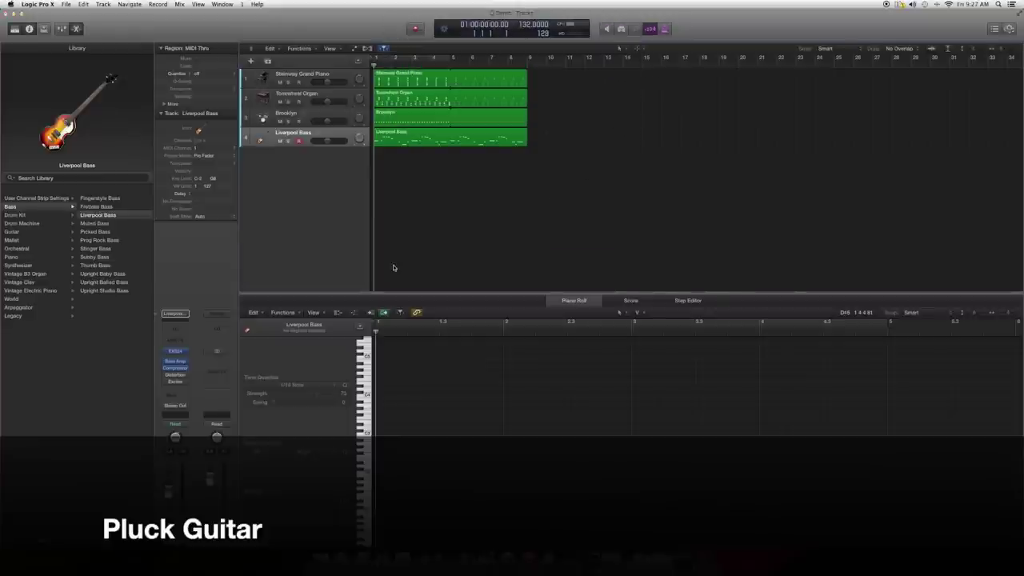
pyautogui.hscroll(-3, 20, 215)
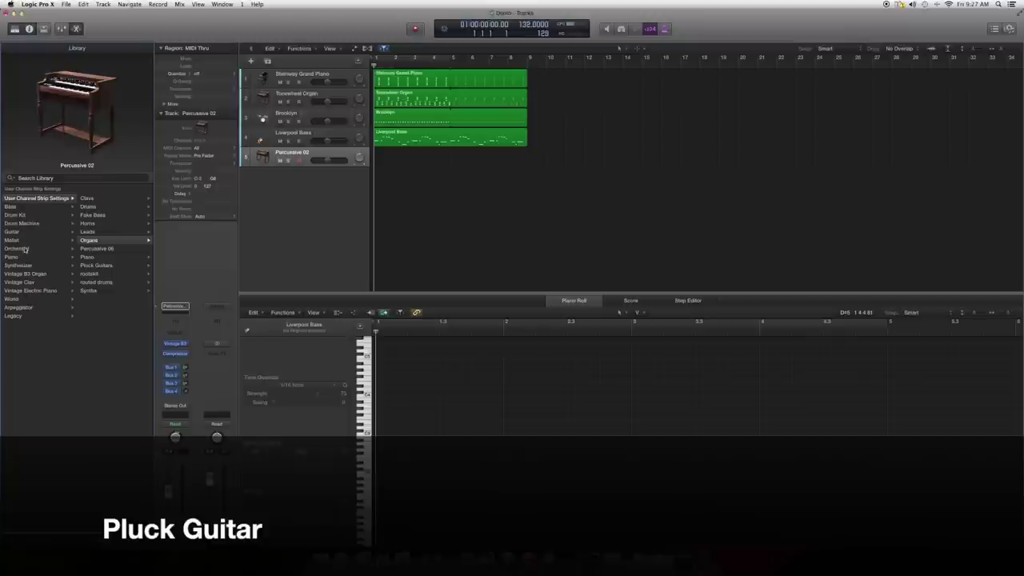
pyautogui.click(26, 232)
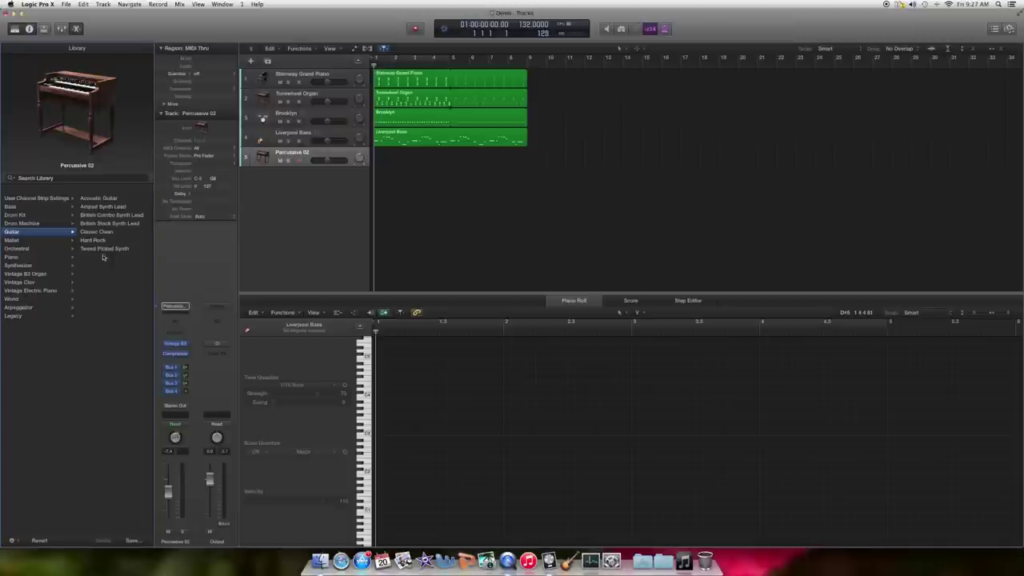
pyautogui.click(105, 249)
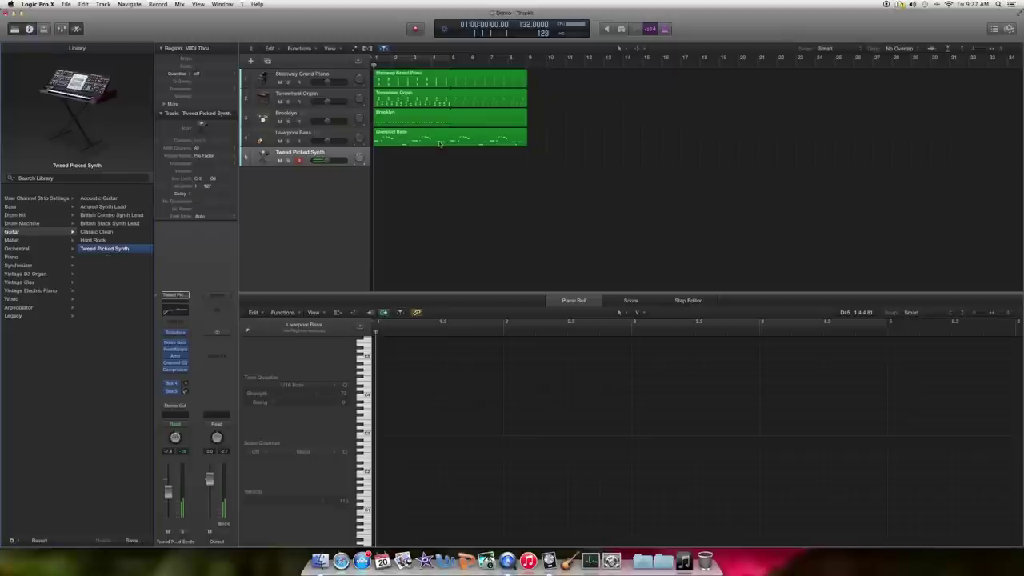
# - Copy the Liverpool Bass region to the Tweed Picked Synth track at bar 1 and play the arrangement
pyautogui.moveTo(448, 142); pyautogui.dragTo(453, 191)
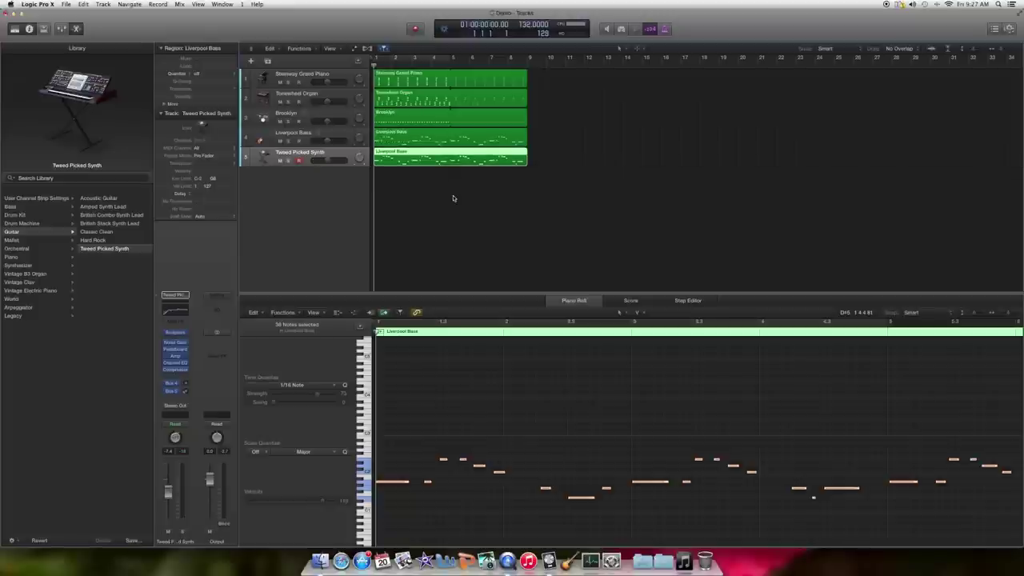
pyautogui.press('space')
pyautogui.click(407, 200)
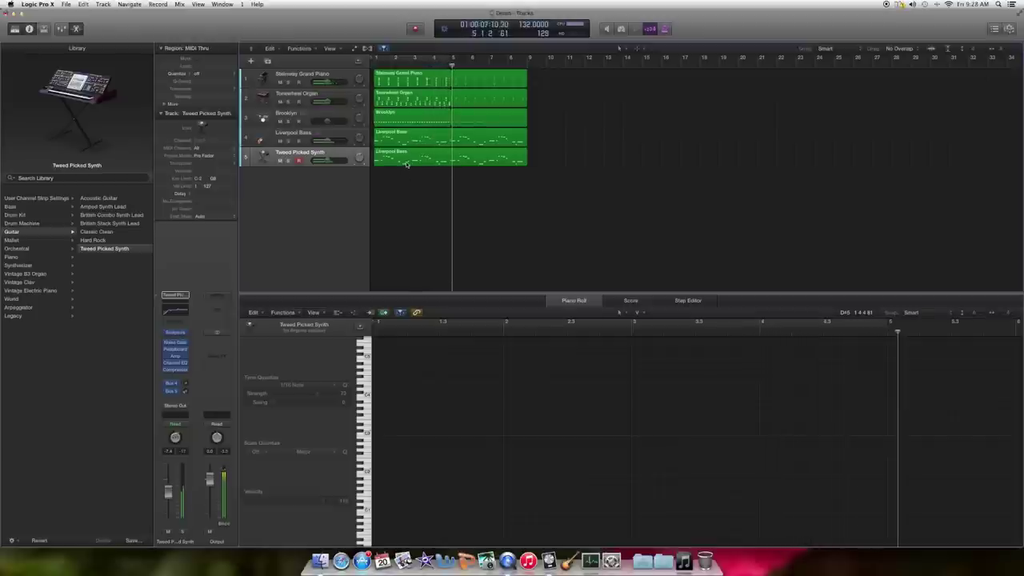
# - Examine the copied region on the Tweed Picked Synth track in the Piano Roll and audition its first notes
pyautogui.click(406, 163)
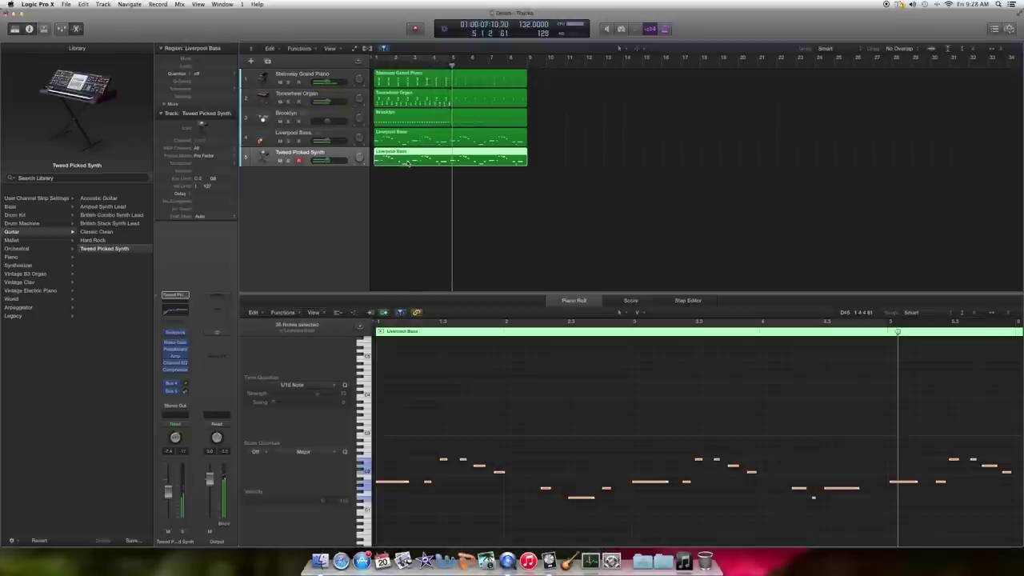
pyautogui.click(390, 485)
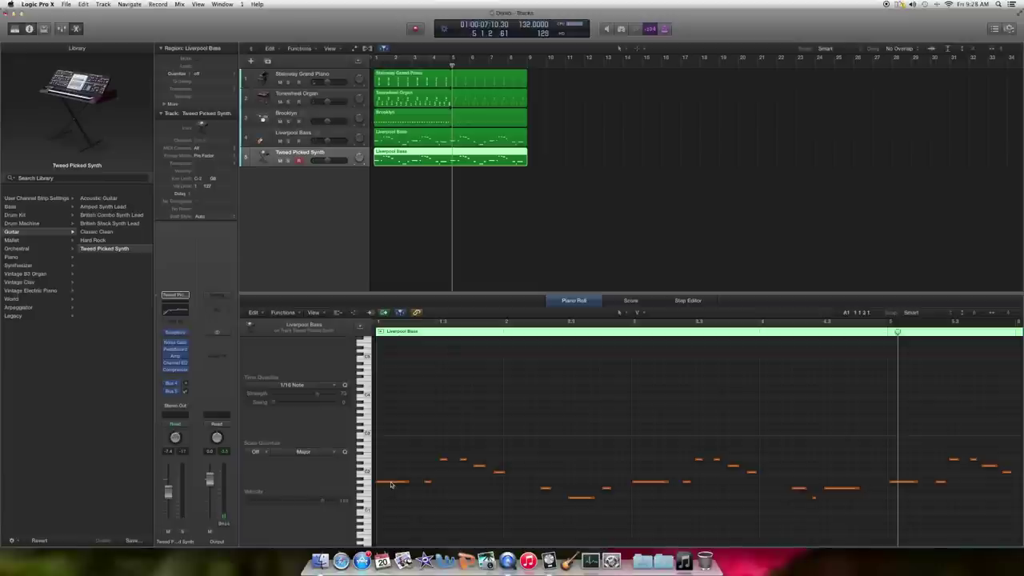
pyautogui.click(391, 483)
pyautogui.click(417, 493)
pyautogui.click(428, 483)
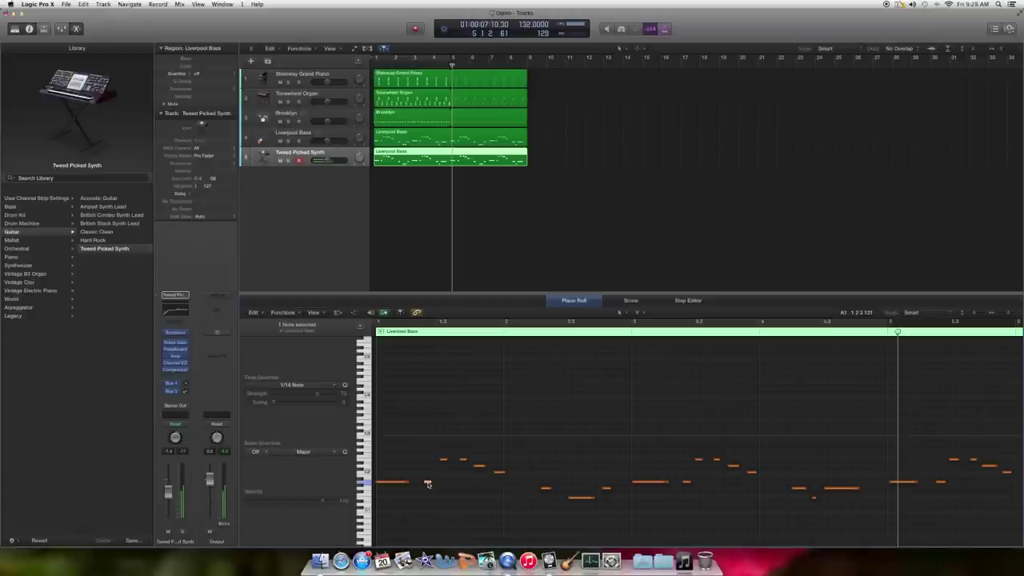
pyautogui.click(423, 489)
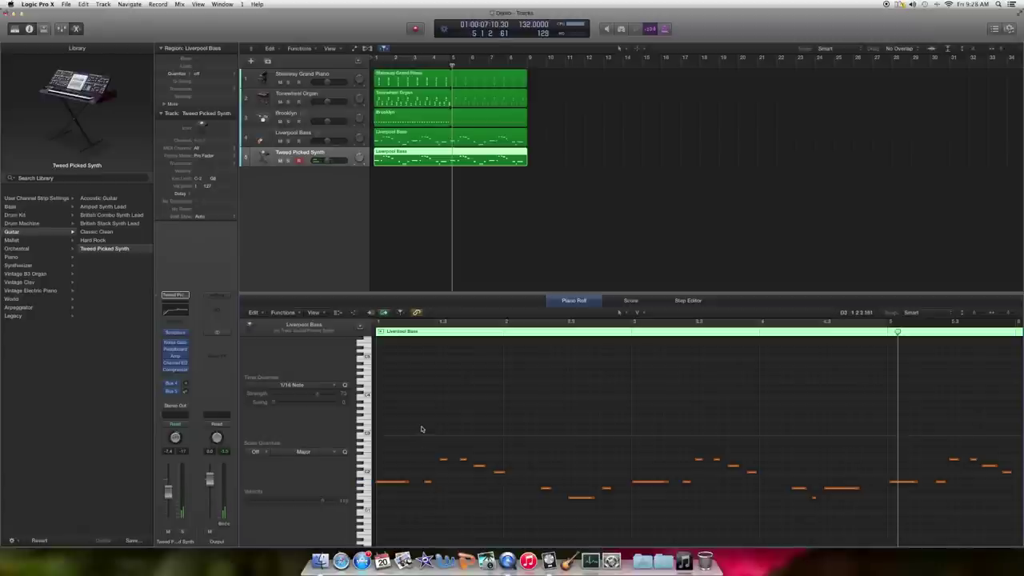
# - Apply the Maximum Note Length MIDI transform with a maximum of 0 1 0 0 to all notes of the copied region
pyautogui.click(284, 312)
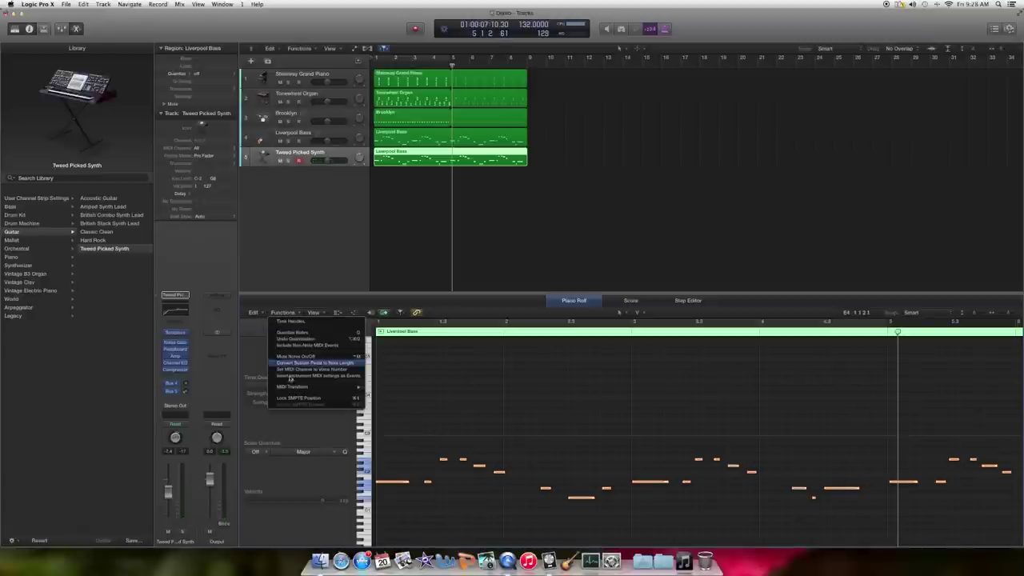
pyautogui.moveTo(314, 389)
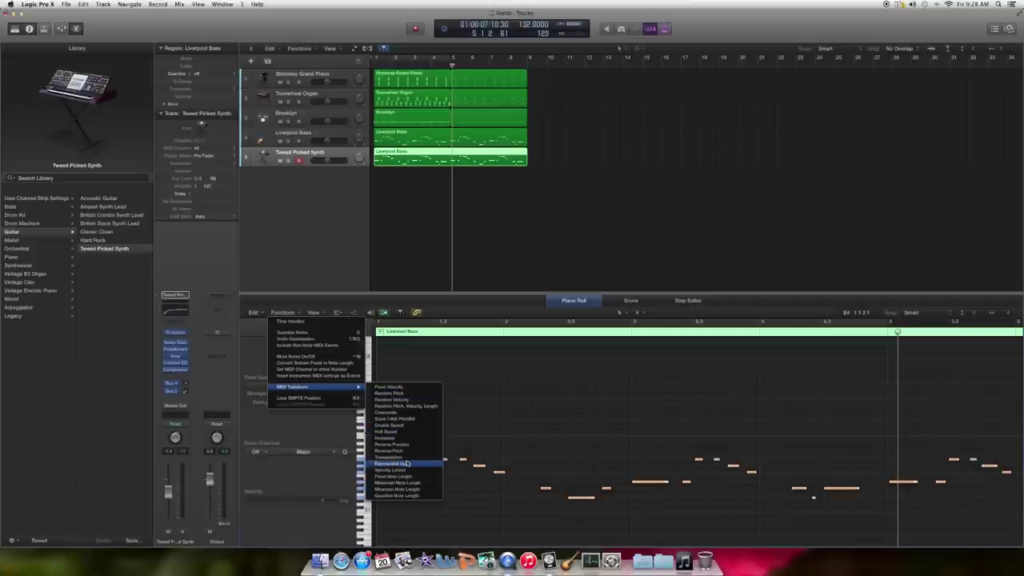
pyautogui.click(414, 484)
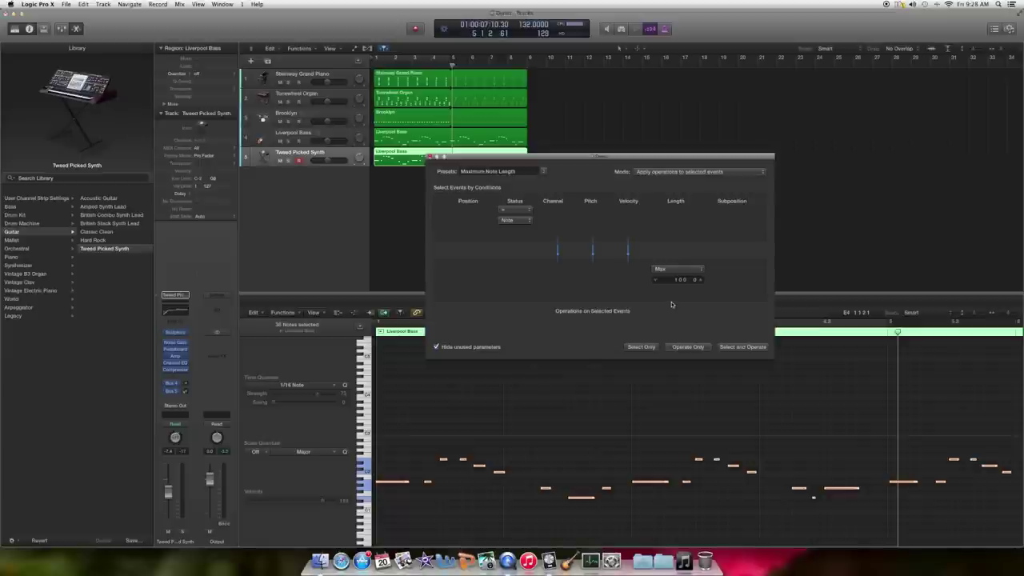
pyautogui.click(690, 346)
pyautogui.click(656, 280)
pyautogui.doubleClick(685, 281)
pyautogui.write('0 1')
pyautogui.press('Return')
pyautogui.click(686, 347)
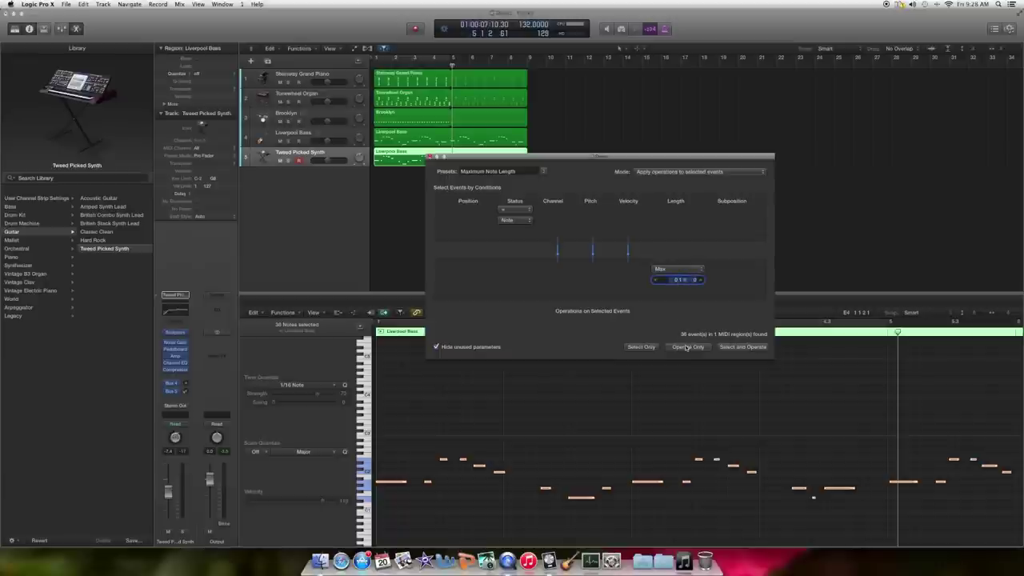
# - Shorten the copied region's notes to a maximum length of 0 0 1 0, close the transform window and play from bar 1
pyautogui.doubleClick(680, 282)
pyautogui.write('0 1 0')
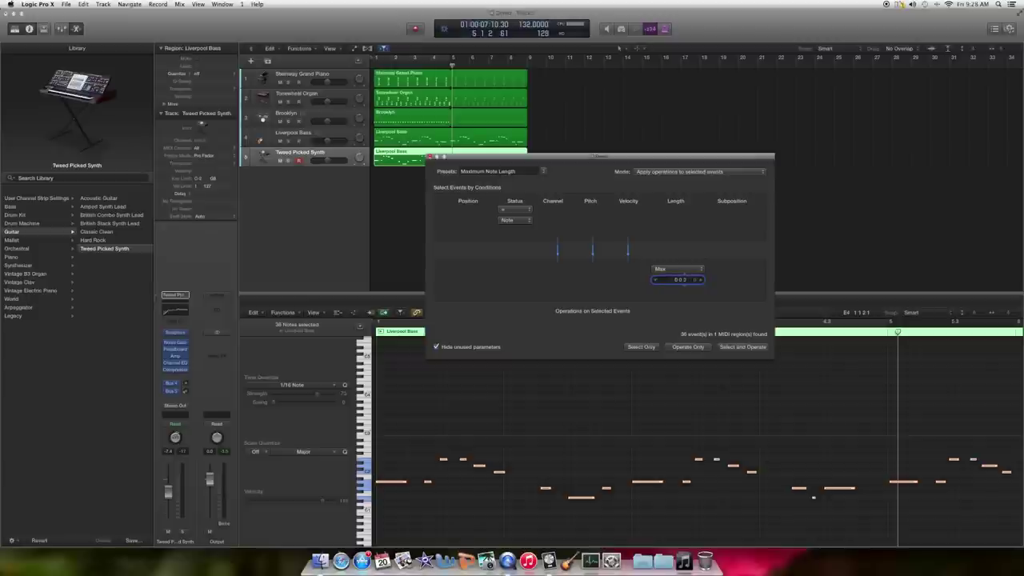
pyautogui.click(690, 347)
pyautogui.moveTo(685, 281); pyautogui.dragTo(685, 286)
pyautogui.click(685, 347)
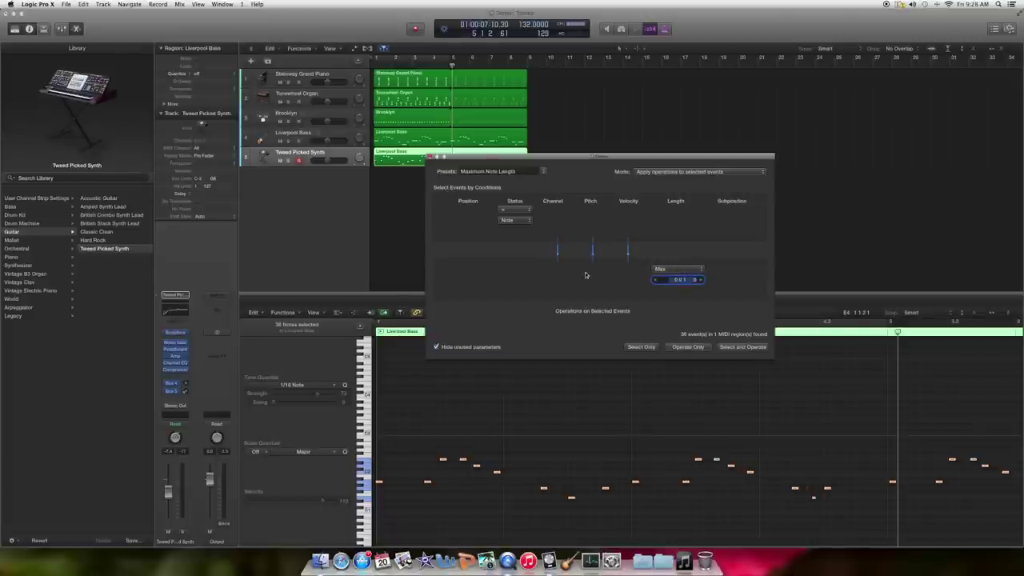
pyautogui.click(430, 157)
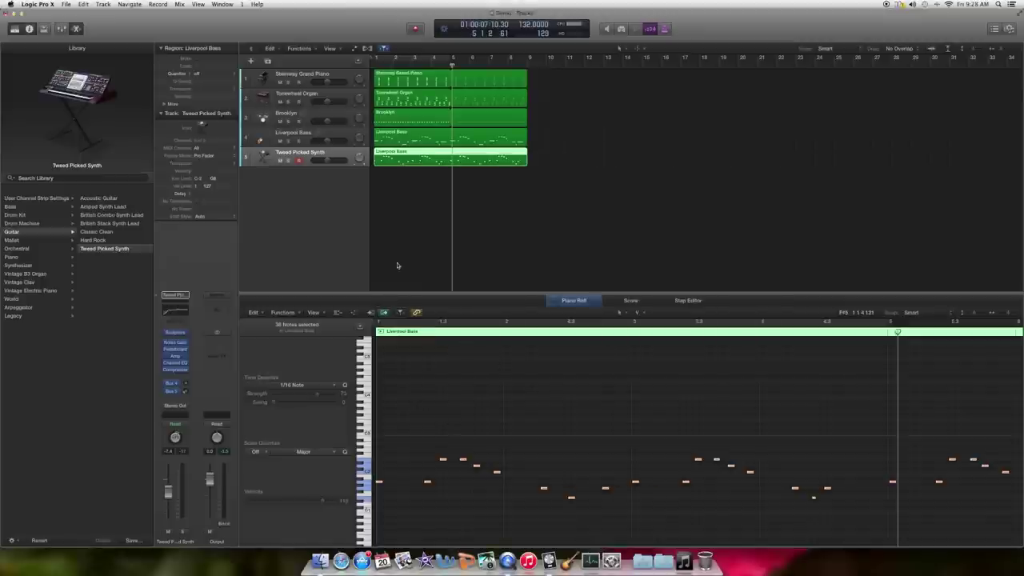
pyautogui.click(374, 61)
pyautogui.press('space')
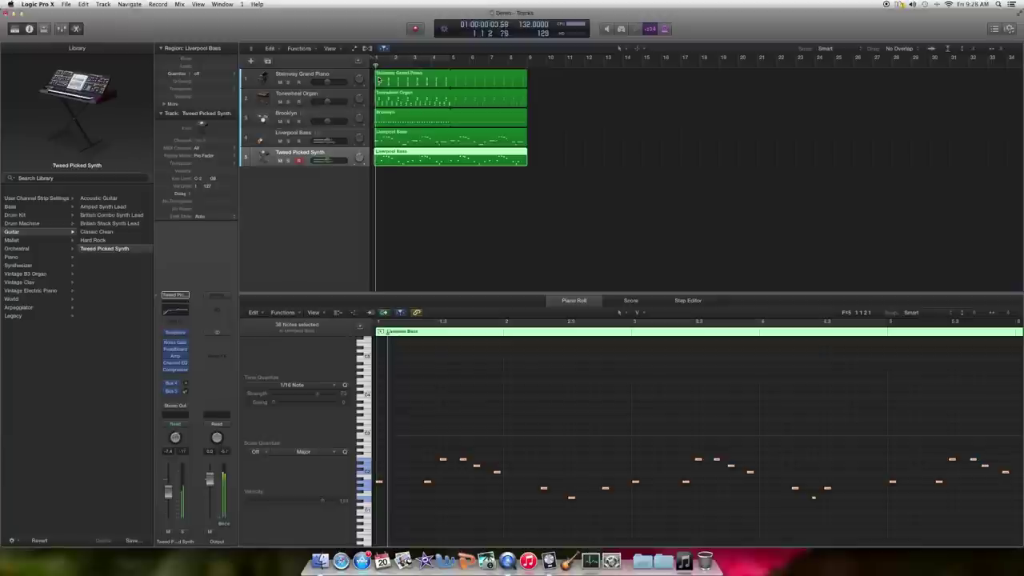
# - Apply the Maximum Note Length MIDI transform with a maximum of 0 0 0 125 to all notes of the Tweed Picked Synth region
pyautogui.click(399, 419)
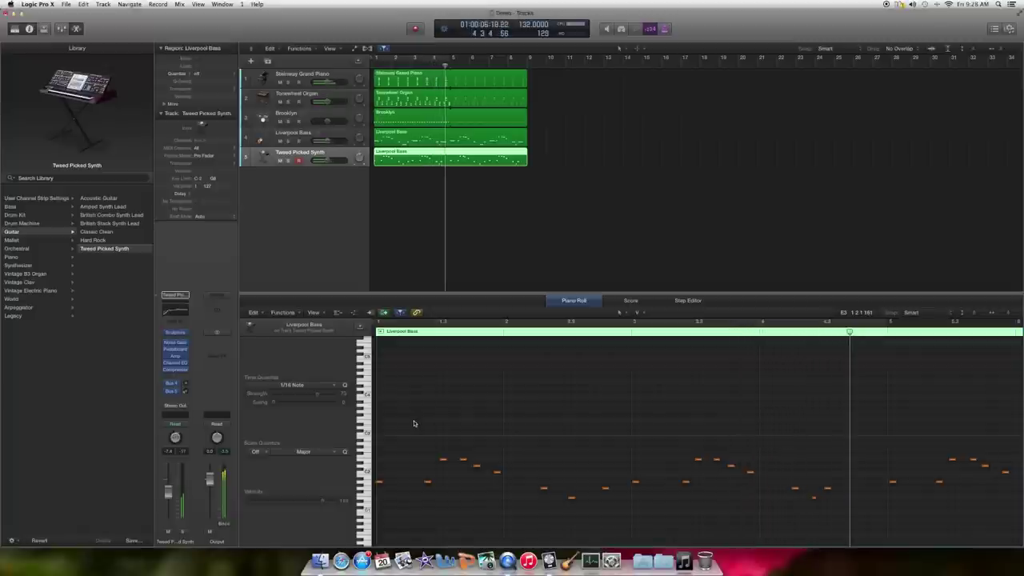
pyautogui.click(282, 312)
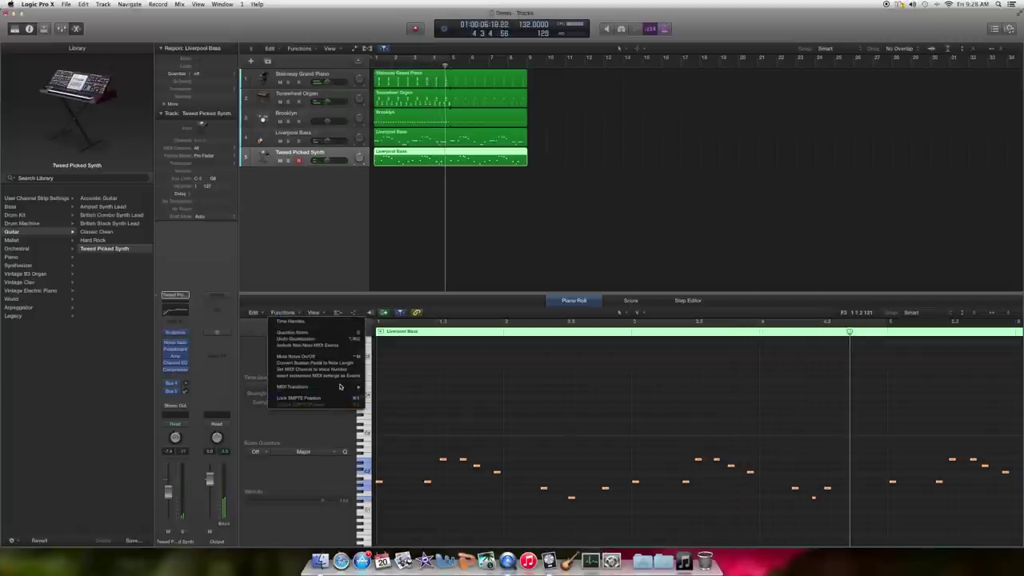
pyautogui.moveTo(341, 387)
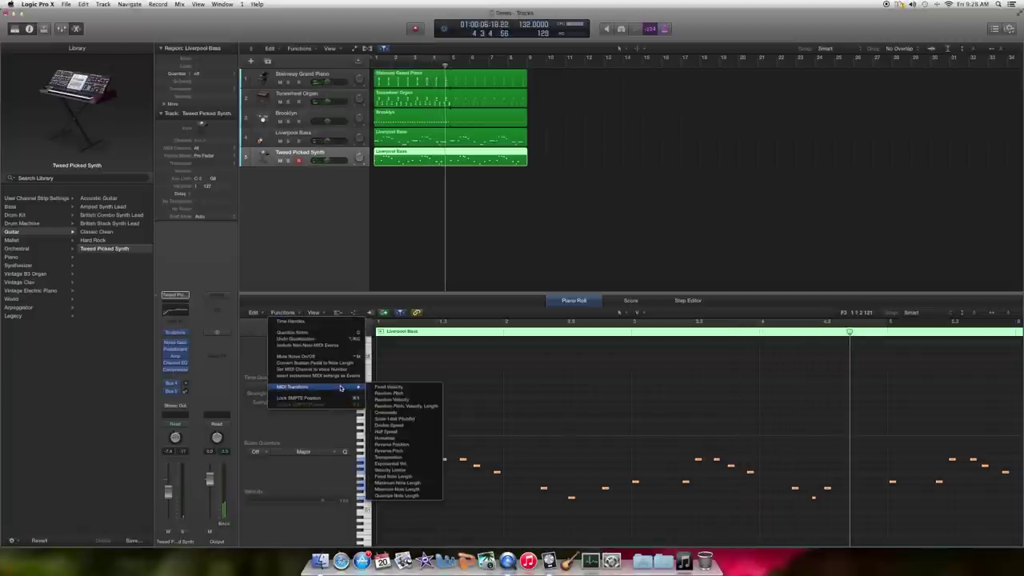
pyautogui.click(400, 483)
pyautogui.moveTo(694, 280); pyautogui.dragTo(694, 266)
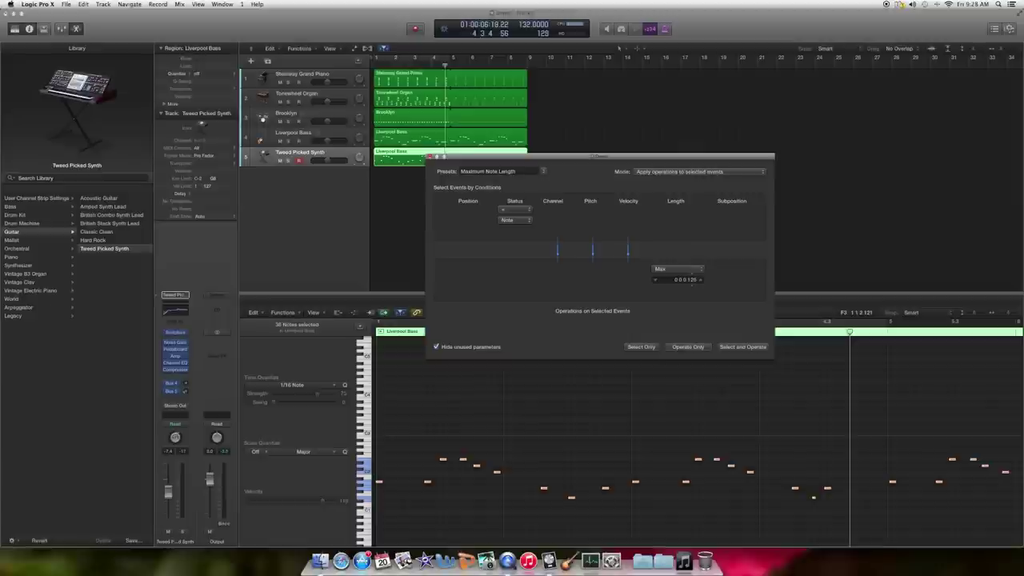
pyautogui.click(697, 347)
# - Apply the transform again with a maximum note length of 0 0 0 160, audition the region from bar 1 and close the transform window
pyautogui.moveTo(693, 280); pyautogui.dragTo(693, 308)
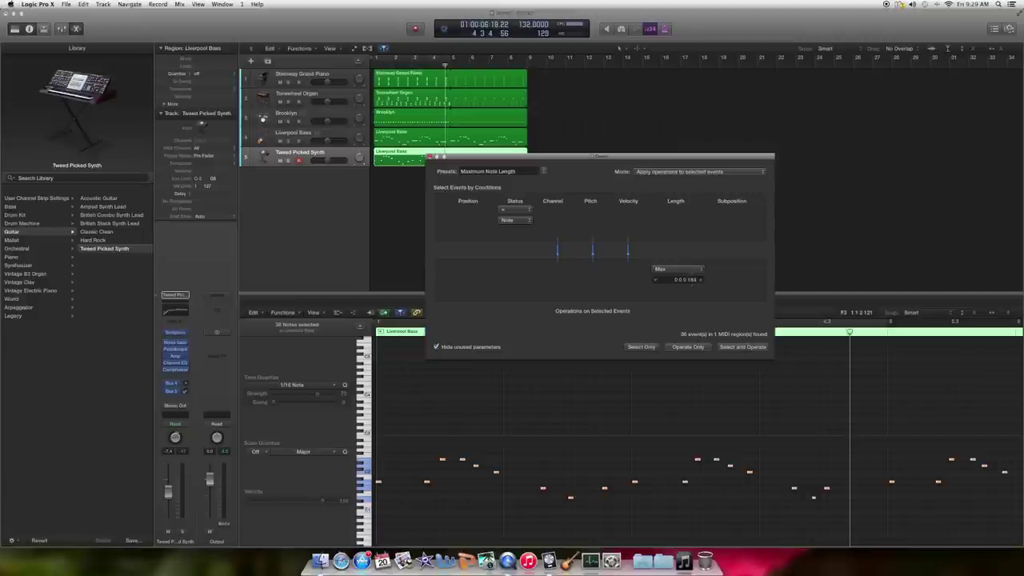
pyautogui.click(688, 347)
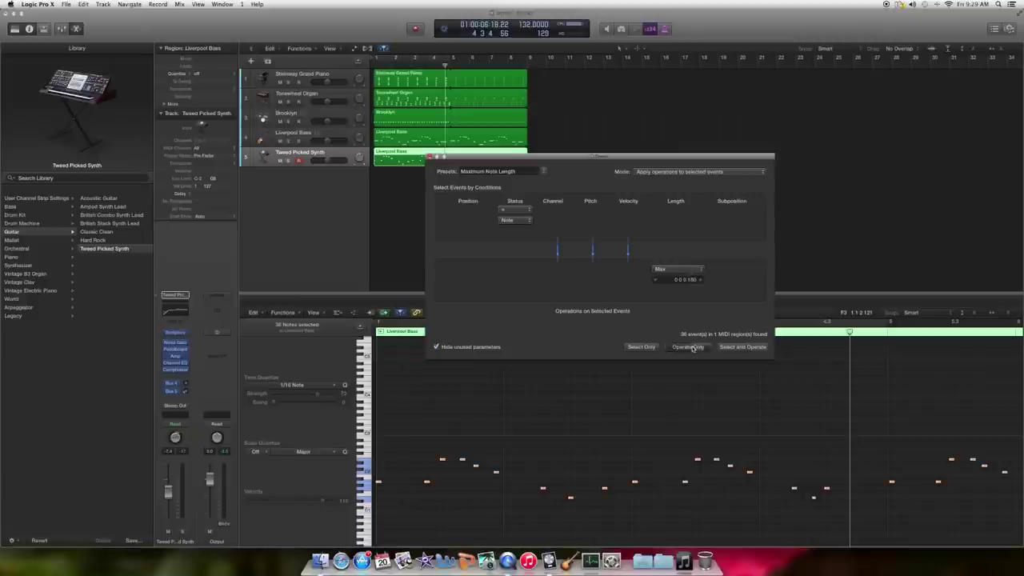
pyautogui.press('Return')
pyautogui.click(380, 332)
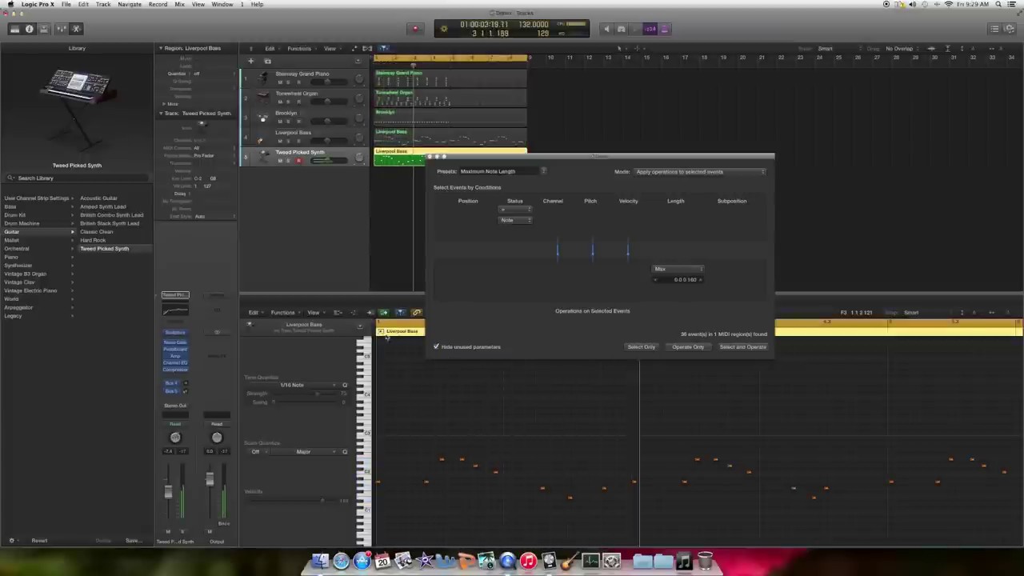
pyautogui.click(429, 157)
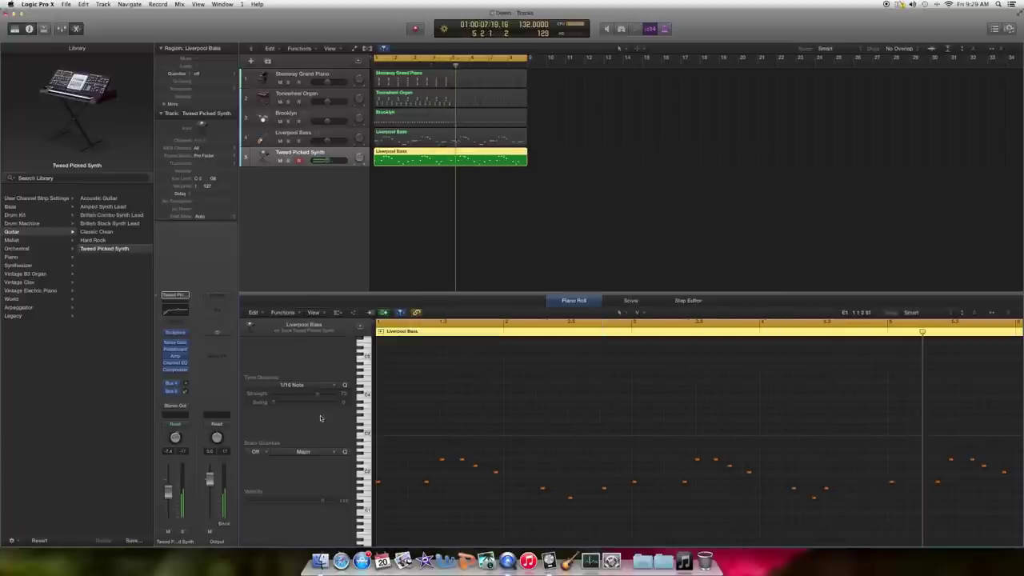
# - Turn off solo, stop playback and set the time quantize strength to 45 for all notes of the Tweed Picked Synth region
pyautogui.moveTo(320, 396); pyautogui.dragTo(330, 395)
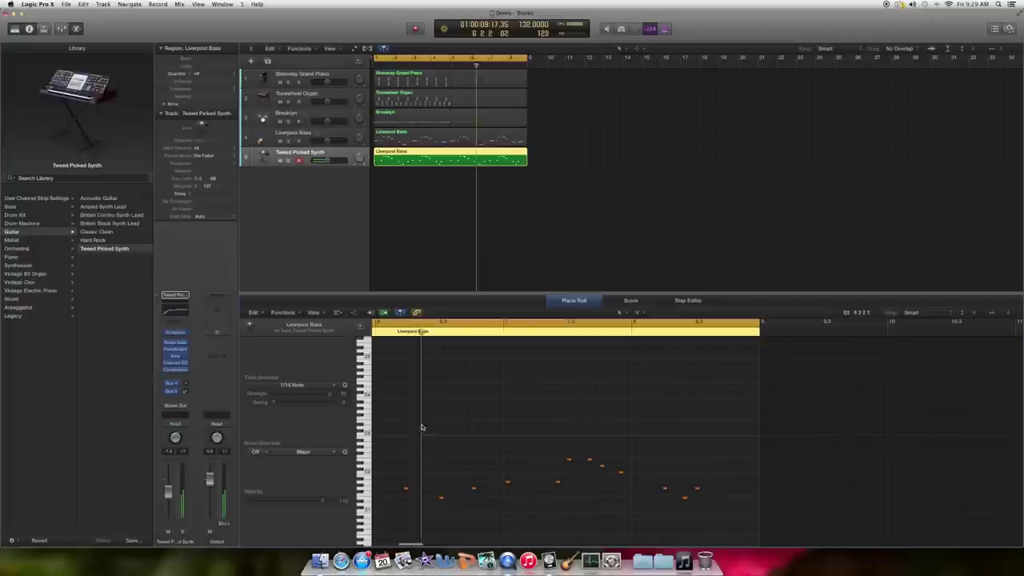
pyautogui.hotkey('ctrl', 's')
pyautogui.press('space')
pyautogui.press('super+a')
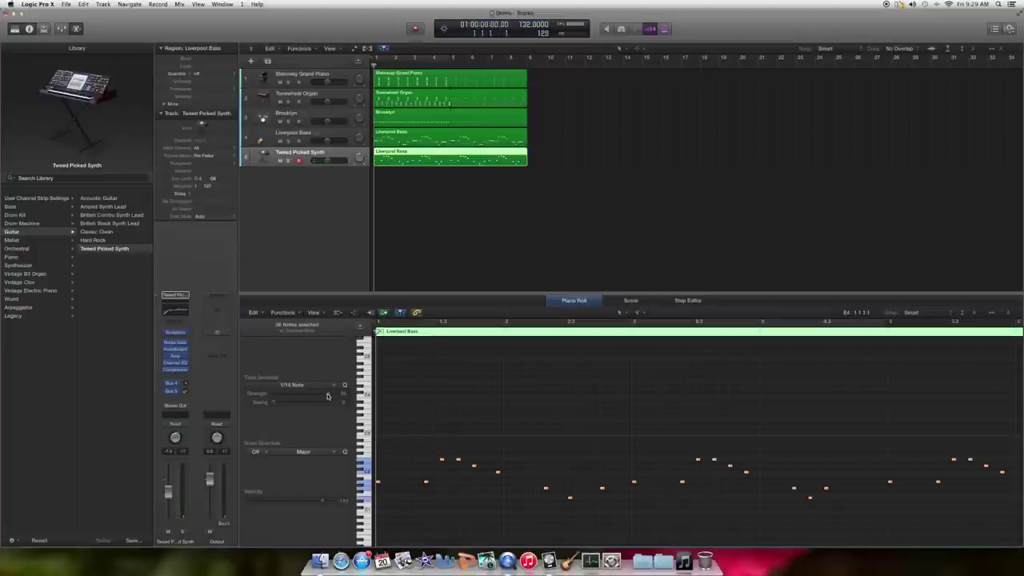
pyautogui.moveTo(318, 395); pyautogui.dragTo(289, 393)
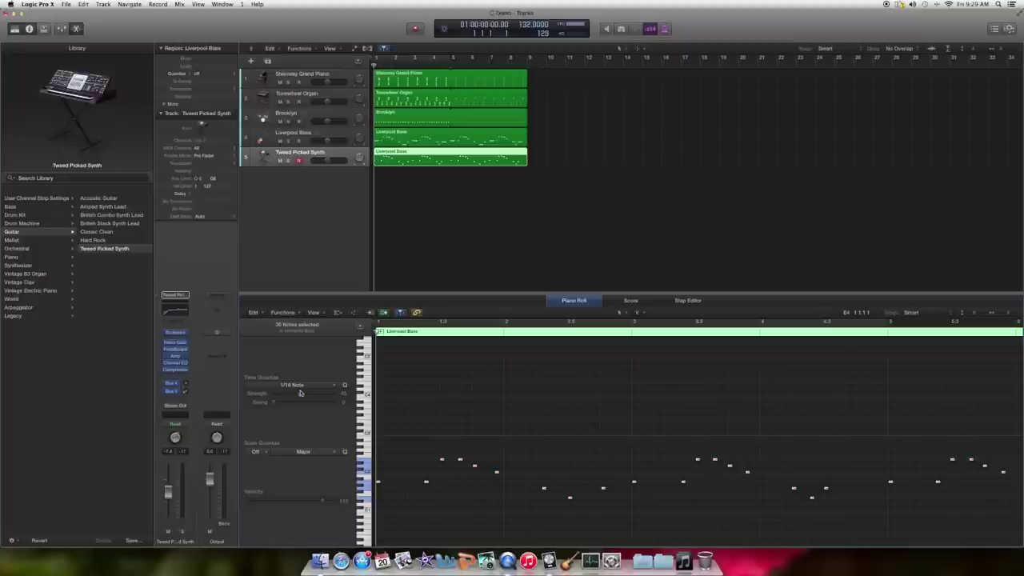
# - Play the full arrangement and lower the Tweed Picked Synth track to -14.8 dB, also turning down the piano and organ tracks
pyautogui.scroll(1, 462, 374)
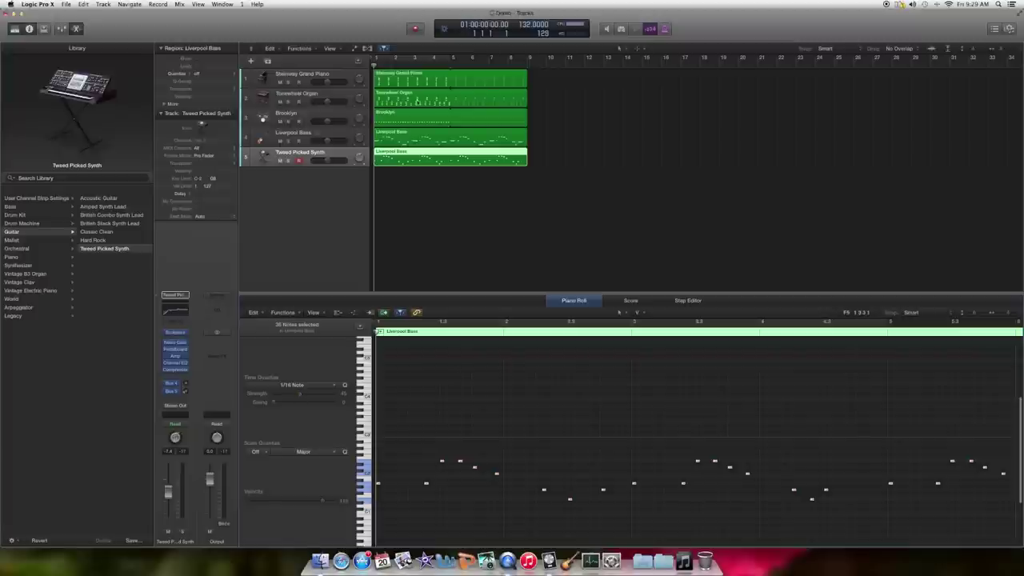
pyautogui.click(396, 189)
pyautogui.press('space')
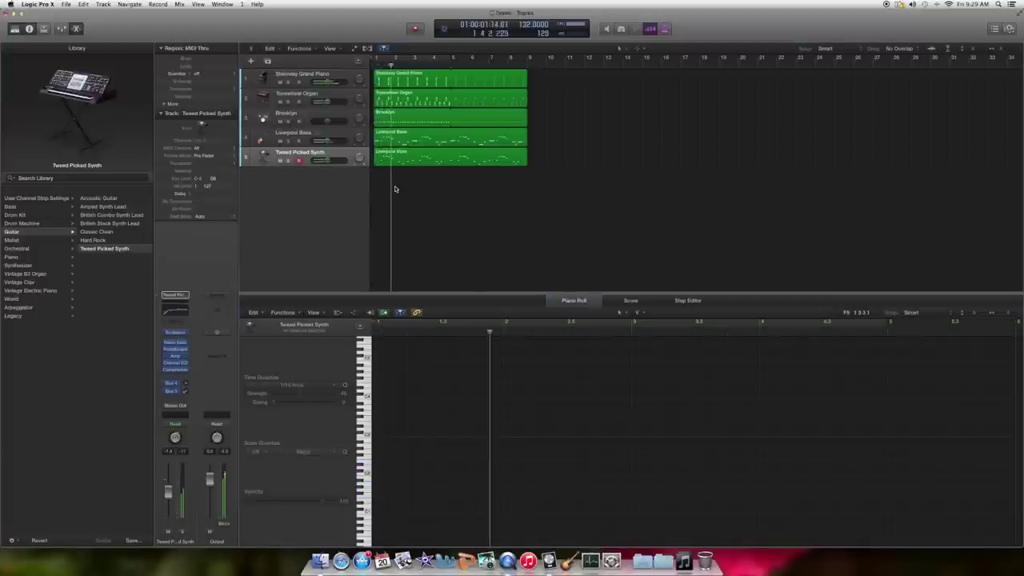
pyautogui.moveTo(320, 160); pyautogui.dragTo(315, 160)
pyautogui.moveTo(321, 102); pyautogui.dragTo(327, 121)
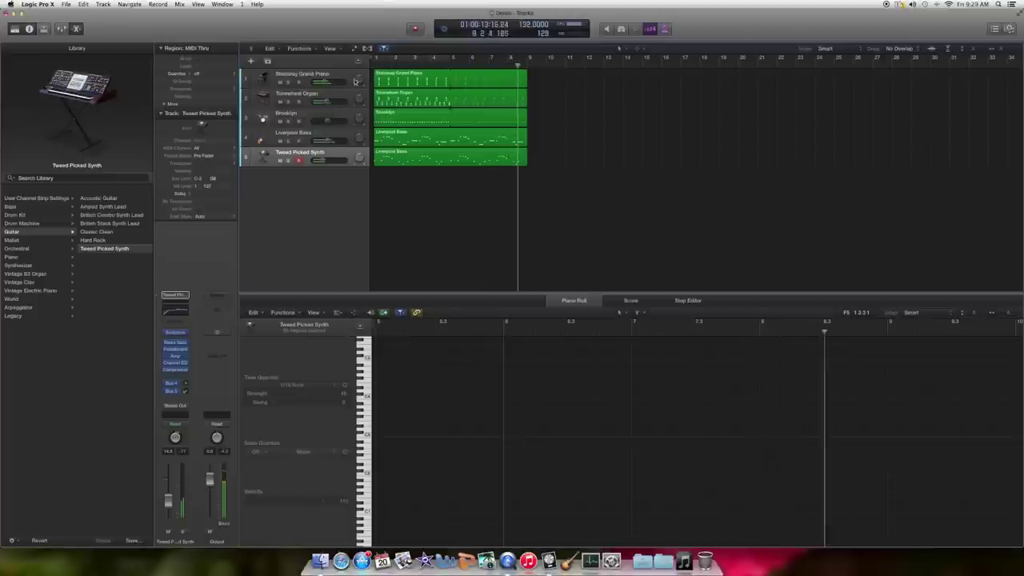
pyautogui.press('space')
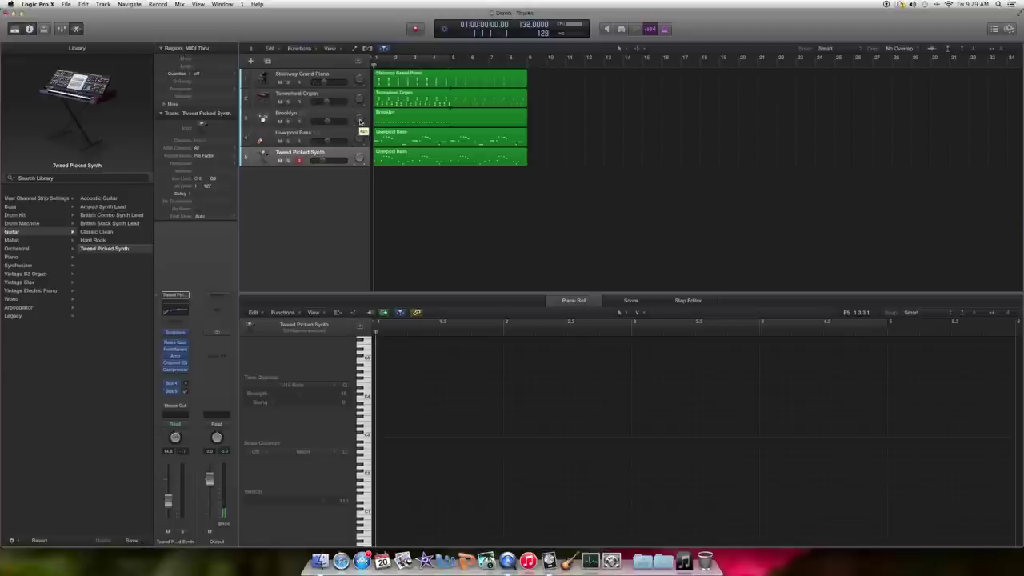
# - Show the mixer and rename the Tweed Picked Synth channel to pluck and the Liverpool Bass channel to bass
pyautogui.click(61, 29)
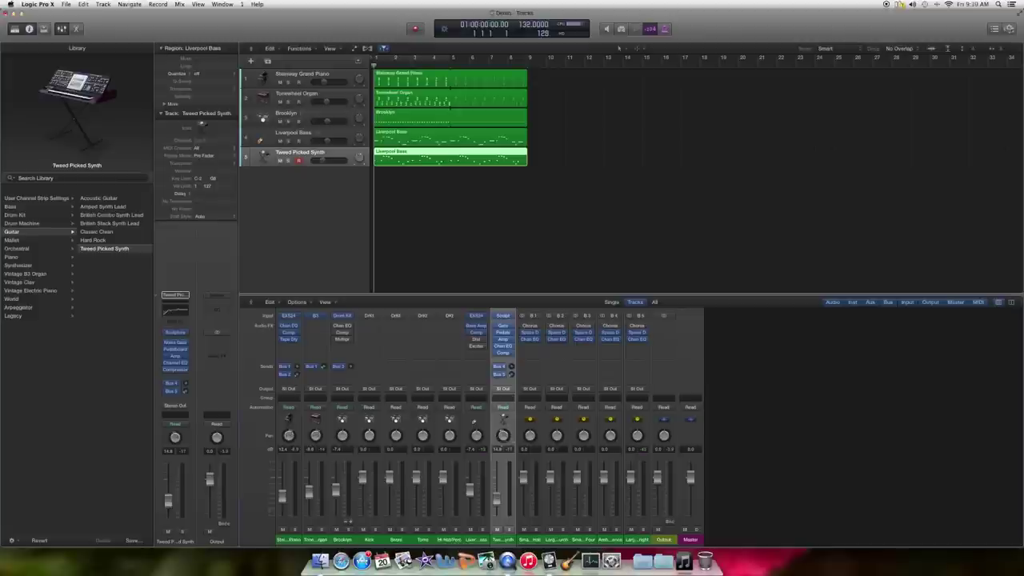
pyautogui.doubleClick(502, 539)
pyautogui.write('pluck')
pyautogui.press('Return')
pyautogui.click(476, 539)
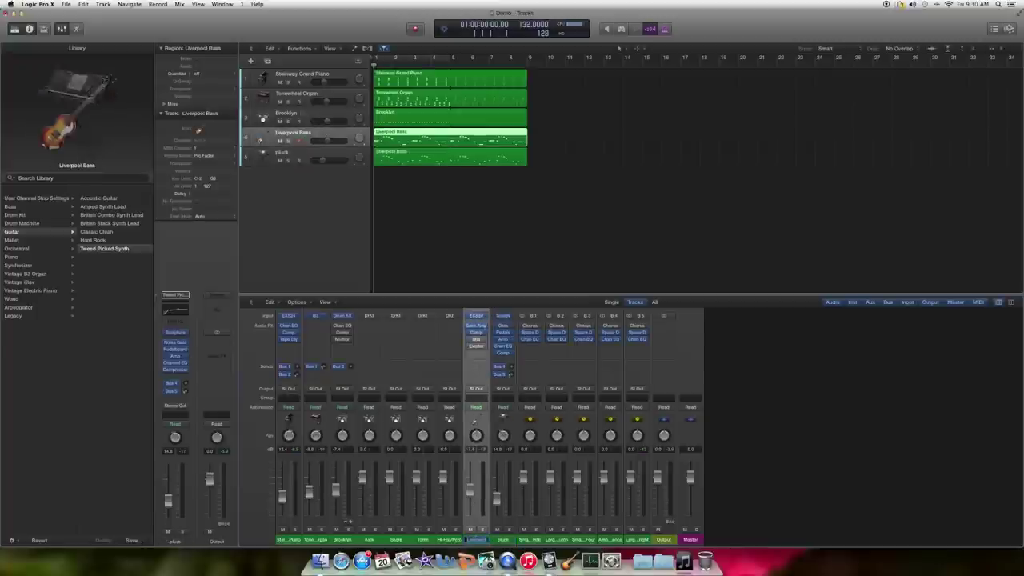
pyautogui.write('bass')
pyautogui.press('Return')
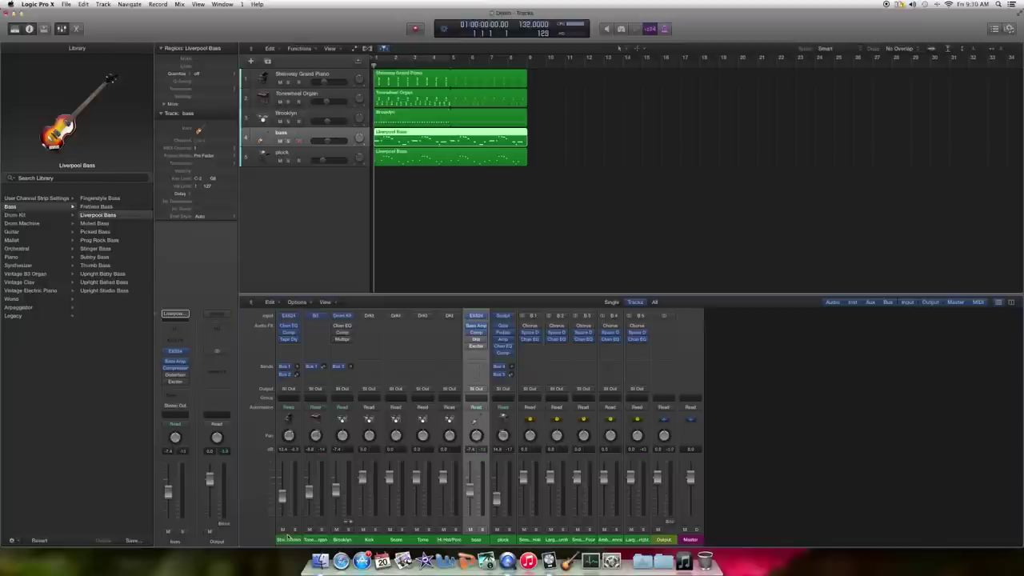
# - Rename the Steinway Grand Piano channel to piano, the Tonewheel Organ channel to bubble and the Brooklyn channel to cymbals
pyautogui.doubleClick(288, 539)
pyautogui.write('piano')
pyautogui.press('Return')
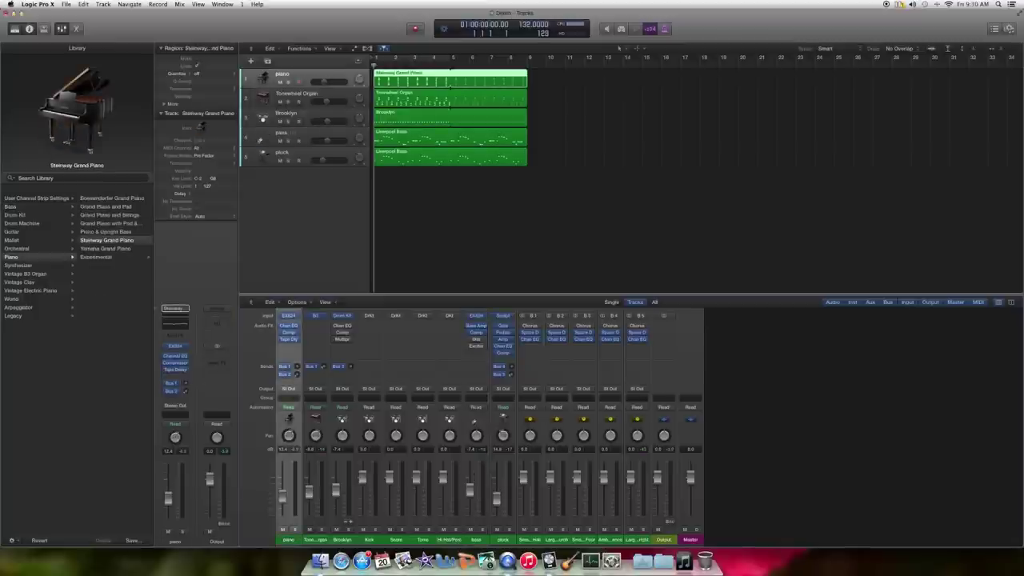
pyautogui.doubleClick(311, 539)
pyautogui.write('bubble')
pyautogui.press('Return')
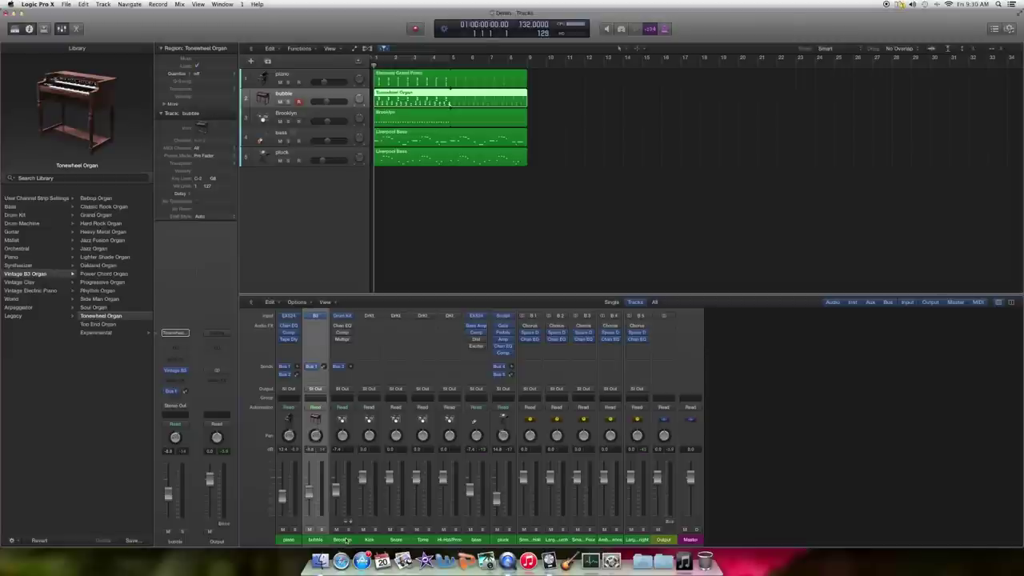
pyautogui.doubleClick(341, 539)
pyautogui.write('cymbals')
pyautogui.press('Return')
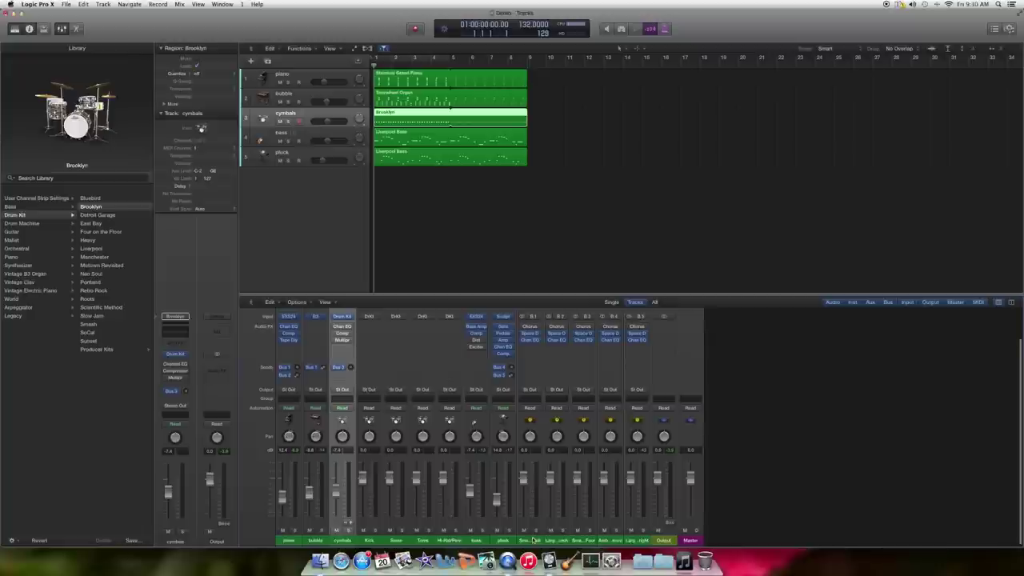
# - Delete the five auxiliary channels fed by Bus 1 to Bus 5 from the mixer, including those with active routing
pyautogui.moveTo(559, 543); pyautogui.dragTo(632, 543)
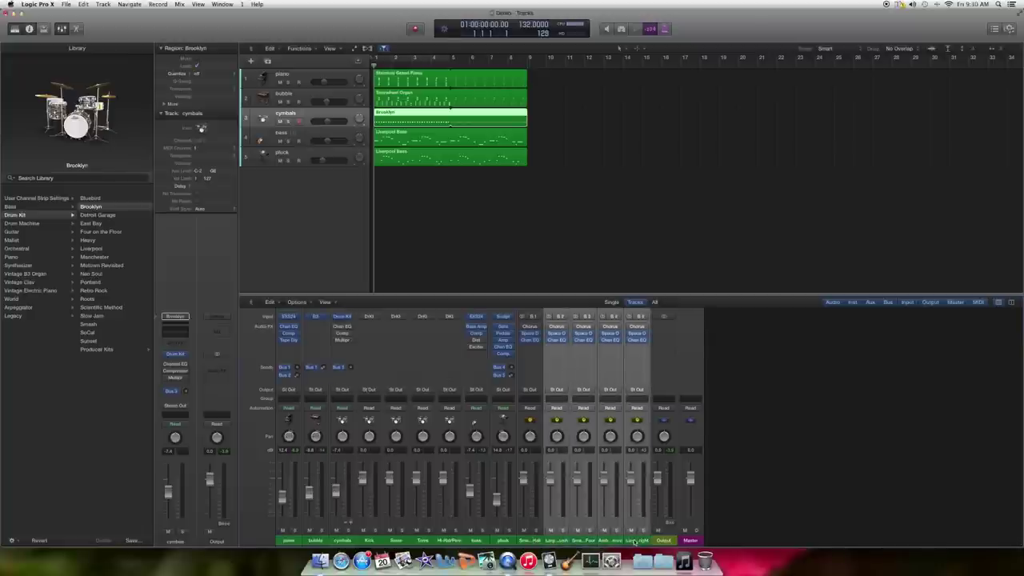
pyautogui.press('Delete')
pyautogui.click(507, 182)
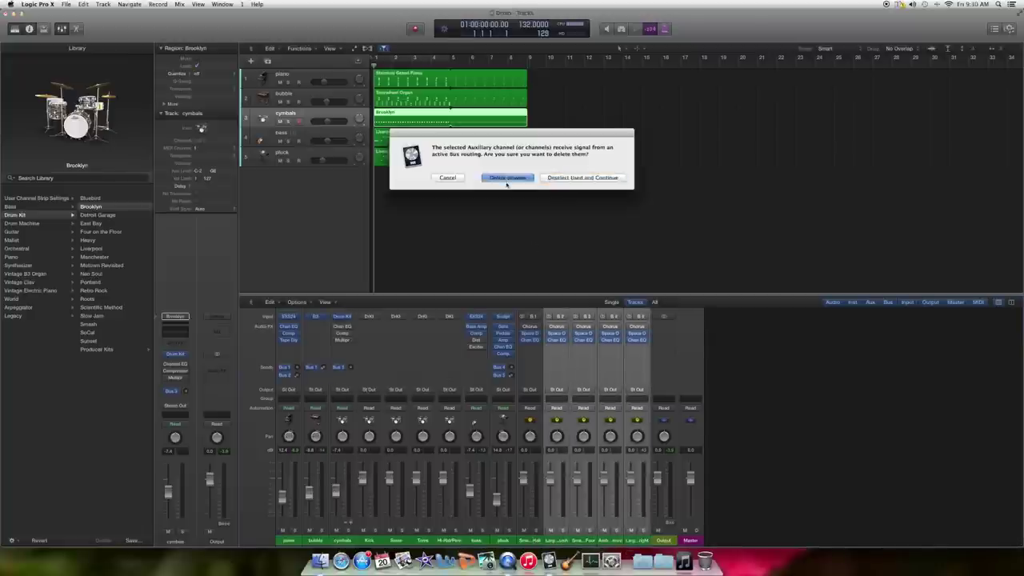
pyautogui.click(530, 540)
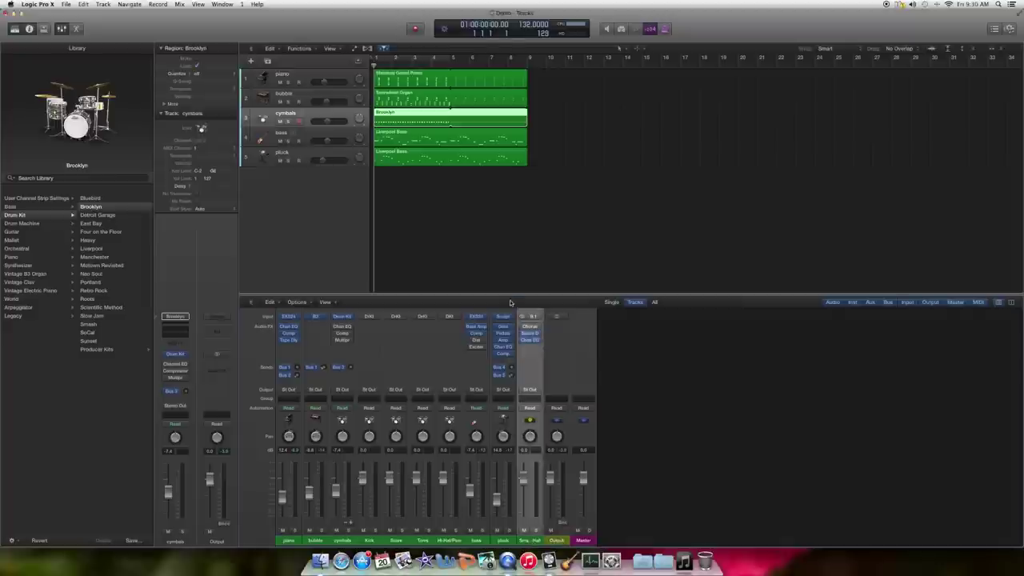
pyautogui.press('Delete')
pyautogui.click(507, 176)
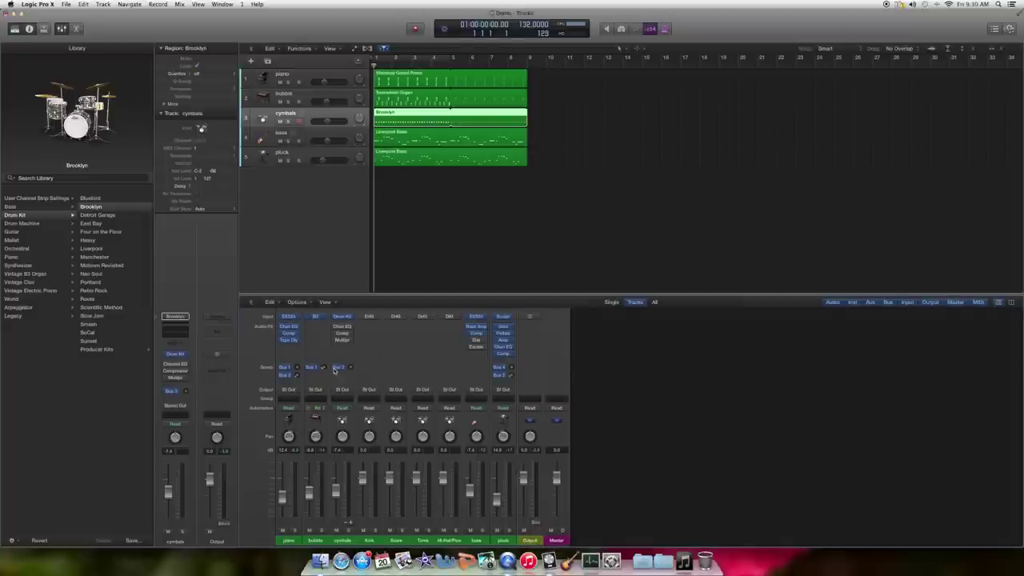
pyautogui.click(424, 228)
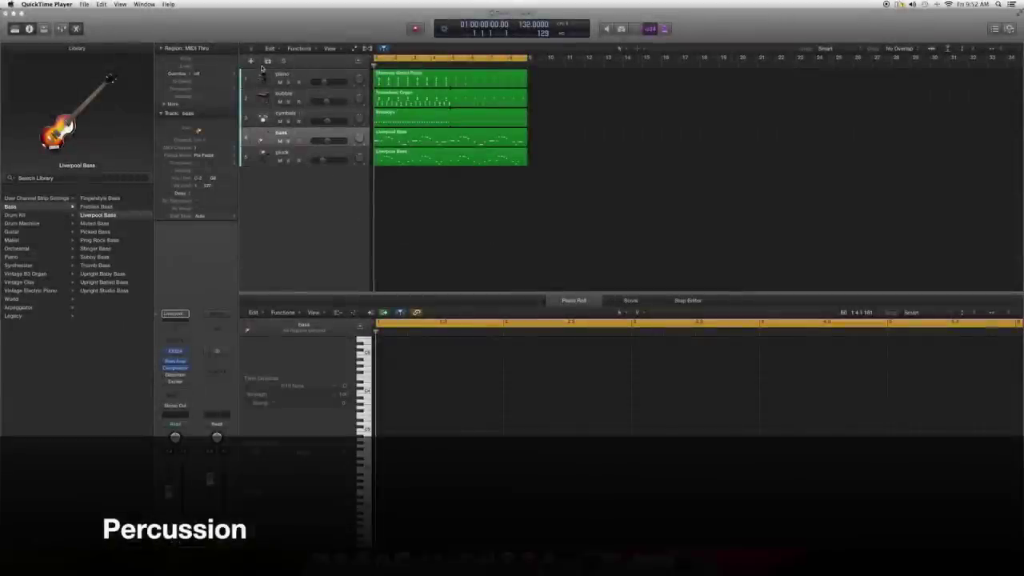
# - Create a new software instrument track and load the African Kit patch from the World percussion sounds
pyautogui.click(251, 61)
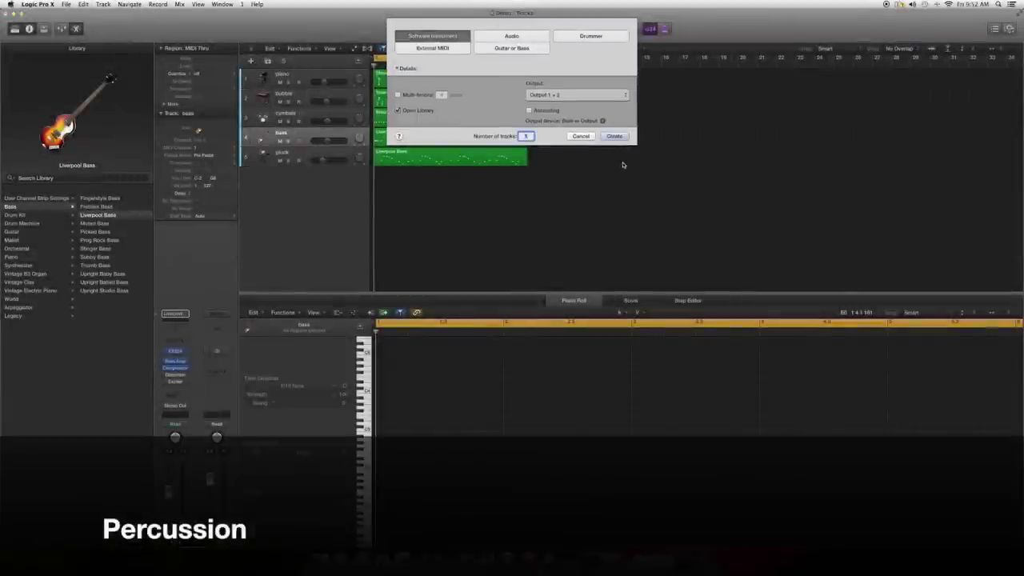
pyautogui.click(615, 136)
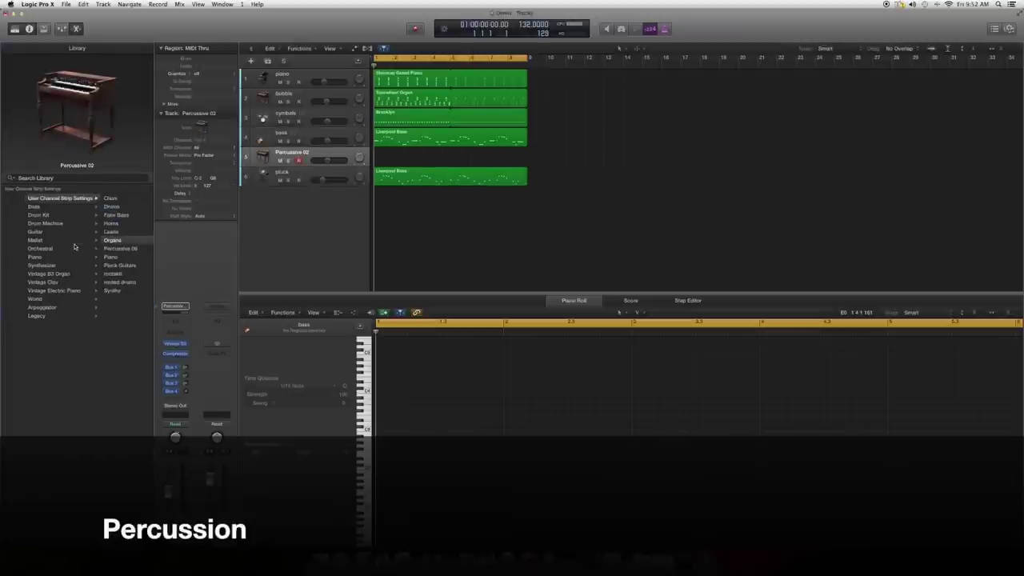
pyautogui.click(27, 299)
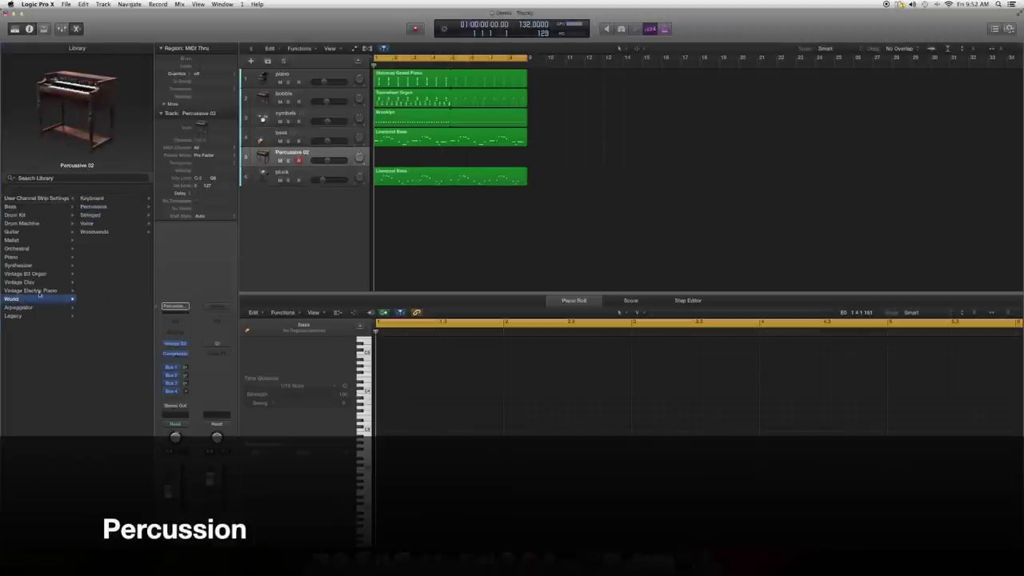
pyautogui.click(94, 206)
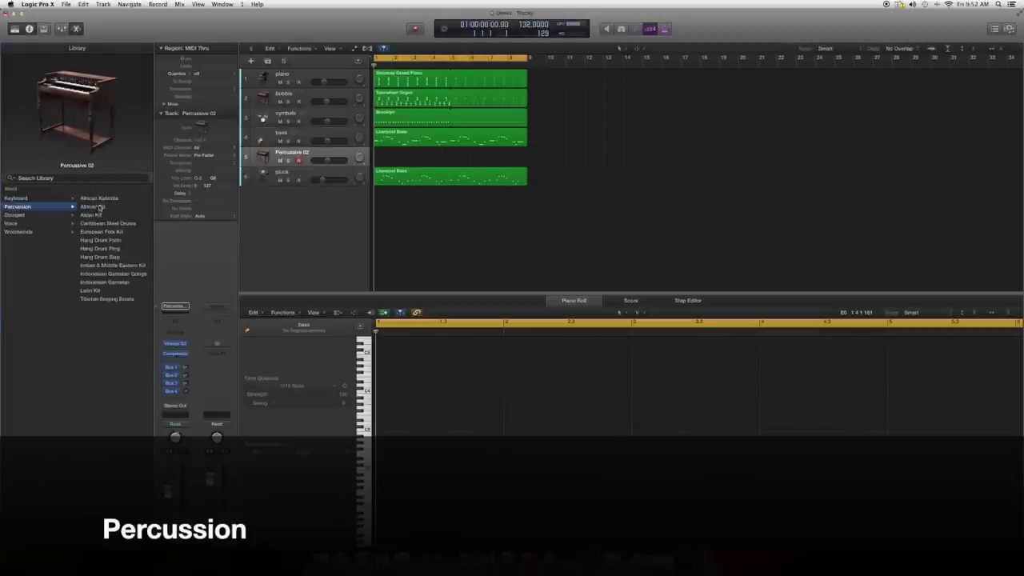
pyautogui.click(100, 208)
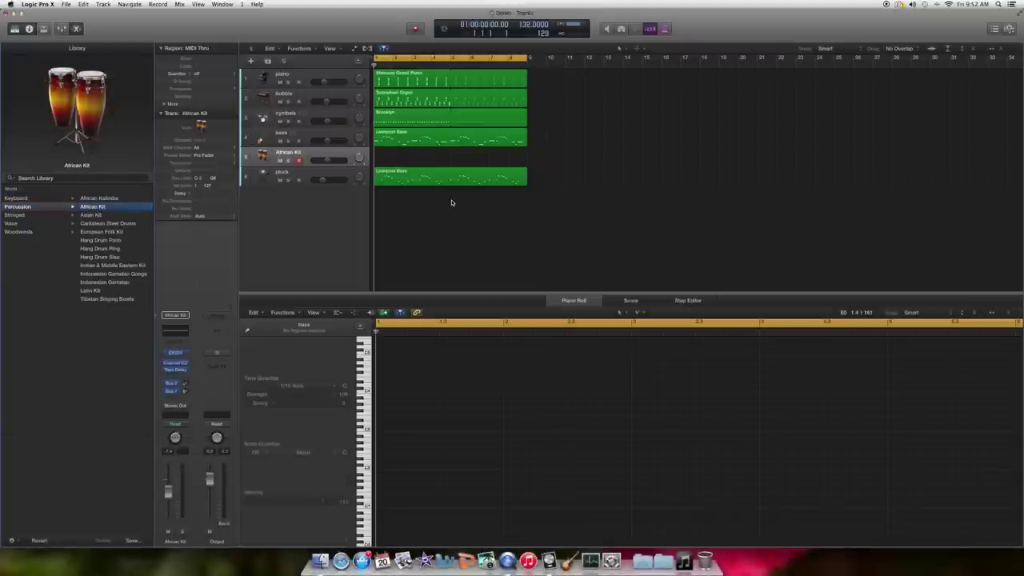
pyautogui.click(184, 391)
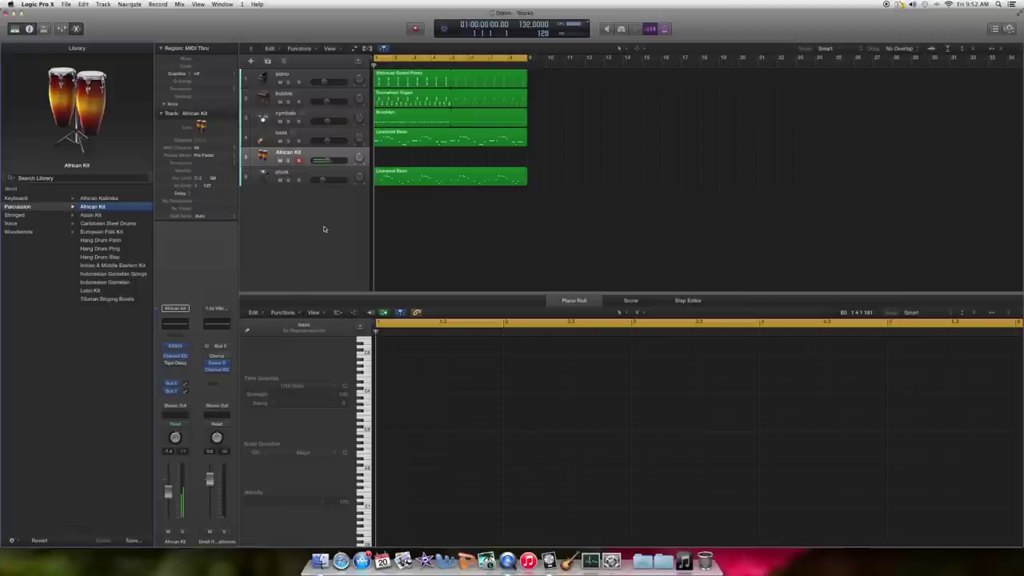
# - Record a percussion part on the African Kit track across the eight-bar cycle, then stop and deselect the new region
pyautogui.press('r')
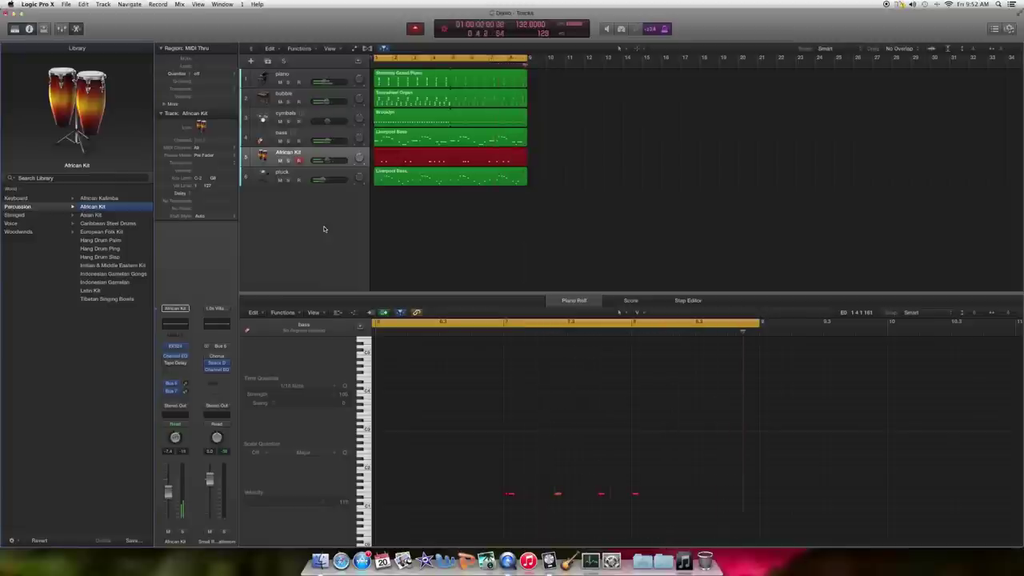
pyautogui.press('space')
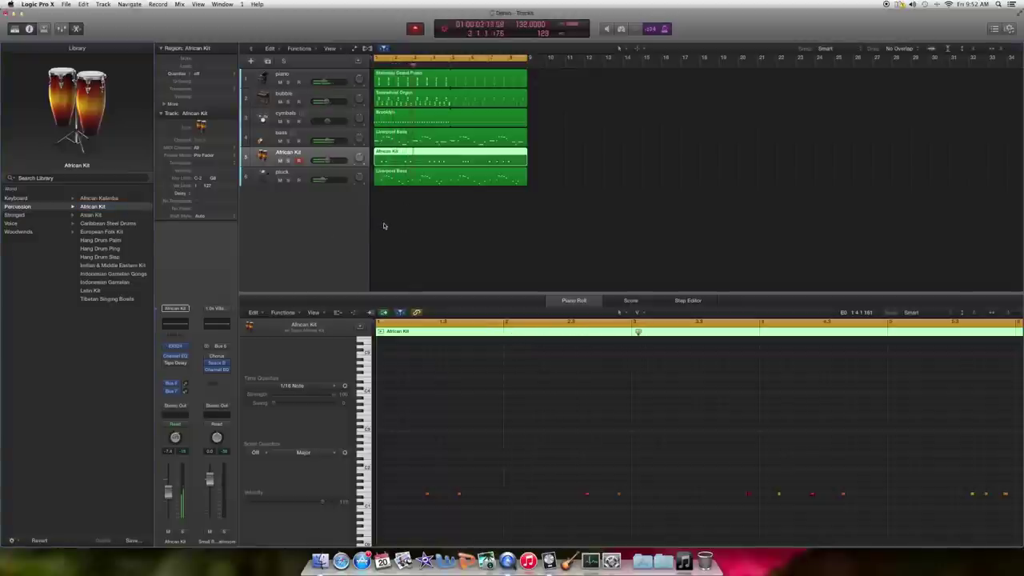
pyautogui.click(490, 236)
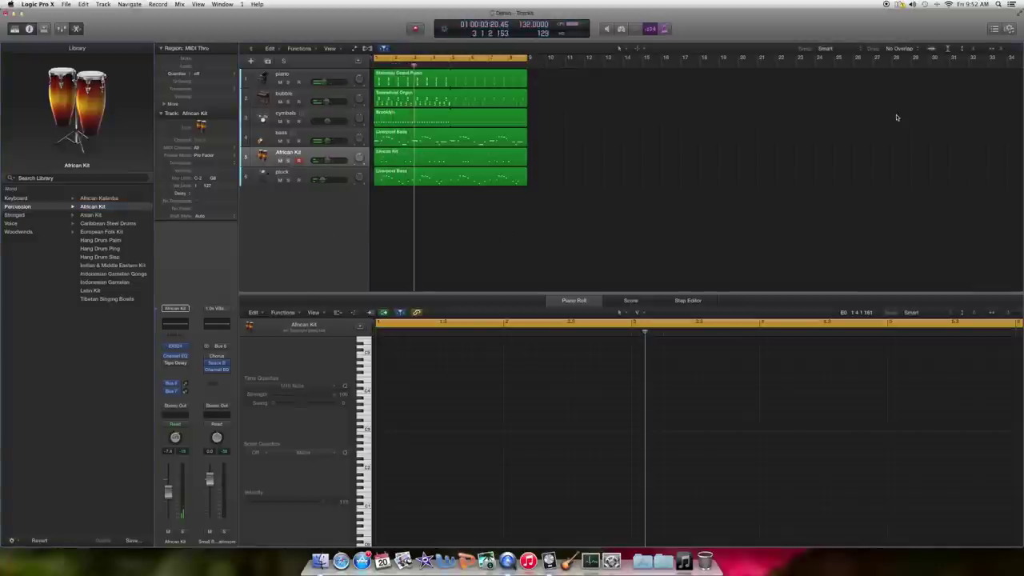
# - Duplicate the African Kit track to get a second, empty African Kit track directly below it
pyautogui.press('Return')
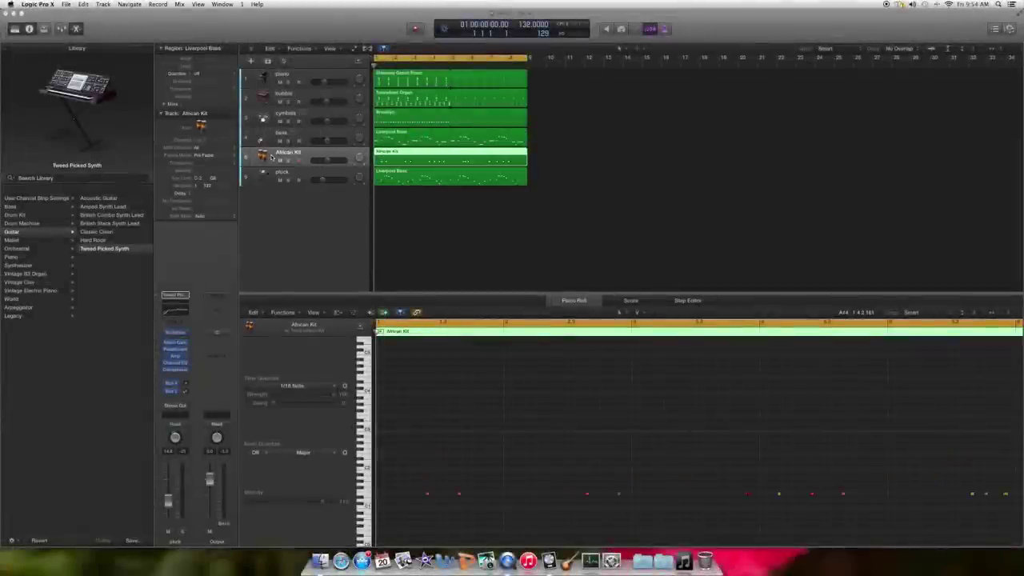
pyautogui.click(272, 156)
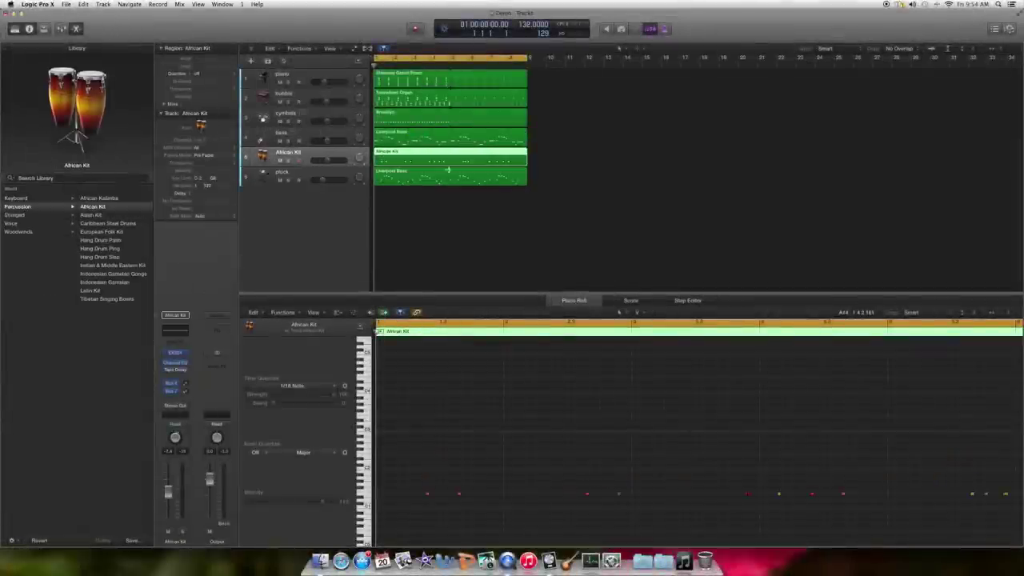
pyautogui.press('super+d')
pyautogui.moveTo(360, 180)
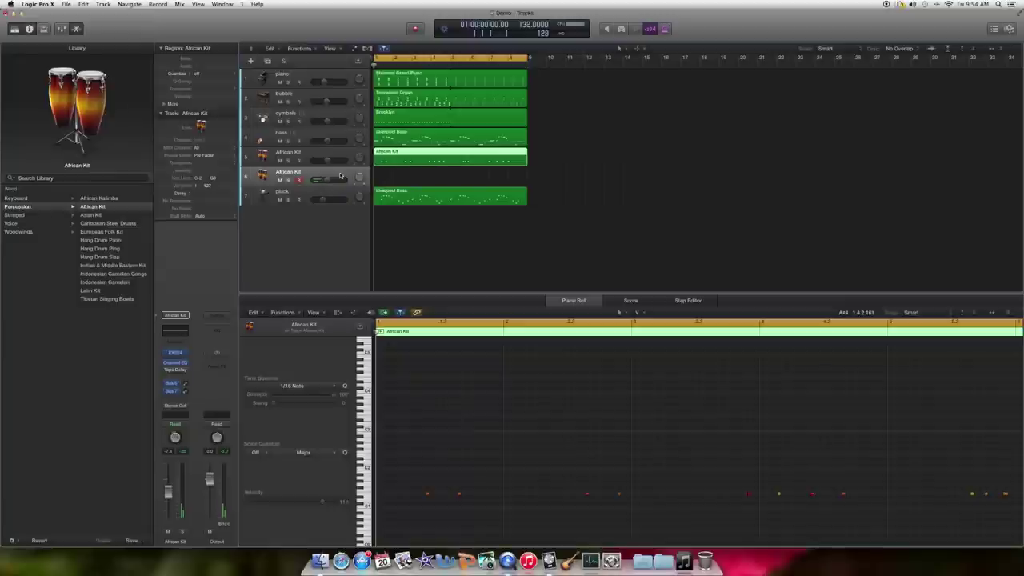
# - Record a second percussion part on the duplicated African Kit track across the eight-bar cycle and return to the start
pyautogui.press('r')
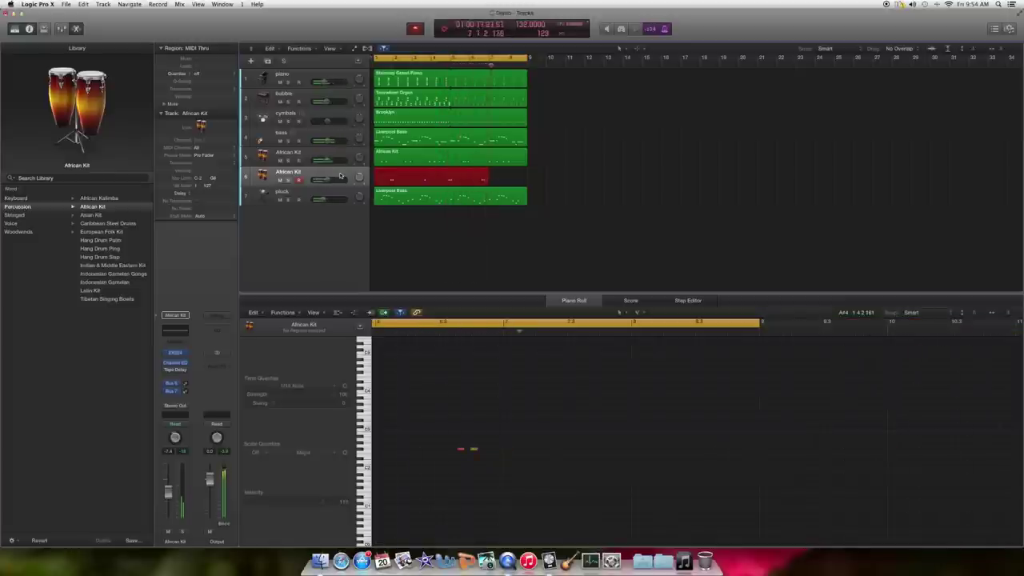
pyautogui.press('space')
pyautogui.press('Return')
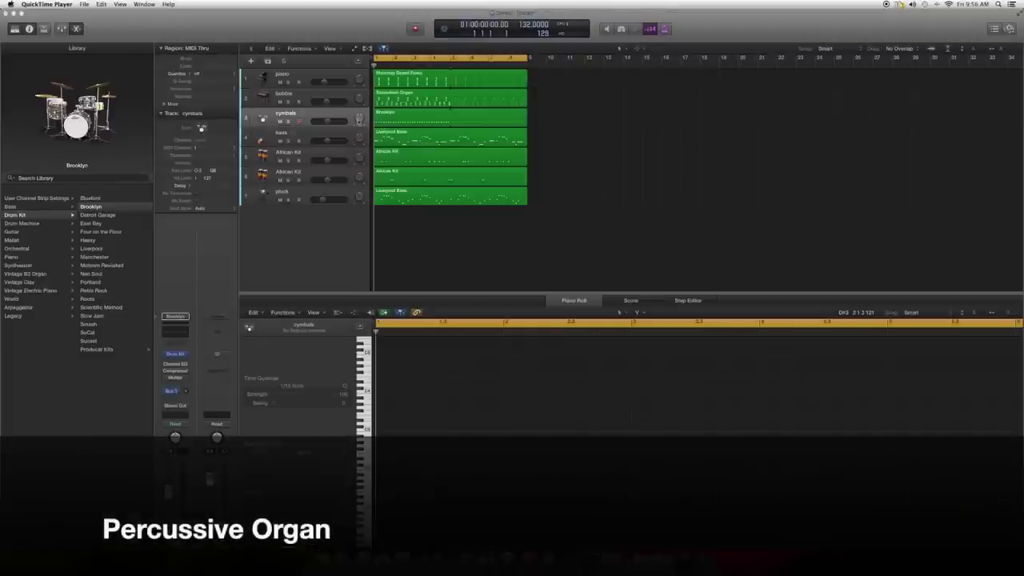
# - Create a new software instrument track below cymbals and load the Bebop Organ patch from the Vintage B3 Organ sounds
pyautogui.click(250, 61)
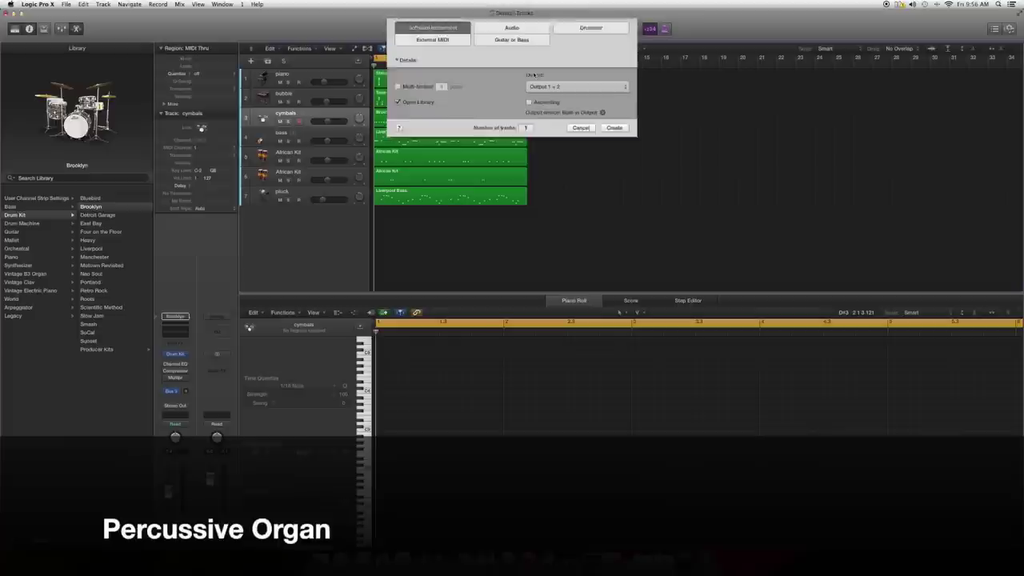
pyautogui.click(606, 139)
pyautogui.hscroll(-3, 23, 216)
pyautogui.click(24, 274)
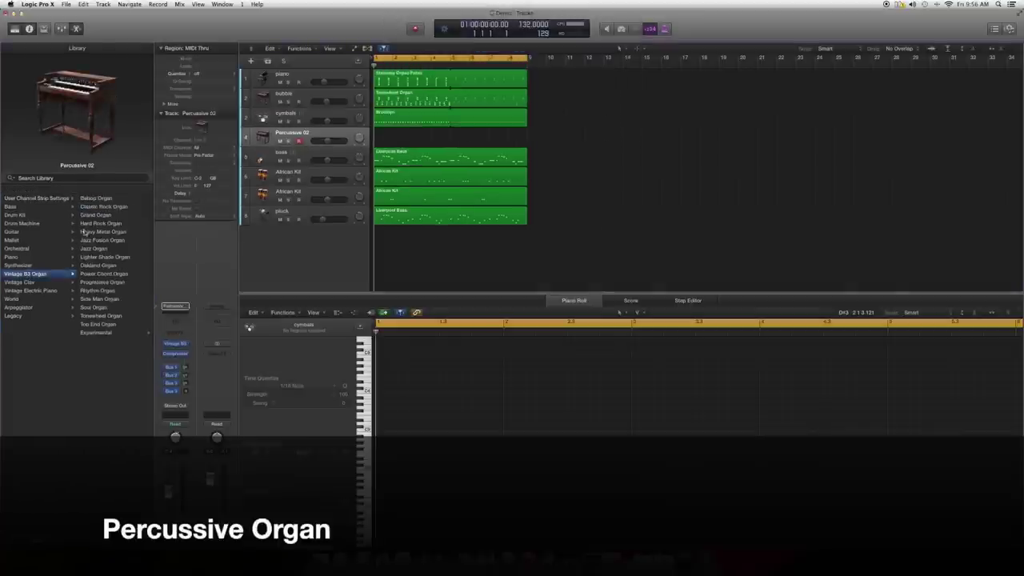
pyautogui.click(95, 199)
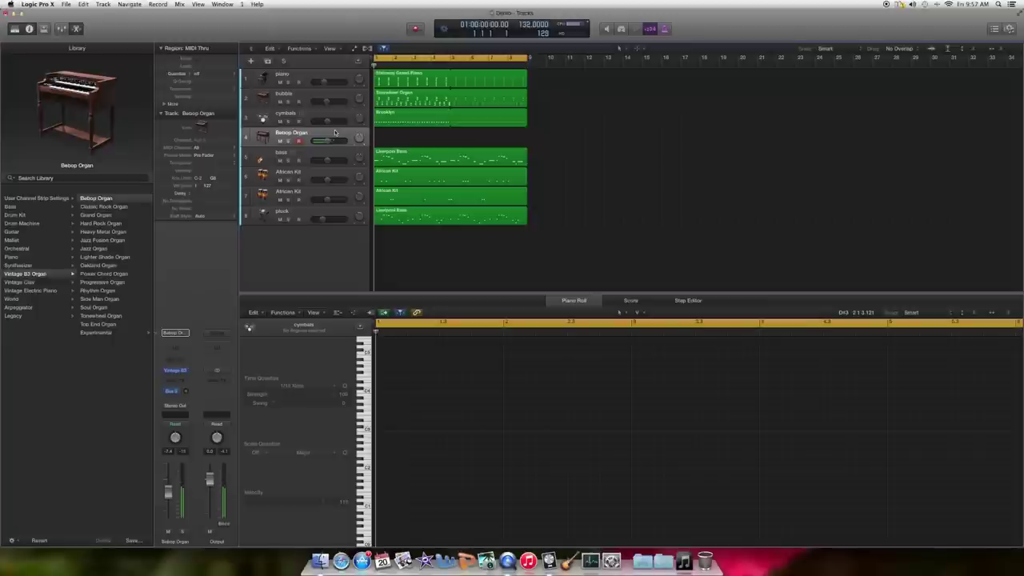
# - Open the Vintage B3 instrument of the Bebop Organ track, adjust a control among its options and close it
pyautogui.moveTo(176, 373)
pyautogui.click(176, 372)
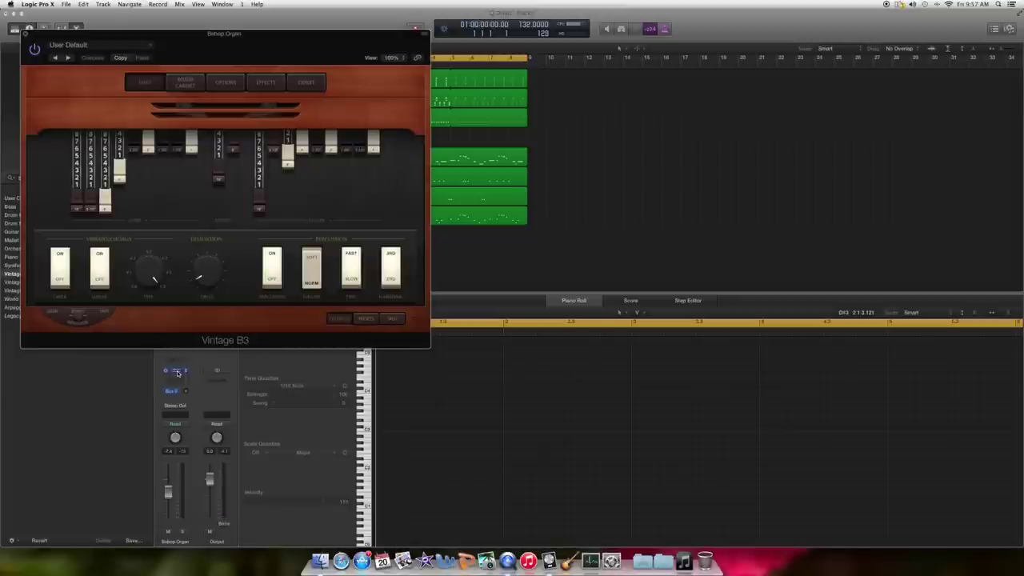
pyautogui.click(225, 81)
pyautogui.moveTo(250, 144); pyautogui.dragTo(238, 185)
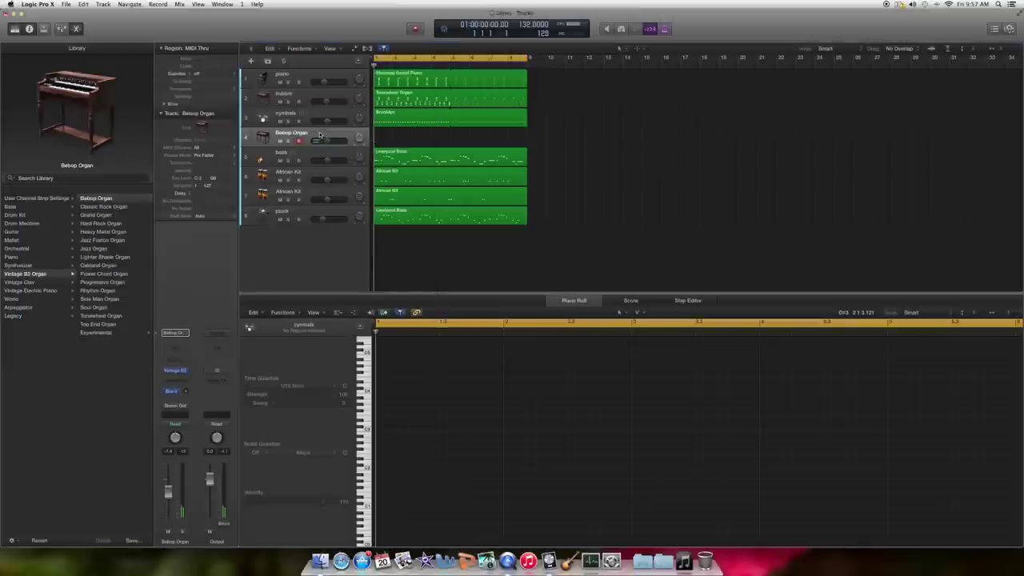
# - Record an organ chord part on the Bebop Organ track across the eight-bar cycle, stop and return to the start
pyautogui.press('r')
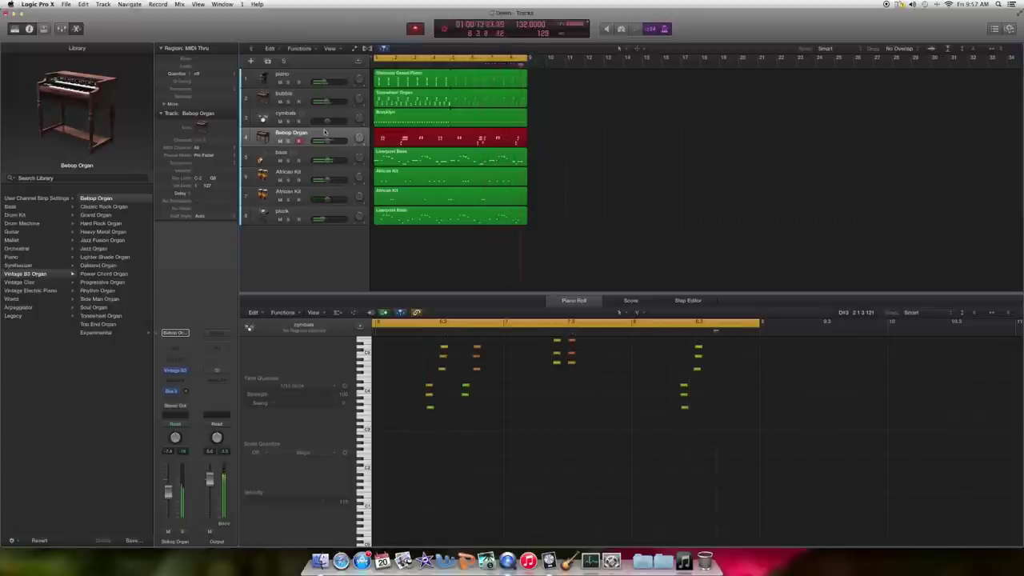
pyautogui.press('space')
pyautogui.press('Return')
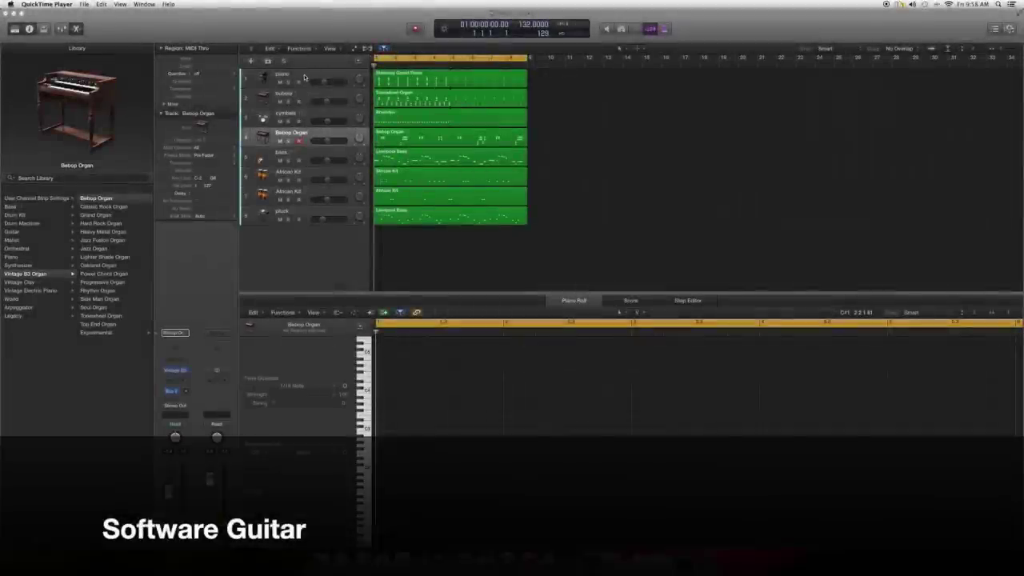
# - Create a new software instrument track below piano and load the Classic Clean patch from the Guitar sounds
pyautogui.click(308, 78)
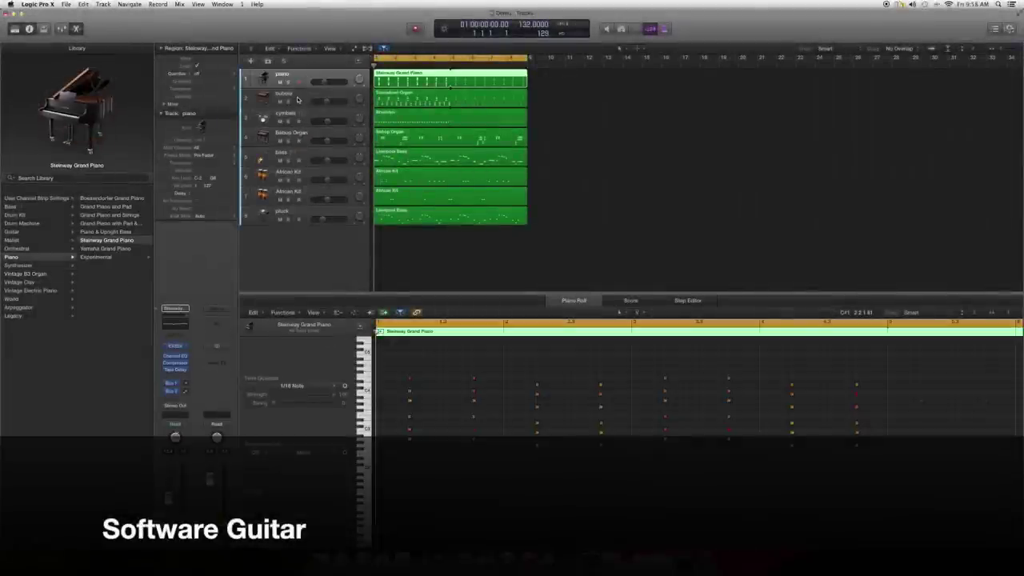
pyautogui.click(250, 60)
pyautogui.click(613, 137)
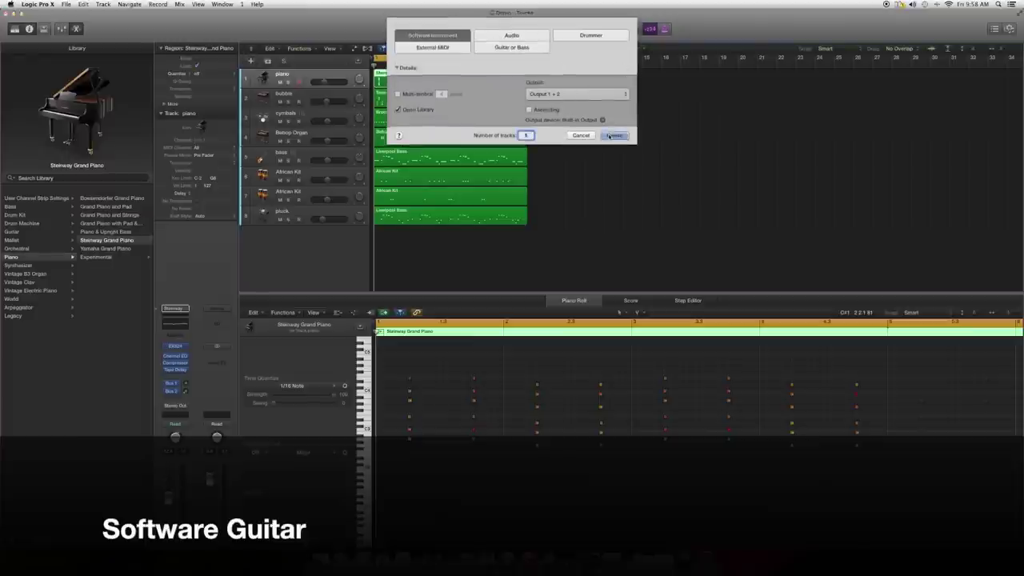
pyautogui.hscroll(-5, 63, 208)
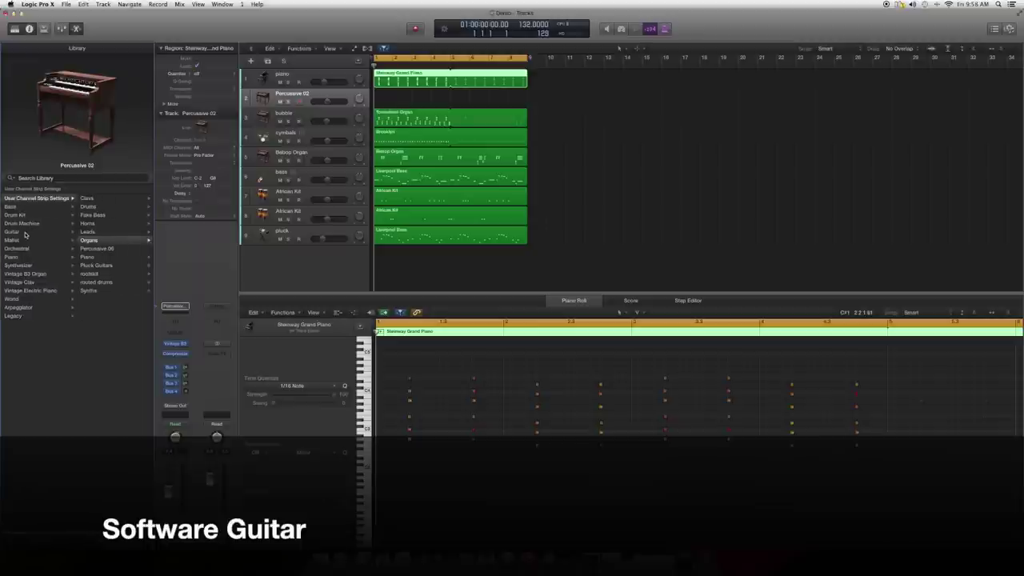
pyautogui.click(21, 232)
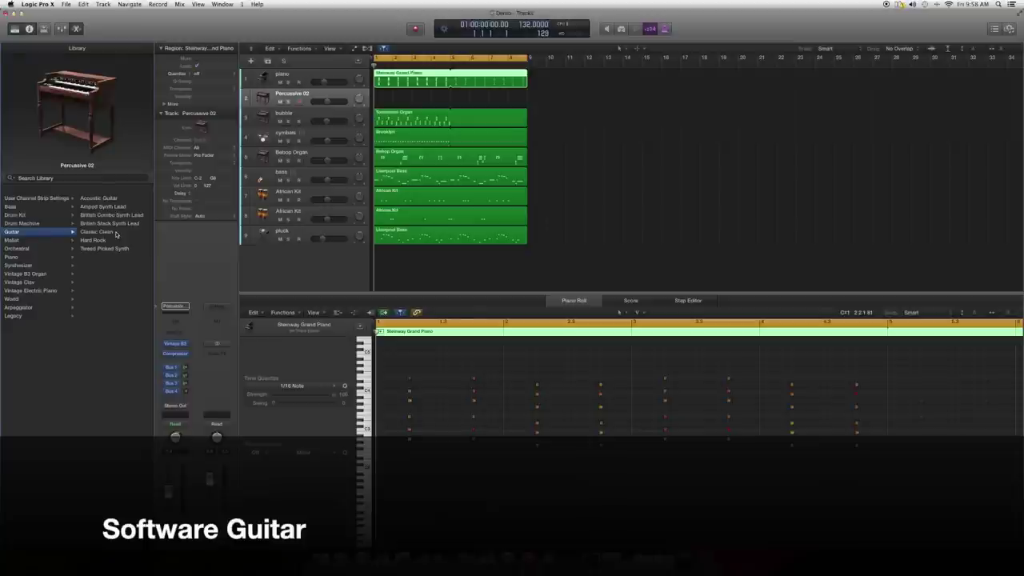
pyautogui.click(116, 233)
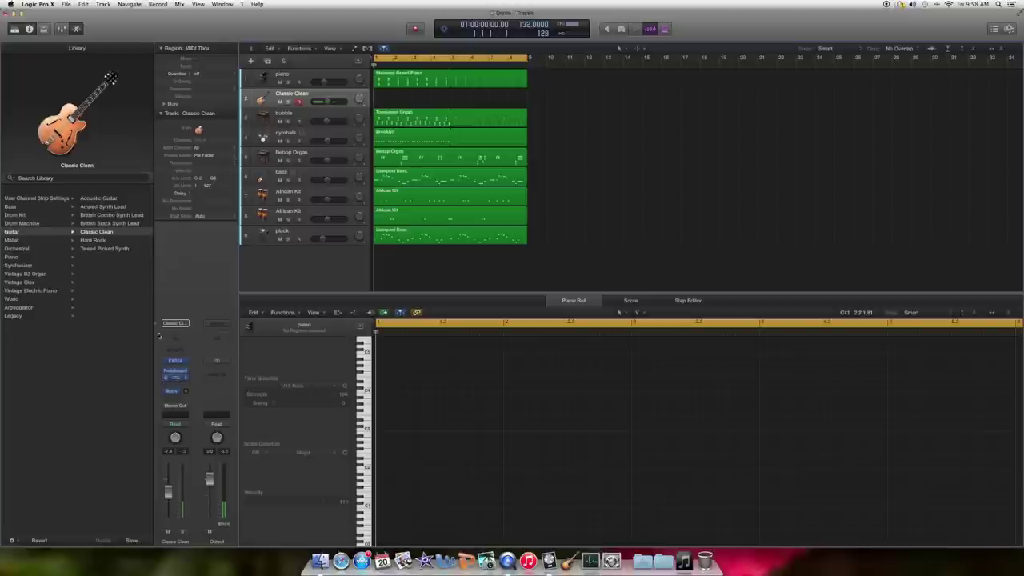
# - Shape the guitar tone in Classic Clean's Amp Designer by adjusting the bass, mids, treble, reverb level, presence and master knobs
pyautogui.click(172, 364)
pyautogui.moveTo(56, 114); pyautogui.dragTo(63, 97)
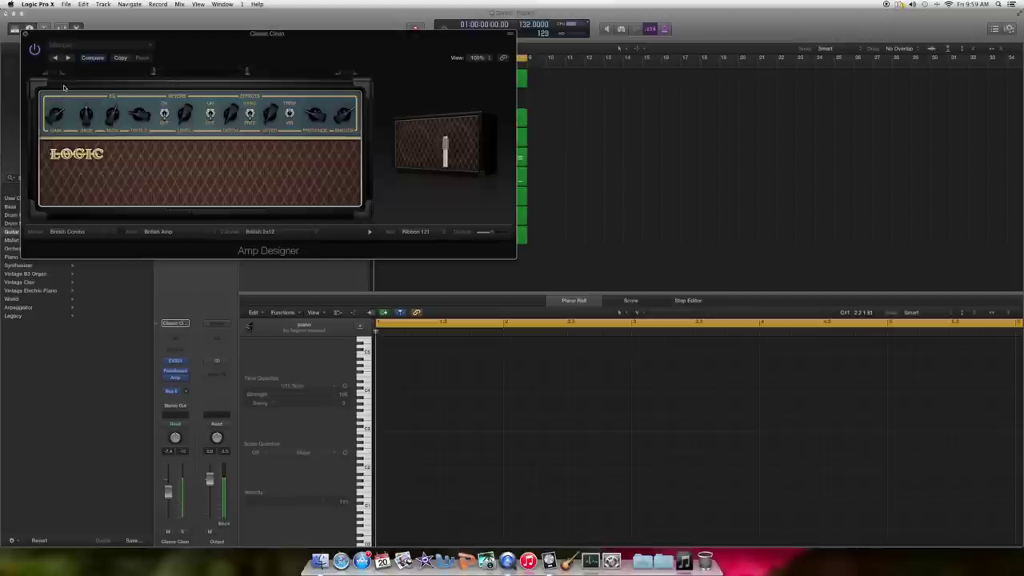
pyautogui.moveTo(84, 132); pyautogui.dragTo(141, 85)
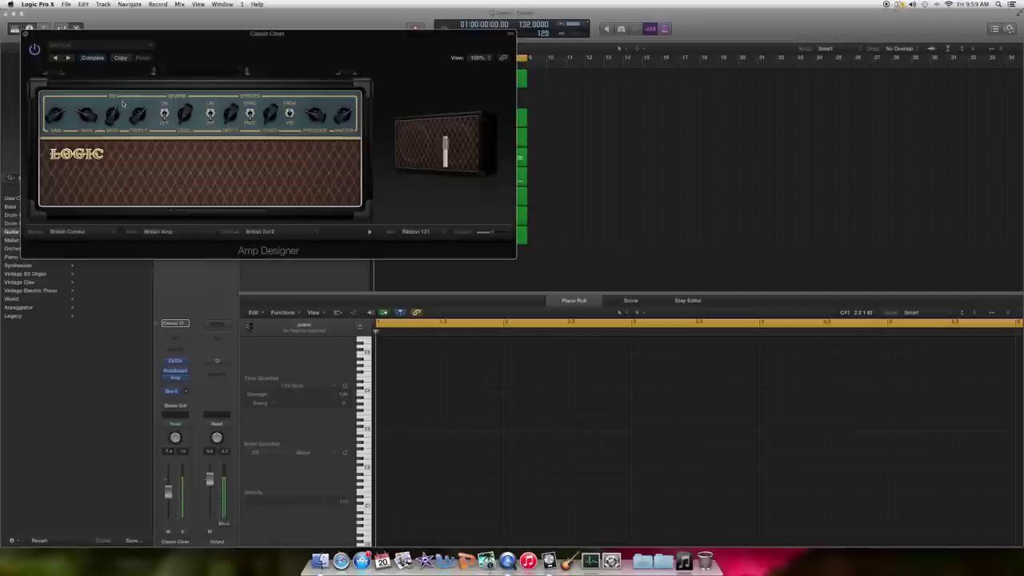
pyautogui.moveTo(113, 129); pyautogui.dragTo(112, 137)
pyautogui.moveTo(185, 111); pyautogui.dragTo(186, 102)
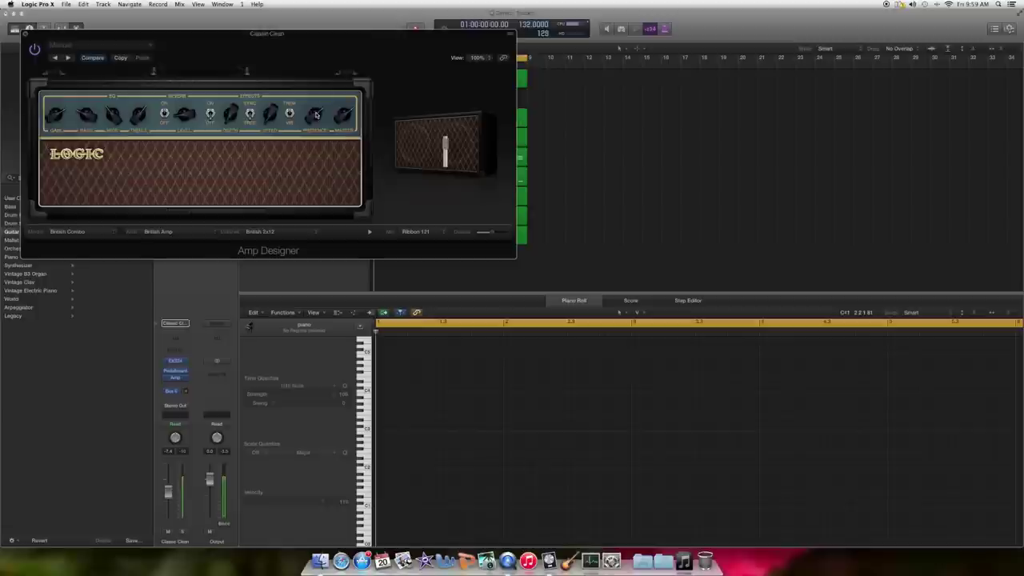
pyautogui.moveTo(144, 110); pyautogui.dragTo(139, 156)
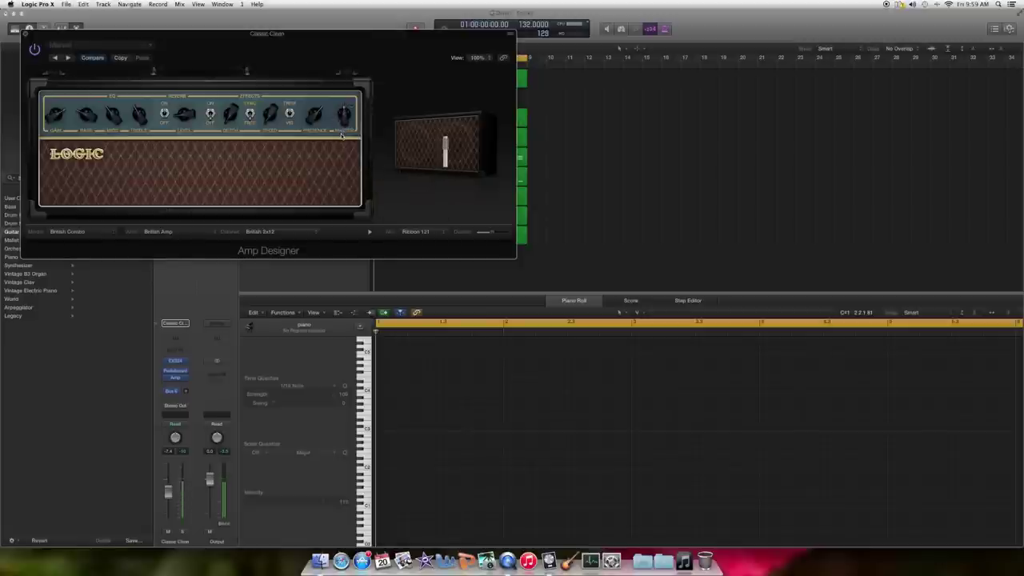
pyautogui.press('super+w')
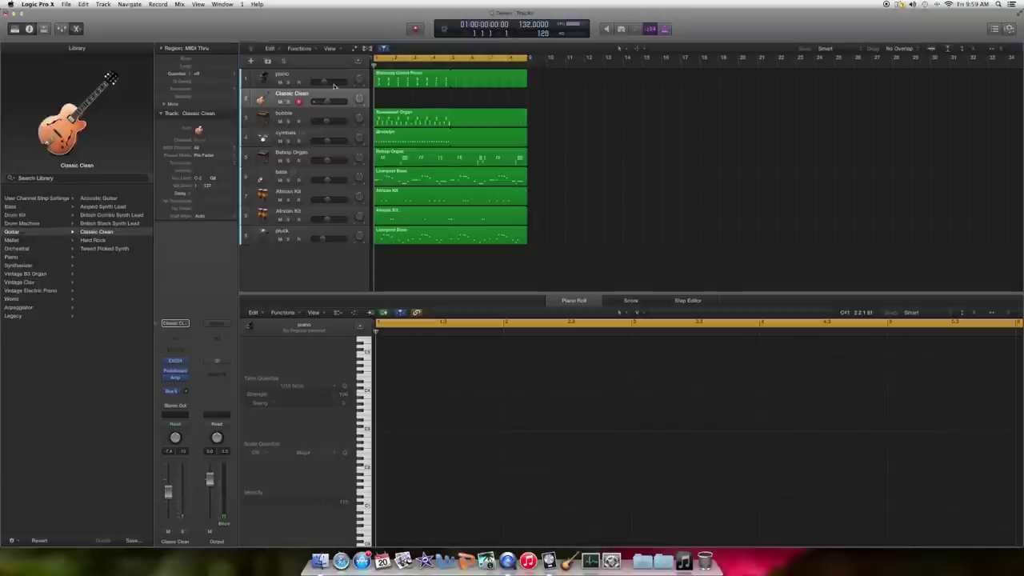
# - Record a guitar chord part on Classic Clean across the cycle and quantize all its notes to 1/16 with slightly reduced strength
pyautogui.press('r')
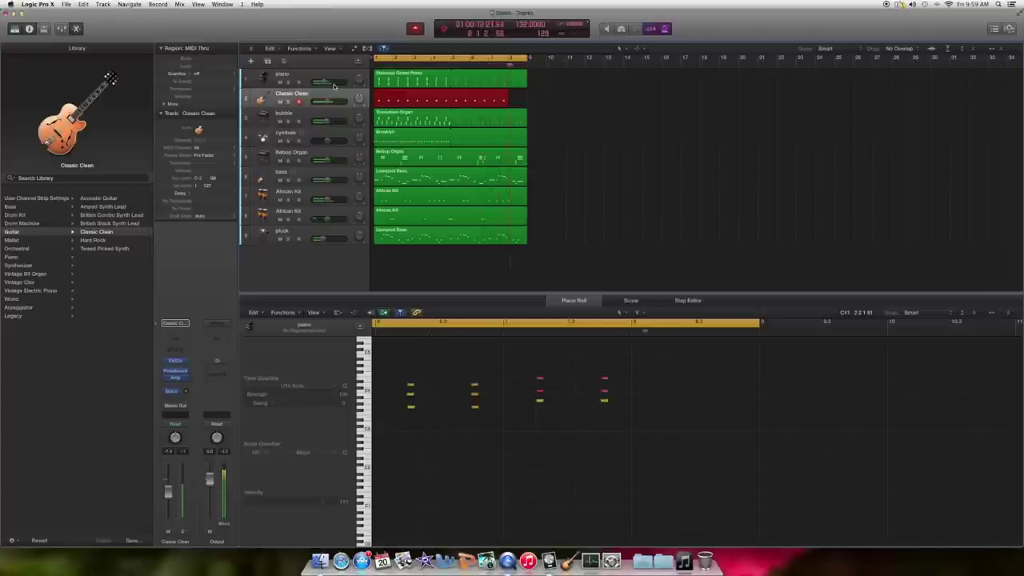
pyautogui.press('space')
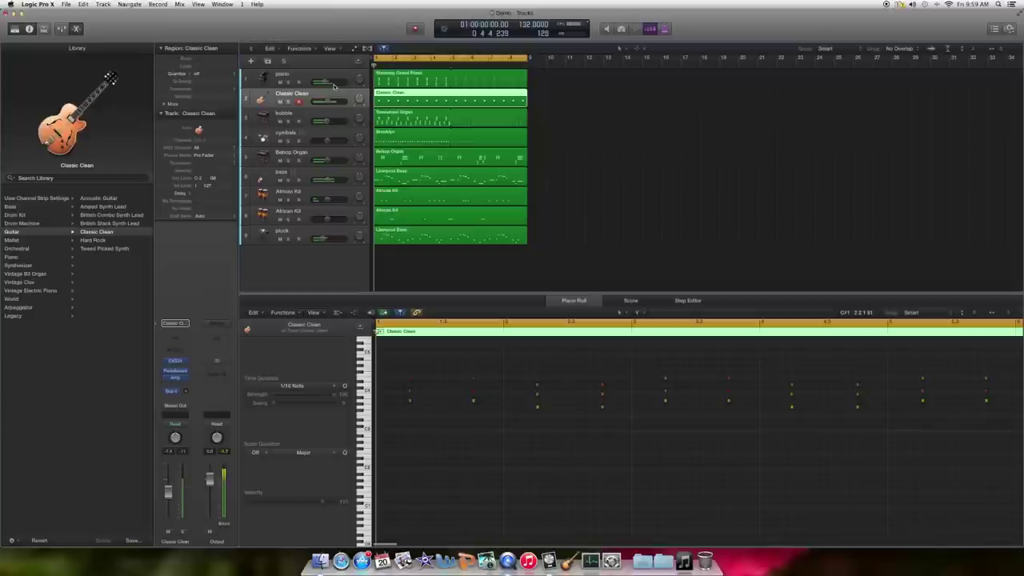
pyautogui.click(526, 396)
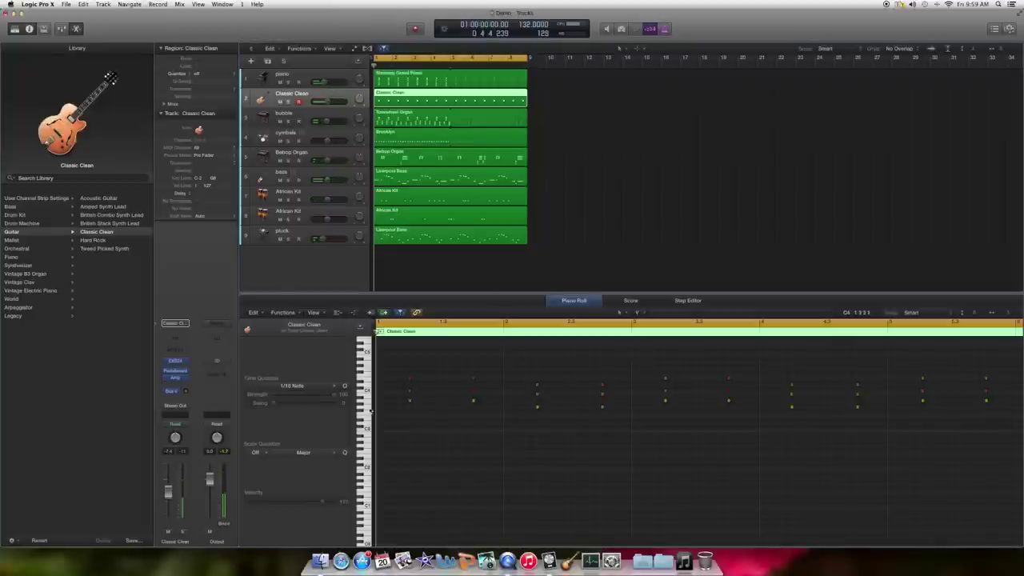
pyautogui.press('super+a')
pyautogui.moveTo(330, 395); pyautogui.dragTo(329, 395)
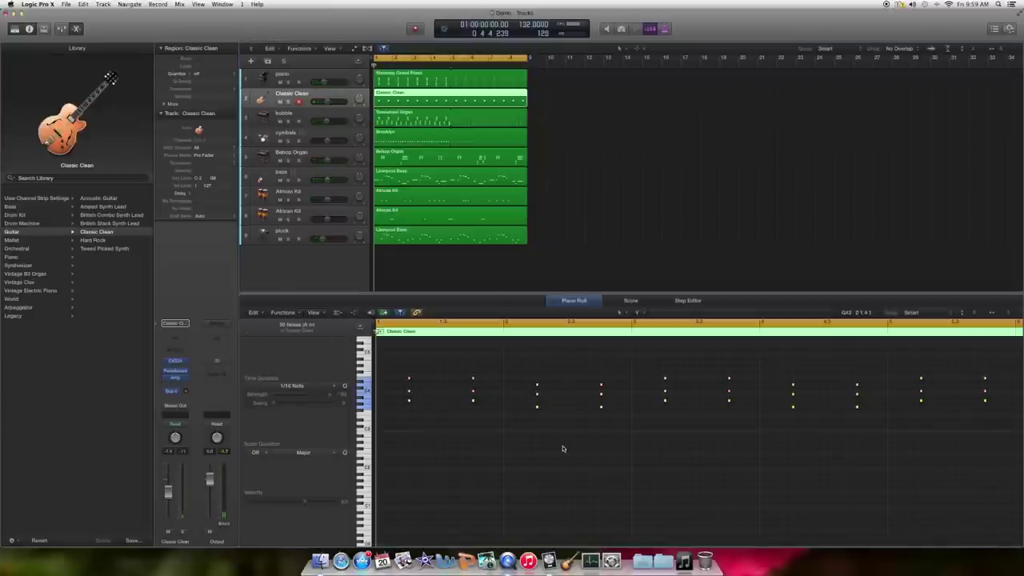
# - Delete the stray note by the last guitar chord in bar 8 of the Classic Clean region and deselect the region
pyautogui.click(564, 448)
pyautogui.hscroll(10, 565, 449)
pyautogui.moveTo(942, 389); pyautogui.dragTo(959, 392)
pyautogui.press('Delete')
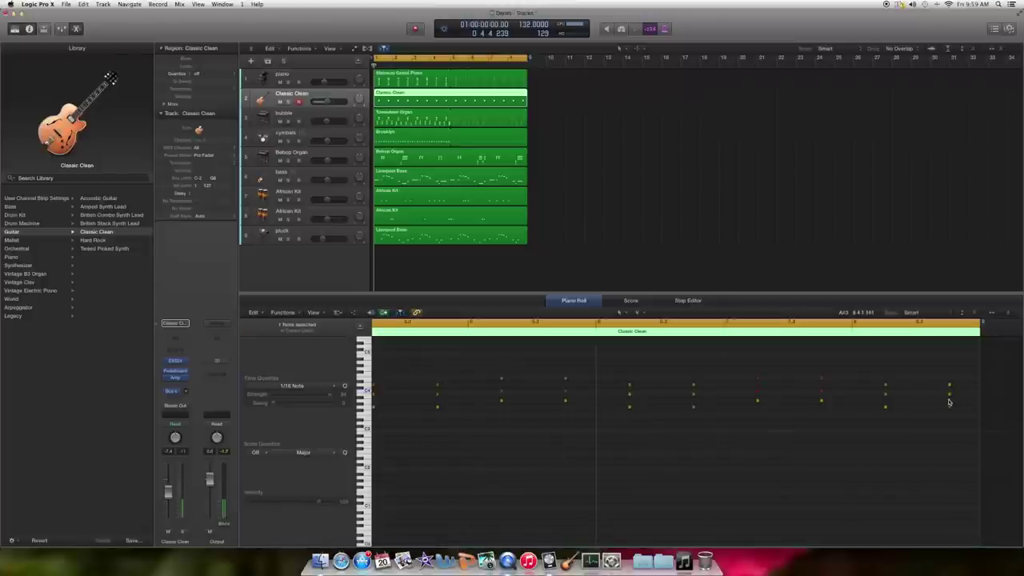
pyautogui.hscroll(-10, 902, 425)
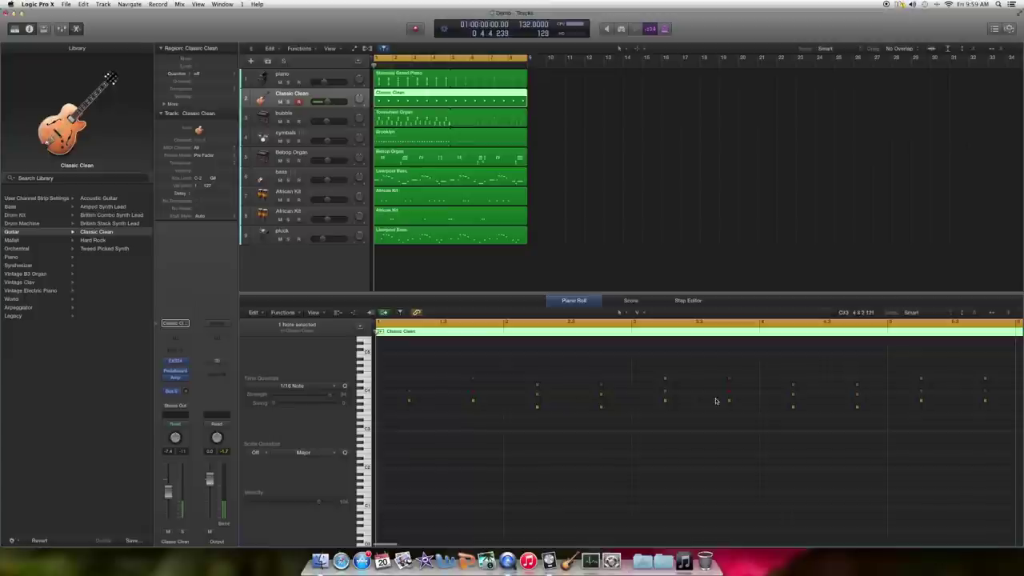
pyautogui.click(559, 147)
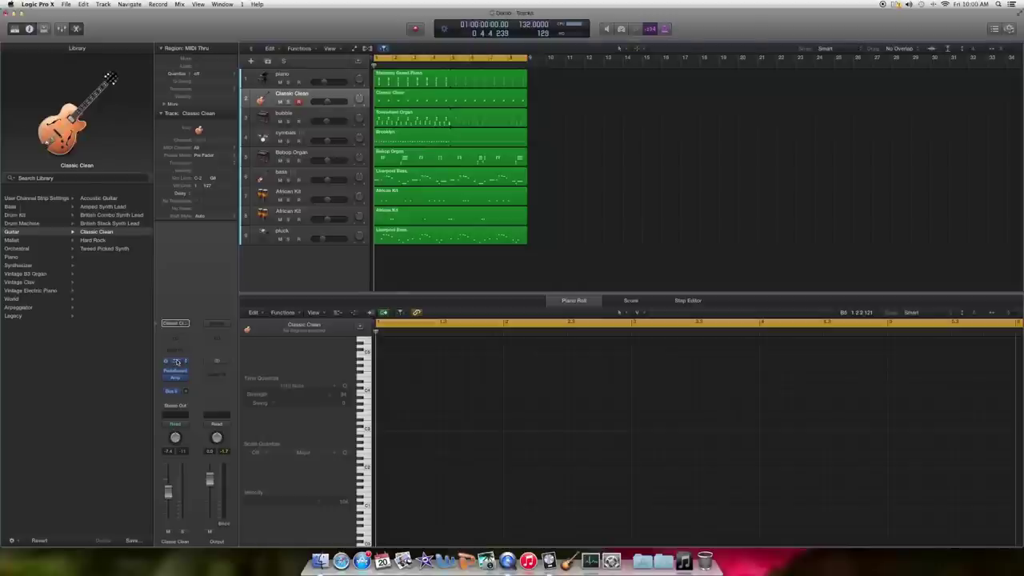
# - Play the loop and readjust the master level in the Classic Clean track's Amp Designer, closing it when done
pyautogui.click(177, 361)
pyautogui.click(26, 32)
pyautogui.click(174, 379)
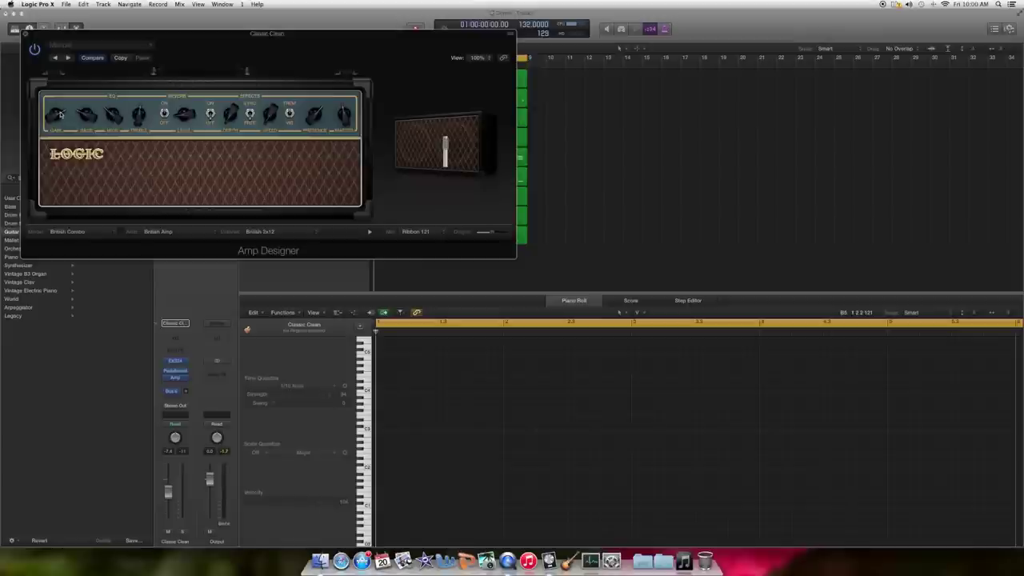
pyautogui.press('space')
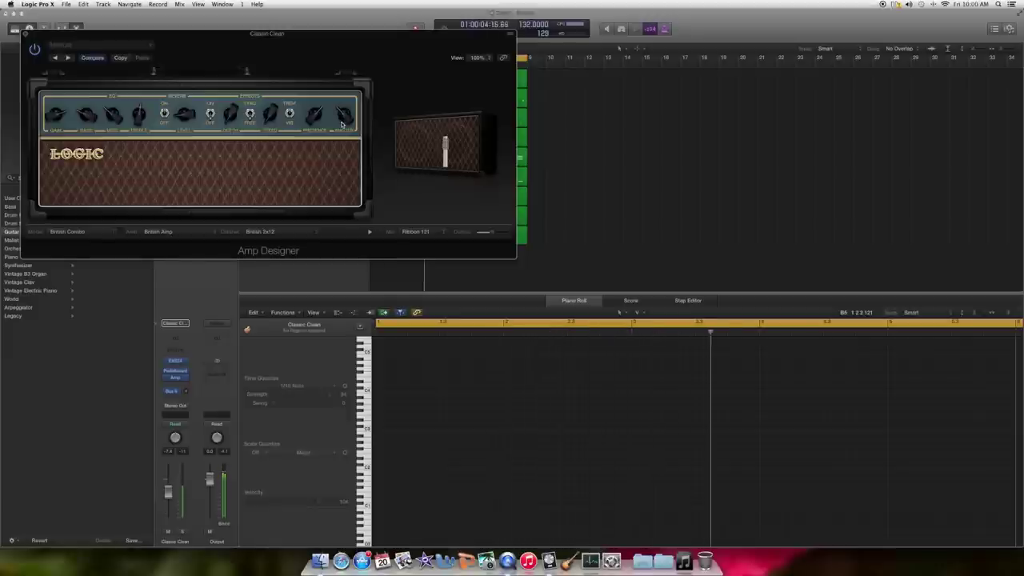
pyautogui.click(24, 32)
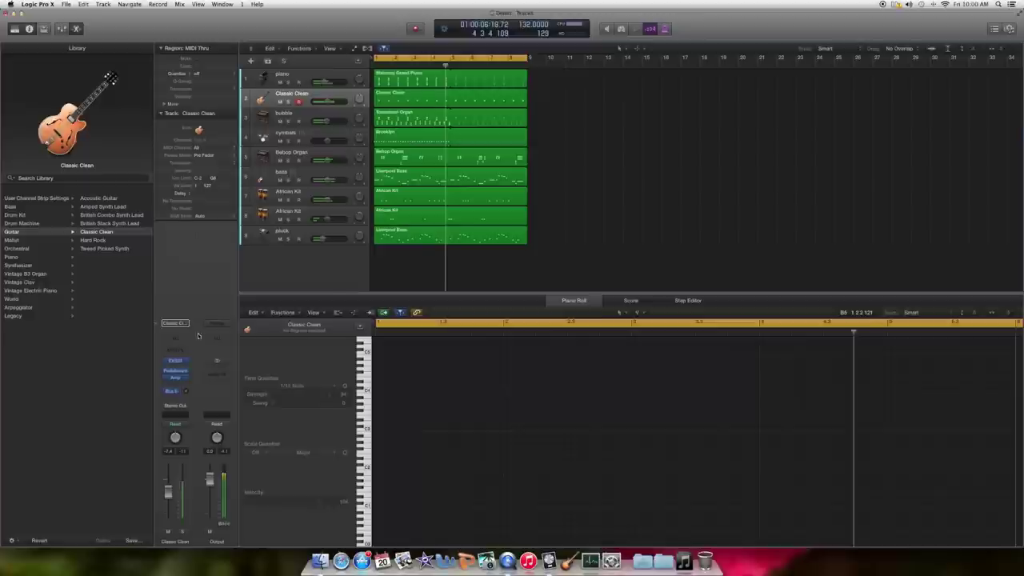
# - Add a mono Echo to Classic Clean and, while looping, set repeat to about 8%, color 68, dry 100% and wet about 38%
pyautogui.click(188, 387)
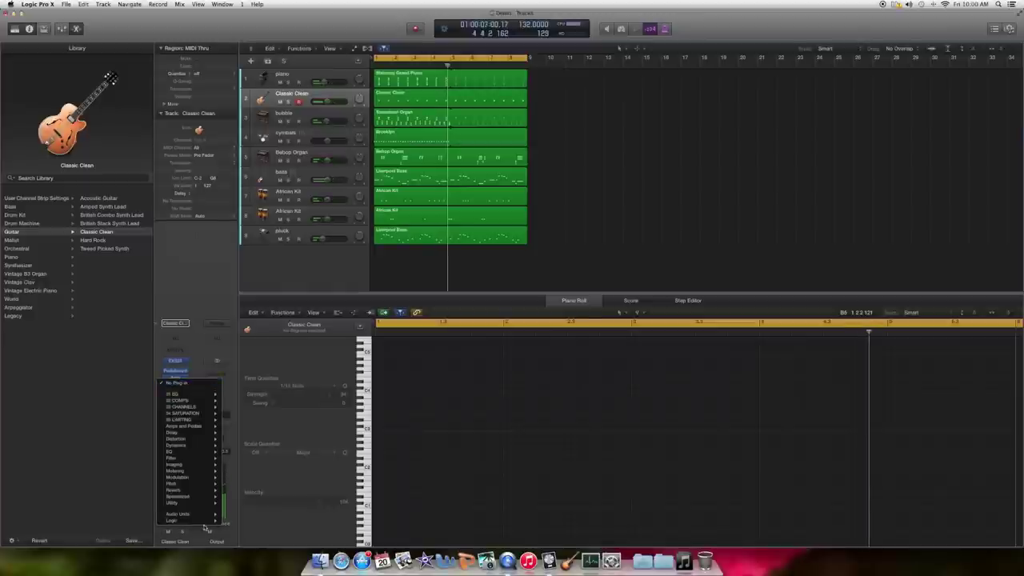
pyautogui.moveTo(200, 453)
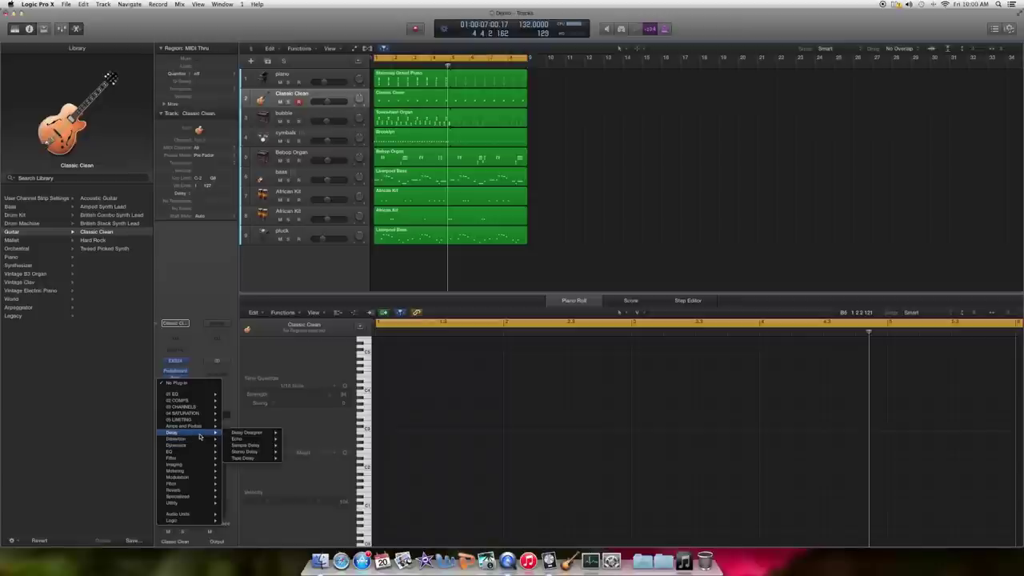
pyautogui.moveTo(240, 439)
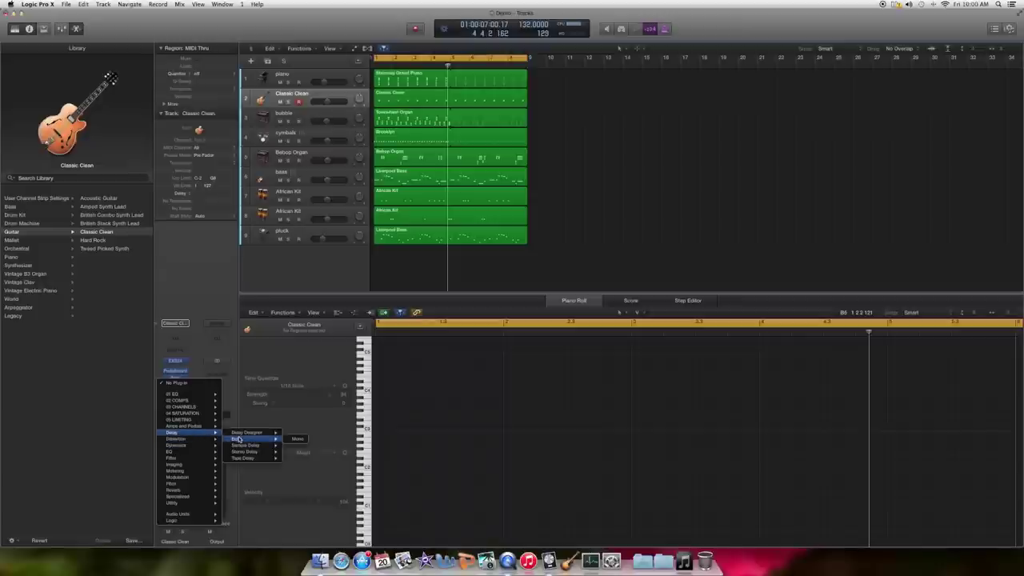
pyautogui.click(296, 440)
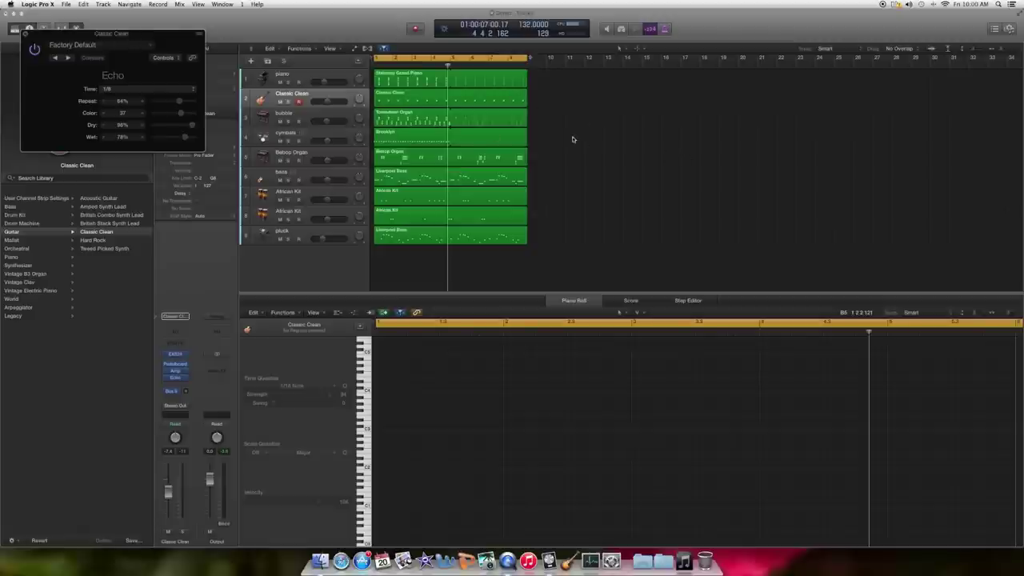
pyautogui.press('space')
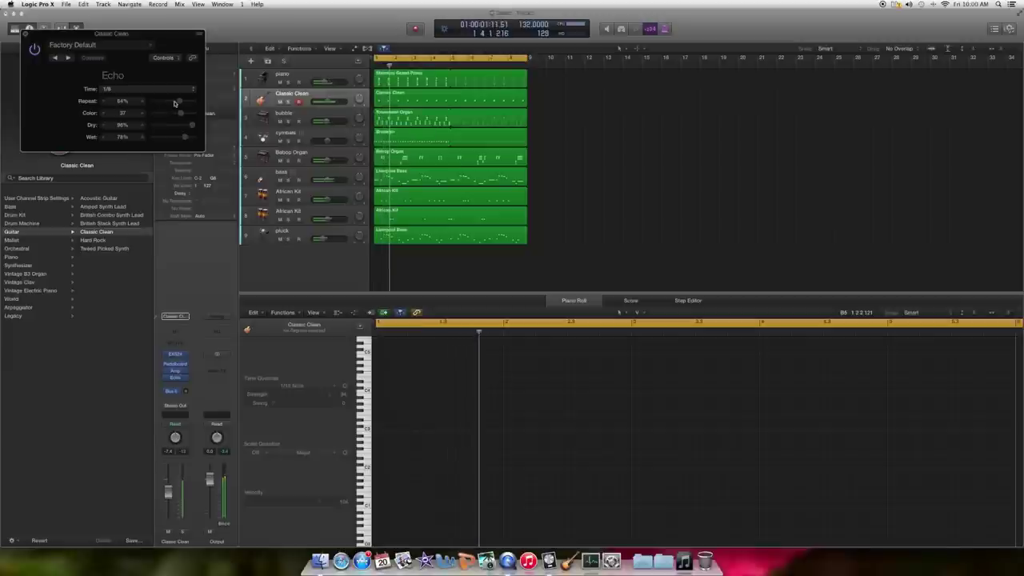
pyautogui.moveTo(159, 102); pyautogui.dragTo(168, 137)
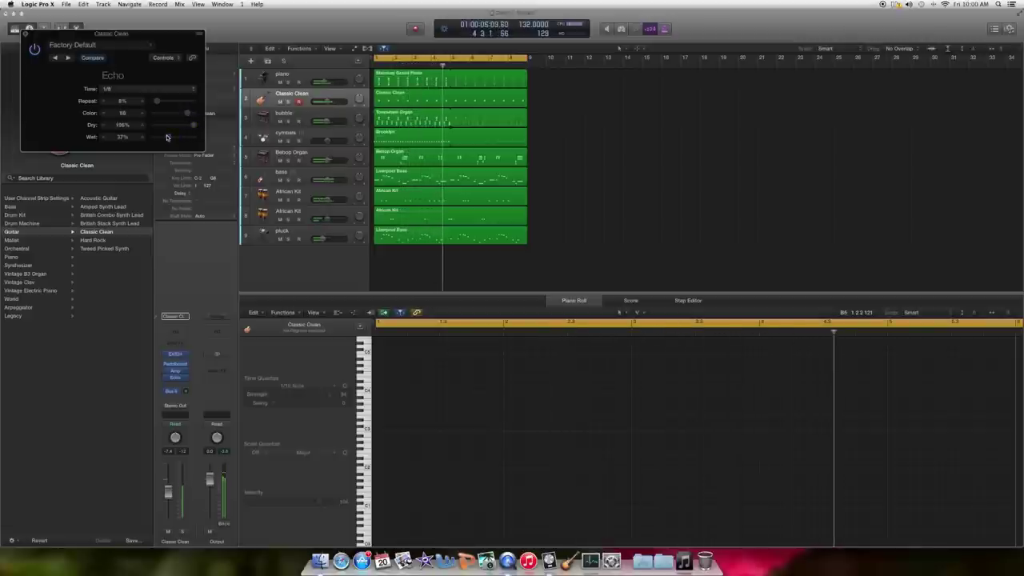
# - Audition straight, triplet and dotted delay times in Classic Clean's Echo against the playing loop, settling on dotted 1/8
pyautogui.click(112, 89)
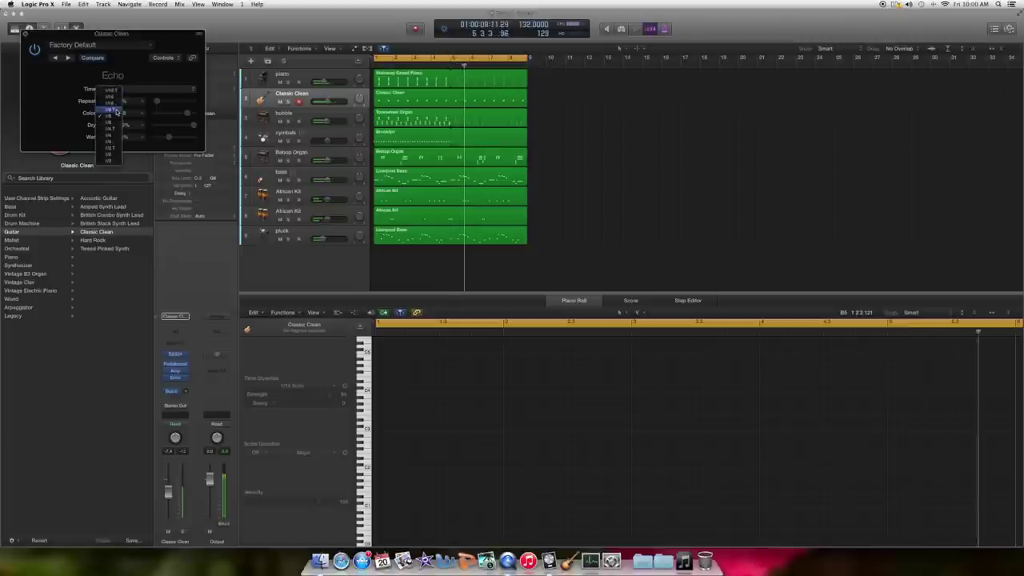
pyautogui.click(113, 123)
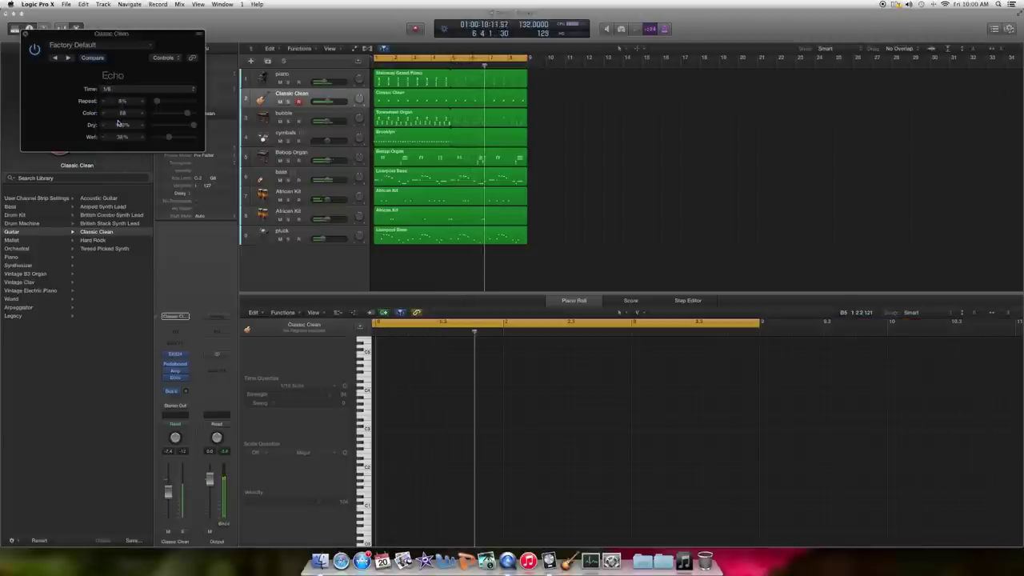
pyautogui.click(112, 89)
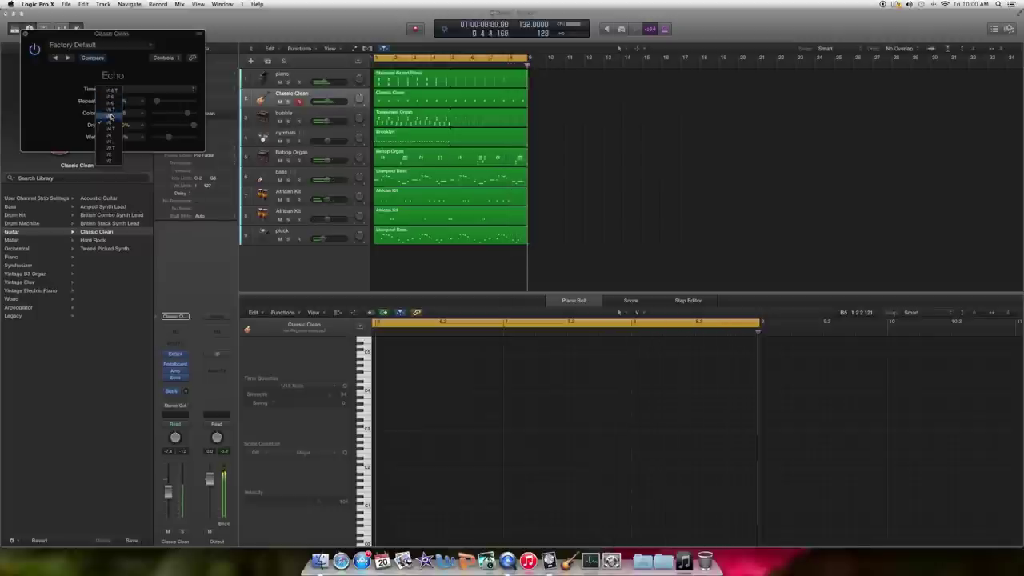
pyautogui.click(130, 131)
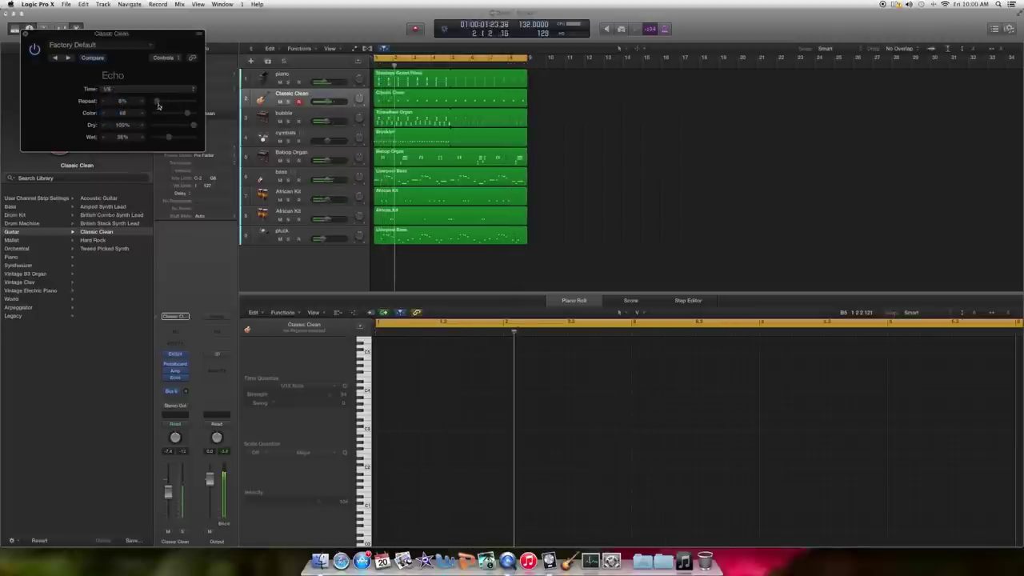
pyautogui.click(112, 88)
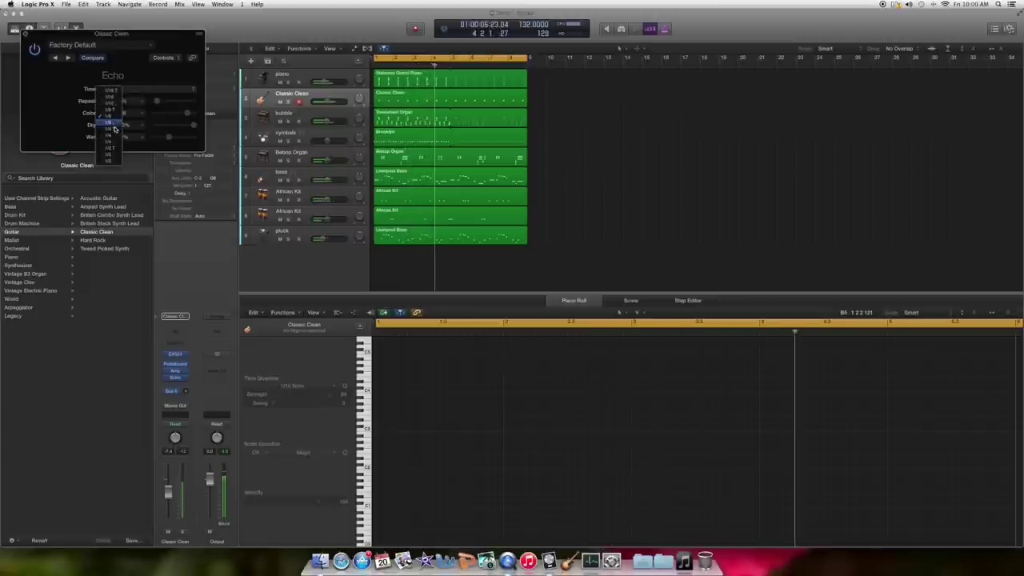
pyautogui.click(124, 97)
pyautogui.click(124, 90)
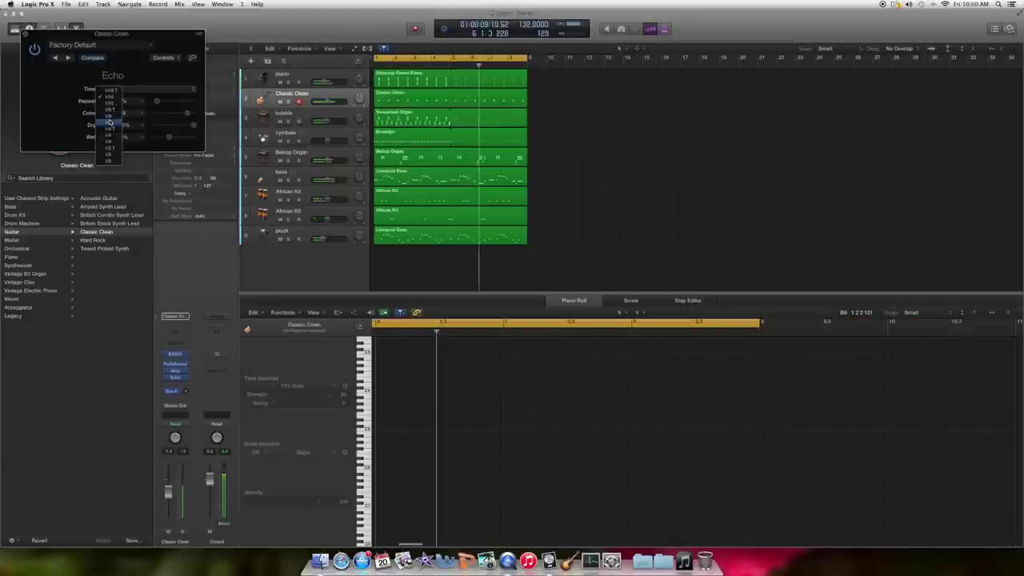
pyautogui.click(114, 117)
pyautogui.click(126, 90)
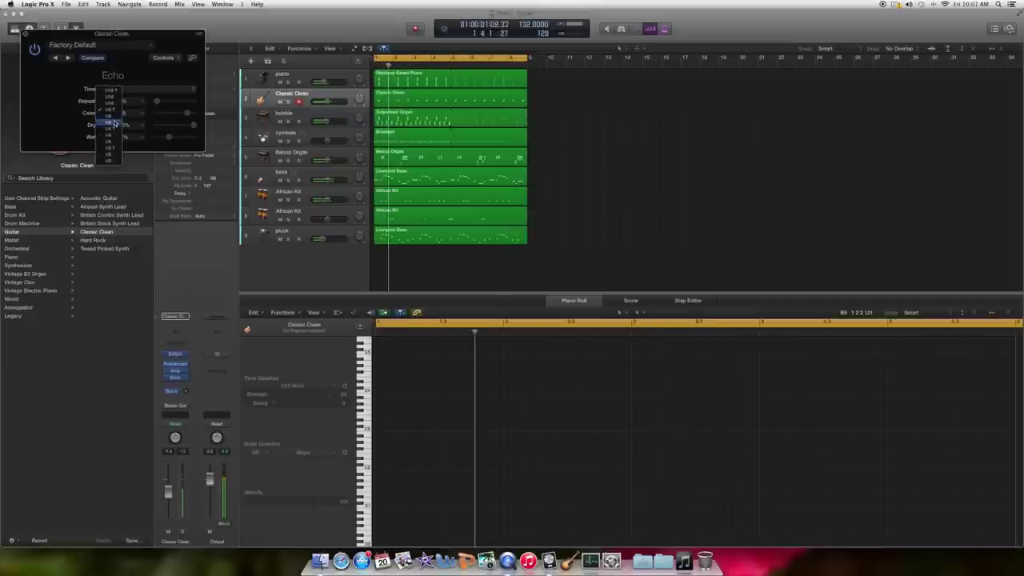
pyautogui.click(115, 124)
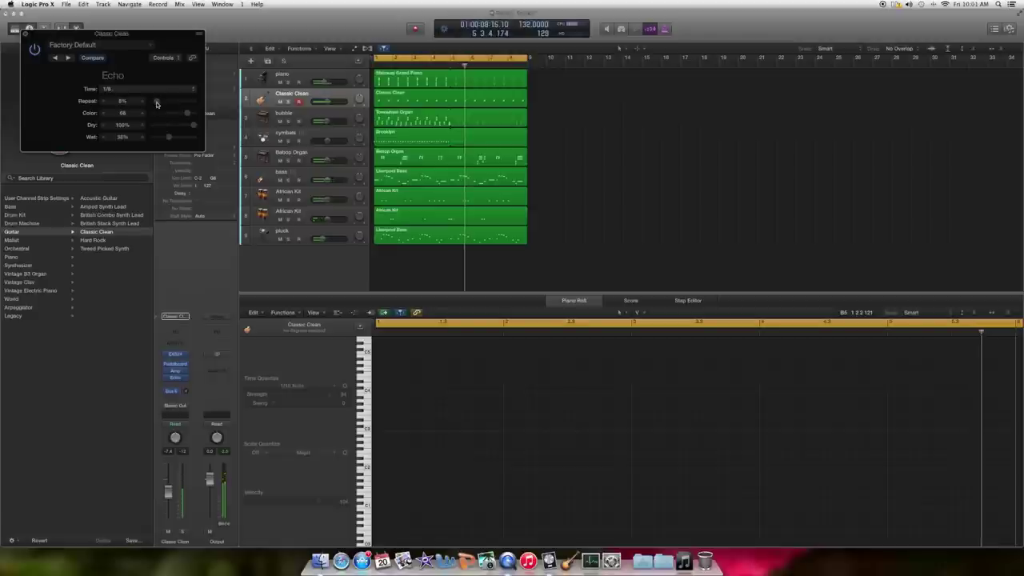
# - While the track plays, set the Classic Clean Echo's Wet level to 20%, lower its Color, and close the plug-in
pyautogui.press('space')
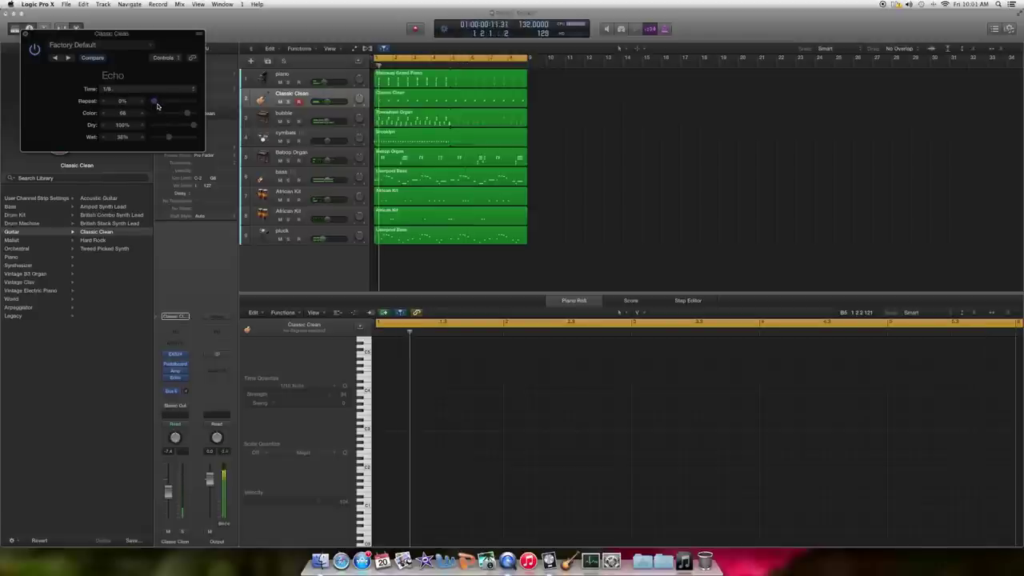
pyautogui.moveTo(168, 140); pyautogui.dragTo(162, 139)
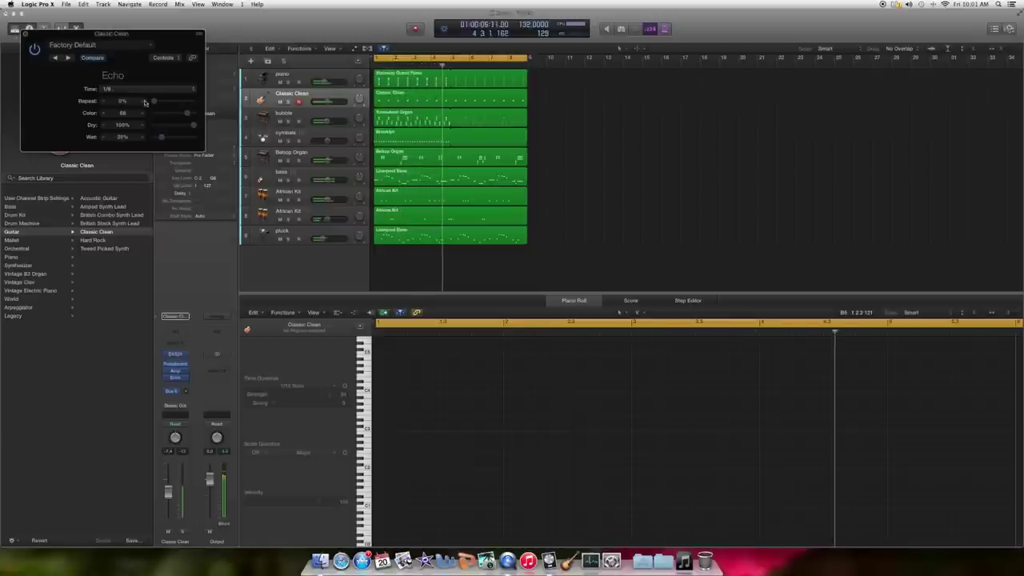
pyautogui.moveTo(186, 113); pyautogui.dragTo(183, 115)
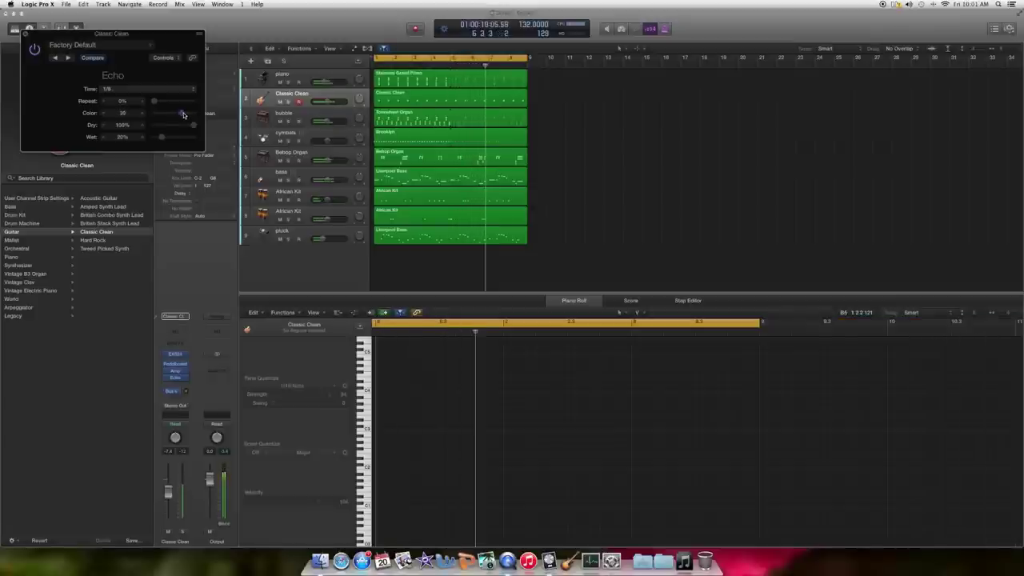
pyautogui.click(24, 33)
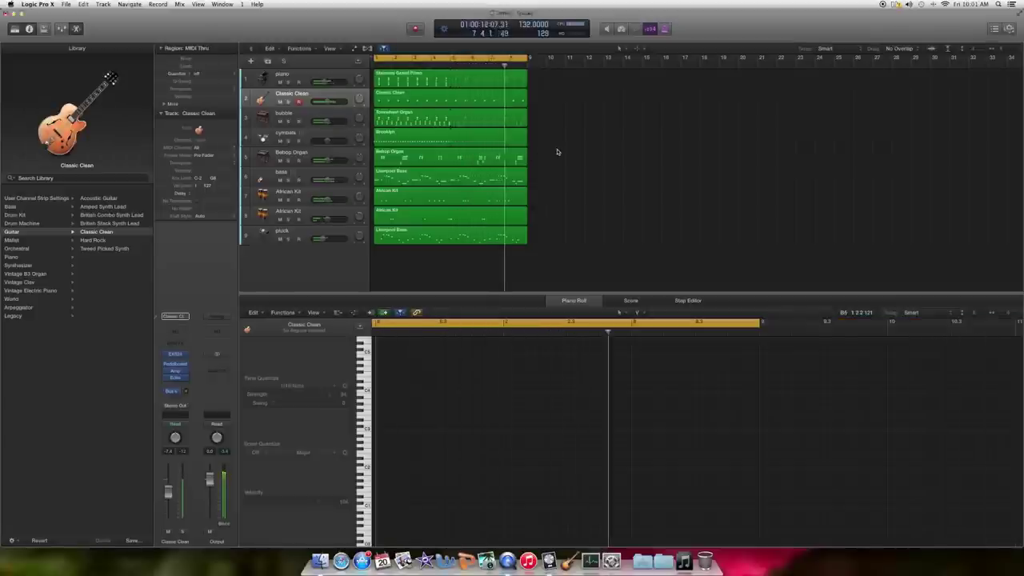
pyautogui.press('space')
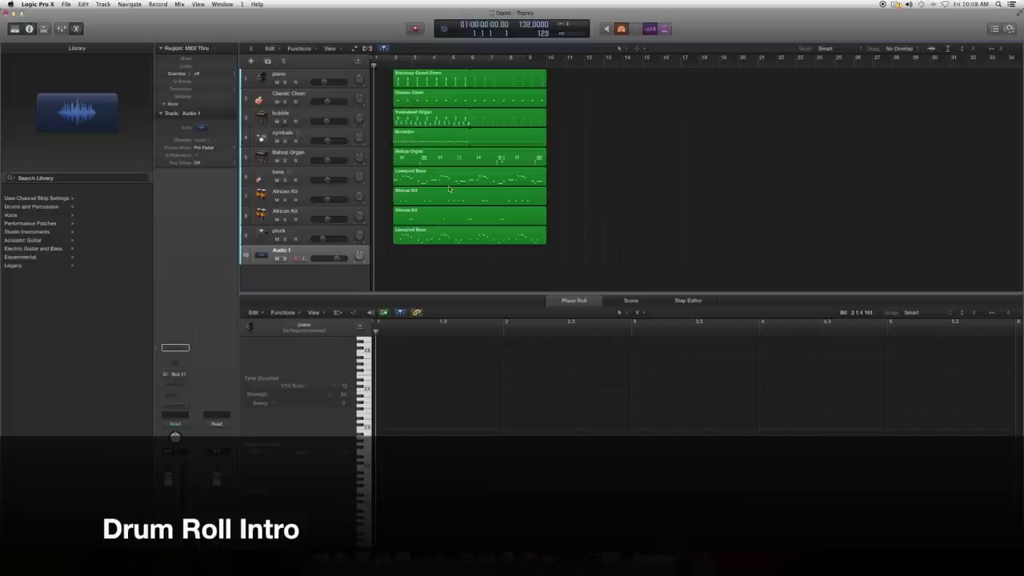
# - Record a drum roll intro on the cymbals track in bar 1, ahead of the Brooklyn region
pyautogui.click(301, 135)
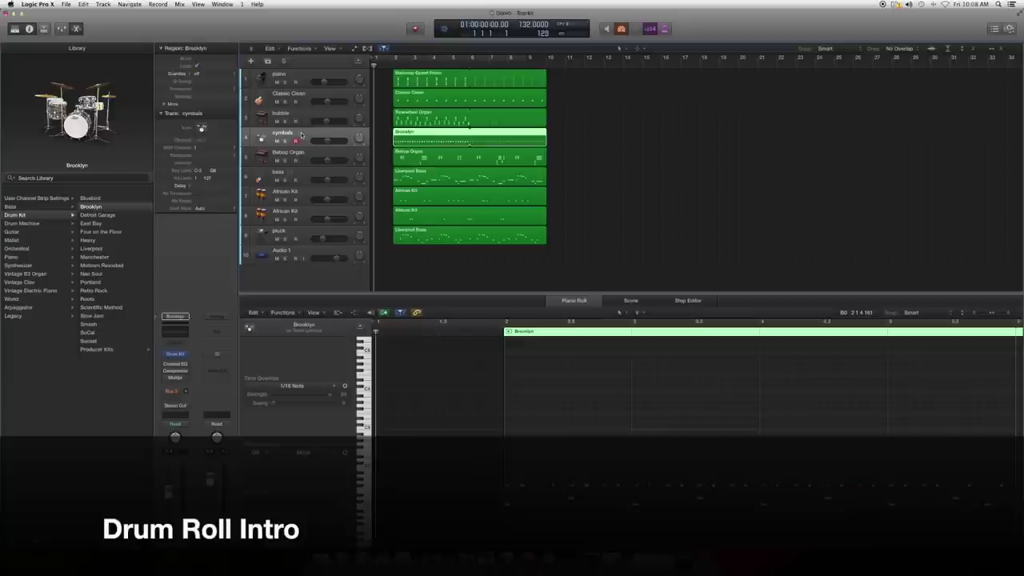
pyautogui.press('r')
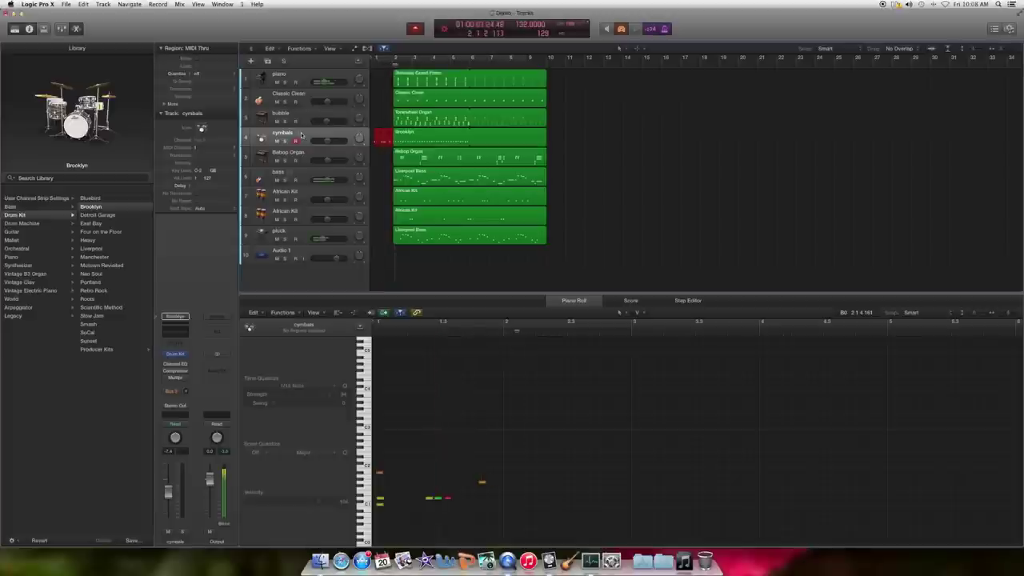
pyautogui.press('space')
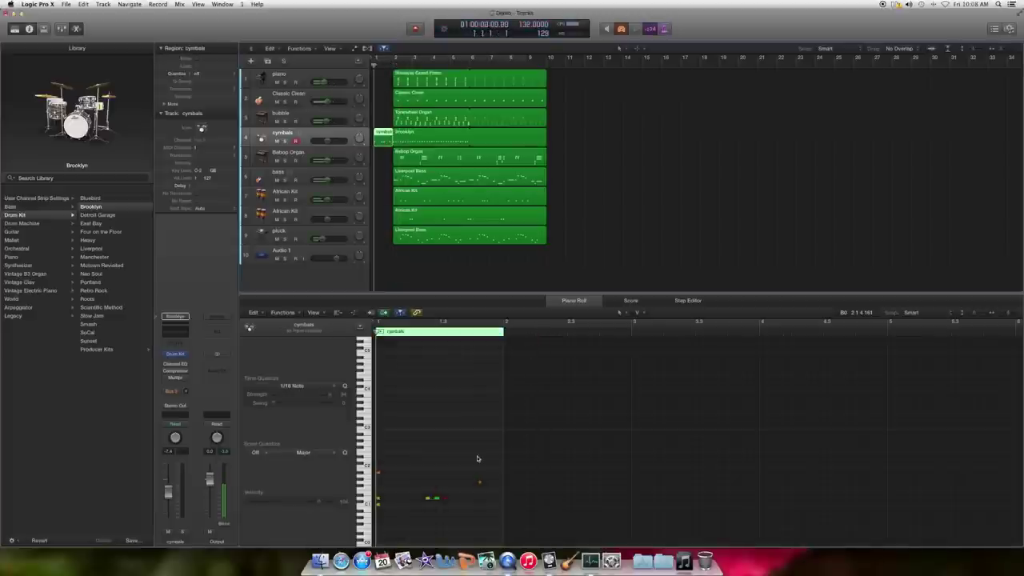
# - Shift the later notes of the recorded drum roll slightly earlier within bar 1 and play back the intro
pyautogui.moveTo(409, 484); pyautogui.dragTo(474, 485)
pyautogui.click(470, 516)
pyautogui.click(460, 492)
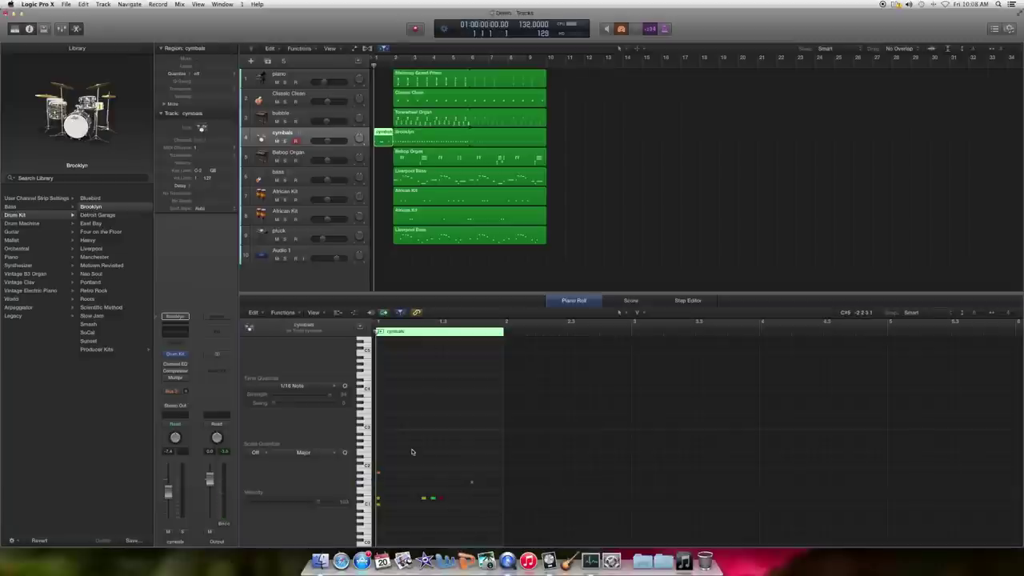
pyautogui.click(417, 263)
pyautogui.press('space')
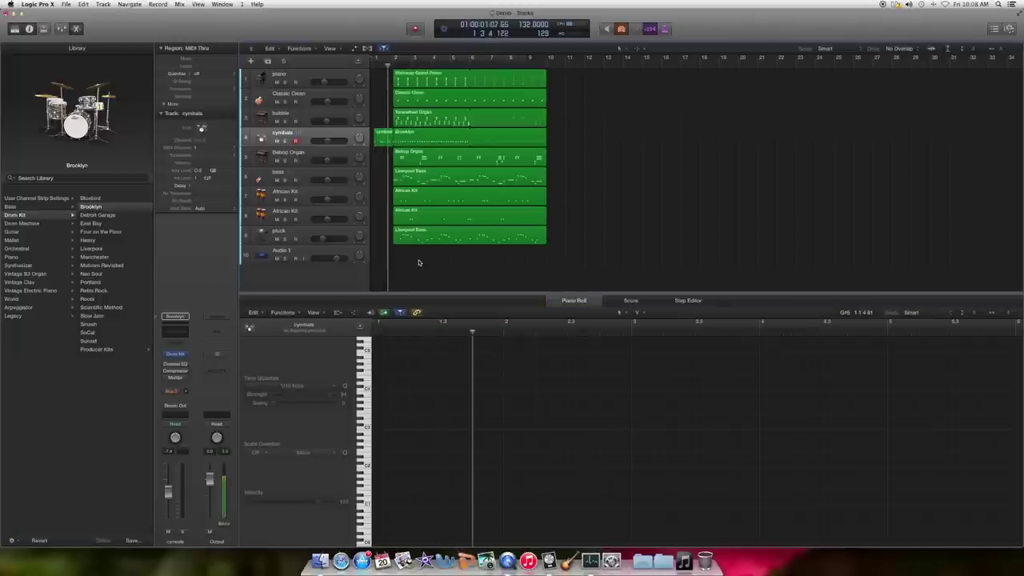
# - Reduce the velocities of the first two notes of the D1 roll in the cymbals intro region and replay from the start
pyautogui.click(382, 140)
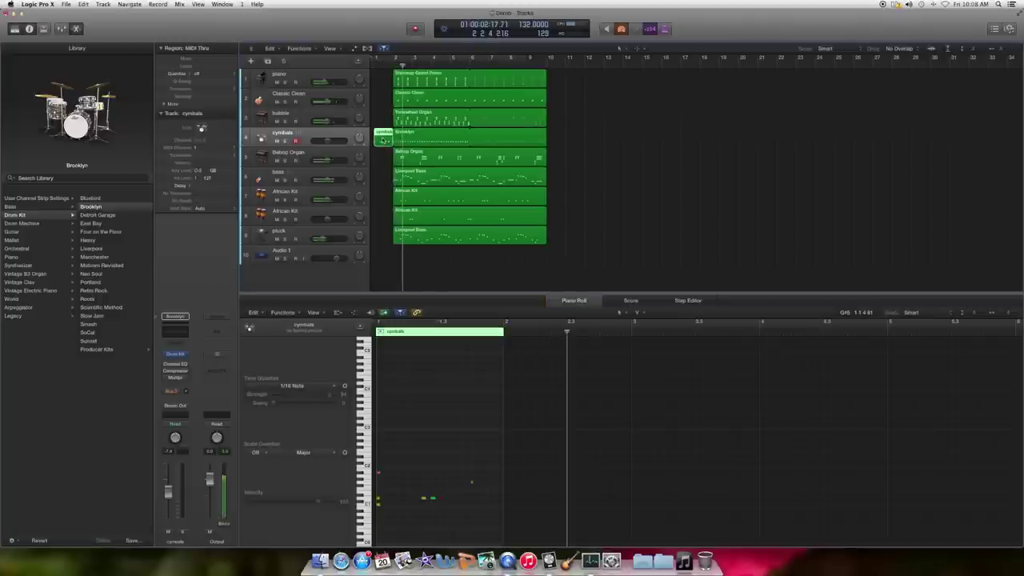
pyautogui.press('super+Right')
pyautogui.press('super+Right')
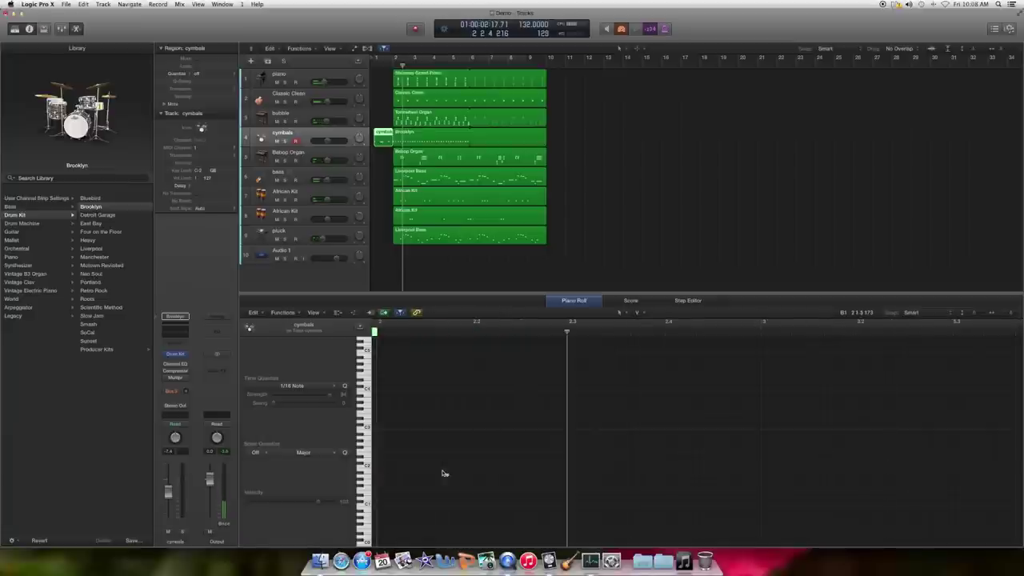
pyautogui.hscroll(-5, 443, 472)
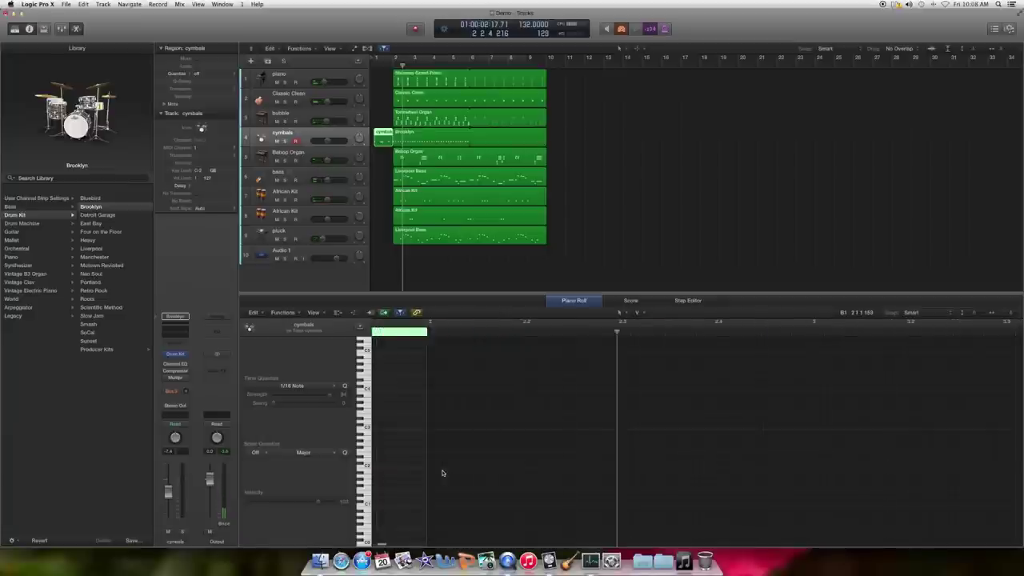
pyautogui.moveTo(514, 500); pyautogui.dragTo(499, 504)
pyautogui.click(501, 504)
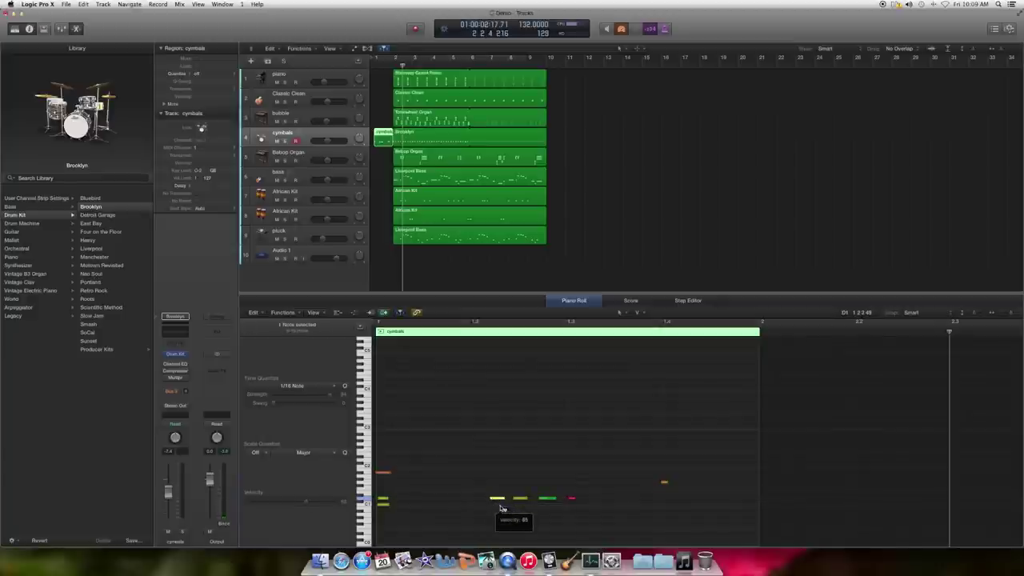
pyautogui.click(522, 500)
pyautogui.click(524, 521)
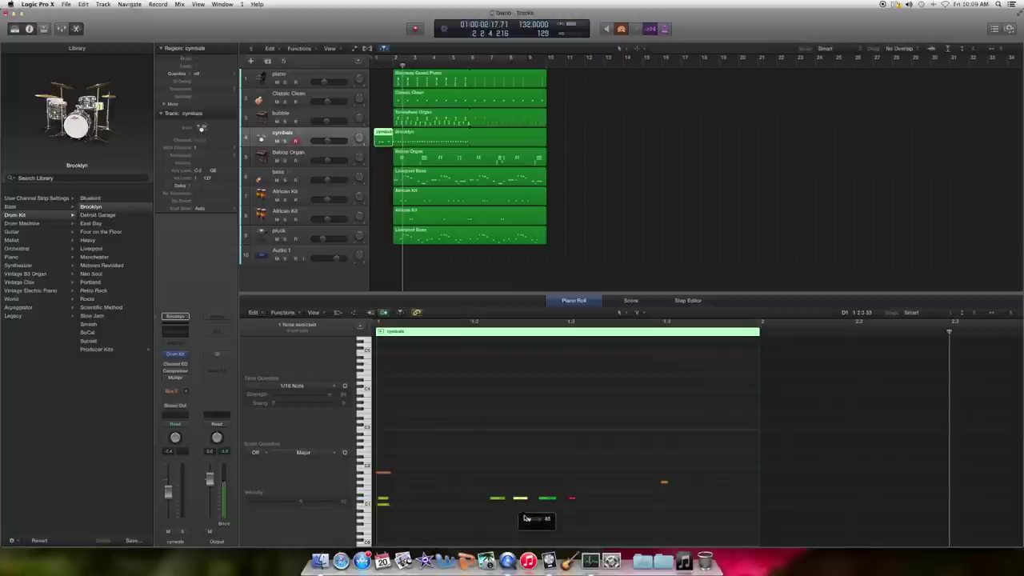
pyautogui.press('Return')
pyautogui.press('space')
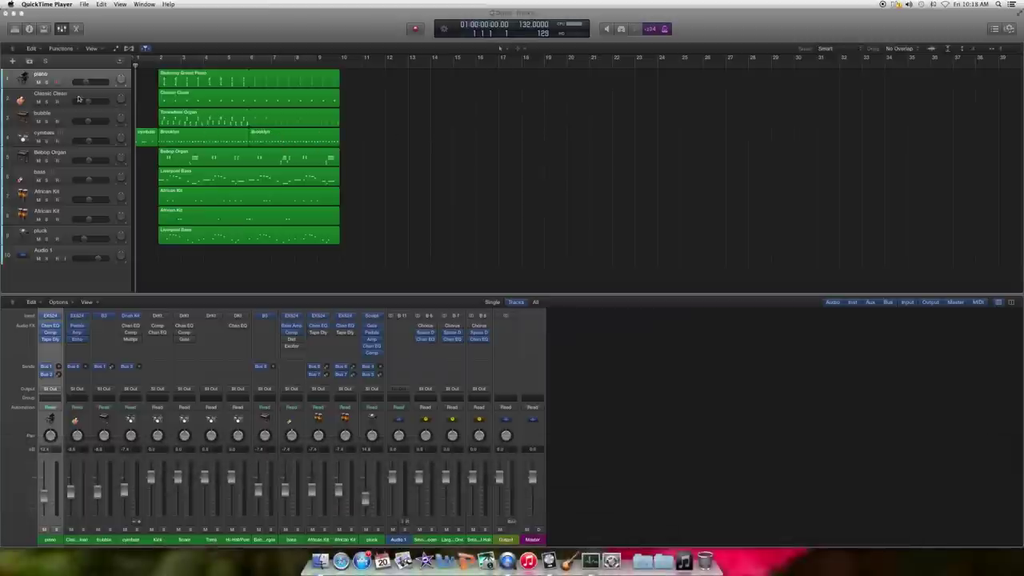
# - Bounce the piano region in place to a new track, deleting the source and including the audio tail in the file
pyautogui.click(248, 81)
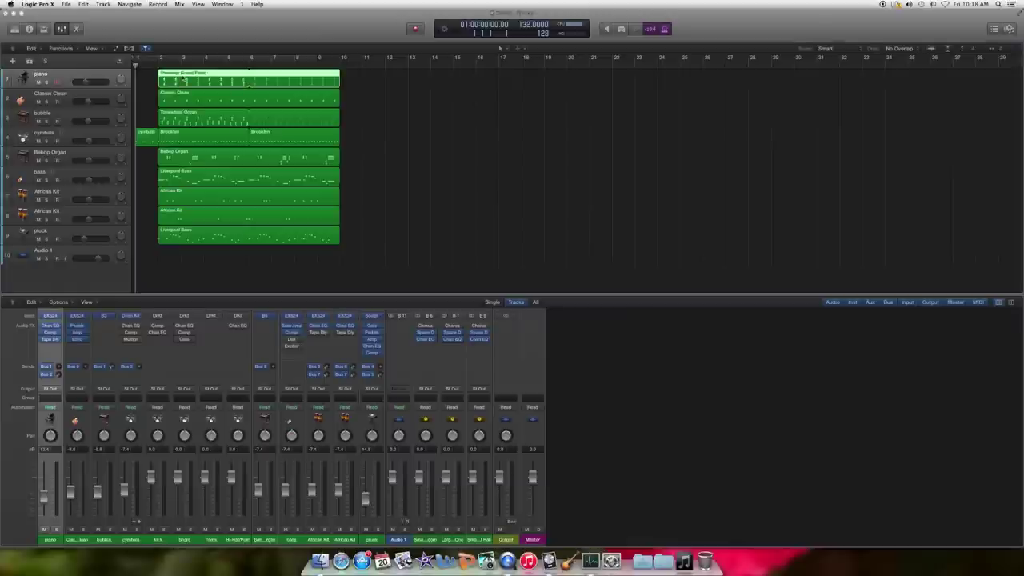
pyautogui.rightClick(184, 77)
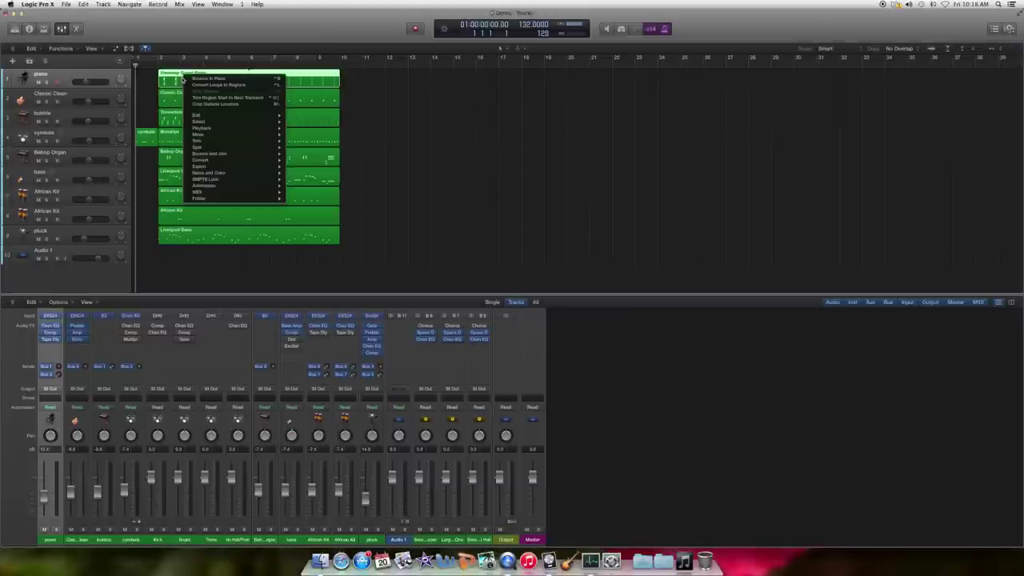
pyautogui.click(221, 85)
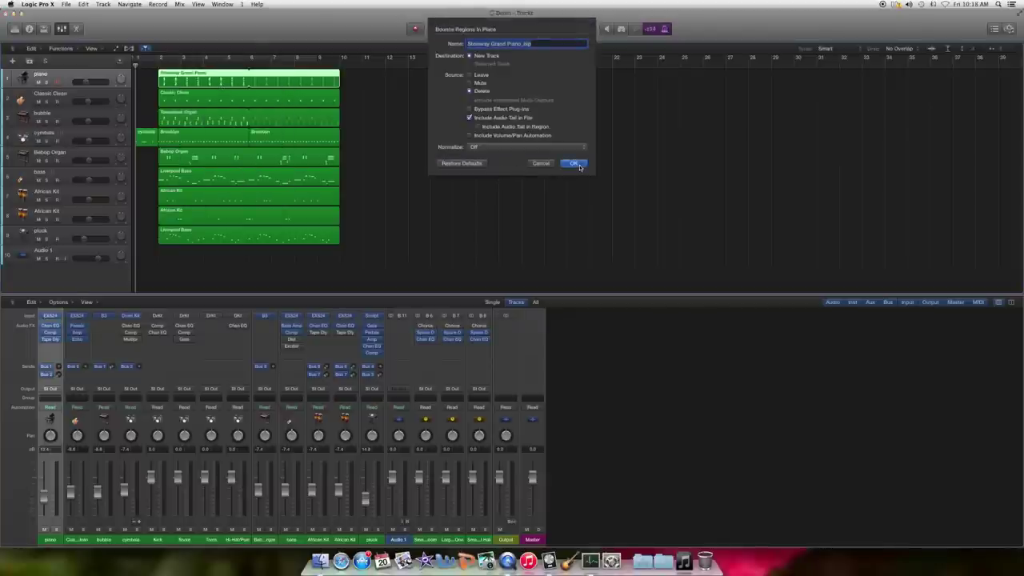
pyautogui.click(573, 163)
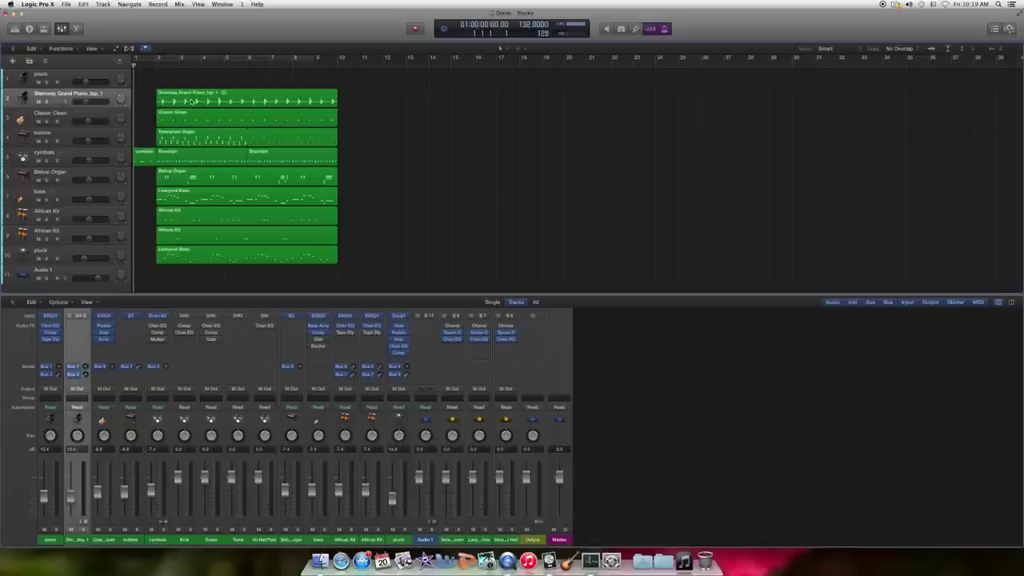
# - Delete the emptied original piano track, keeping the bounced Steinway Grand Piano audio track
pyautogui.click(64, 76)
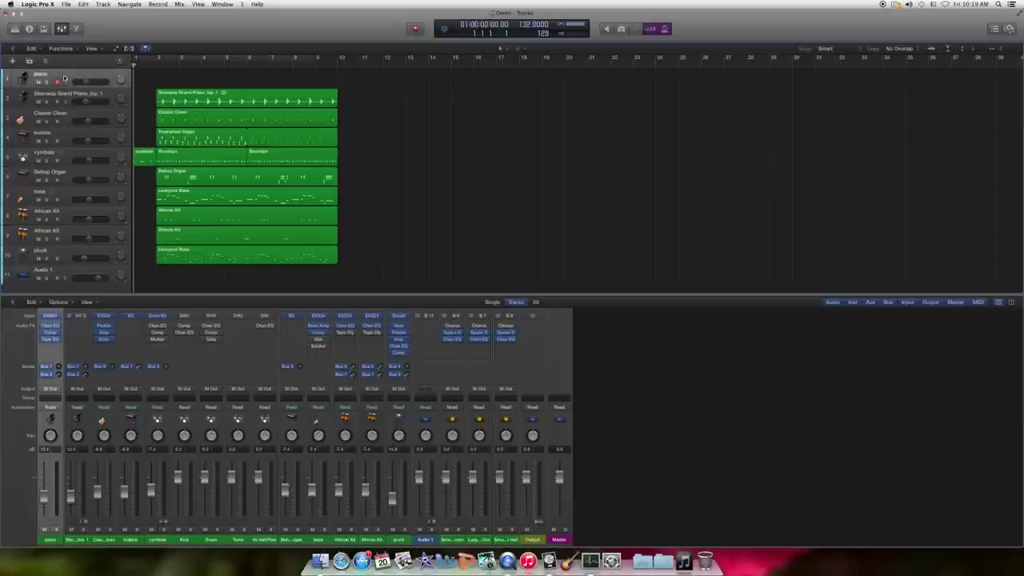
pyautogui.press('super+BackSpace')
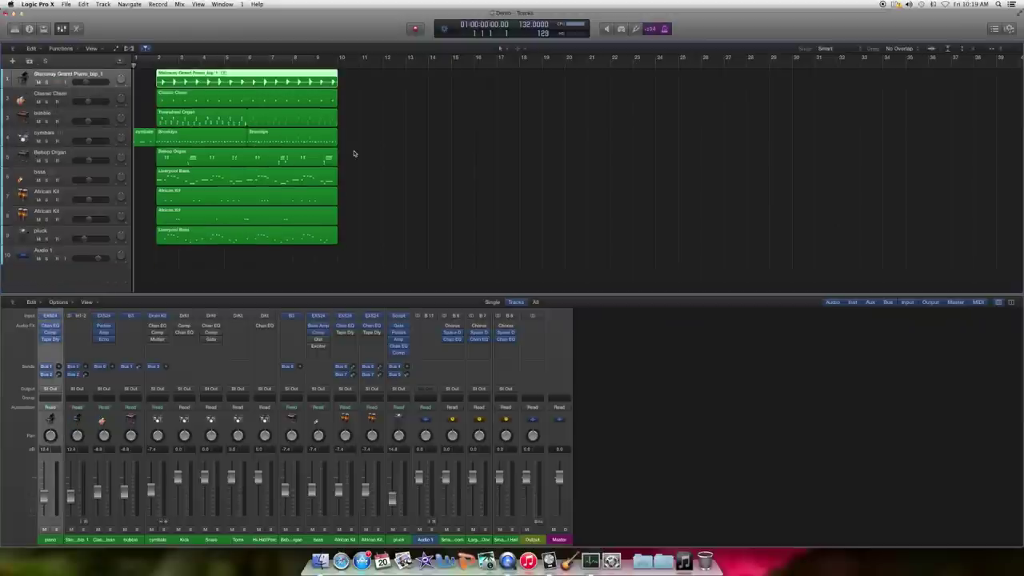
pyautogui.click(516, 567)
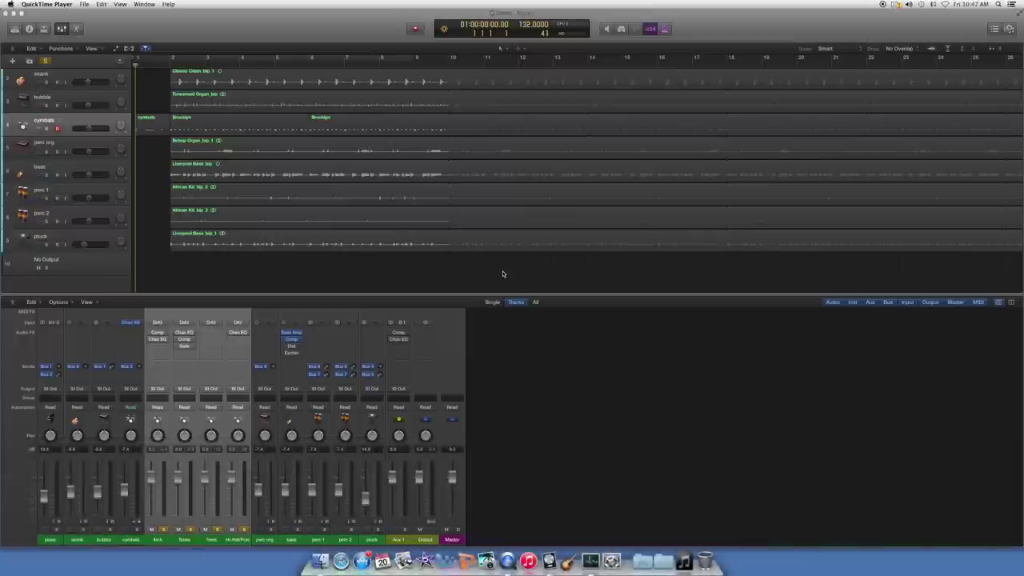
# - Play the soloed drum channels, stop playback, and unsolo the Snare, Toms and Hi-Hat channels to leave only Kick soloed
pyautogui.click(502, 273)
pyautogui.press('space')
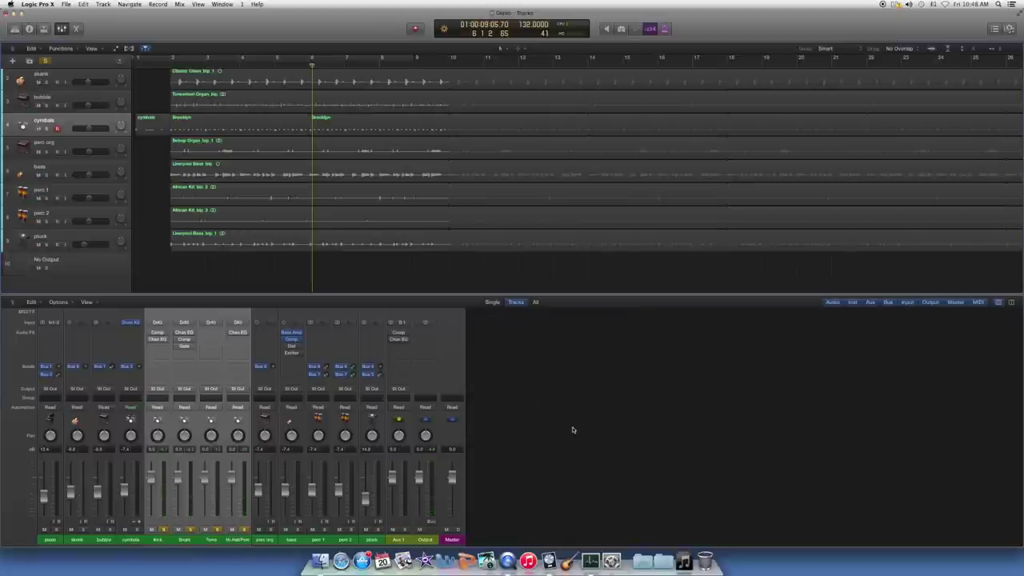
pyautogui.click(540, 404)
pyautogui.click(191, 531)
pyautogui.click(217, 530)
pyautogui.click(159, 541)
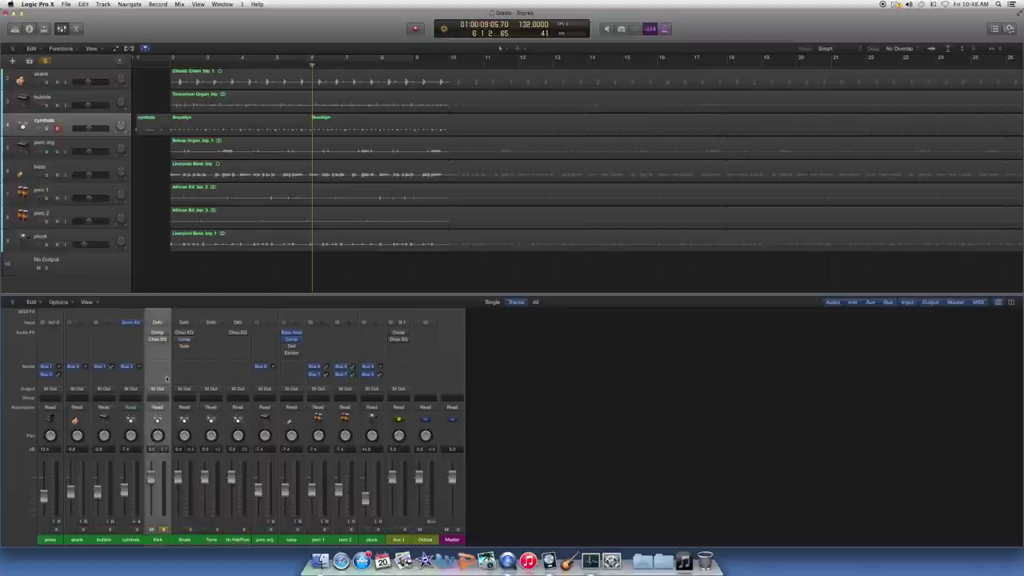
# - Open the Kick channel's Compressor and Channel EQ and arrange their windows side by side
pyautogui.click(157, 334)
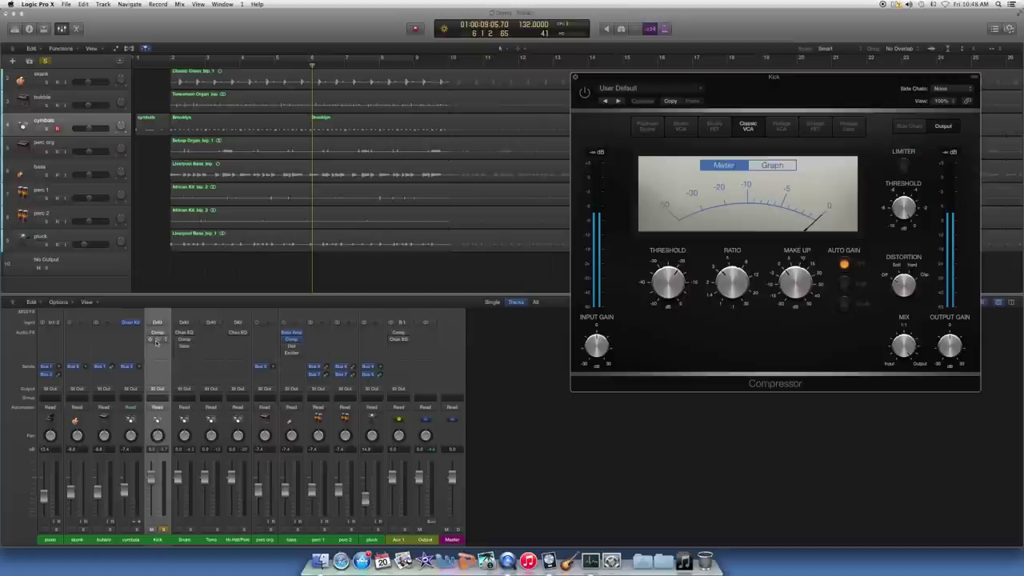
pyautogui.click(156, 341)
pyautogui.moveTo(785, 42); pyautogui.dragTo(338, 187)
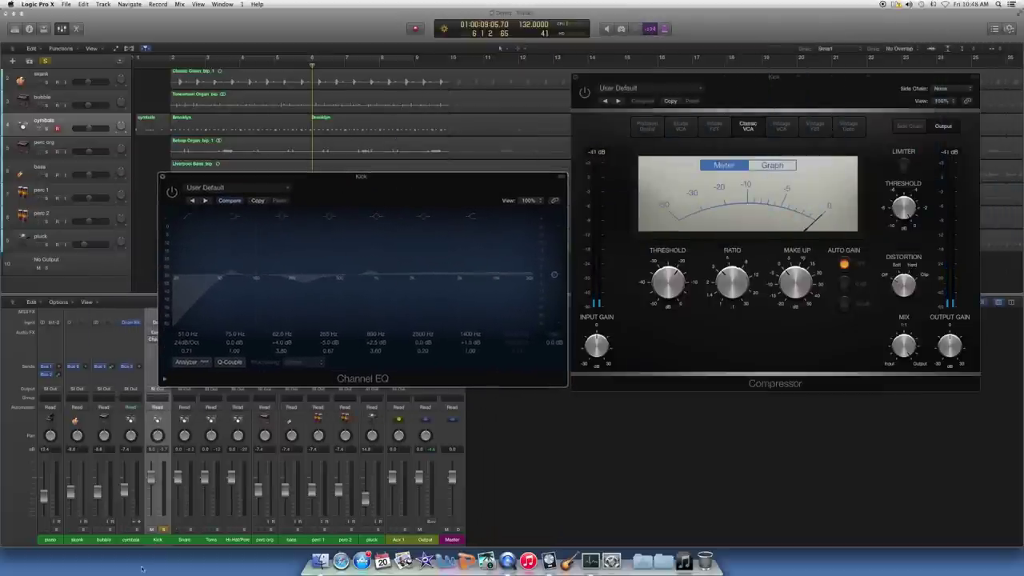
# - Play the soloed Kick channel and switch its Compressor off and on repeatedly to compare the sound
pyautogui.click(164, 530)
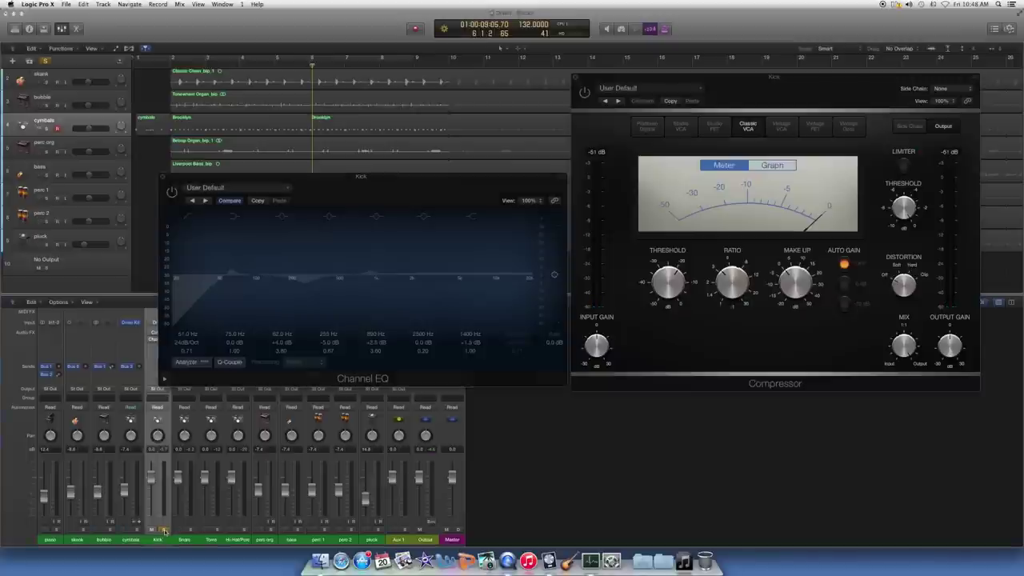
pyautogui.click(164, 530)
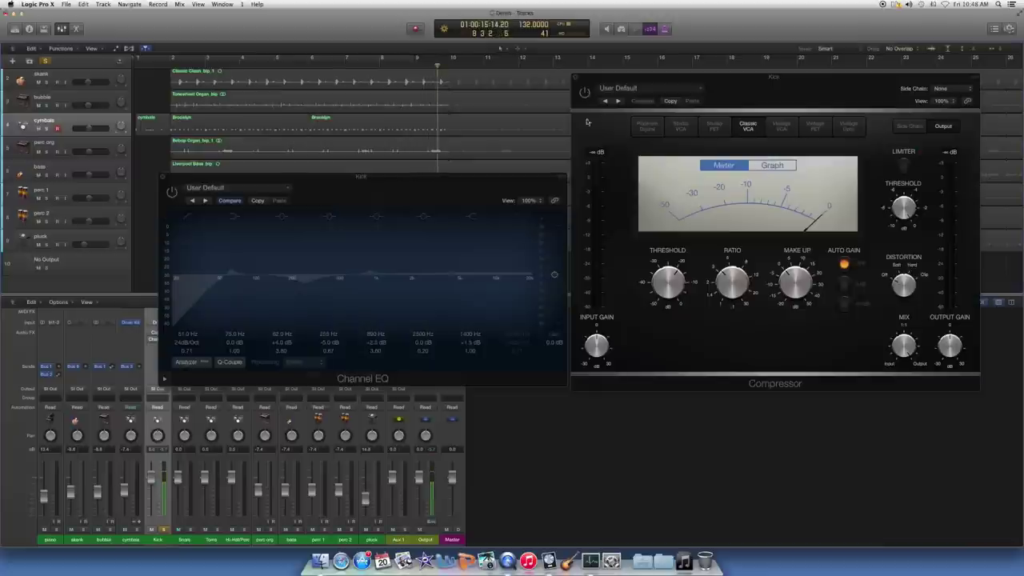
pyautogui.click(586, 92)
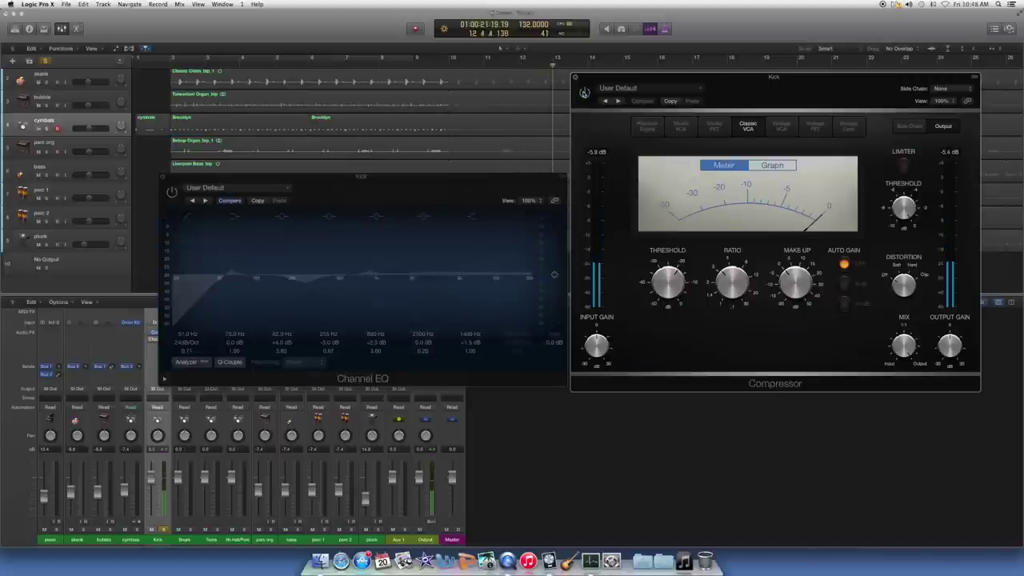
pyautogui.click(584, 93)
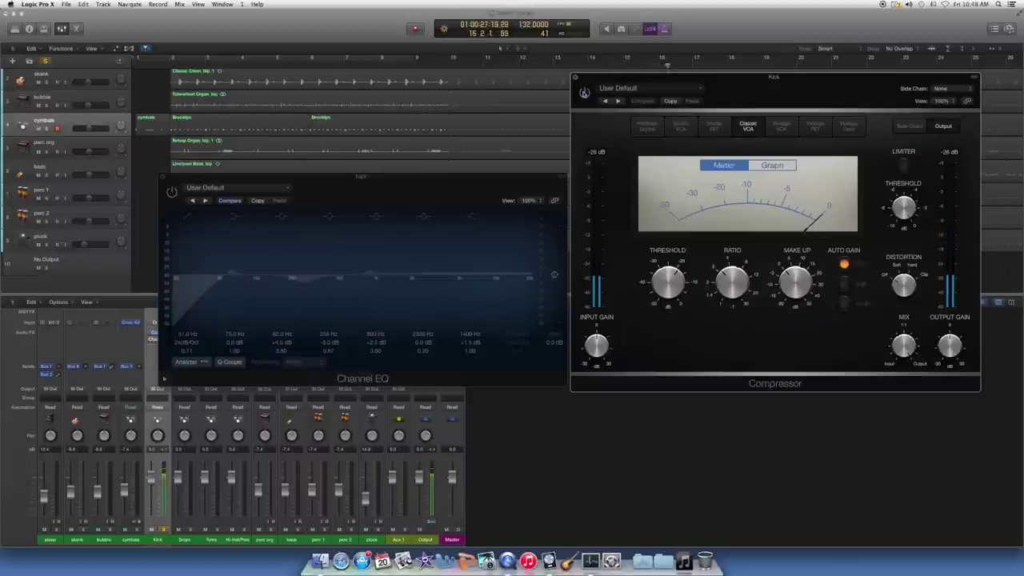
pyautogui.click(584, 93)
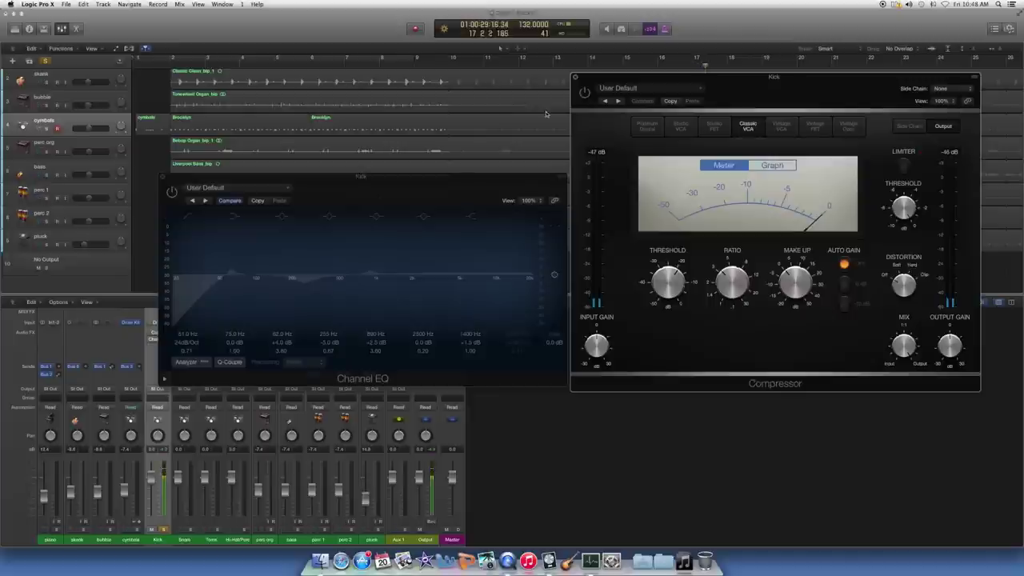
pyautogui.click(583, 93)
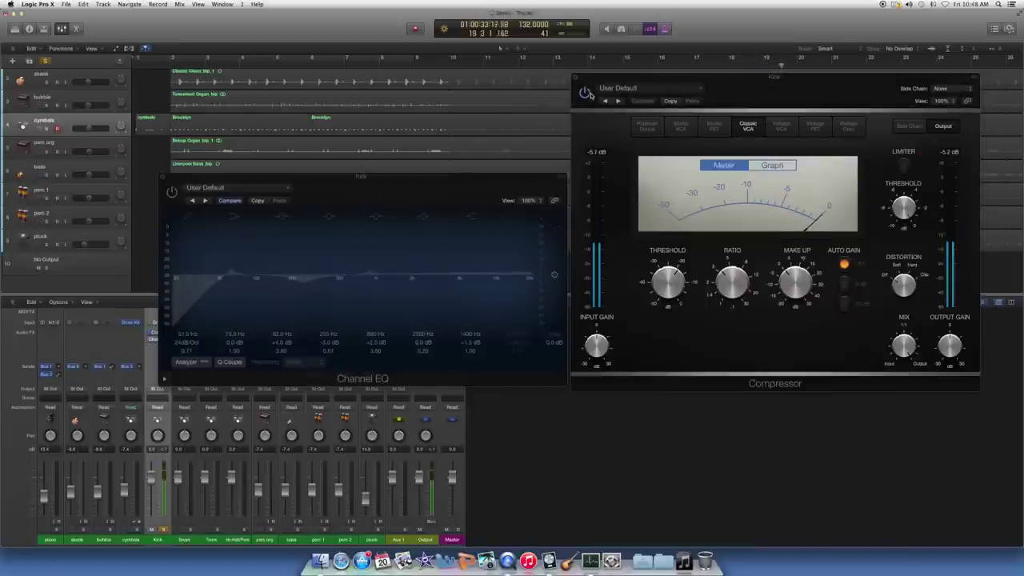
pyautogui.click(584, 93)
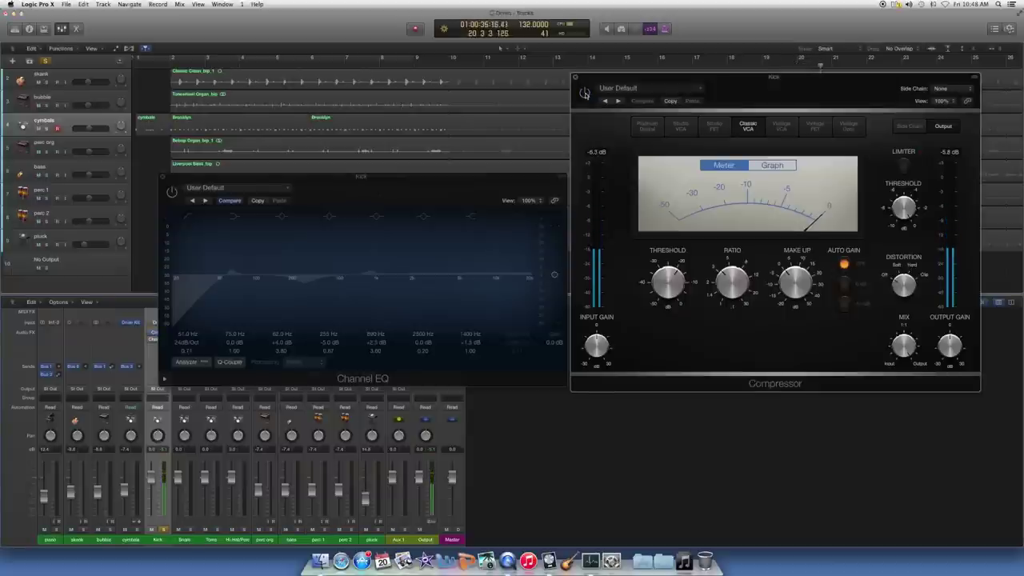
pyautogui.click(584, 94)
pyautogui.click(585, 93)
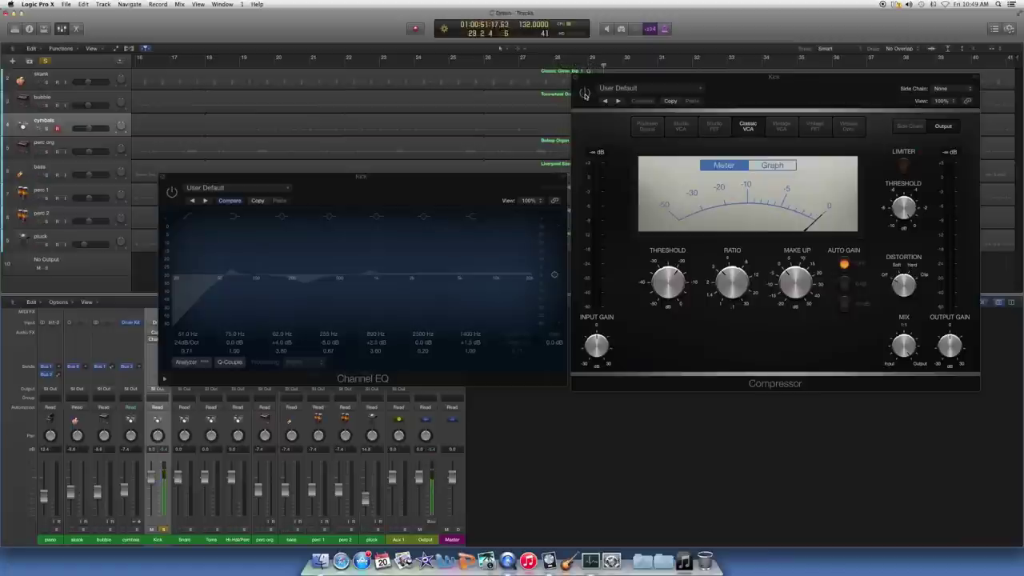
# - Enable the Kick's Compressor and Channel EQ, and replay the track while comparing the kick with its EQ bypassed and active
pyautogui.click(585, 94)
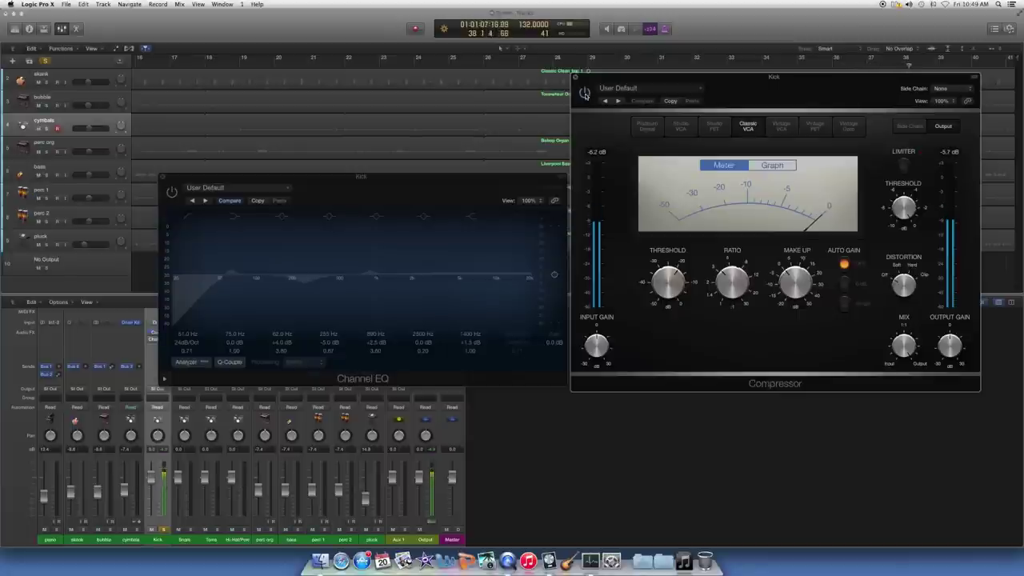
pyautogui.click(347, 174)
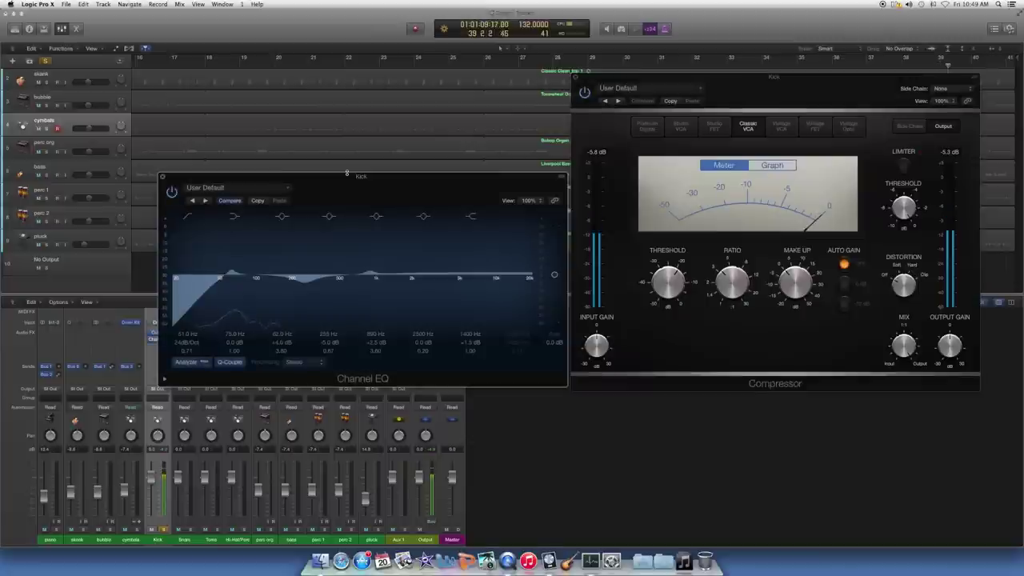
pyautogui.moveTo(354, 178); pyautogui.dragTo(732, 166)
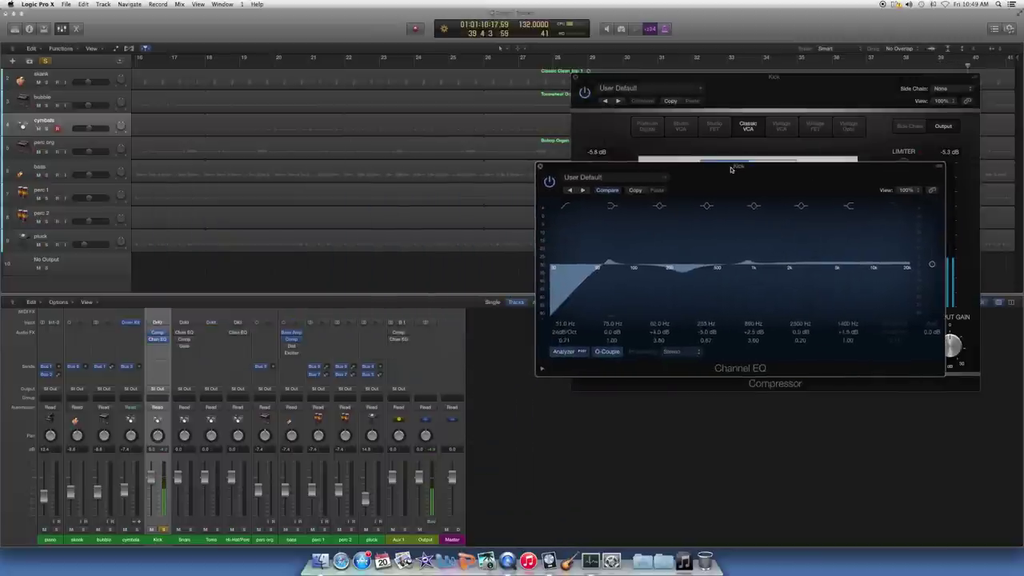
pyautogui.click(549, 181)
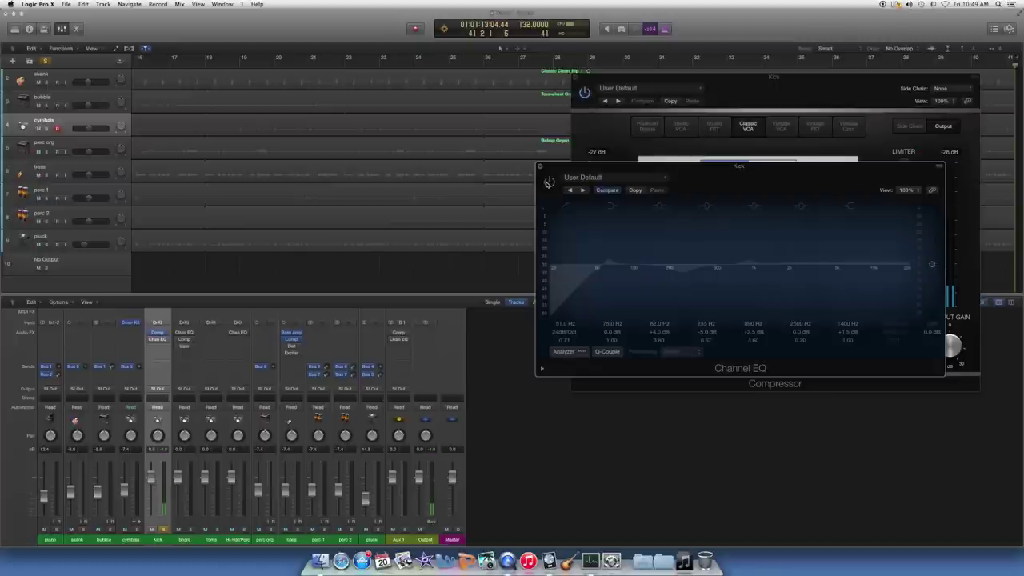
pyautogui.press('Return')
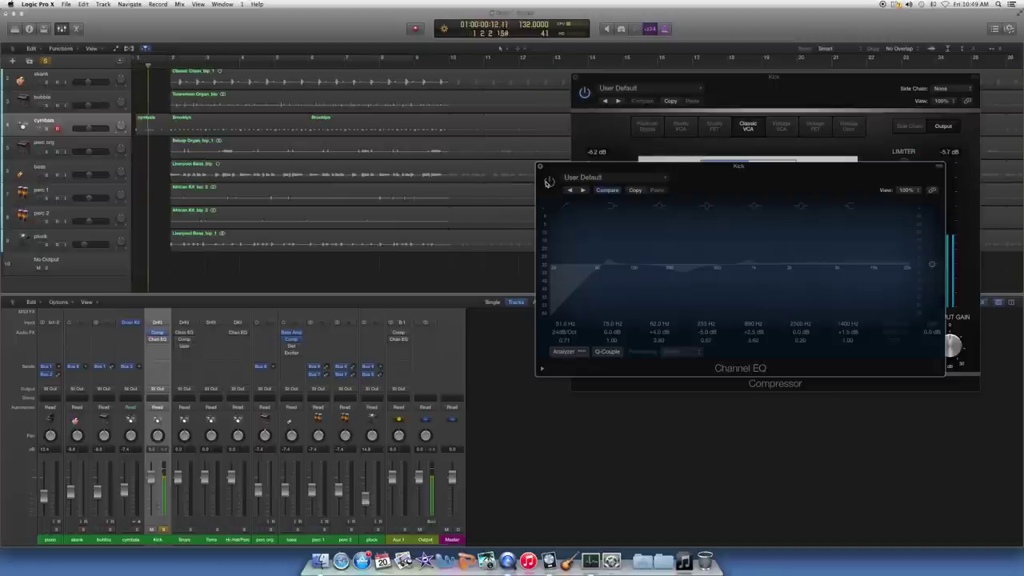
pyautogui.click(548, 181)
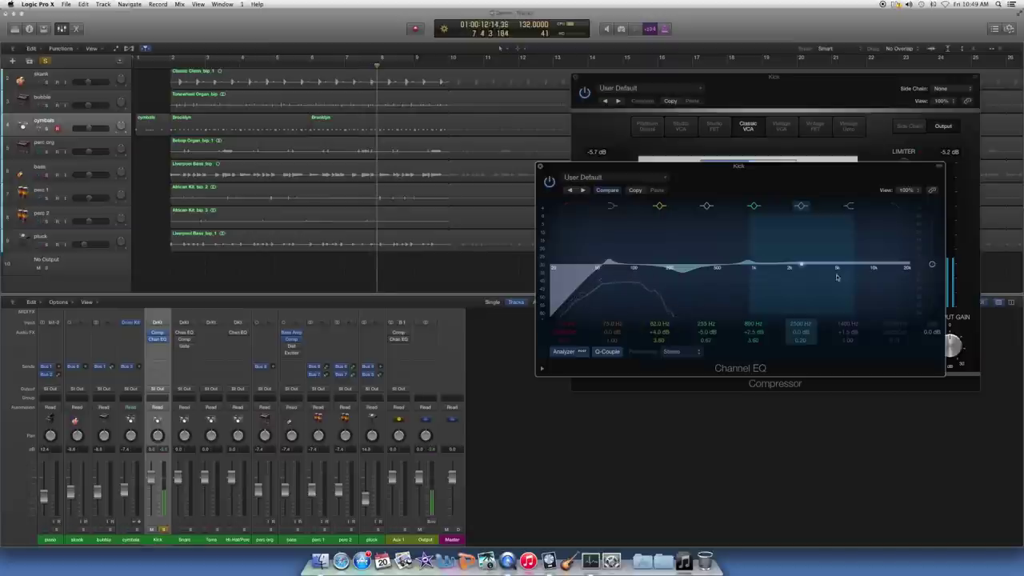
# - Boost the Kick EQ's upper-mid peak to +4.5 dB at 870 Hz and shift the neighbouring 2500 Hz band higher
pyautogui.moveTo(747, 266)
pyautogui.mouseDown()
pyautogui.moveTo(753, 245)
pyautogui.moveTo(749, 259)
pyautogui.mouseUp()
pyautogui.moveTo(807, 280); pyautogui.dragTo(823, 281)
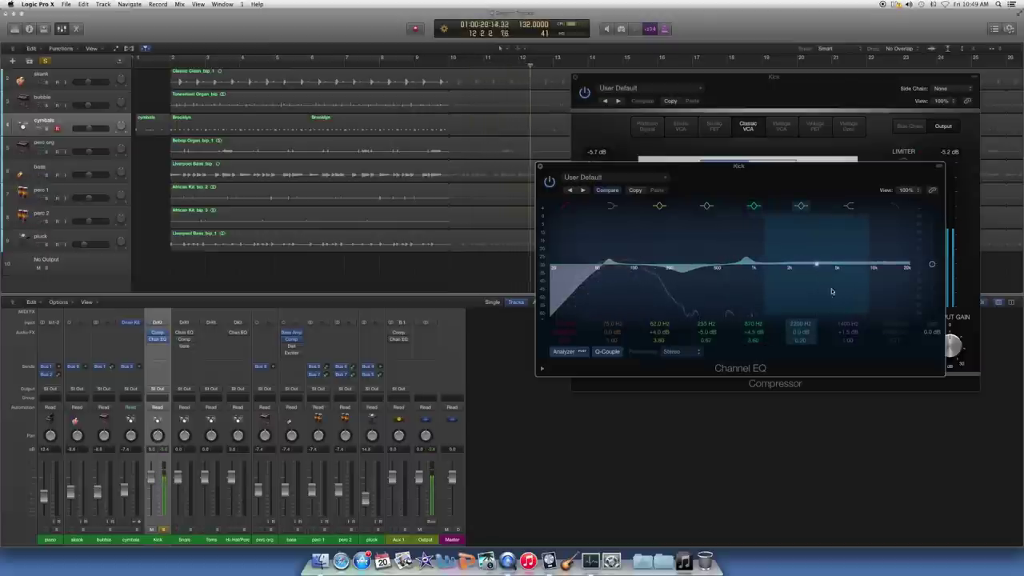
pyautogui.moveTo(770, 263); pyautogui.dragTo(770, 261)
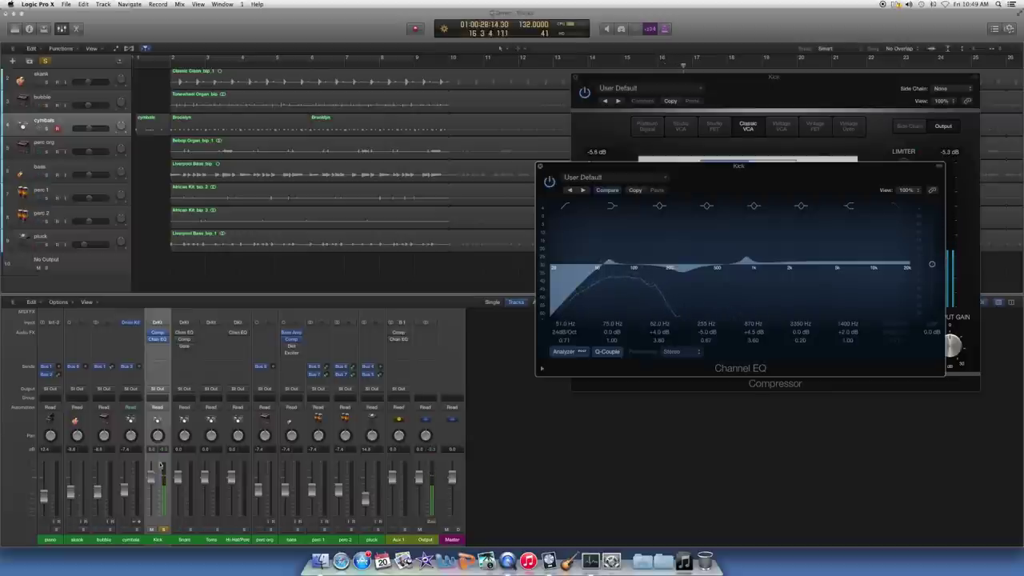
# - Move the solo from the Kick to the Snare channel, muting the Kick, and close the Kick's Compressor and Channel EQ windows
pyautogui.click(162, 530)
pyautogui.click(152, 530)
pyautogui.click(179, 530)
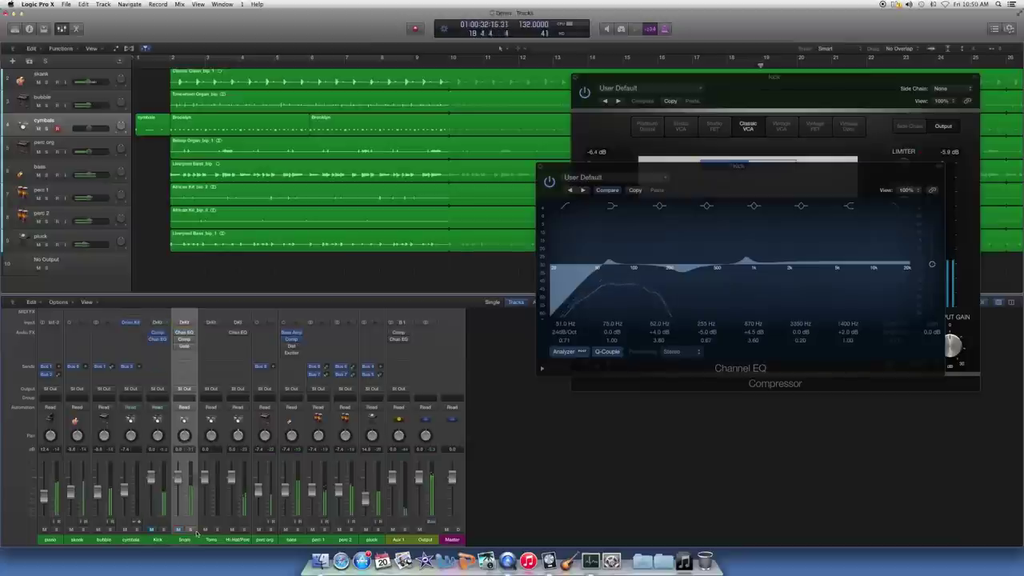
pyautogui.click(190, 530)
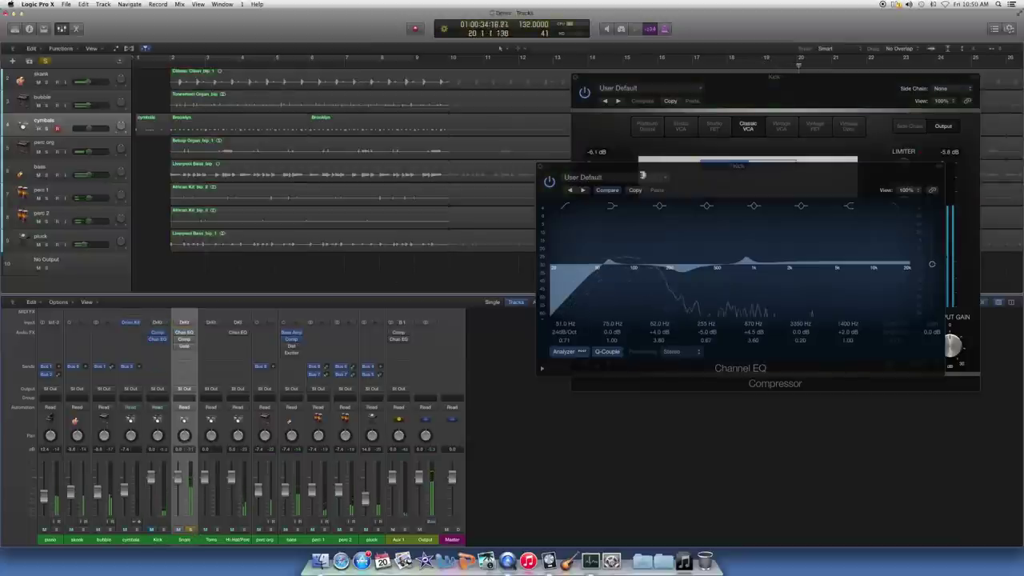
pyautogui.click(578, 77)
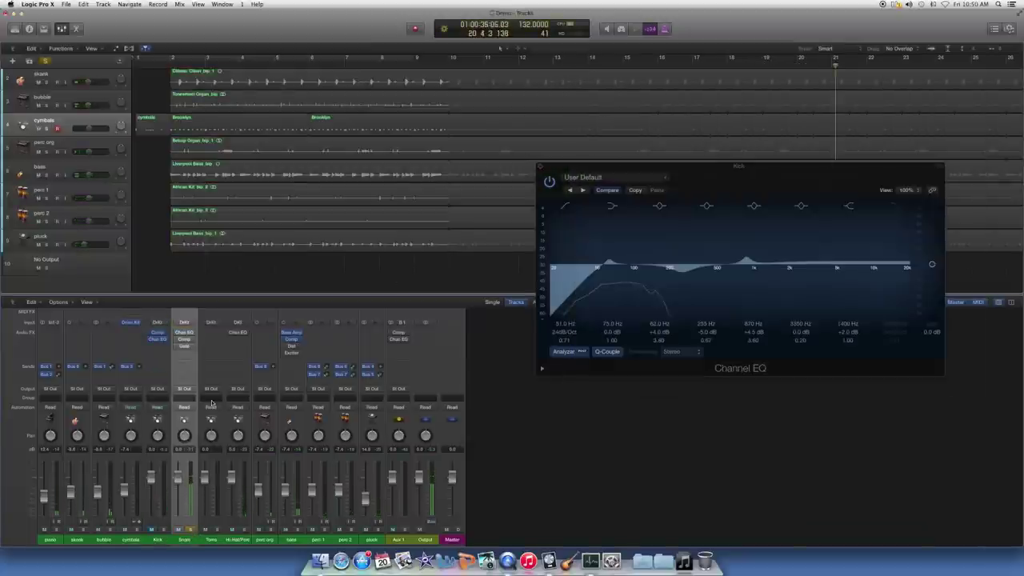
pyautogui.click(544, 165)
# - Open the Snare channel's Channel EQ and Compressor and move both windows clear of the mixer's channel strips
pyautogui.click(184, 332)
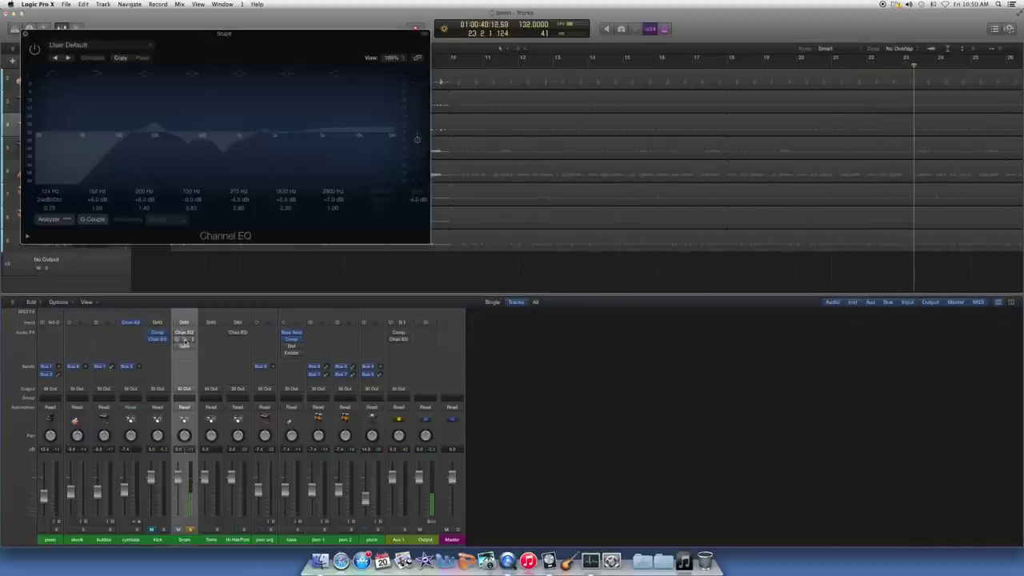
pyautogui.click(184, 342)
pyautogui.moveTo(188, 45); pyautogui.dragTo(651, 66)
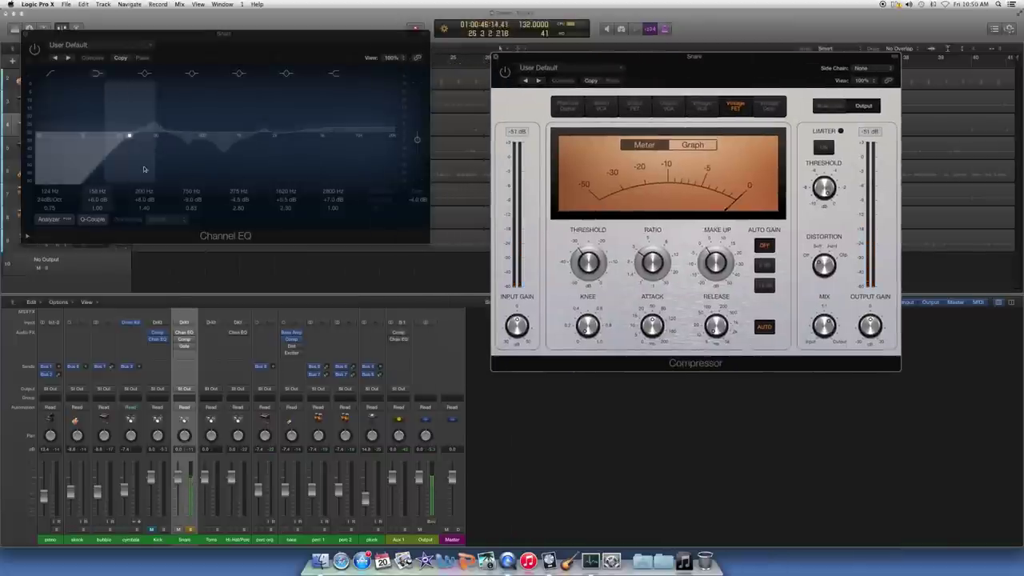
pyautogui.click(182, 338)
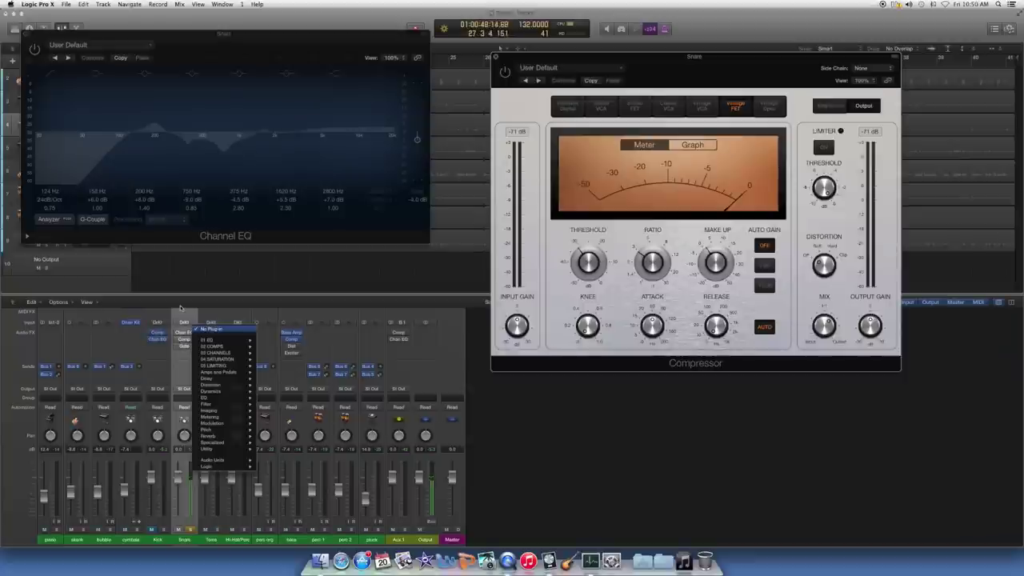
pyautogui.click(180, 307)
pyautogui.moveTo(226, 35); pyautogui.dragTo(606, 164)
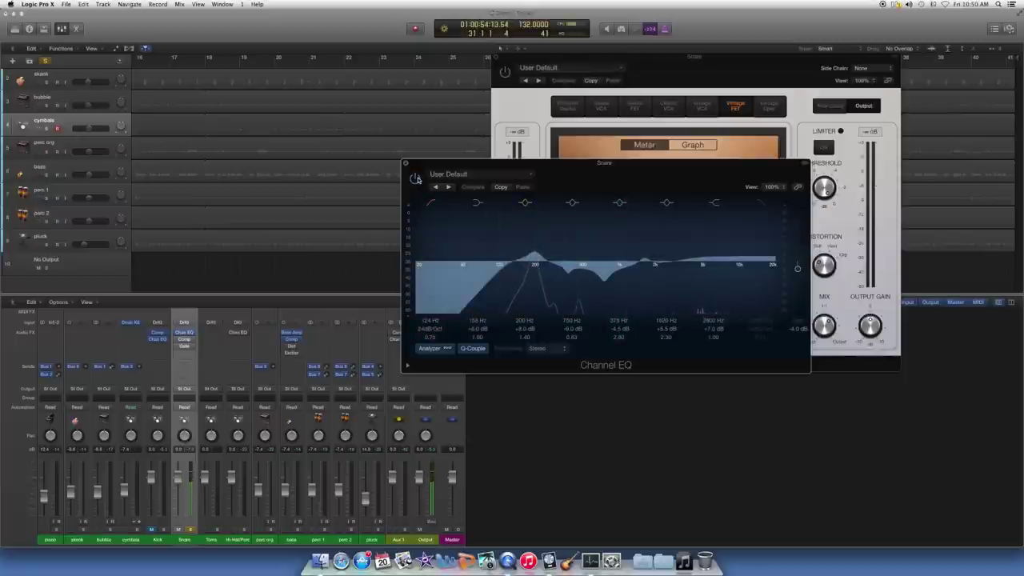
# - Enable the Snare's Channel EQ and lower its output gain to -8.0 dB, comparing the level with the EQ bypassed
pyautogui.click(416, 178)
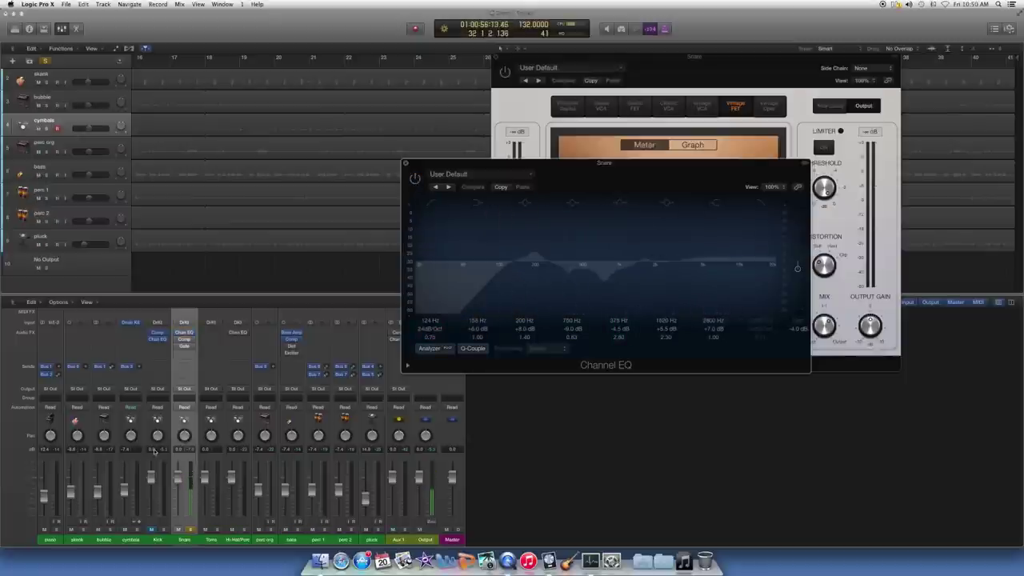
pyautogui.click(190, 451)
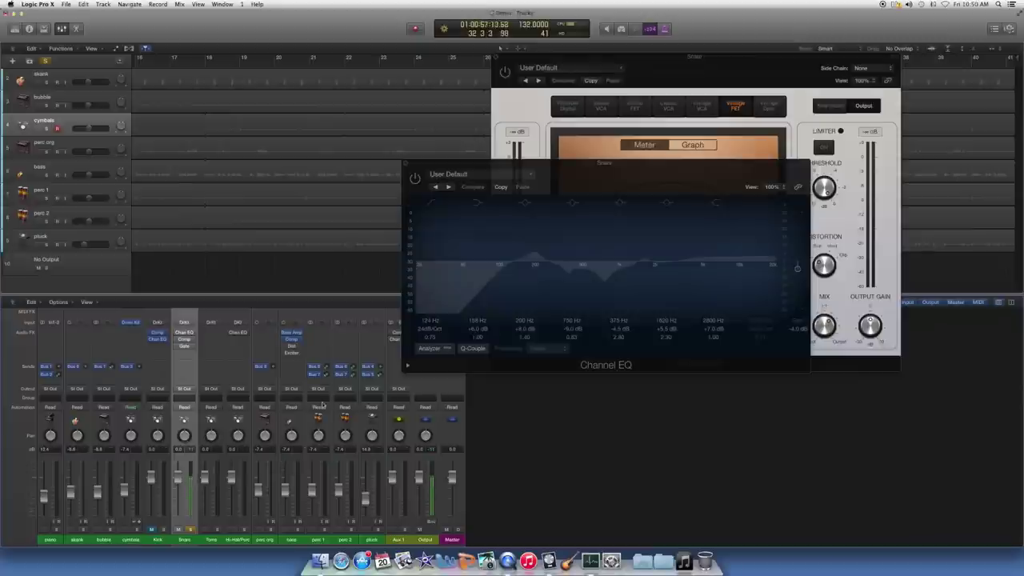
pyautogui.click(414, 179)
pyautogui.moveTo(798, 268); pyautogui.dragTo(798, 280)
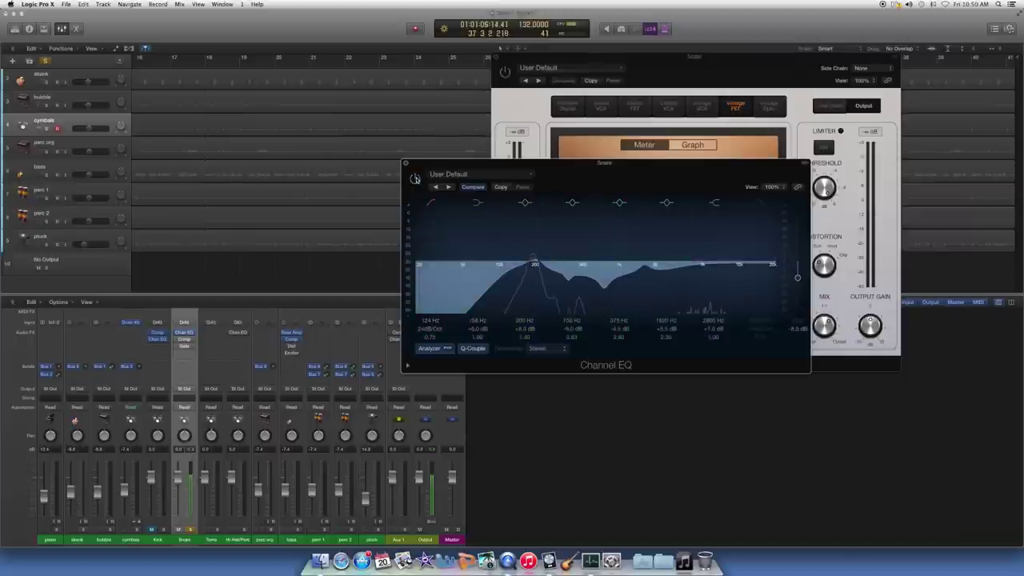
pyautogui.click(415, 179)
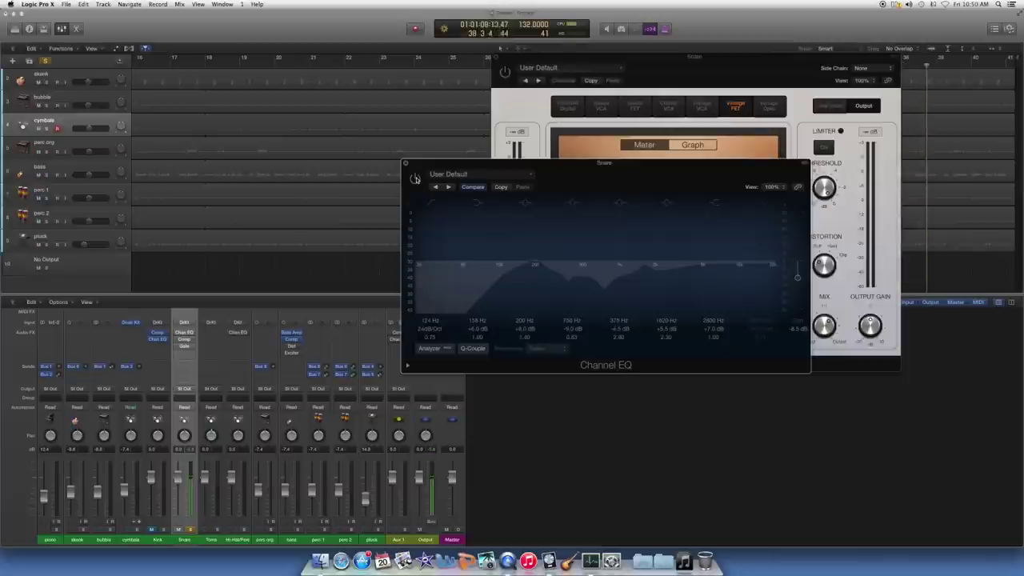
pyautogui.click(414, 179)
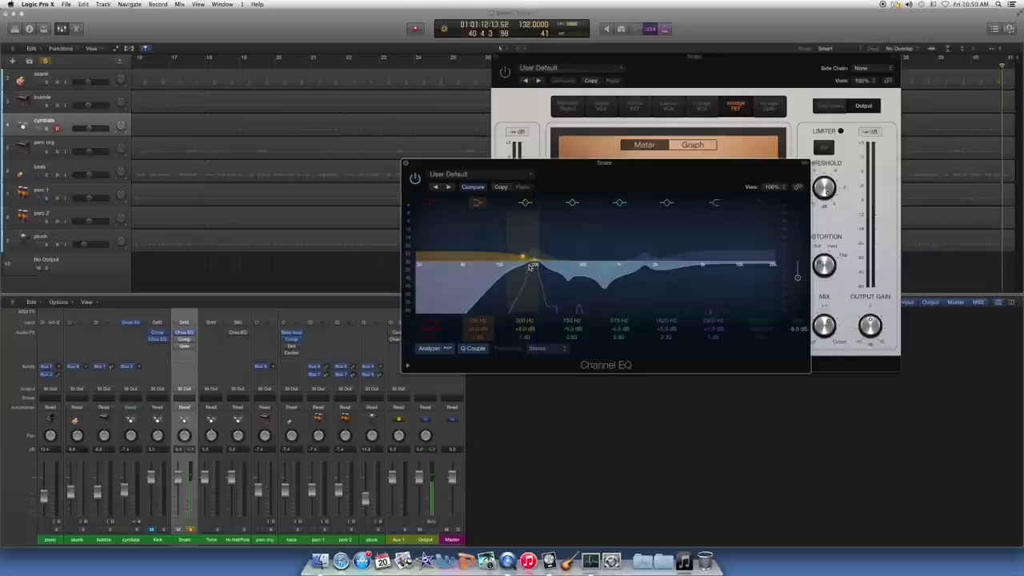
pyautogui.moveTo(797, 281); pyautogui.dragTo(798, 280)
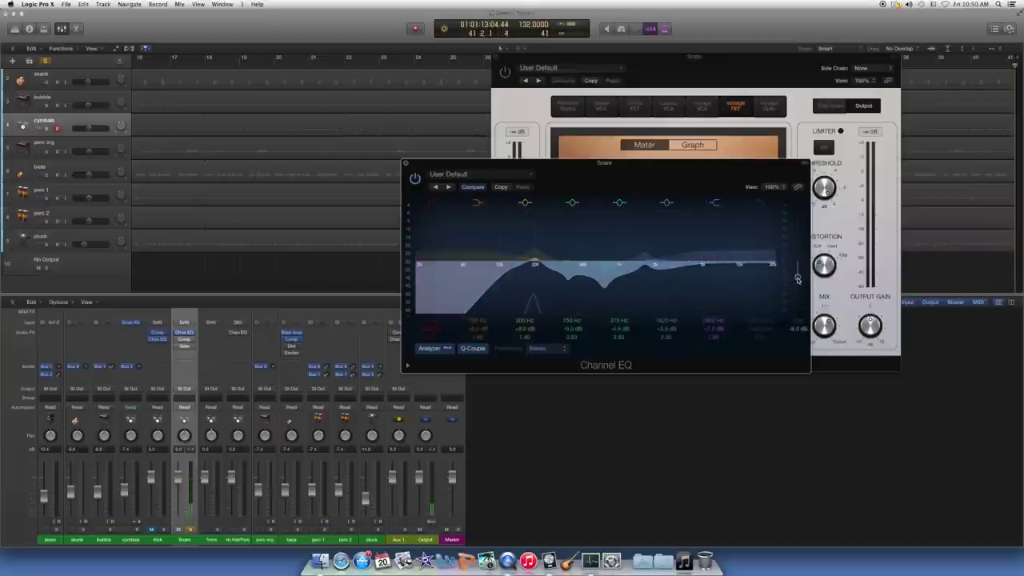
# - Replay from the start, enable the Snare's Compressor and Noise Gate, and arrange their windows around the Channel EQ
pyautogui.press('Return')
pyautogui.press('space')
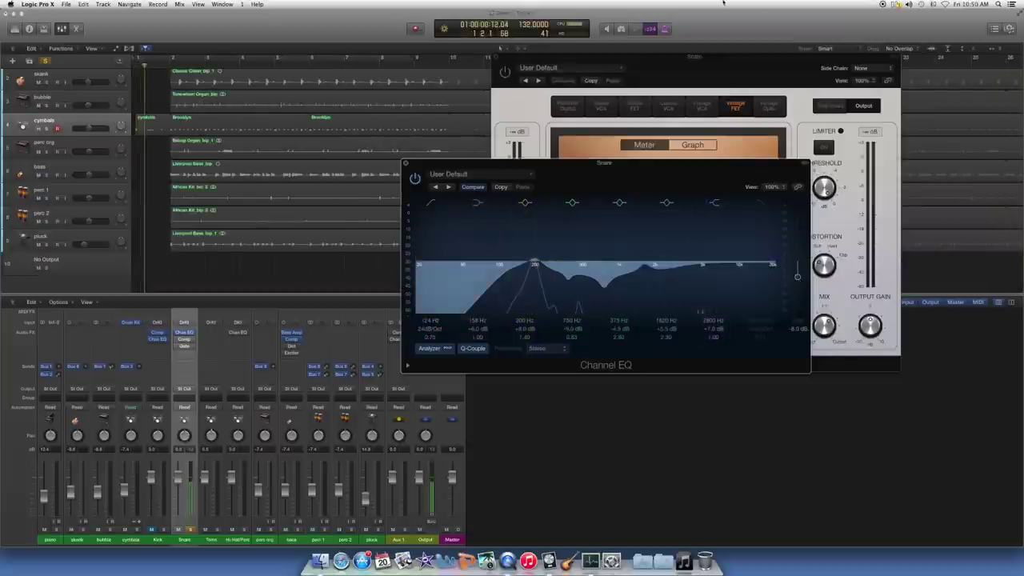
pyautogui.click(535, 53)
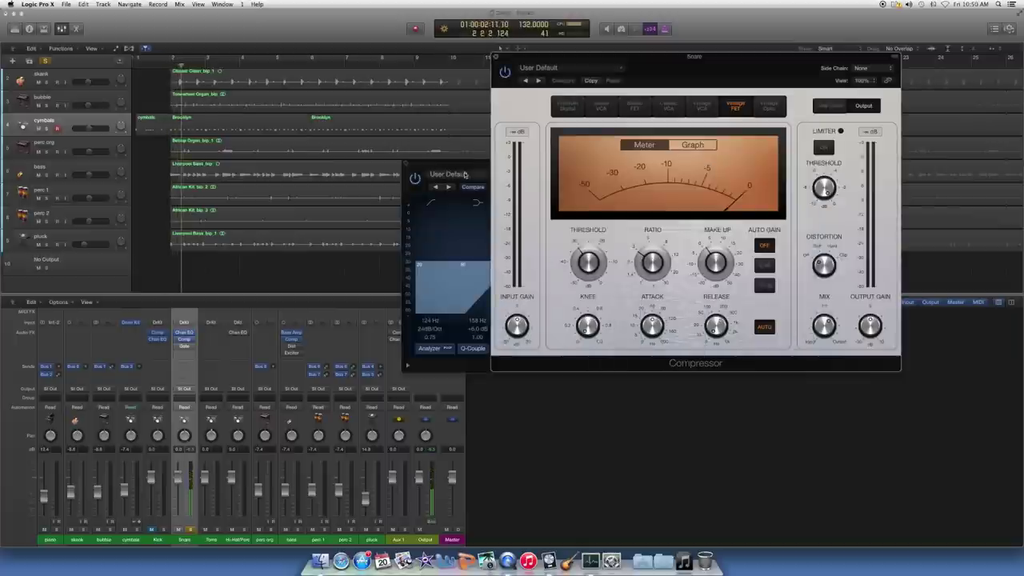
pyautogui.click(477, 166)
pyautogui.moveTo(477, 167); pyautogui.dragTo(565, 315)
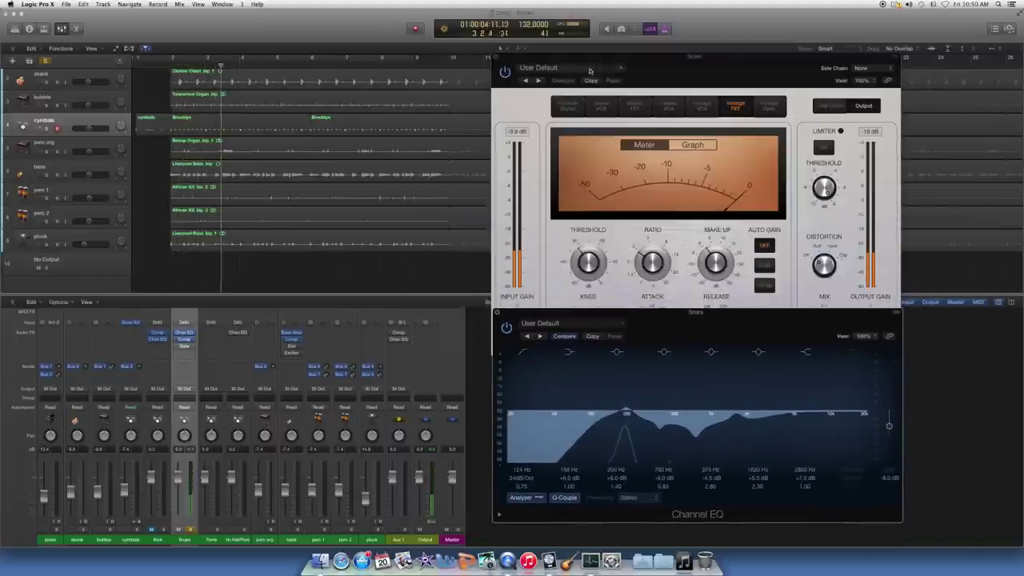
pyautogui.click(658, 59)
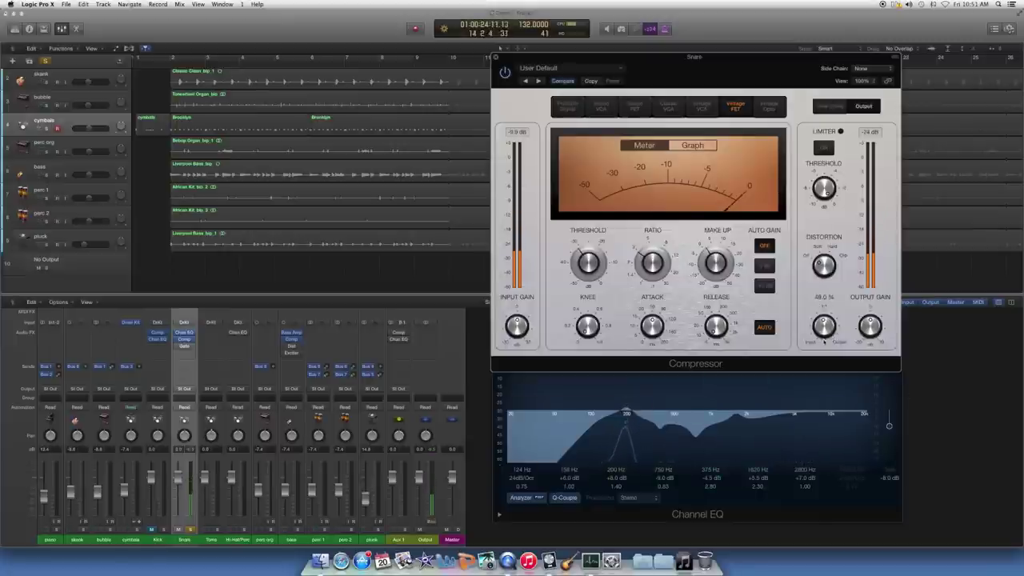
pyautogui.click(184, 347)
pyautogui.moveTo(112, 40); pyautogui.dragTo(416, 95)
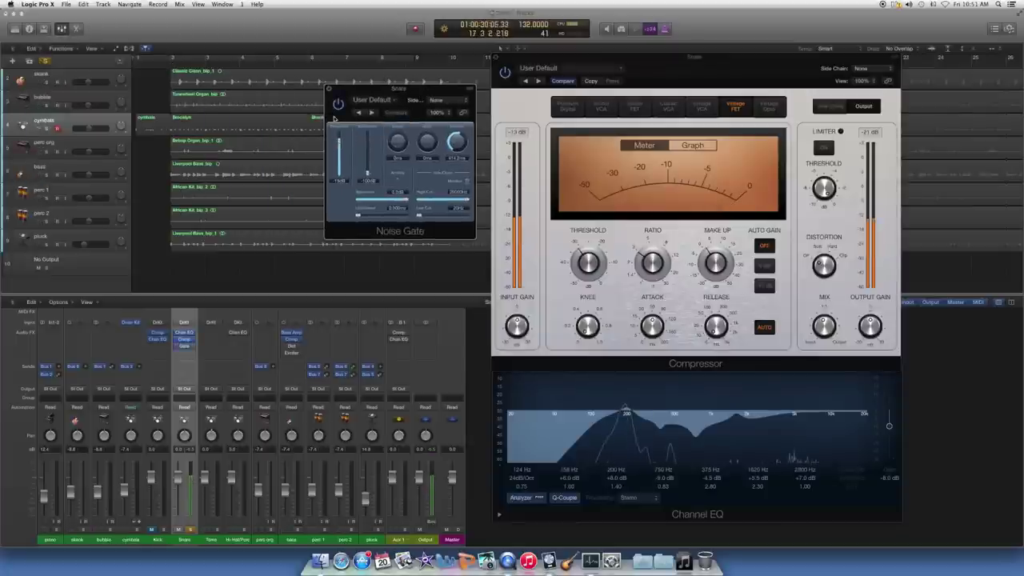
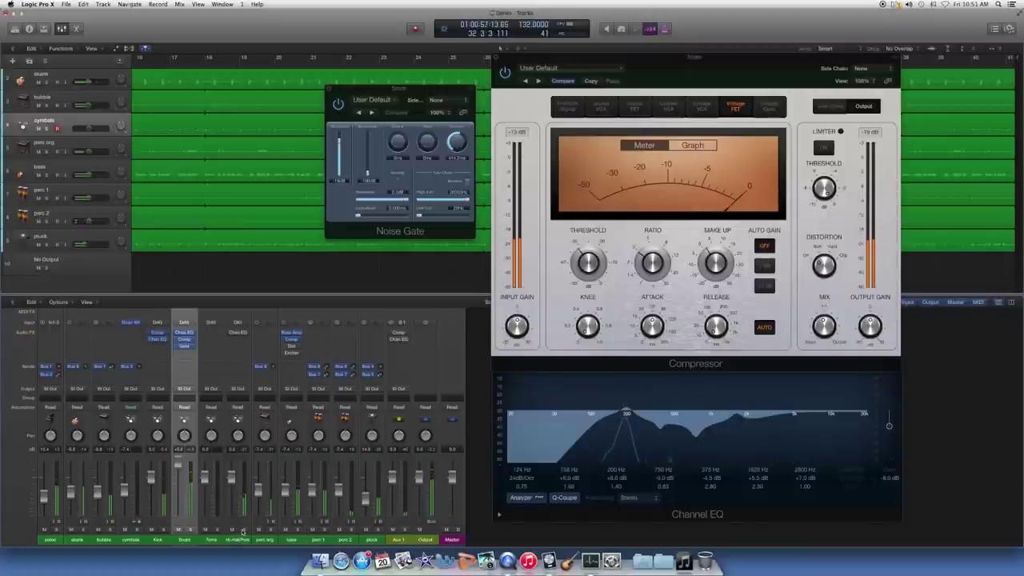
# - Solo the Hi-Hat/Perc channel, play from the beginning, and close the Snare's Compressor, Noise Gate and Channel EQ windows
pyautogui.press('Return')
pyautogui.click(244, 530)
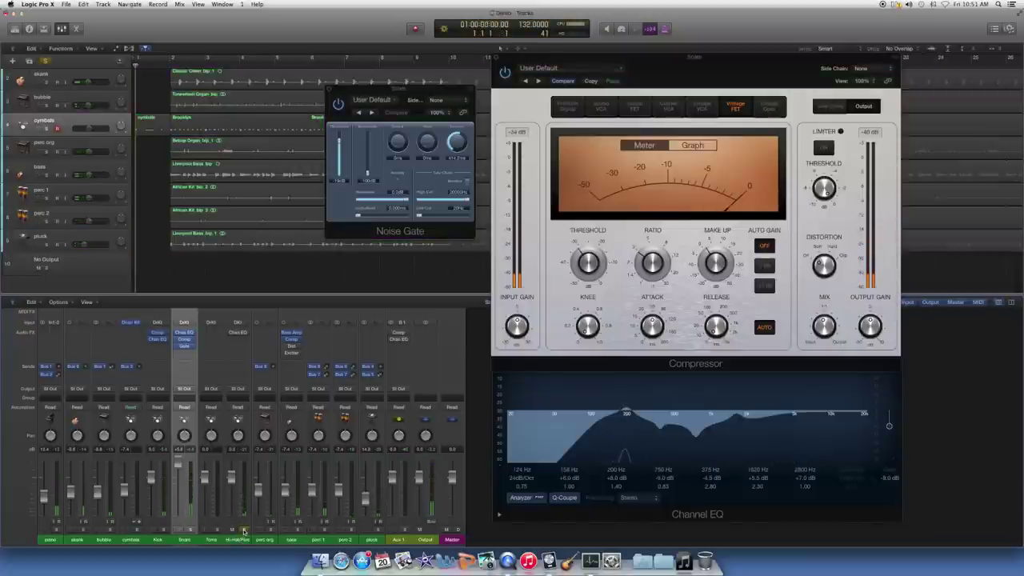
pyautogui.press('space')
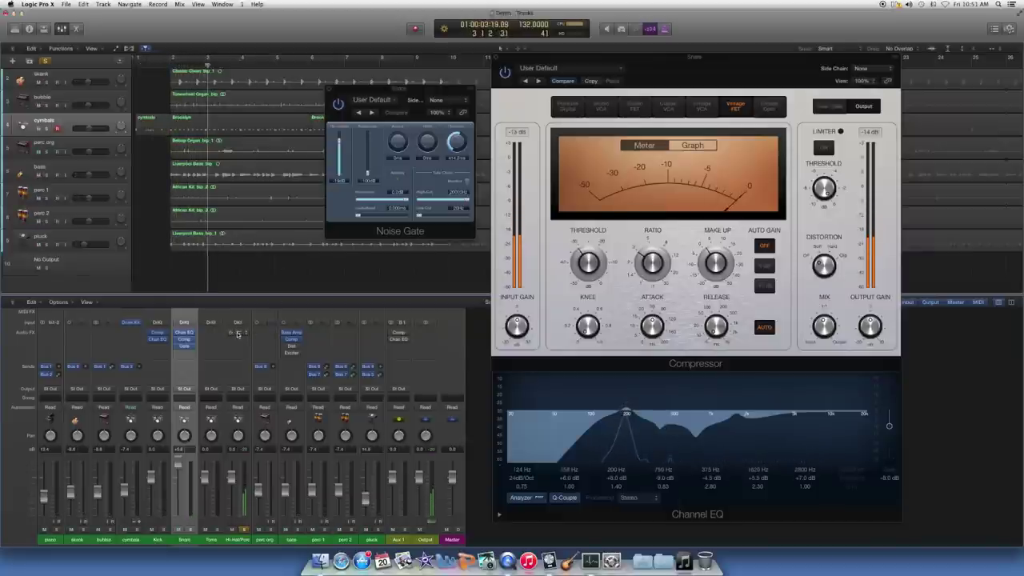
pyautogui.click(496, 58)
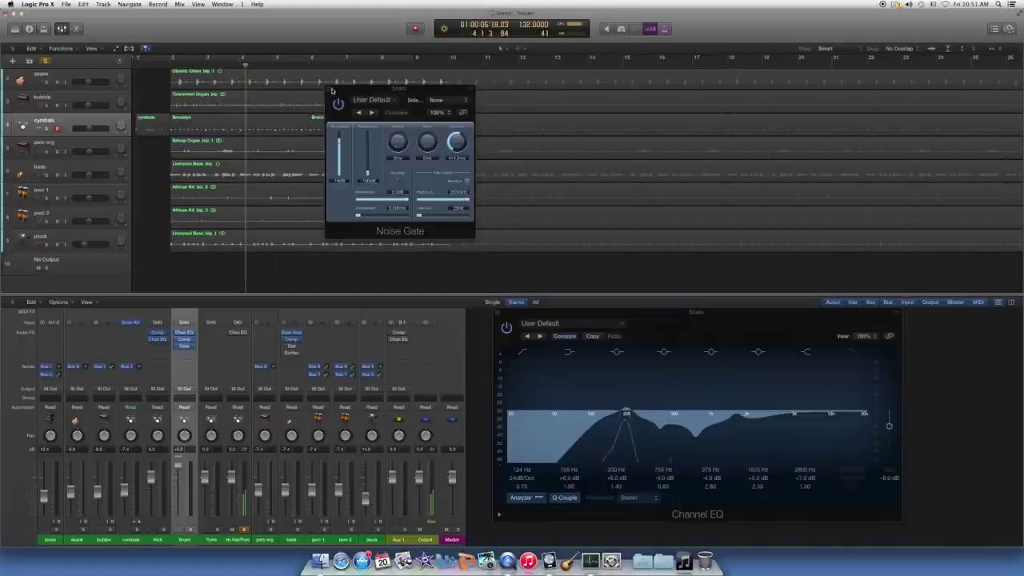
pyautogui.click(327, 91)
pyautogui.press('super+w')
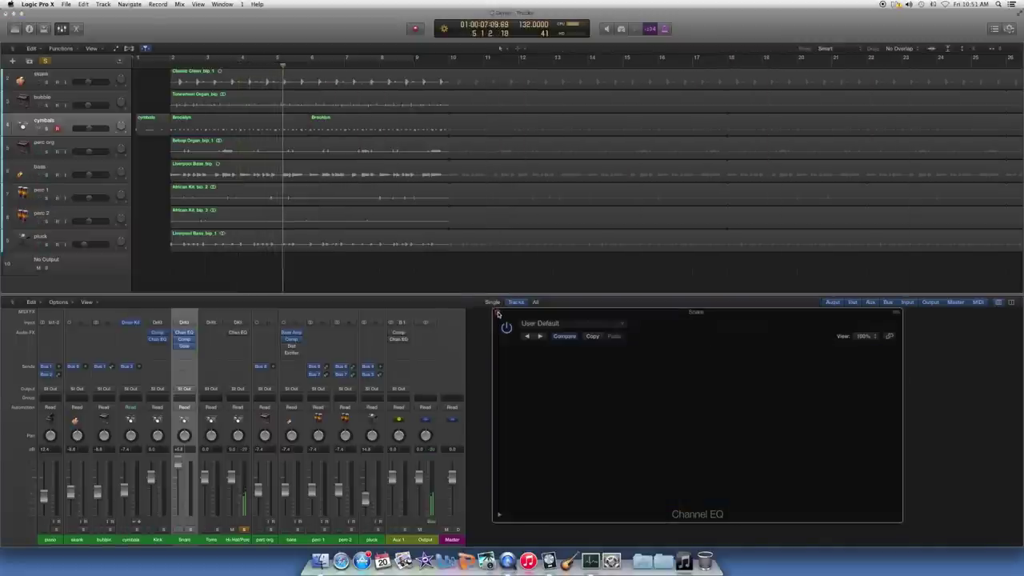
# - Open the Hi-Hat/Perc channel's Channel EQ, move its window above the mixer, and enable the EQ
pyautogui.click(243, 334)
pyautogui.click(240, 326)
pyautogui.click(238, 333)
pyautogui.moveTo(198, 35); pyautogui.dragTo(491, 98)
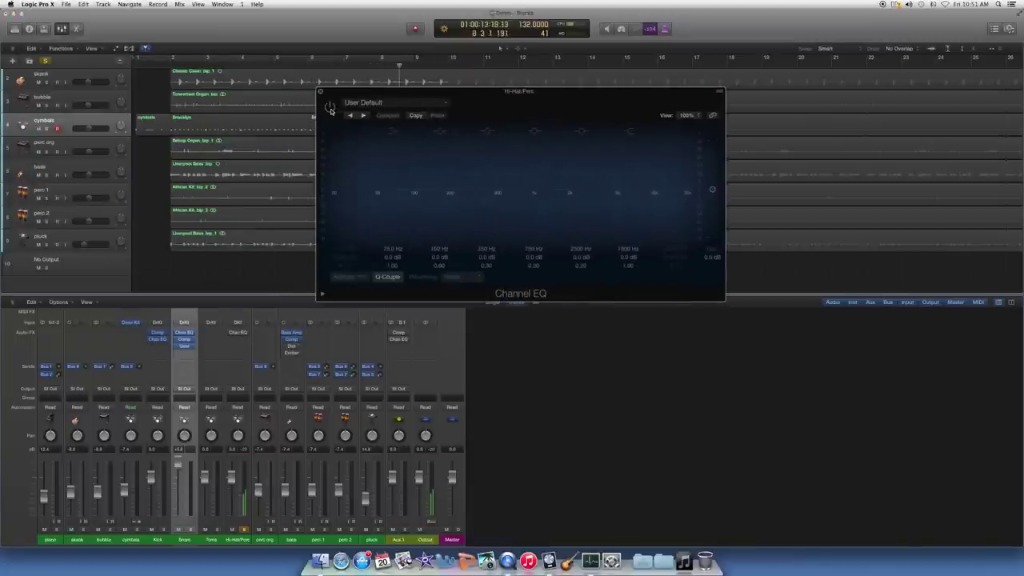
pyautogui.click(329, 108)
# - Shape the Hi-Hat/Perc EQ with a low cut, -4.5 dB at 870 Hz, +3 dB at 2250 Hz and a +4.5 dB high shelf
pyautogui.moveTo(646, 205); pyautogui.dragTo(625, 195)
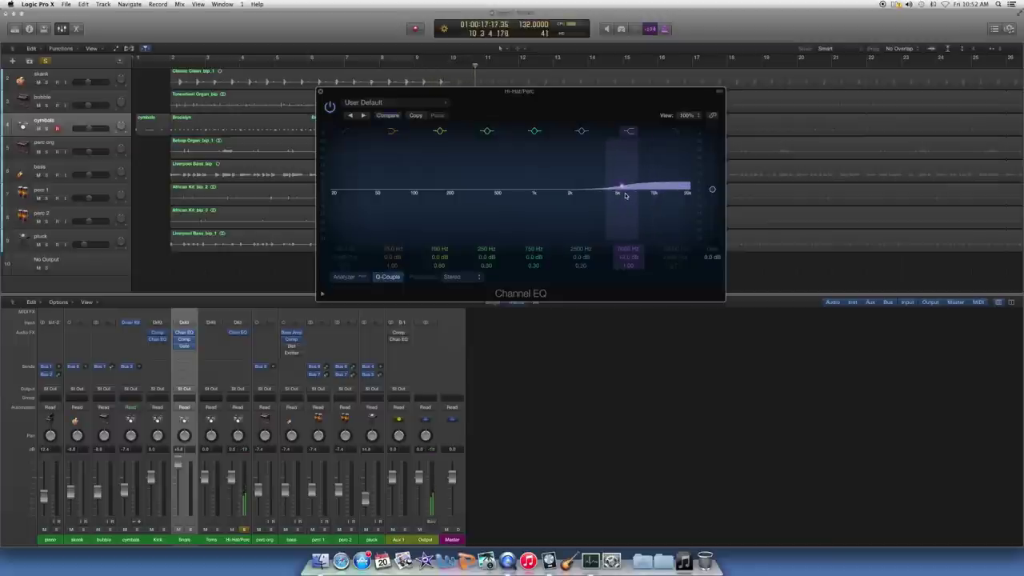
pyautogui.moveTo(339, 199); pyautogui.dragTo(563, 204)
pyautogui.moveTo(536, 267); pyautogui.dragTo(537, 244)
pyautogui.moveTo(550, 186); pyautogui.dragTo(527, 209)
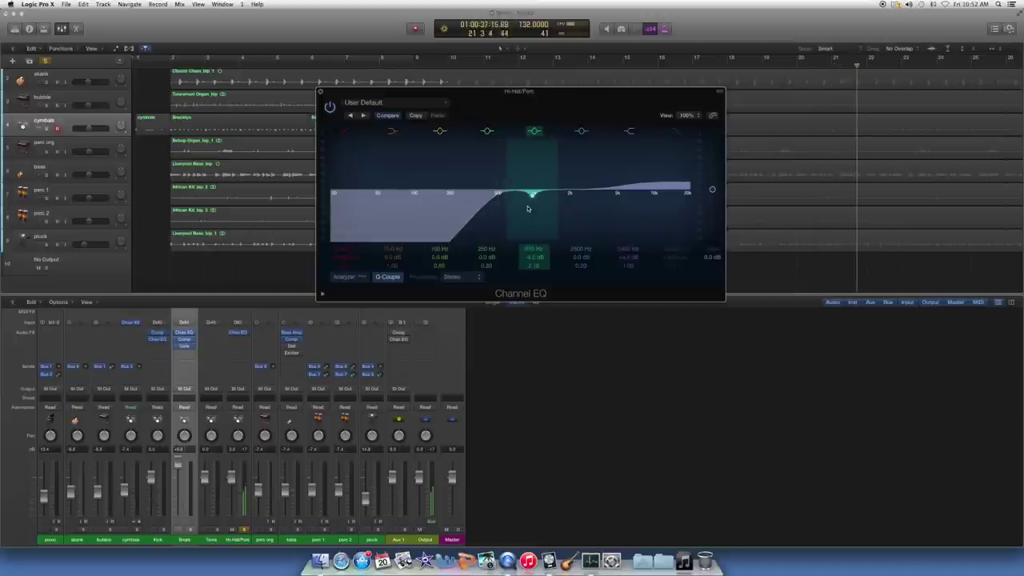
pyautogui.moveTo(572, 205); pyautogui.dragTo(569, 171)
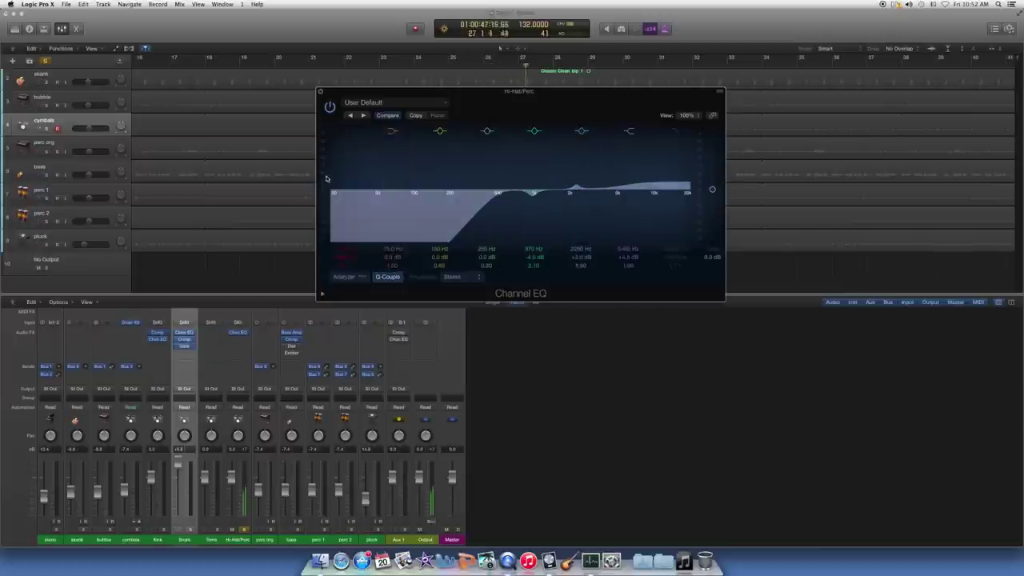
# - Compare the Hi-Hat/Perc sound with its Channel EQ bypassed and enabled, close the EQ window, and return playback to the project start
pyautogui.click(327, 106)
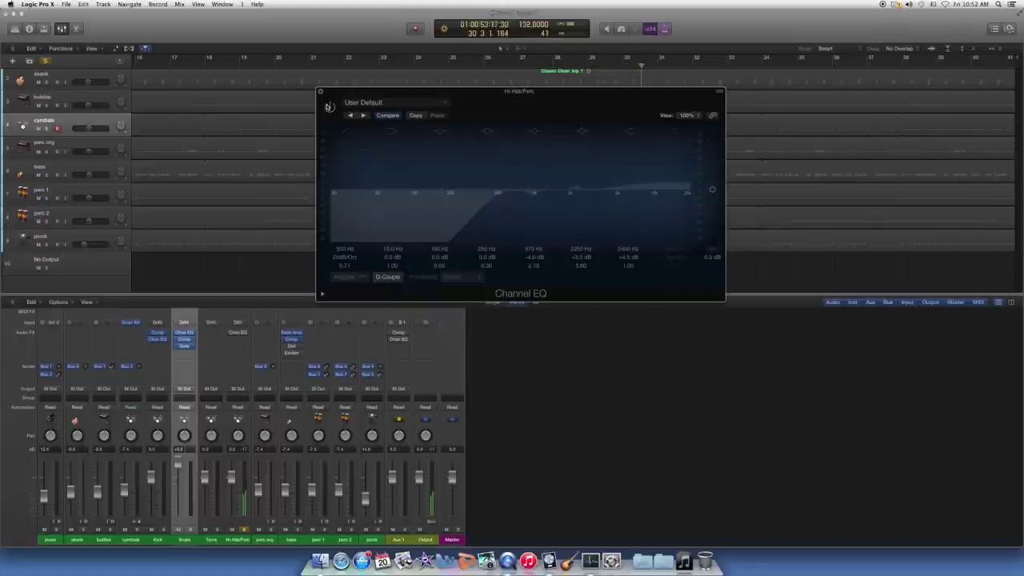
pyautogui.click(328, 107)
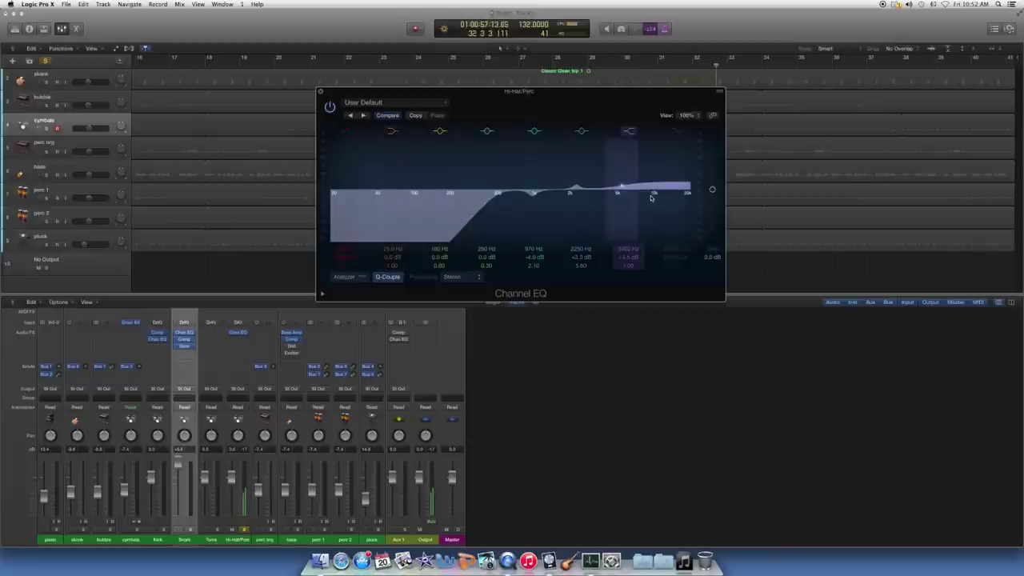
pyautogui.click(319, 90)
pyautogui.press('space')
pyautogui.press('Return')
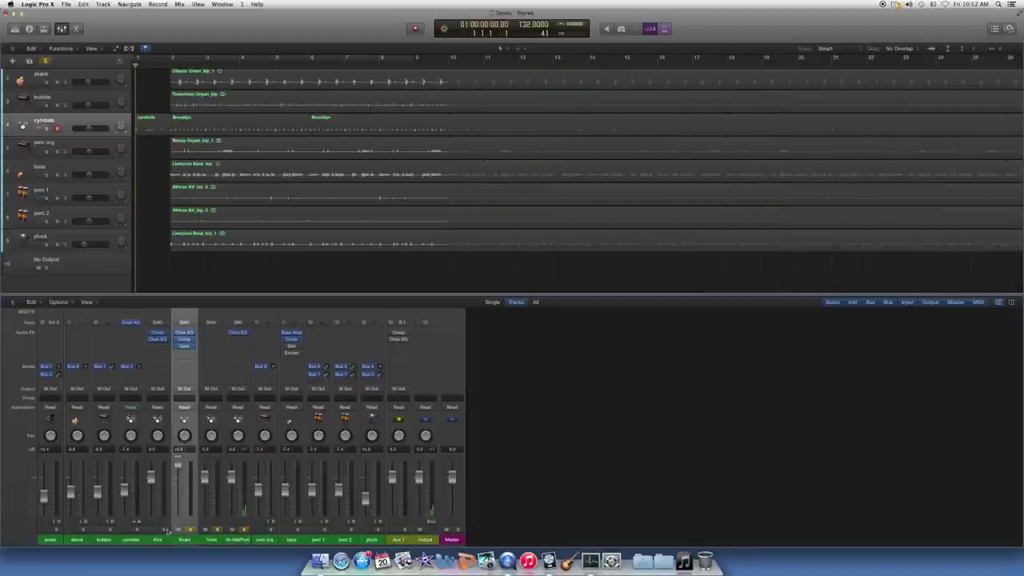
# - Solo the cymbals, Kick, Snare, Toms and Hi-Hat/Perc channels and play the drums together from the beginning
pyautogui.click(136, 530)
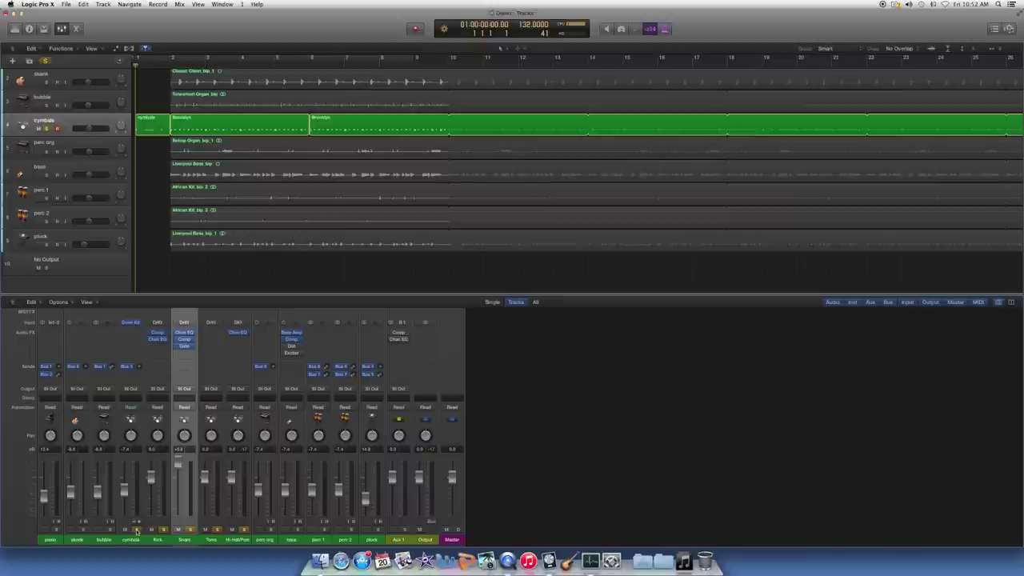
pyautogui.press('space')
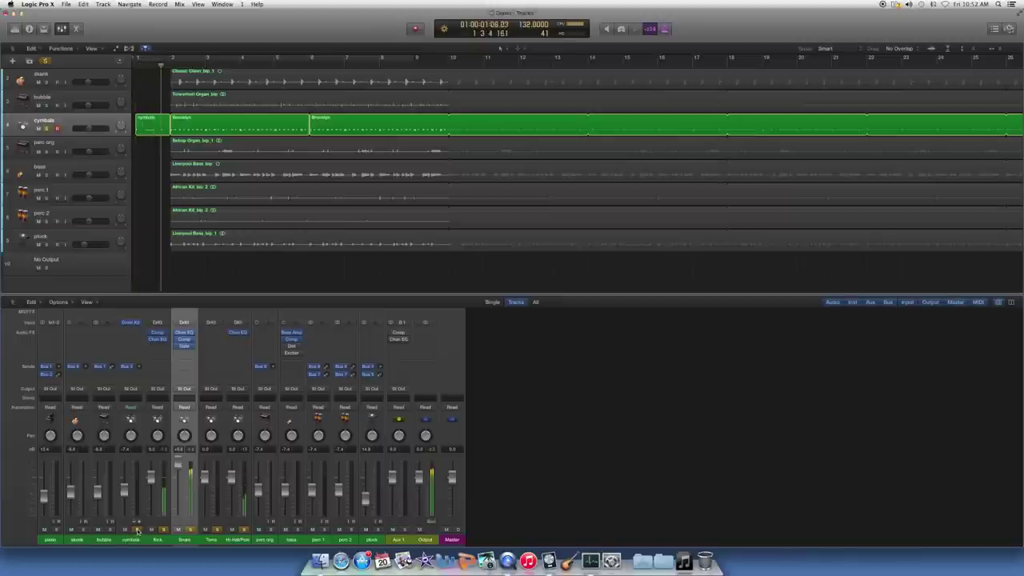
pyautogui.click(521, 501)
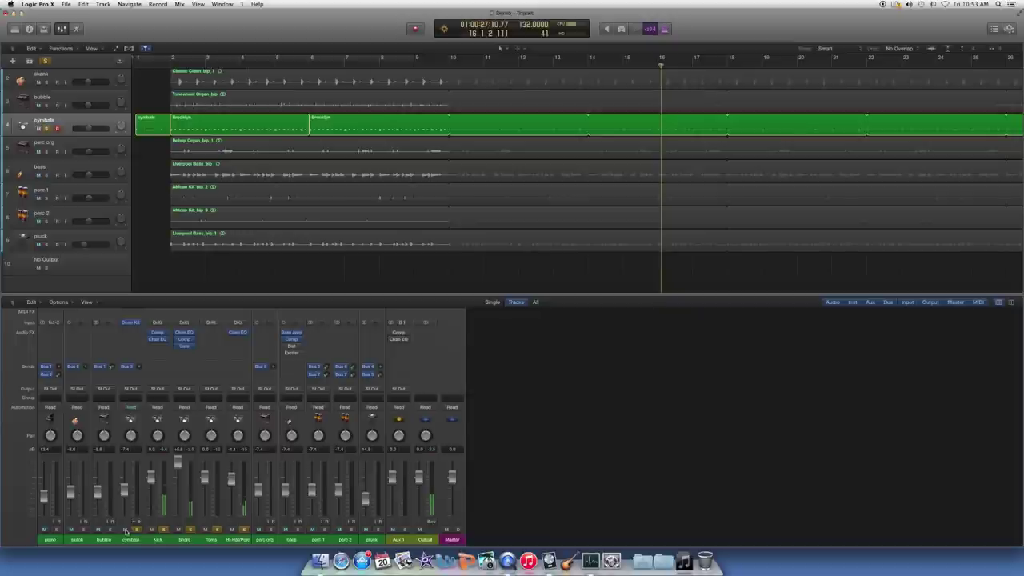
# - Route the outputs of cymbals, Kick, Snare, Toms and Hi-Hat/Perc to Bus 1 and rename Aux 1 as DRUM BUS
pyautogui.moveTo(164, 541); pyautogui.dragTo(231, 543)
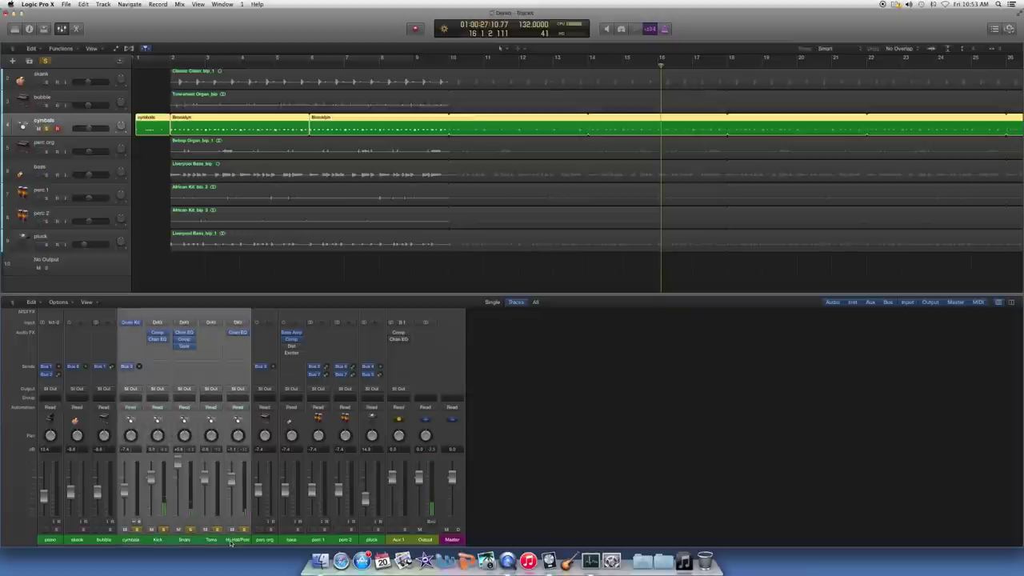
pyautogui.click(193, 389)
pyautogui.moveTo(201, 419)
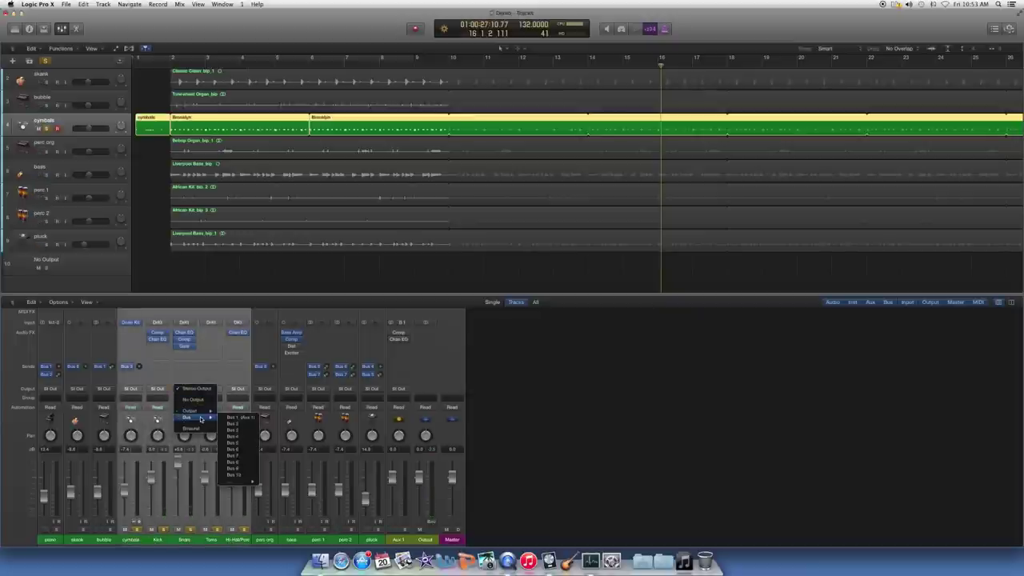
pyautogui.click(244, 418)
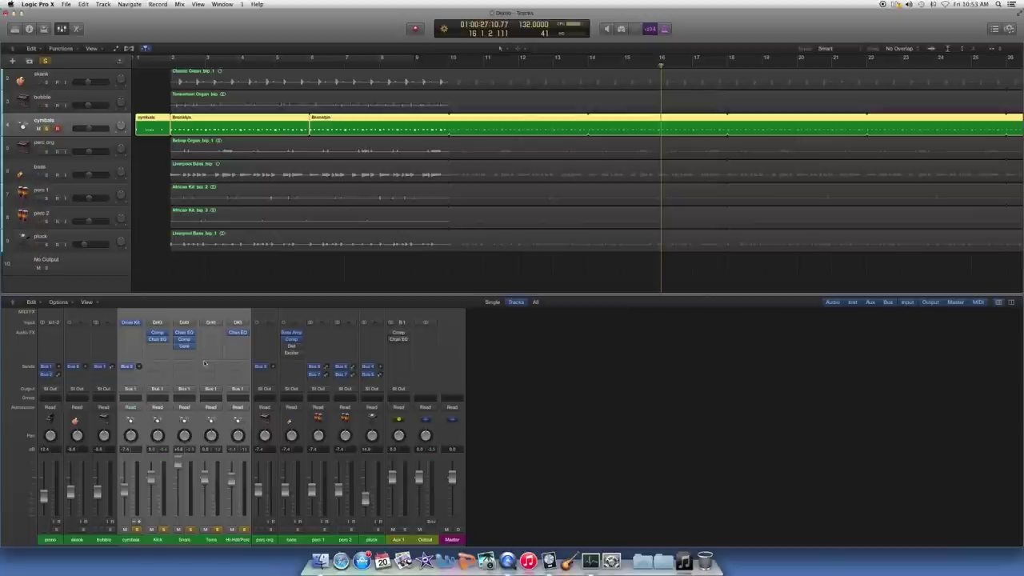
pyautogui.click(398, 540)
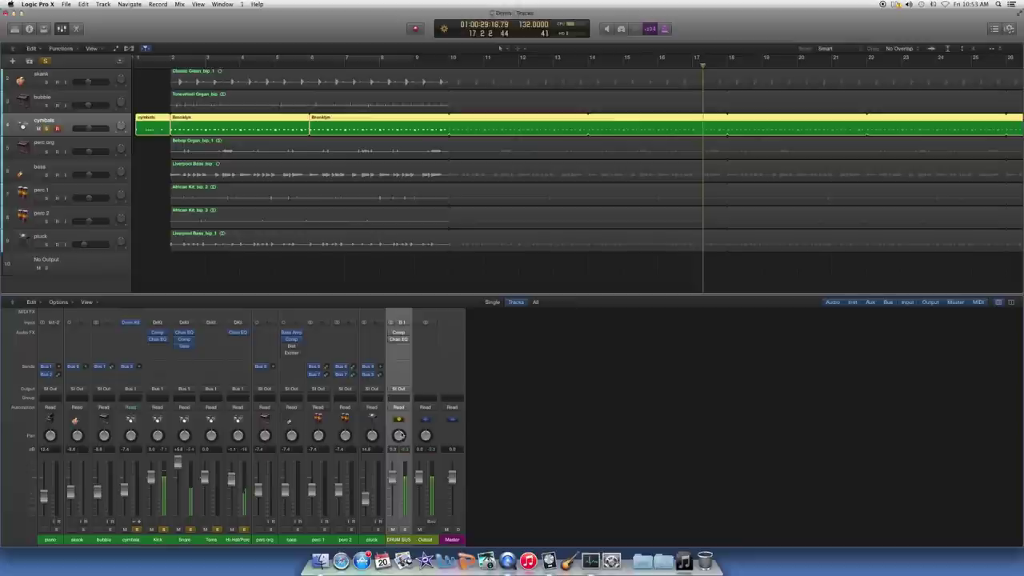
# - Open the DRUM BUS Compressor, move its window clear of the channel strips, enable it, and set its Mix to 34%
pyautogui.click(400, 334)
pyautogui.moveTo(314, 47); pyautogui.dragTo(736, 102)
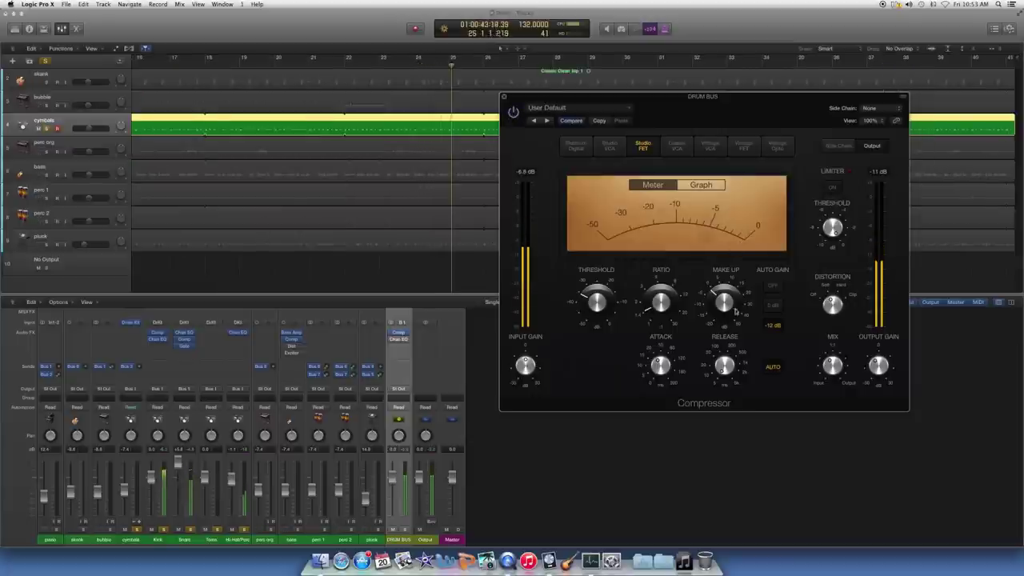
pyautogui.moveTo(838, 374)
pyautogui.moveTo(839, 374); pyautogui.dragTo(837, 377)
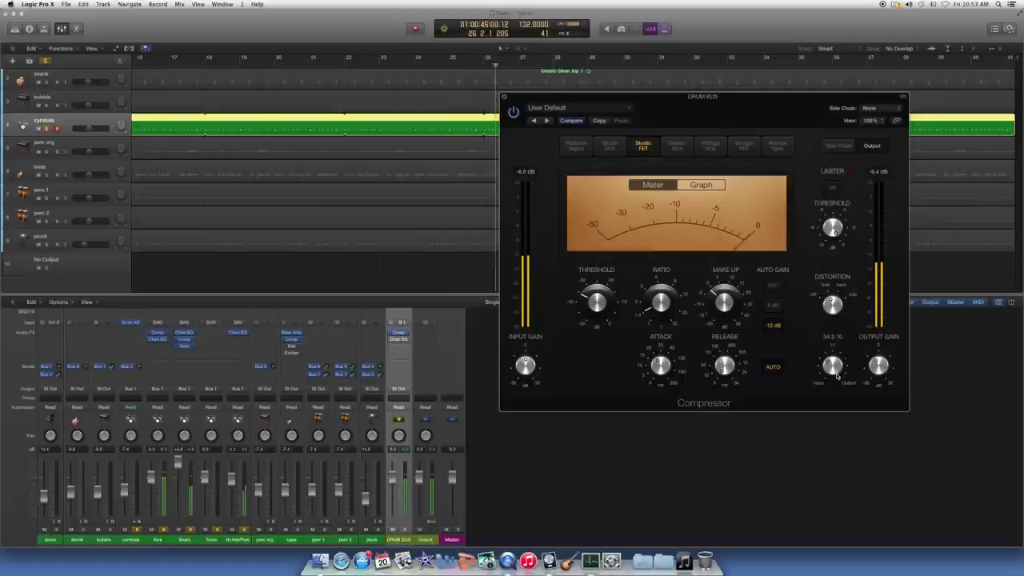
# - Open and enable the DRUM BUS Channel EQ, and compare the bus with both effects bypassed and enabled, replaying from the start
pyautogui.click(398, 341)
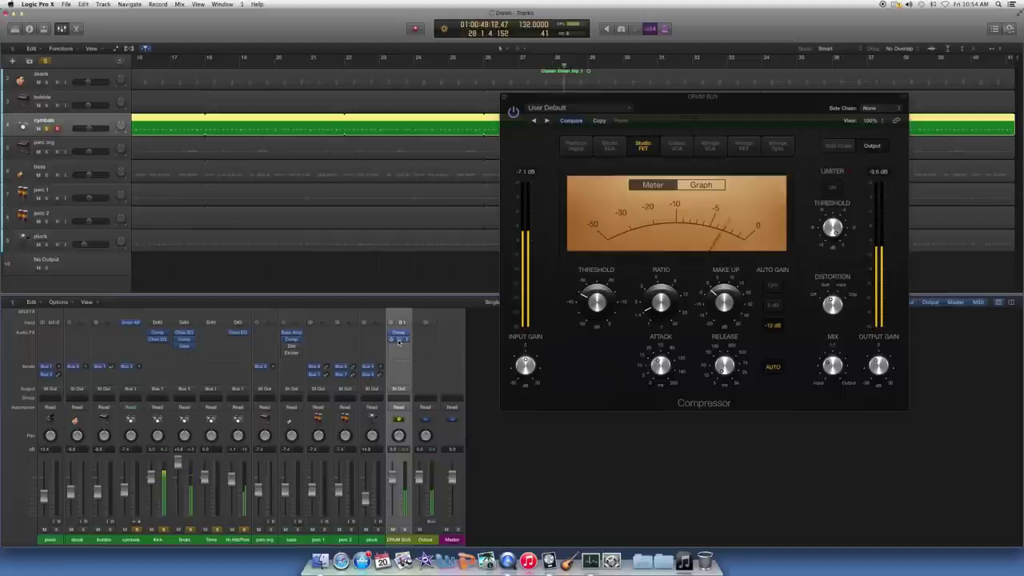
pyautogui.click(398, 339)
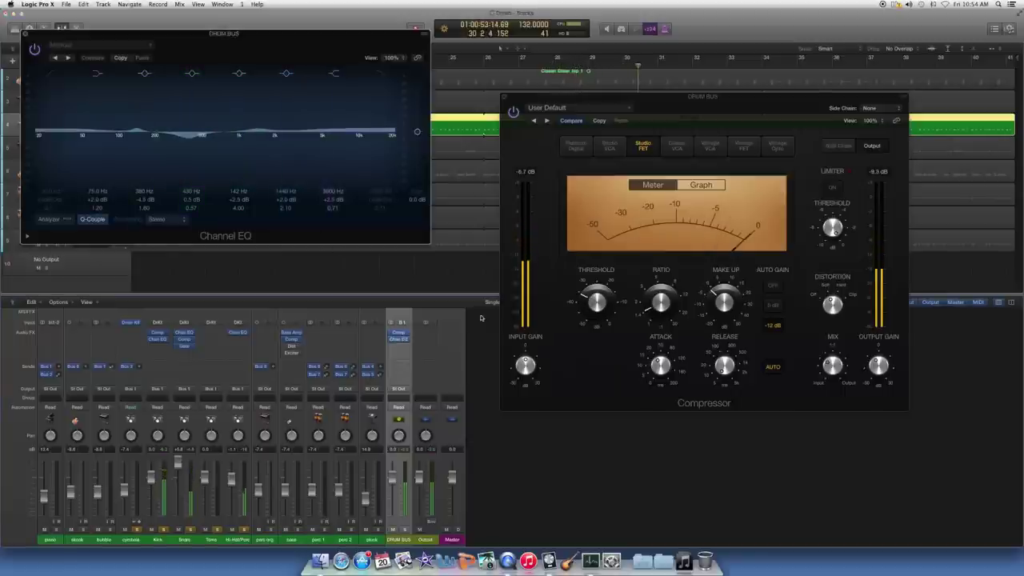
pyautogui.click(391, 341)
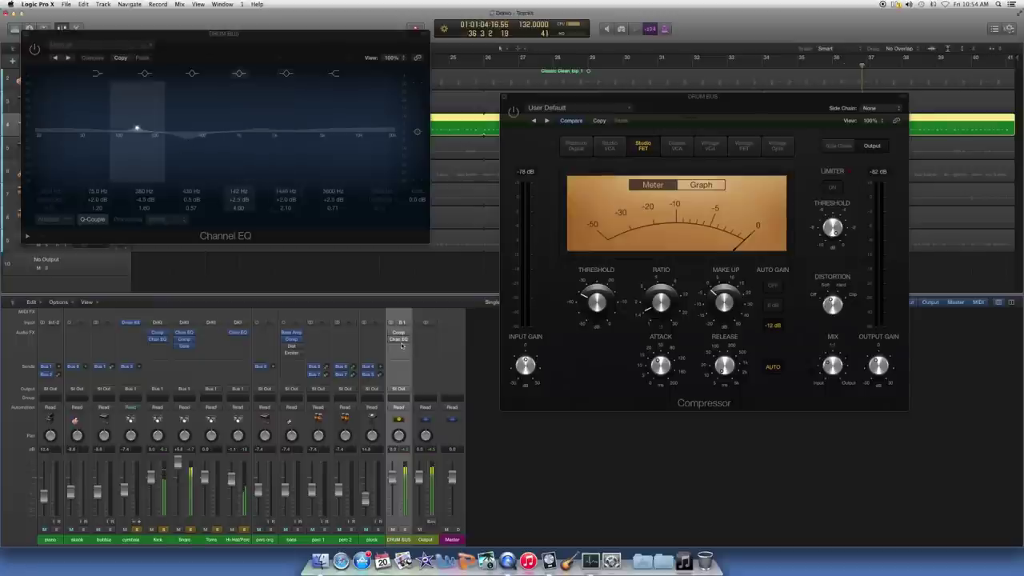
pyautogui.click(392, 341)
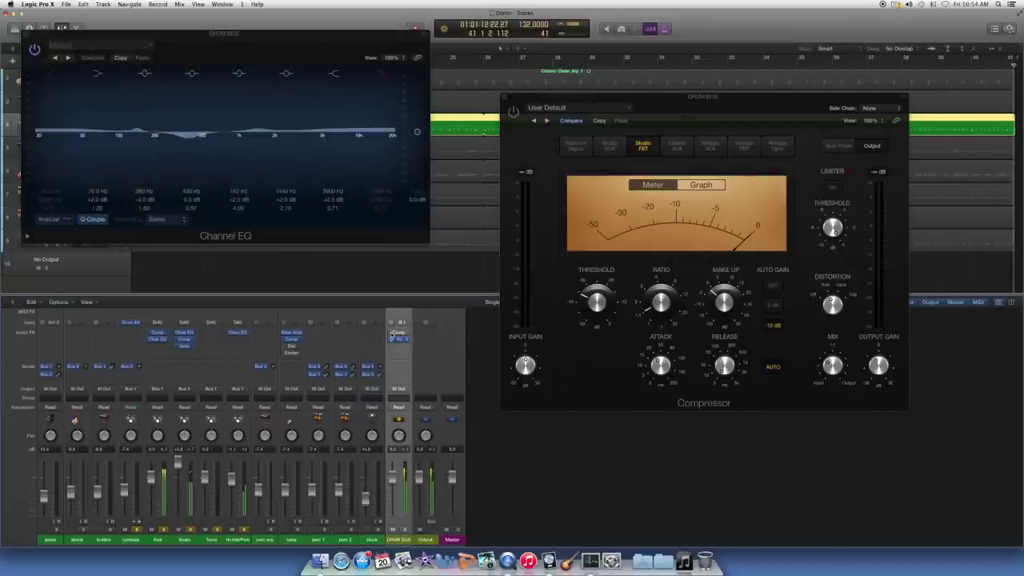
pyautogui.press('Return')
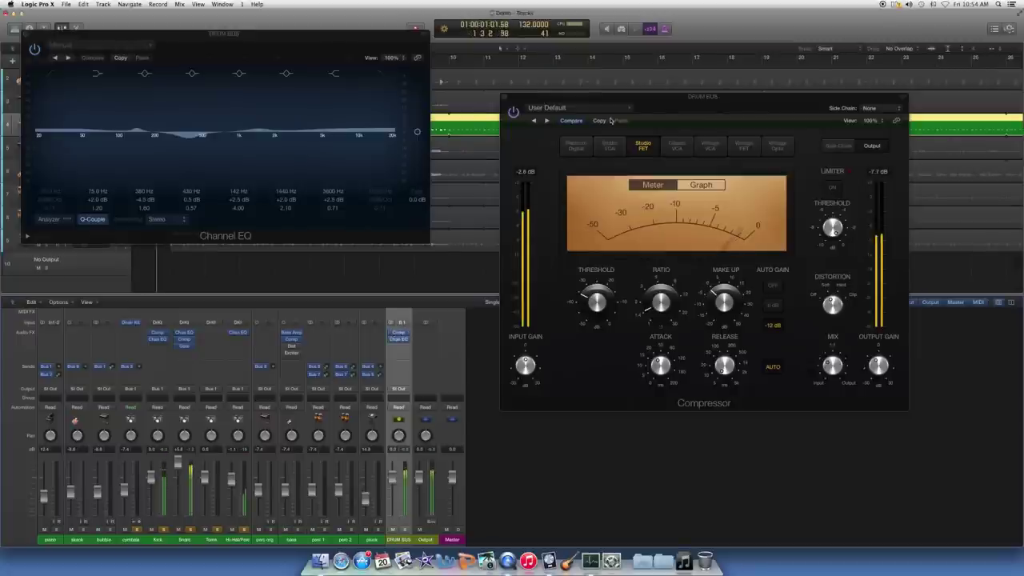
pyautogui.click(668, 107)
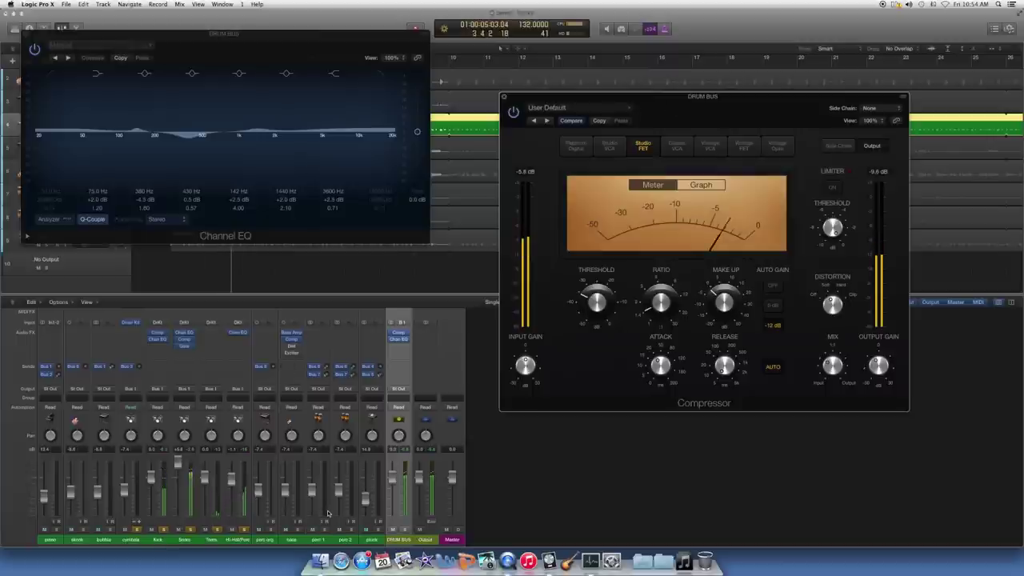
# - Return to the project start, unsolo all drum channels, and close the DRUM BUS Channel EQ and Compressor windows
pyautogui.press('Return')
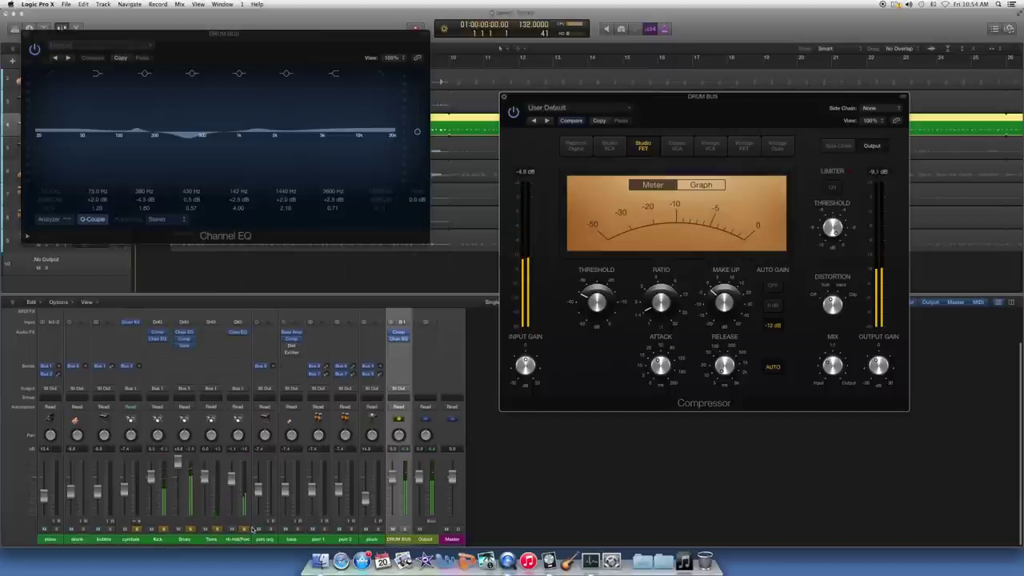
pyautogui.click(136, 530)
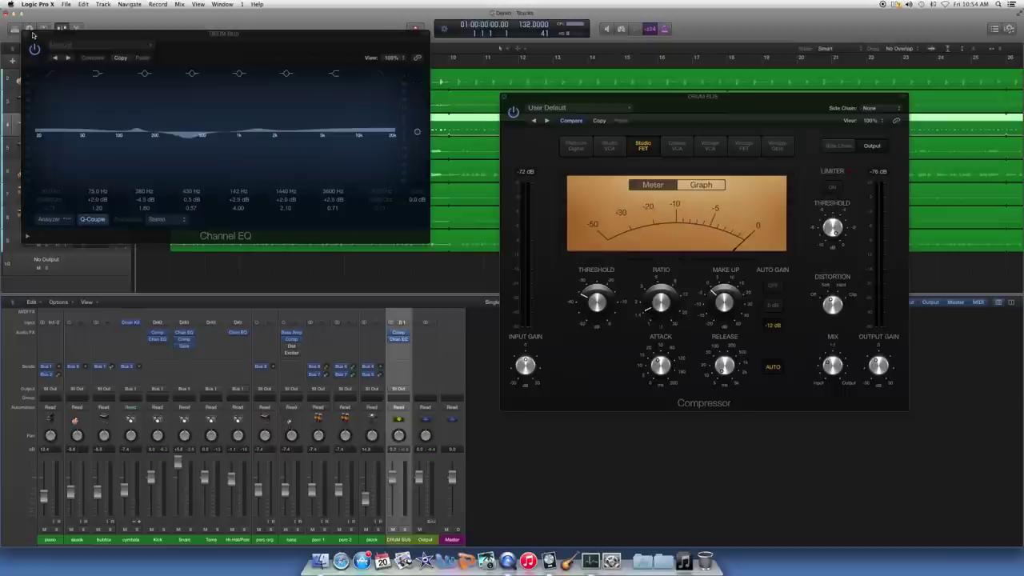
pyautogui.click(504, 97)
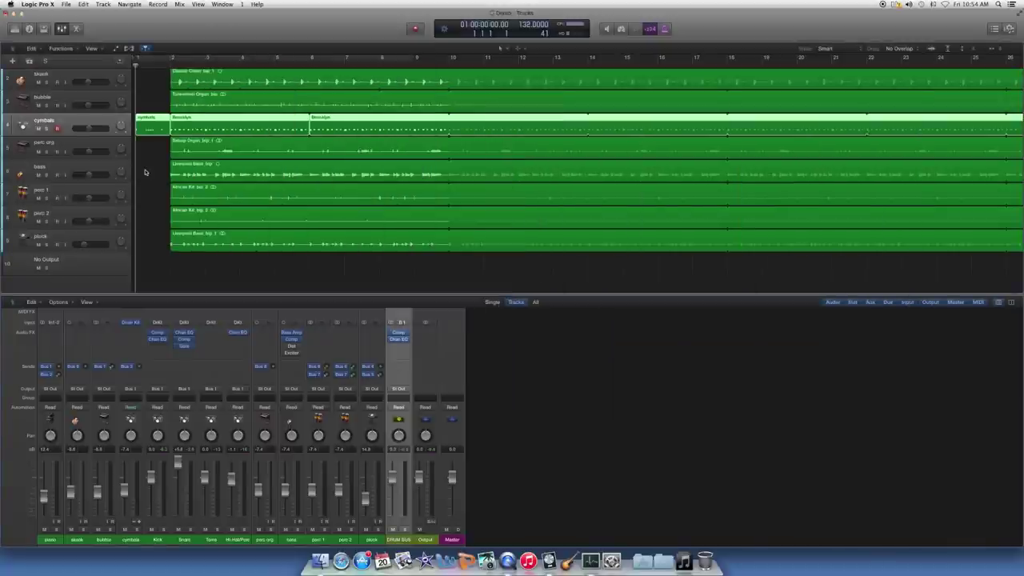
# - Clear the region selection and play the full mix from the beginning to hear the drums with the other instruments
pyautogui.click(145, 172)
pyautogui.press('space')
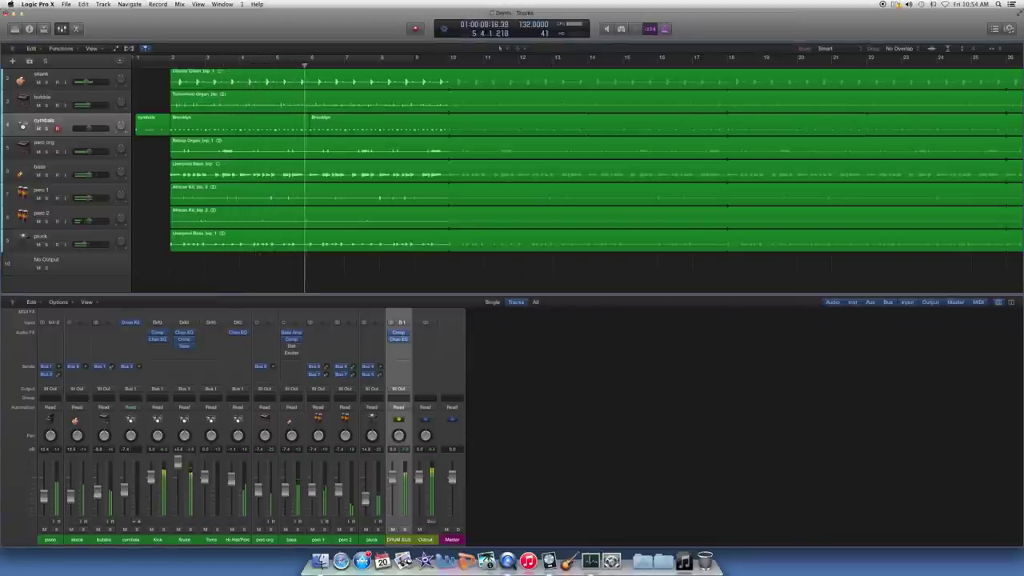
pyautogui.click(768, 461)
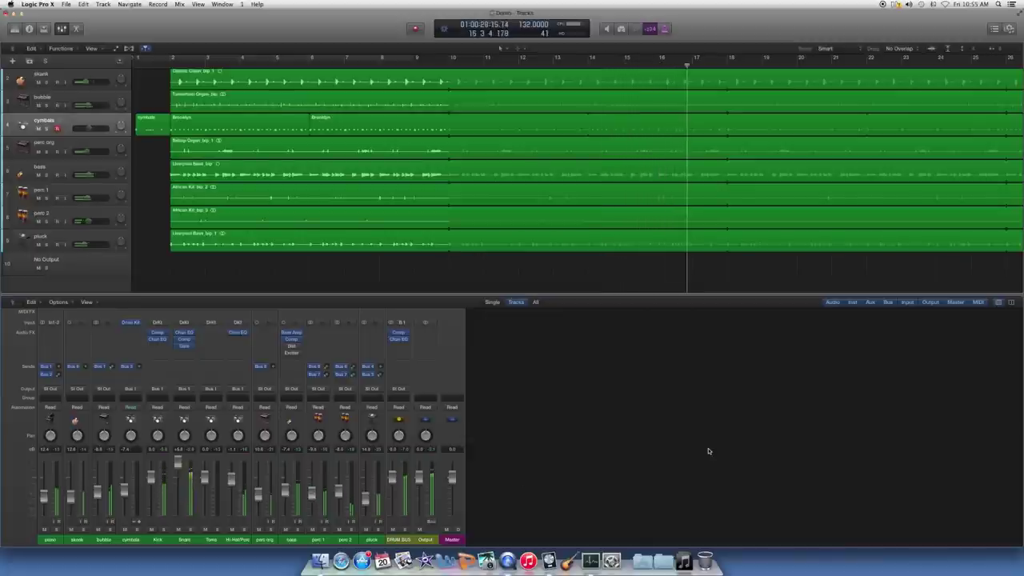
pyautogui.click(91, 266)
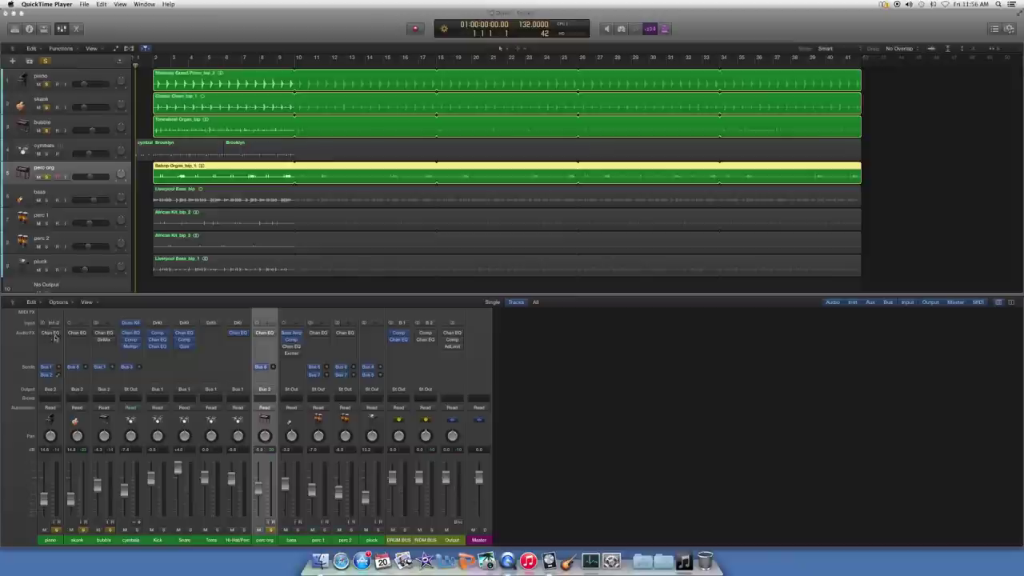
# - Leave only the piano channel soloed, start playback from the beginning, and open the piano's Channel EQ
pyautogui.moveTo(270, 530); pyautogui.dragTo(77, 532)
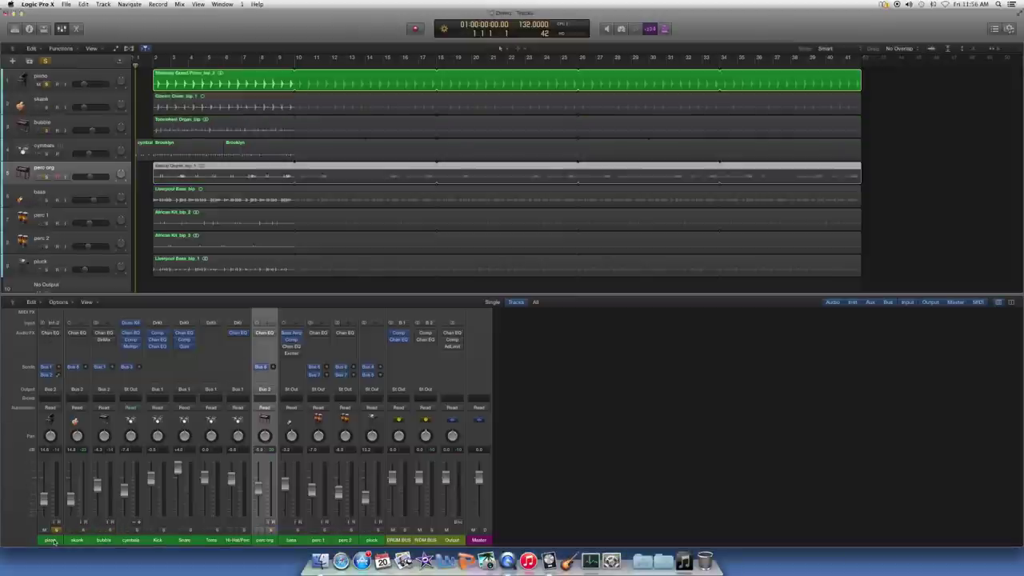
pyautogui.click(52, 539)
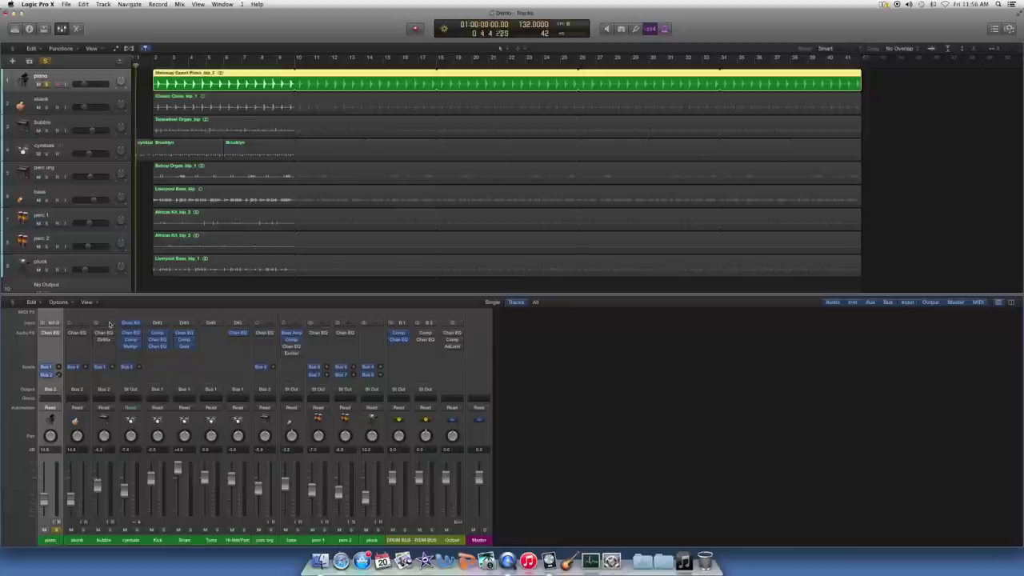
pyautogui.click(50, 332)
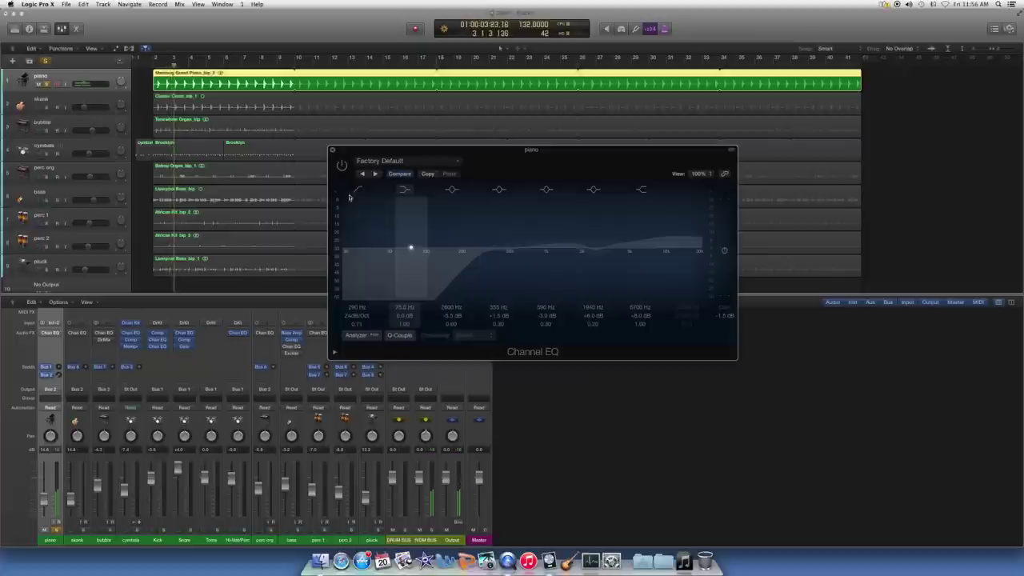
# - Compare the piano with its Channel EQ bypassed and enabled, leaving the EQ and its 290 Hz low cut switched on
pyautogui.click(340, 167)
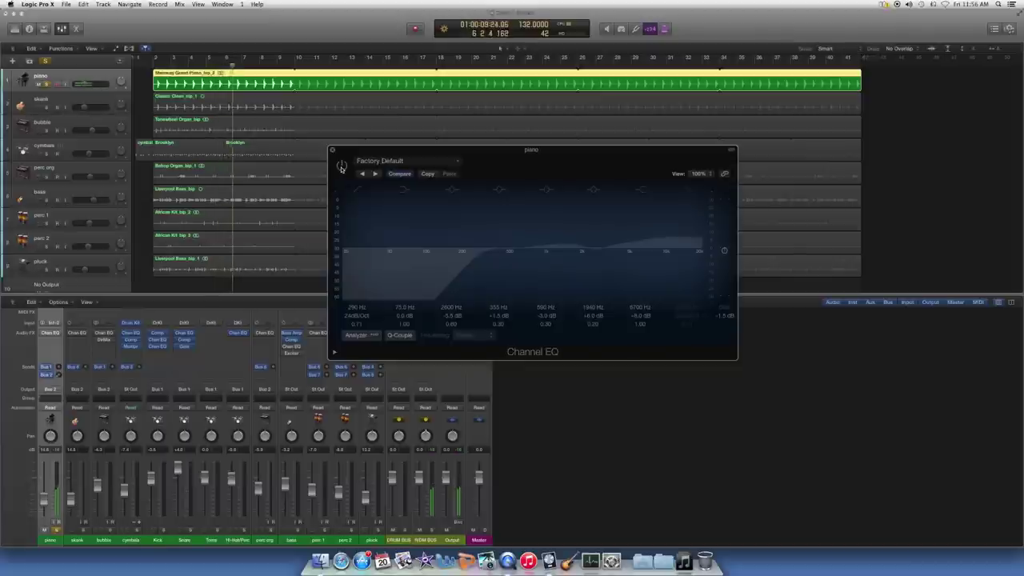
pyautogui.click(341, 165)
pyautogui.click(356, 189)
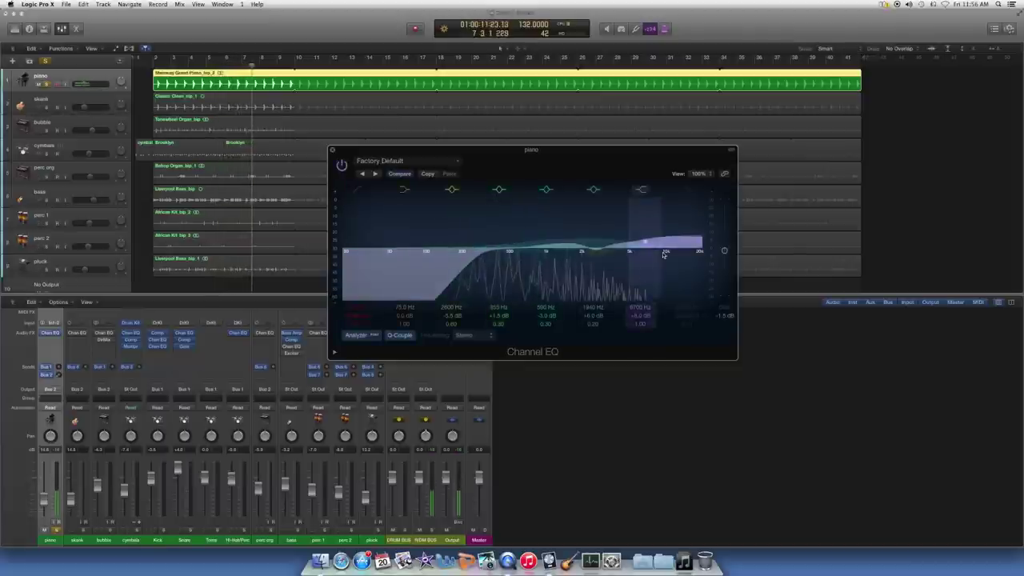
pyautogui.click(345, 290)
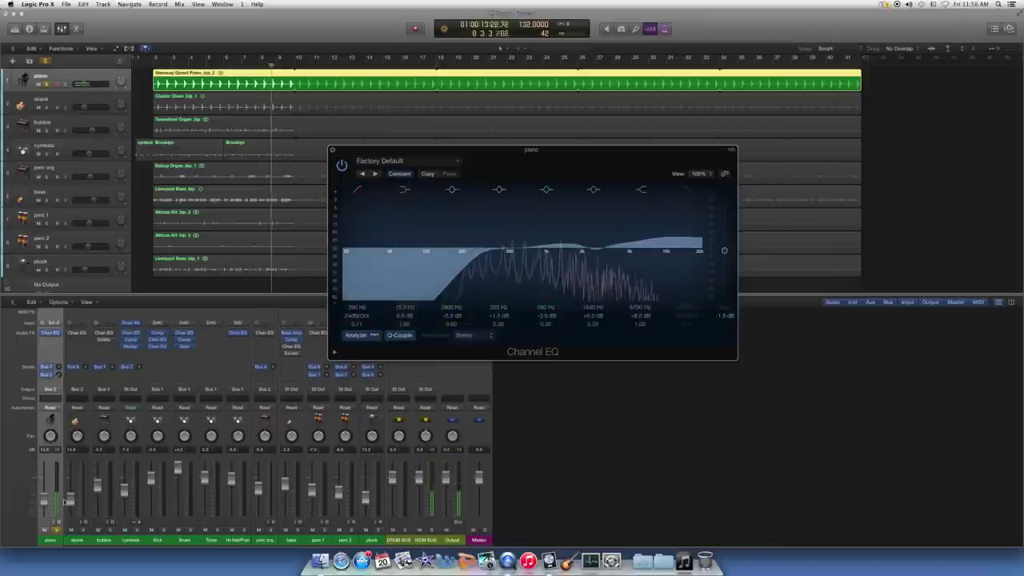
# - Solo the skank channel alongside the piano, open and enable its Channel EQ, and move the window below the piano's EQ
pyautogui.click(80, 539)
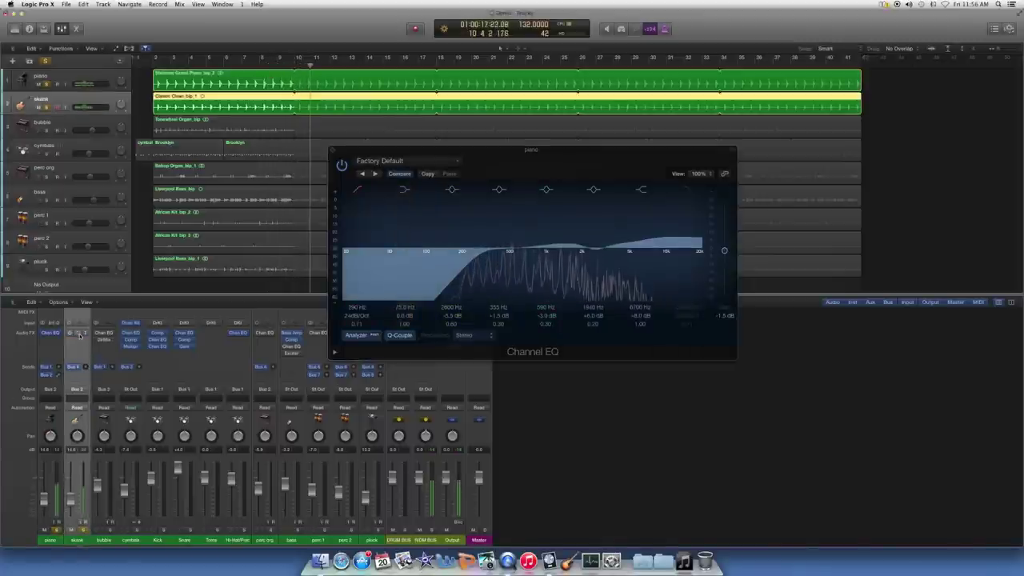
pyautogui.click(77, 332)
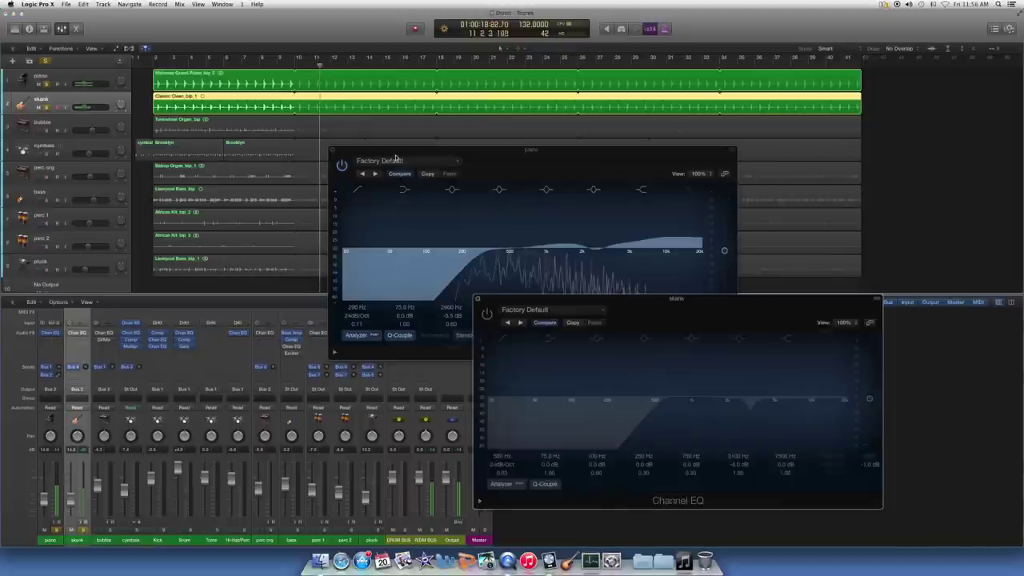
pyautogui.click(486, 314)
pyautogui.moveTo(688, 304); pyautogui.dragTo(675, 333)
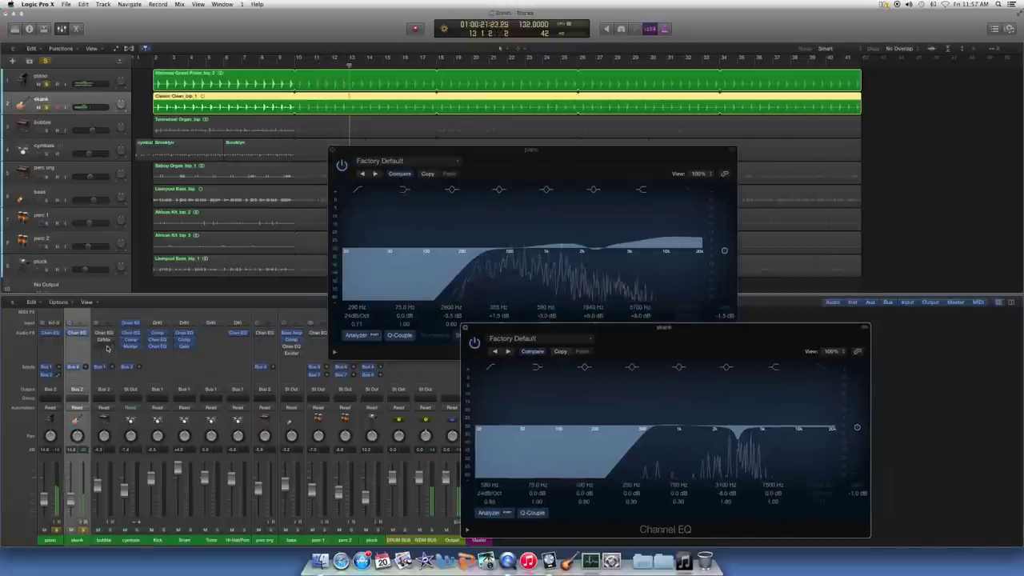
# - Compare the skank with its Channel EQ bypassed and enabled while the piano is muted, leaving the EQ on and the piano unmuted
pyautogui.click(44, 529)
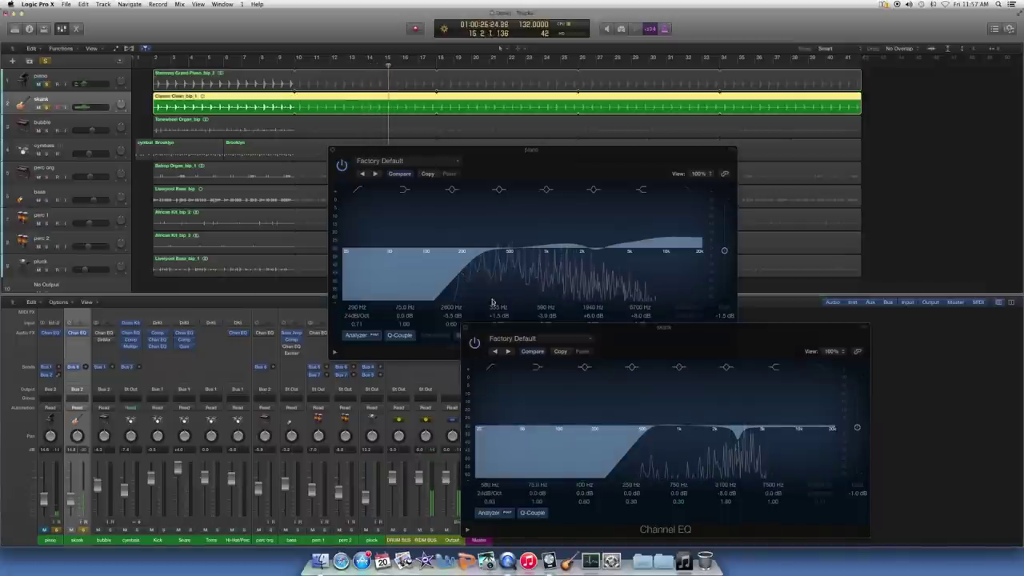
pyautogui.click(471, 343)
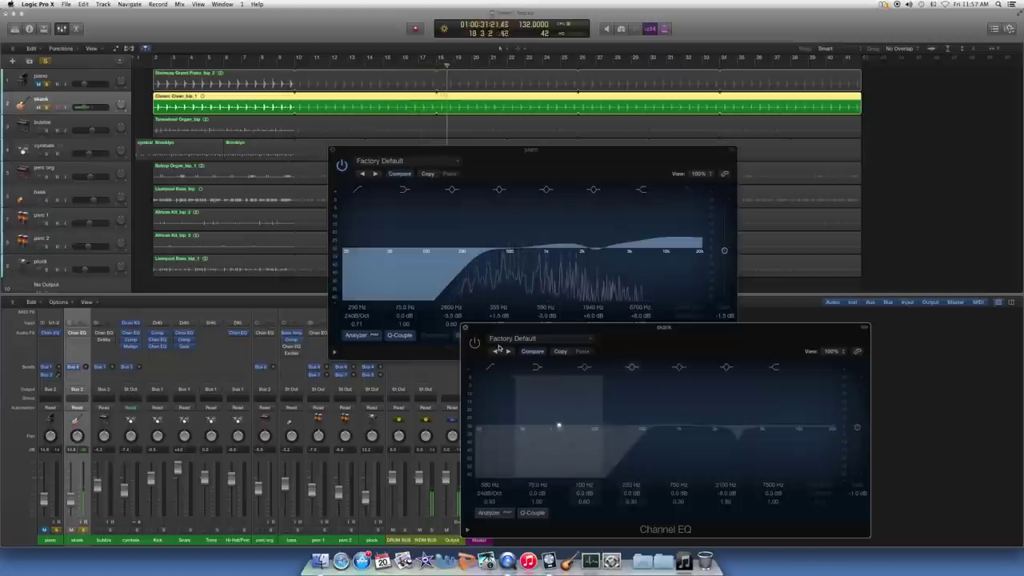
pyautogui.click(476, 344)
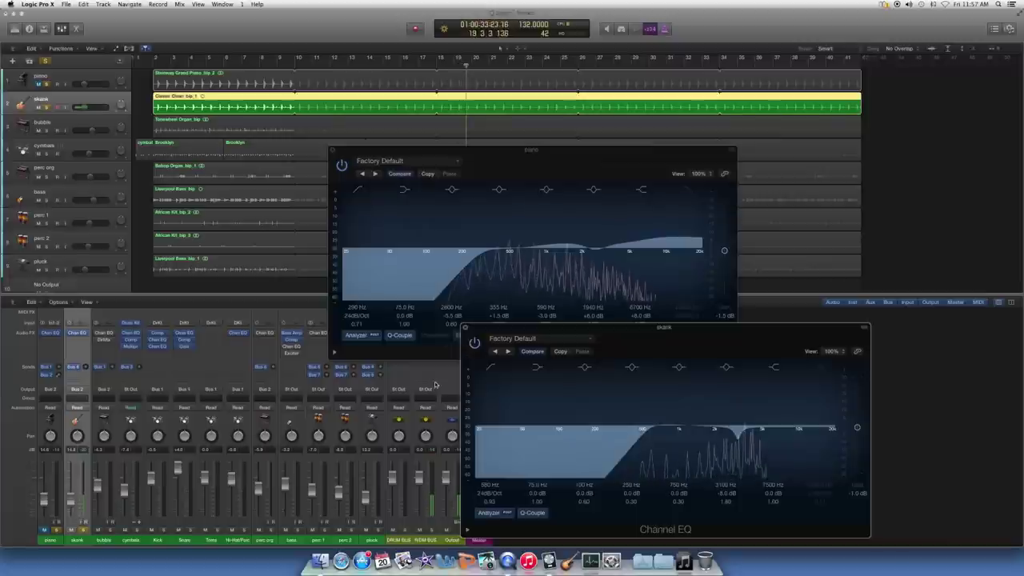
pyautogui.click(49, 542)
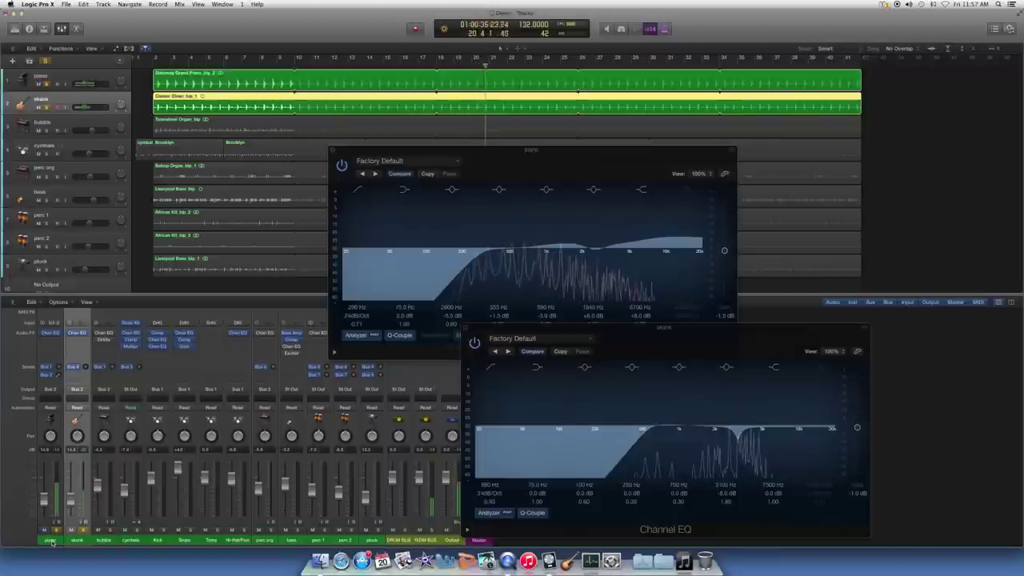
# - Add the bubble channel to the solo, enable its Channel EQ and Direction Mixer, and close all open plug-in windows
pyautogui.click(107, 537)
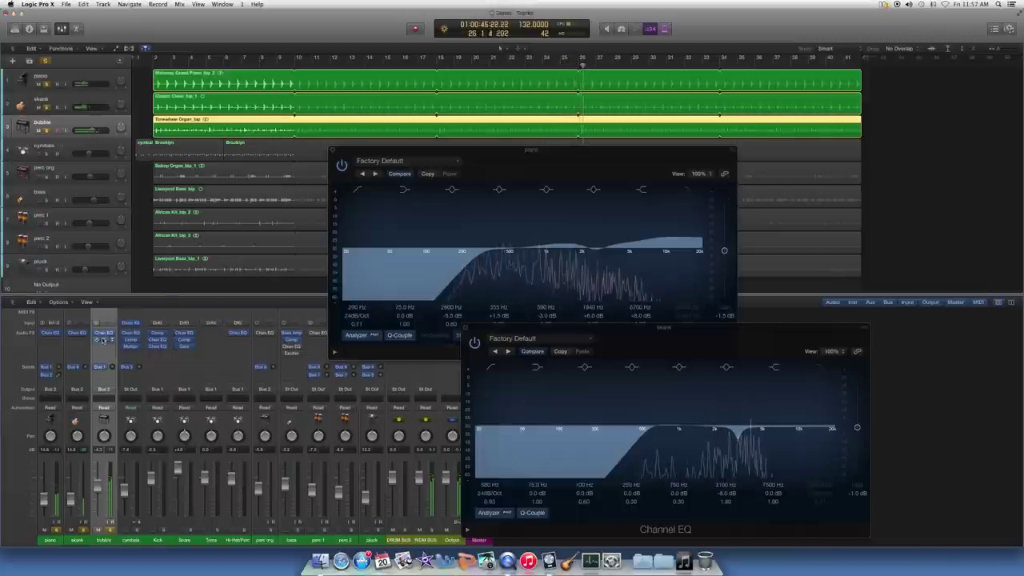
pyautogui.click(103, 340)
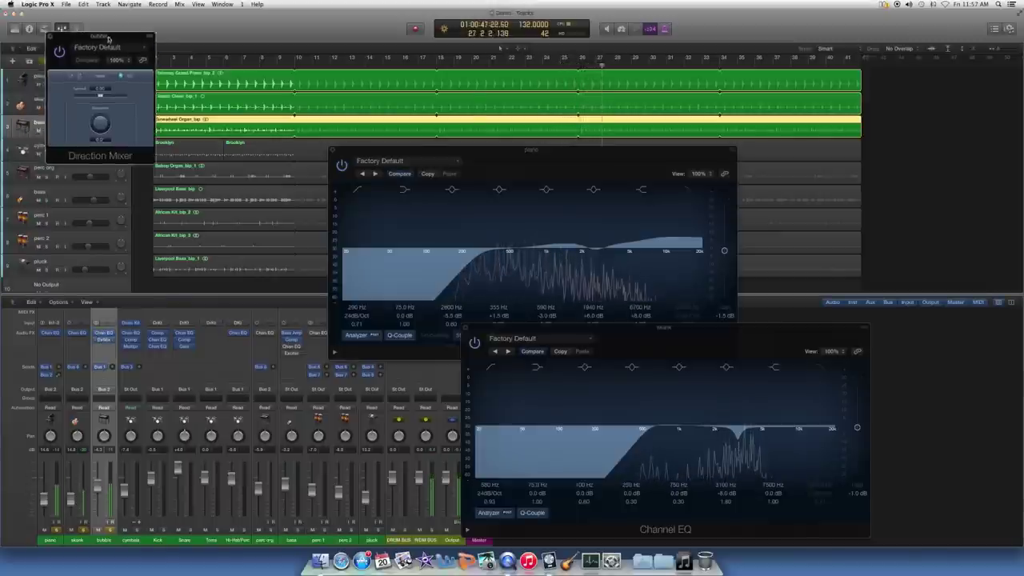
pyautogui.moveTo(85, 37); pyautogui.dragTo(547, 134)
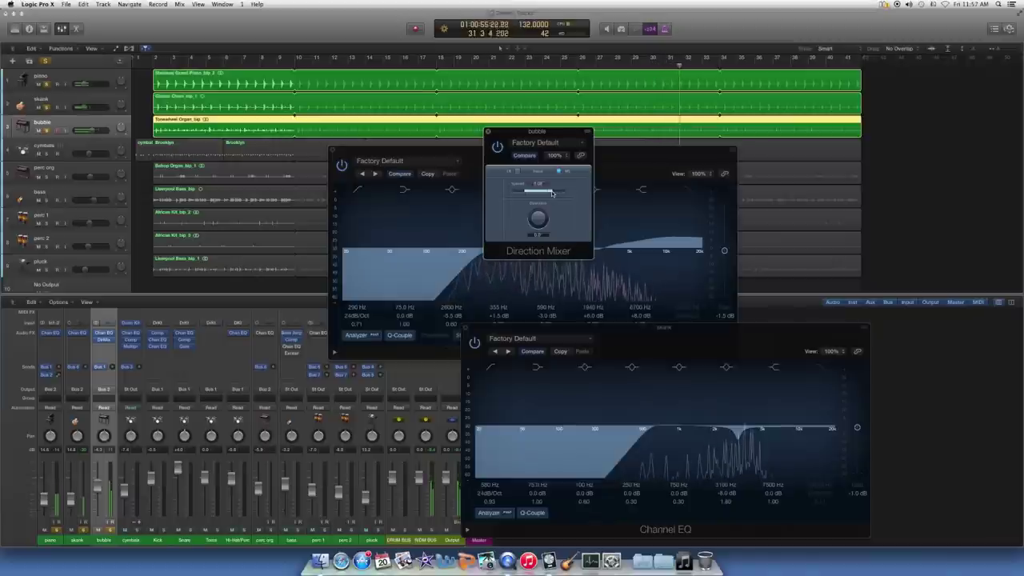
pyautogui.click(487, 131)
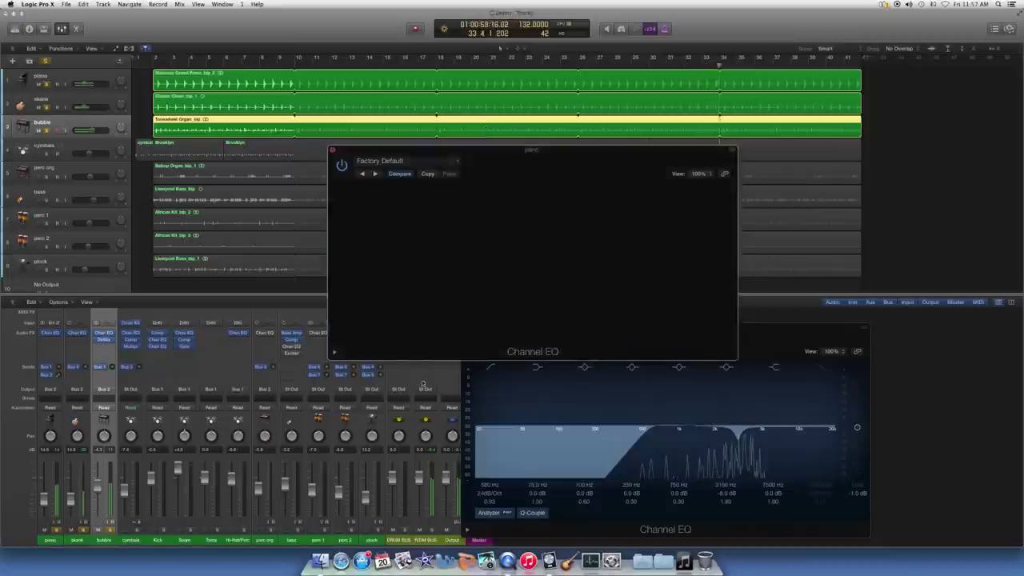
pyautogui.click(465, 328)
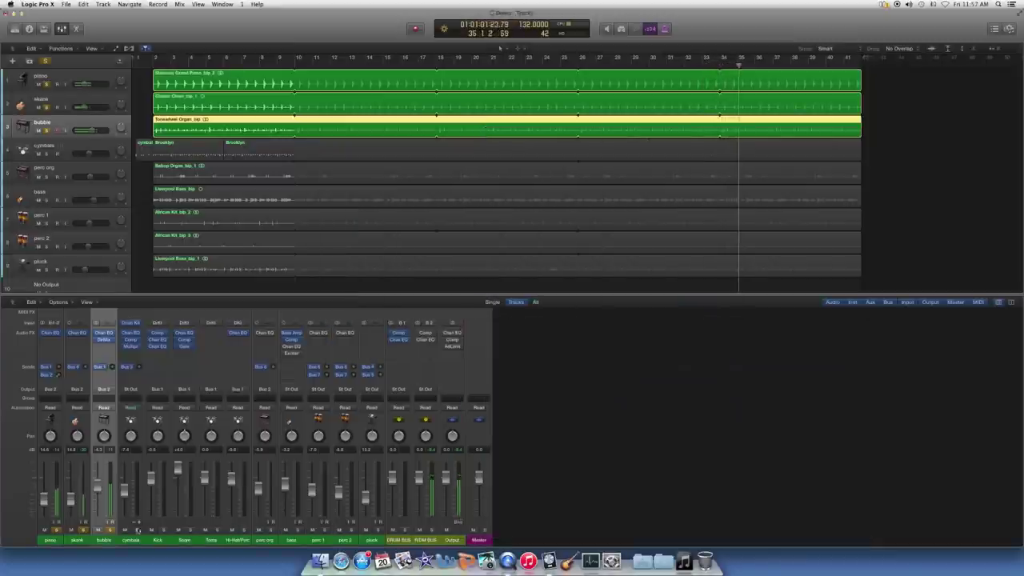
# - Add the perc org channel to the solo, switch on its Channel EQ with the 49 Hz low cut, and close its window
pyautogui.click(259, 537)
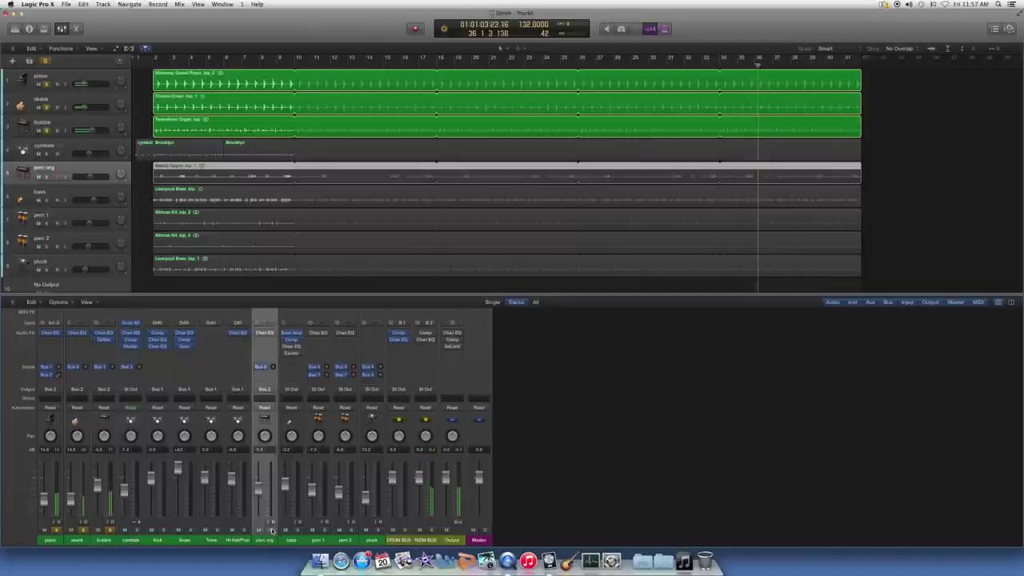
pyautogui.click(272, 530)
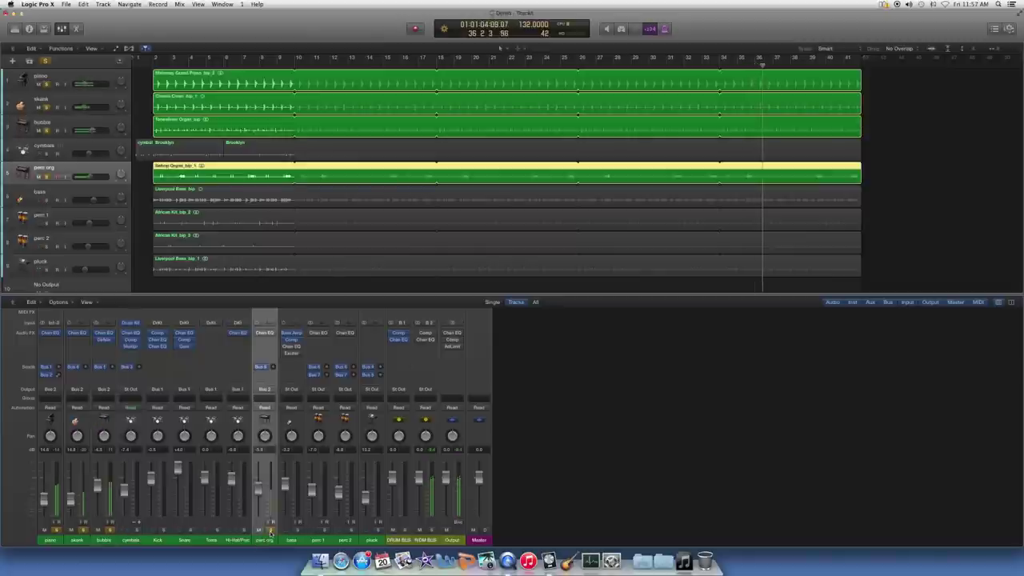
pyautogui.click(262, 333)
pyautogui.moveTo(370, 102); pyautogui.dragTo(477, 150)
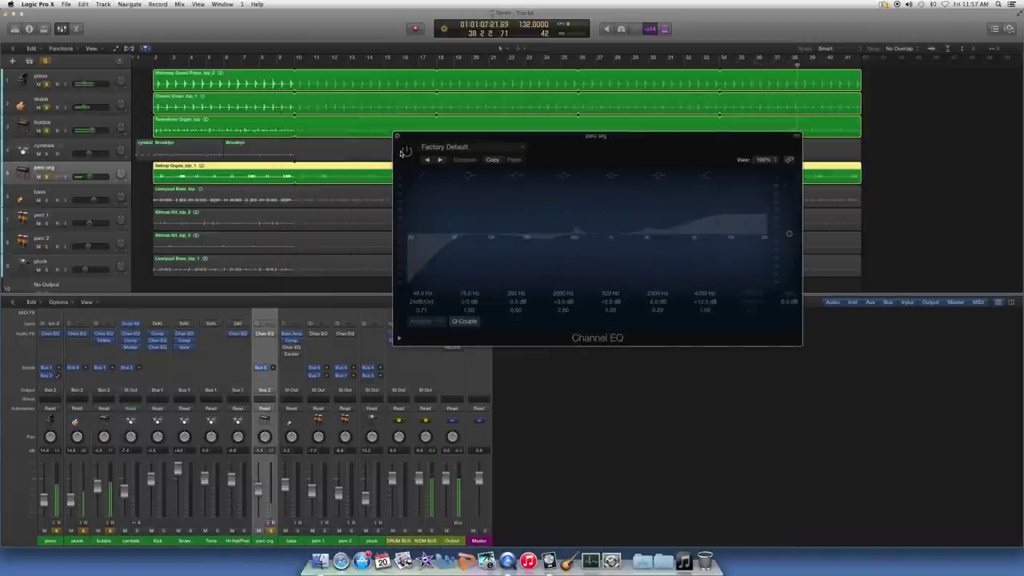
pyautogui.click(404, 152)
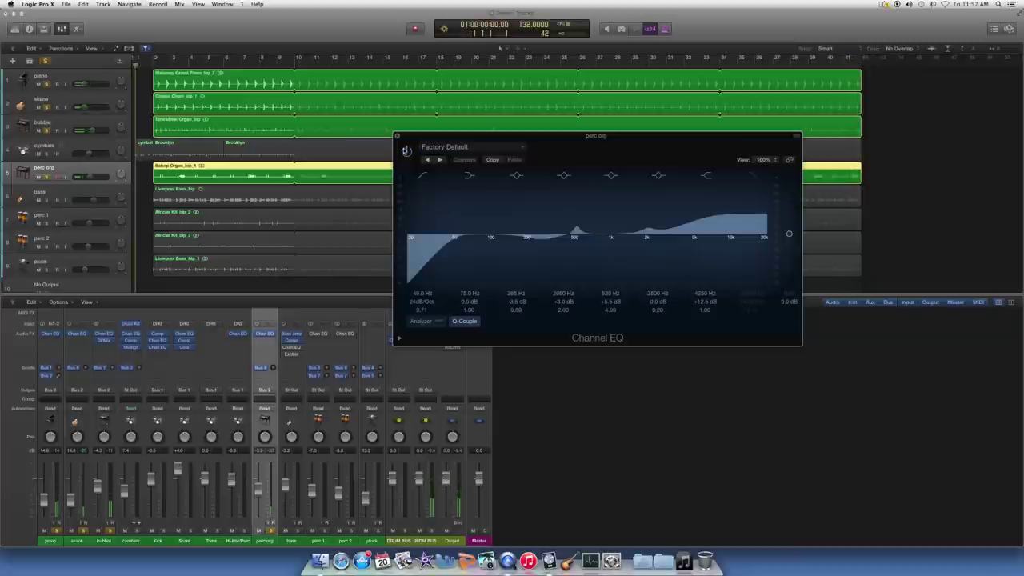
pyautogui.click(405, 150)
pyautogui.click(397, 137)
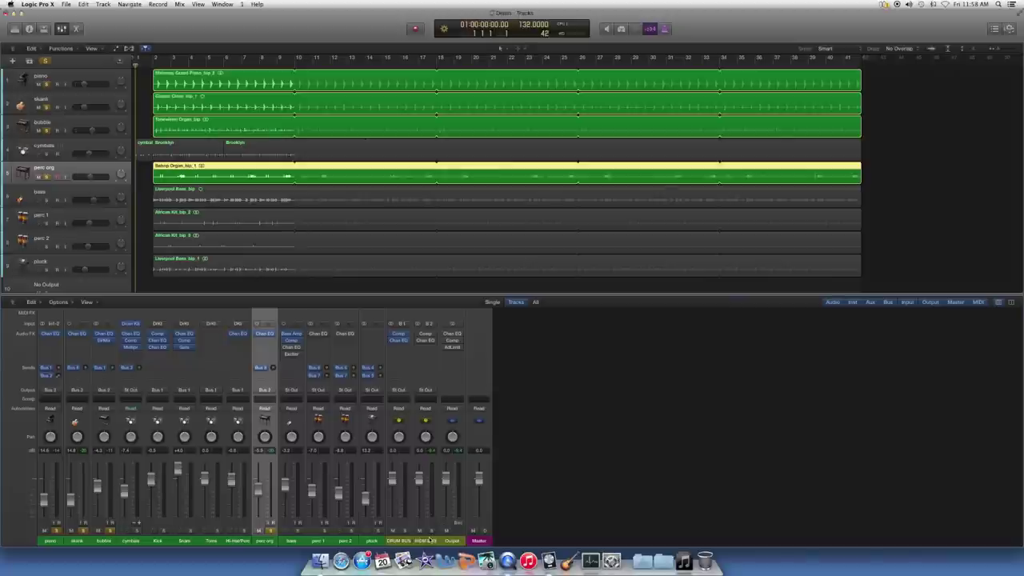
# - Open the Compressor and Channel EQ of the RIDM BUS, solo the bus, and keep both plug-in windows in view
pyautogui.click(427, 336)
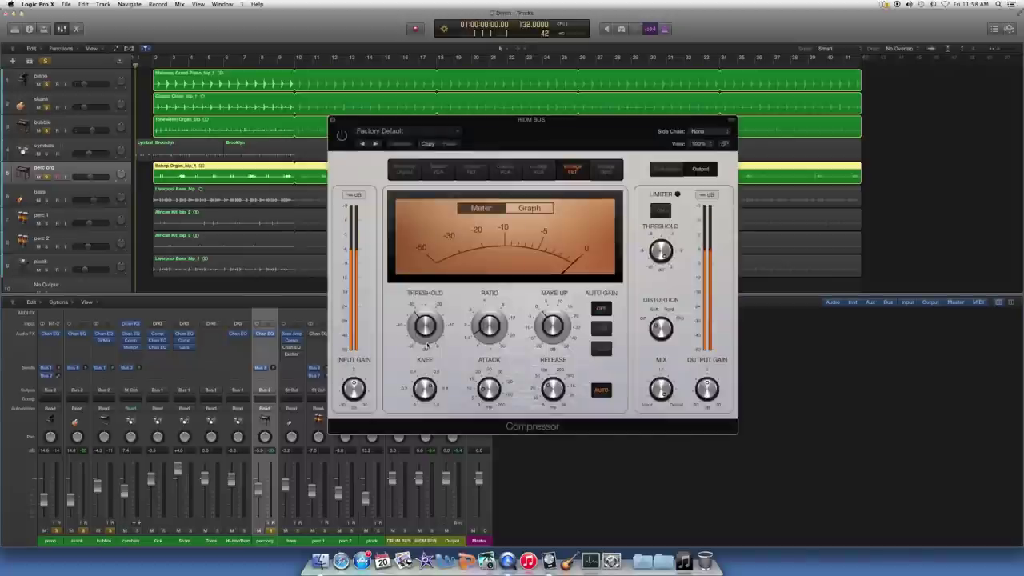
pyautogui.moveTo(483, 128); pyautogui.dragTo(137, 46)
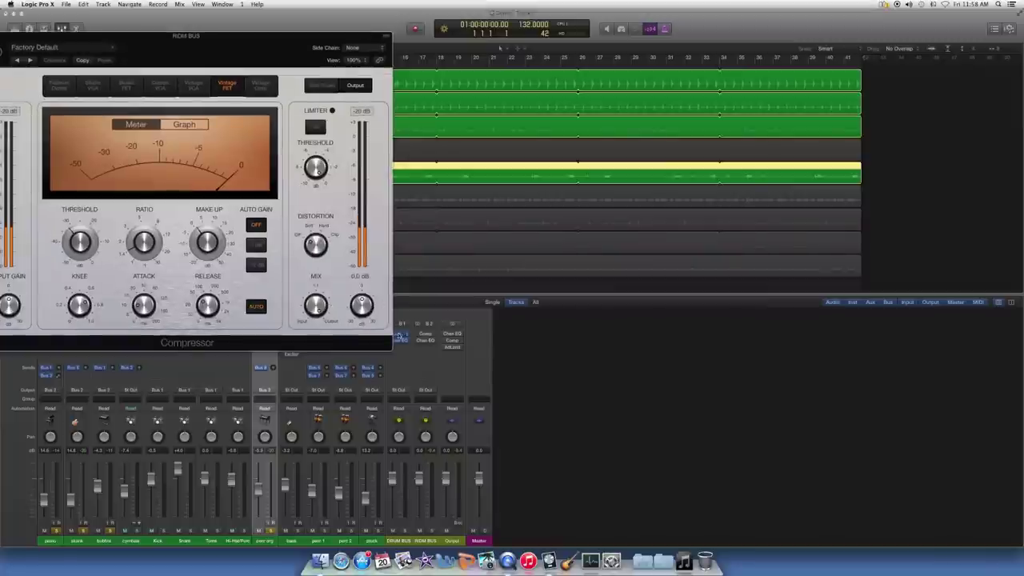
pyautogui.click(426, 341)
pyautogui.click(432, 530)
pyautogui.moveTo(210, 41); pyautogui.dragTo(264, 79)
# - Switch on the Vintage FET Compressor and the Channel EQ of the RIDM BUS and close both windows
pyautogui.click(46, 93)
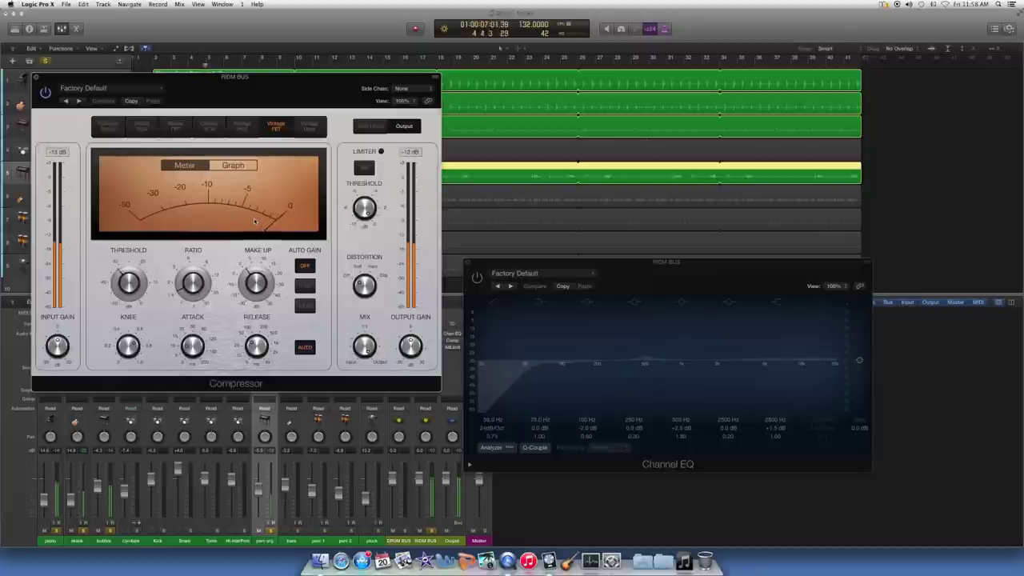
pyautogui.click(477, 277)
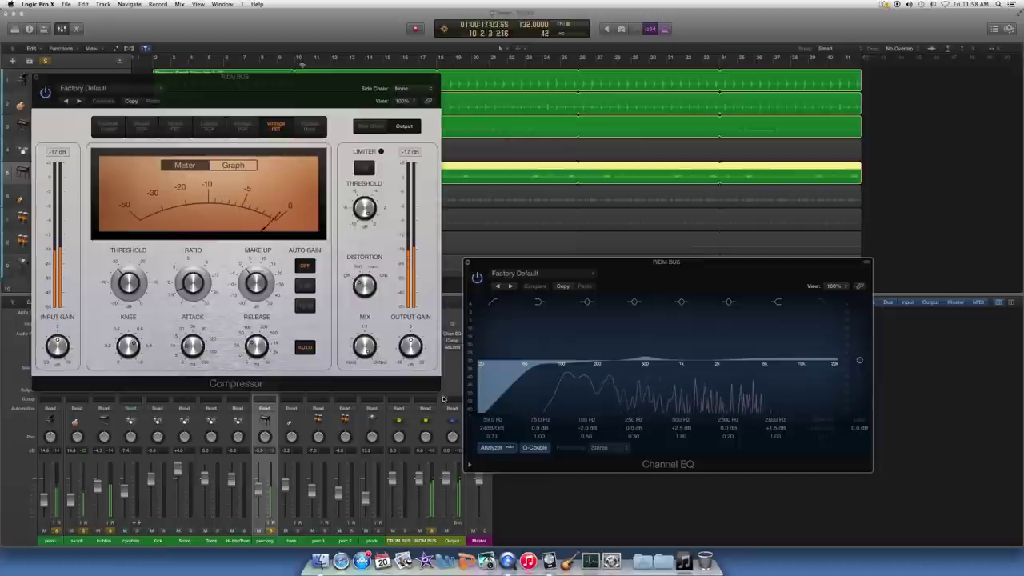
pyautogui.click(36, 77)
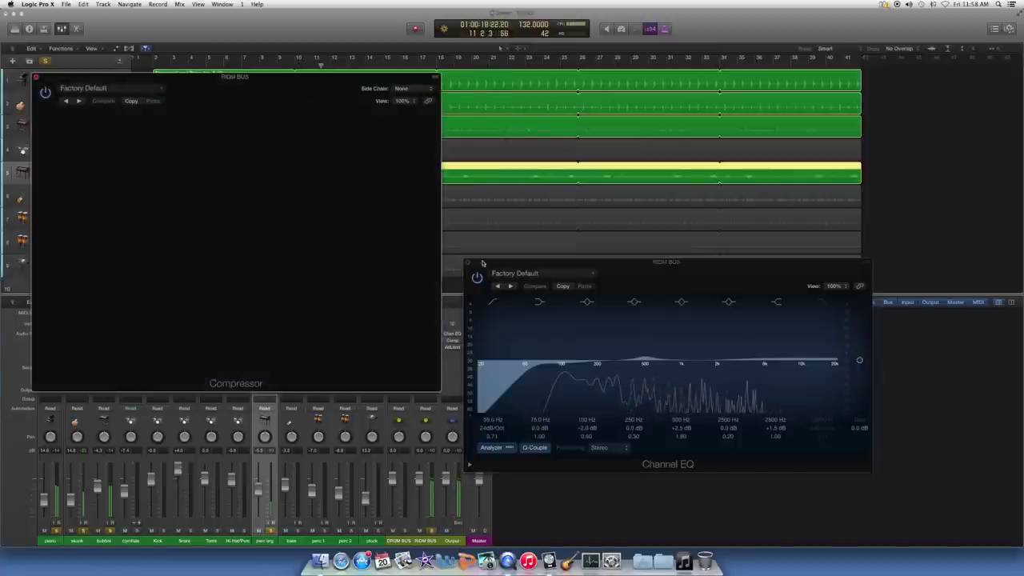
pyautogui.click(470, 262)
# - Clear the solos on perc org, bubble, skank and piano, and play the full mix
pyautogui.press('space')
pyautogui.click(271, 531)
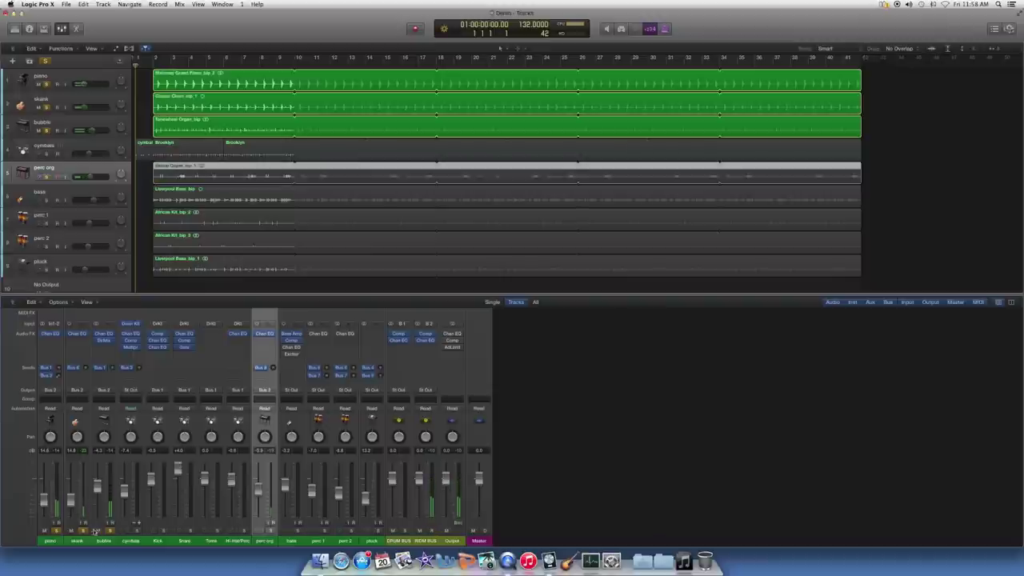
pyautogui.click(109, 531)
pyautogui.click(83, 532)
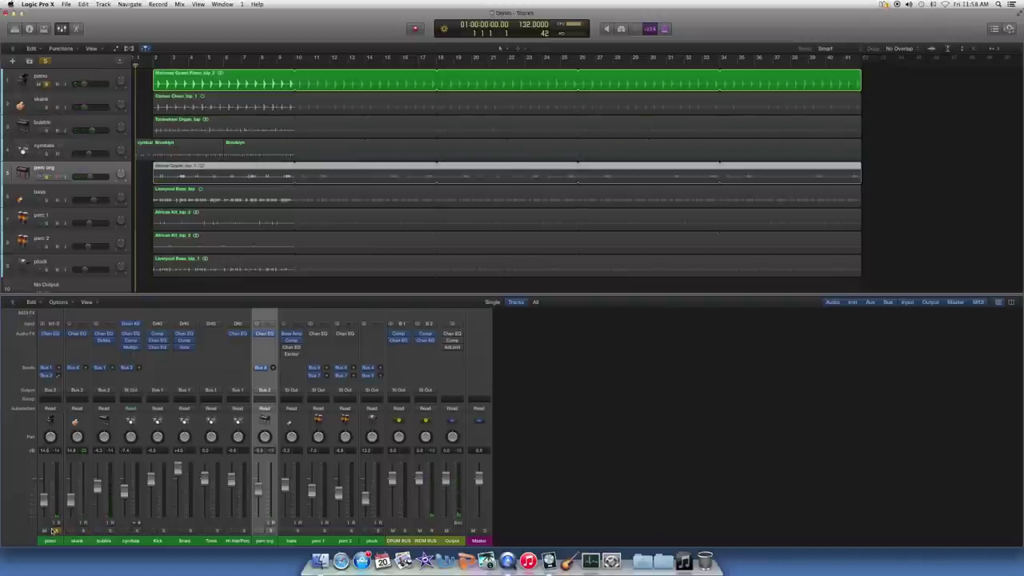
pyautogui.click(54, 531)
pyautogui.press('space')
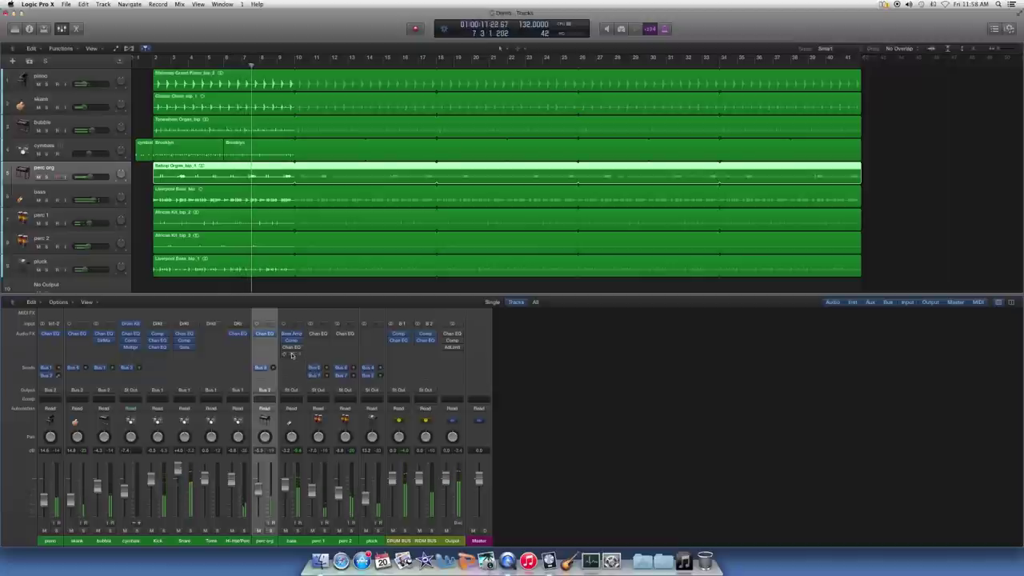
# - Open the bass channel's Channel EQ, switch it on, and solo the bass
pyautogui.click(292, 350)
pyautogui.moveTo(404, 158); pyautogui.dragTo(562, 167)
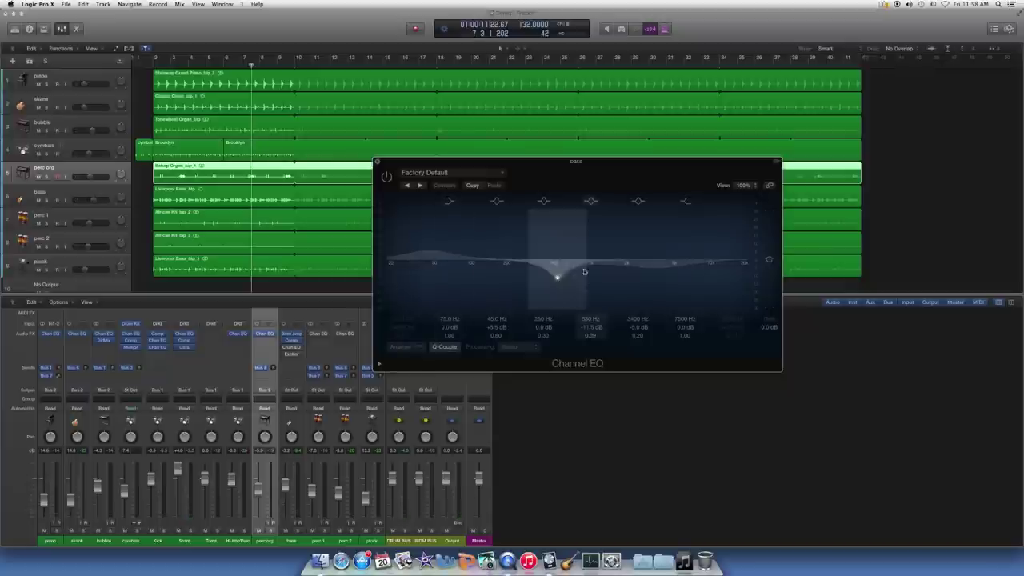
pyautogui.click(386, 176)
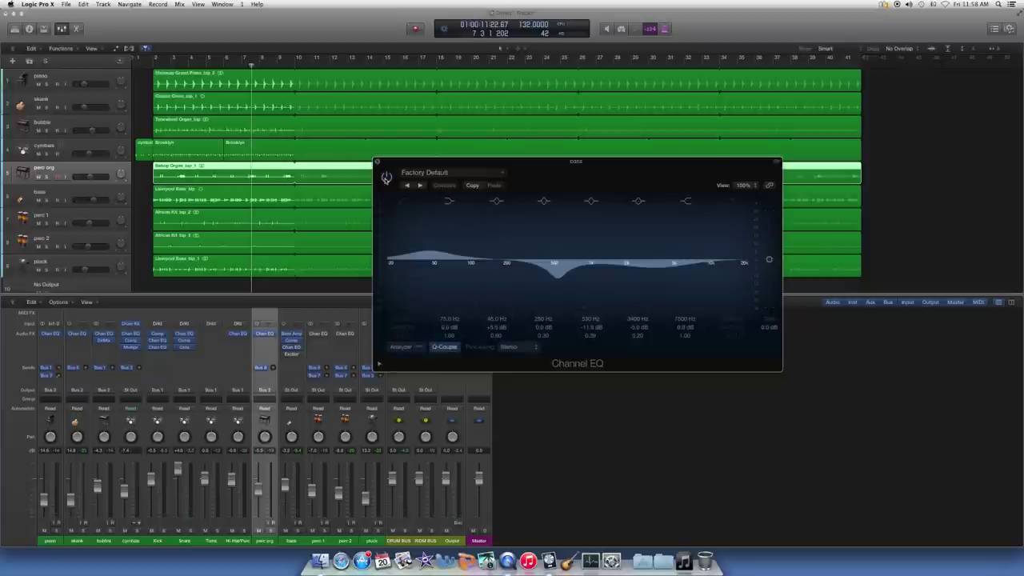
pyautogui.click(298, 533)
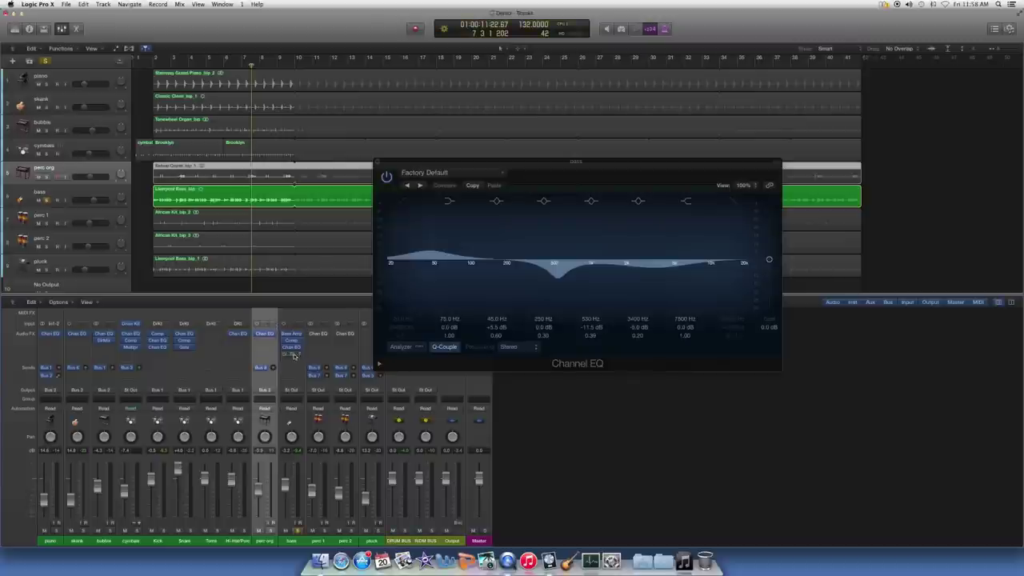
# - Compare the bass with its Channel EQ bypassed and enabled during playback, leave the EQ on, and close its window
pyautogui.click(285, 349)
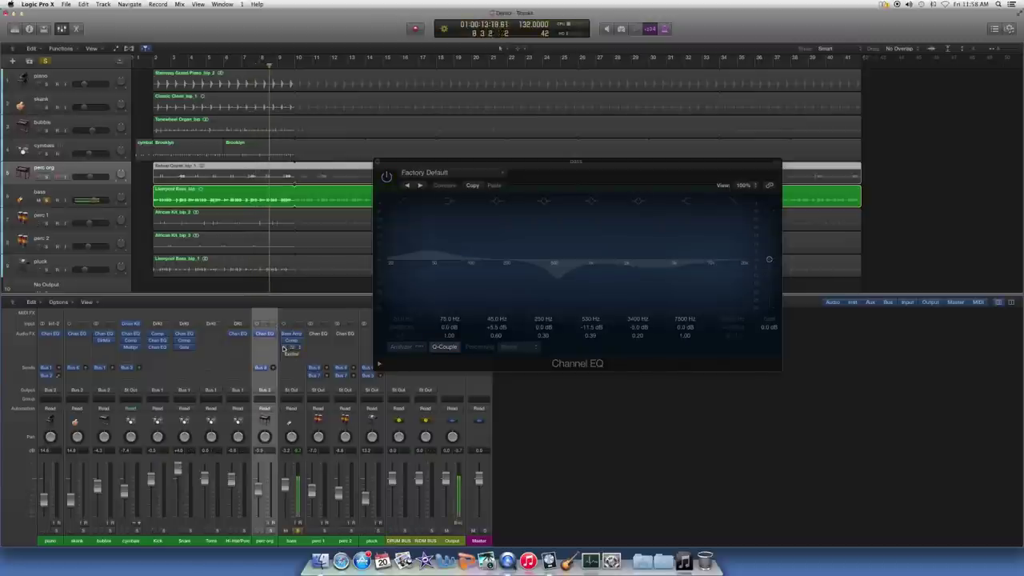
pyautogui.click(284, 349)
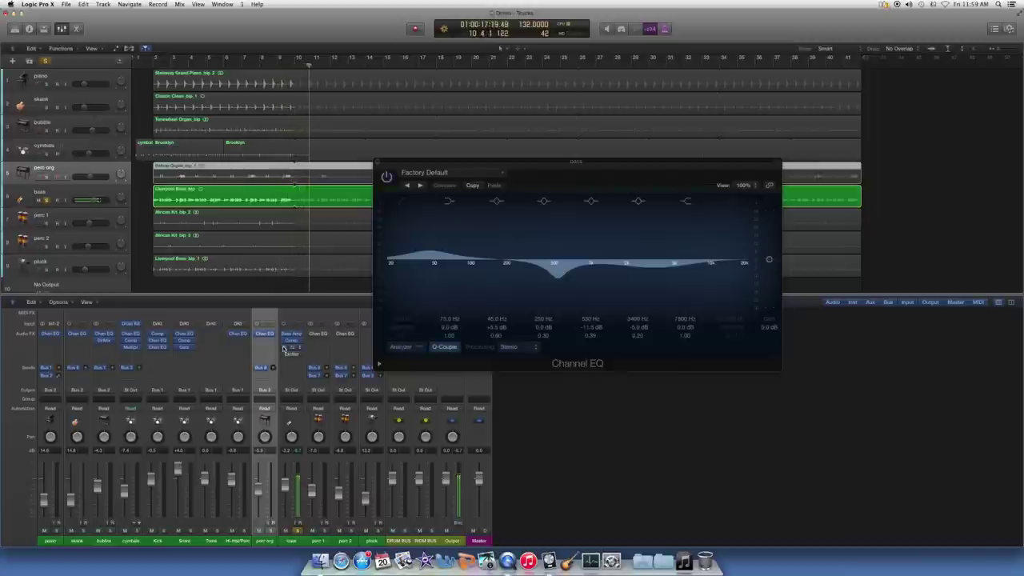
pyautogui.click(283, 349)
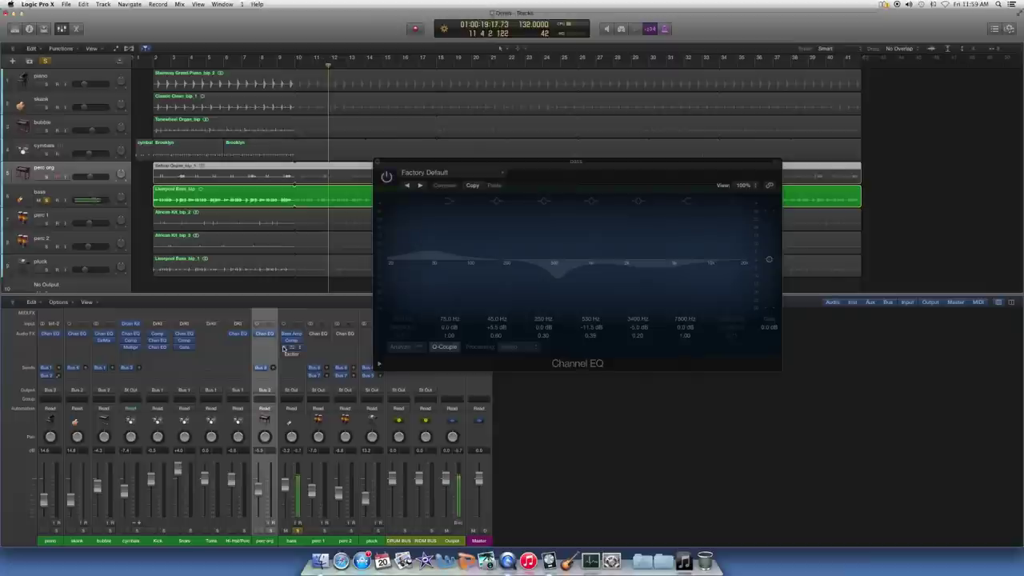
pyautogui.click(283, 349)
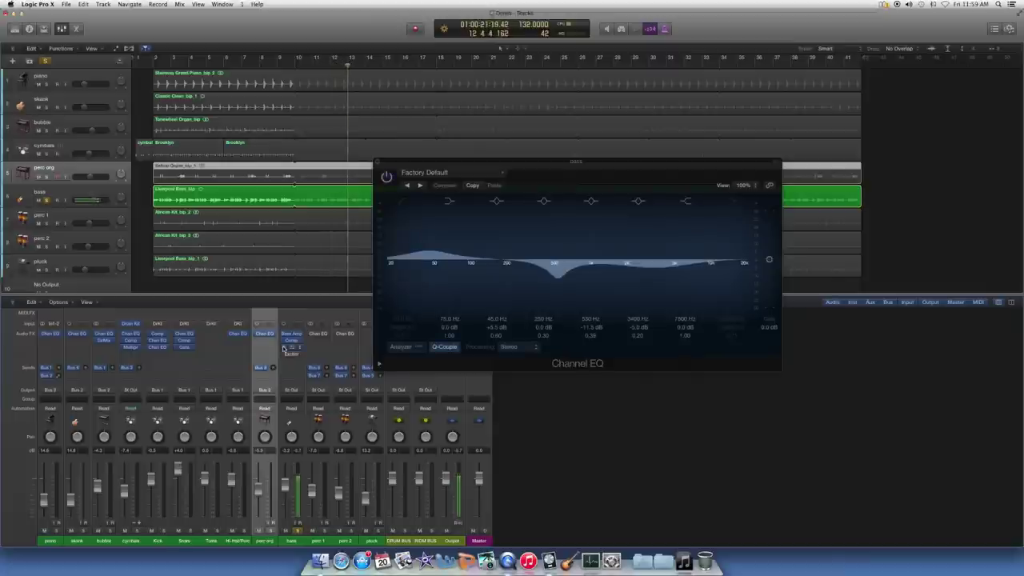
pyautogui.click(377, 161)
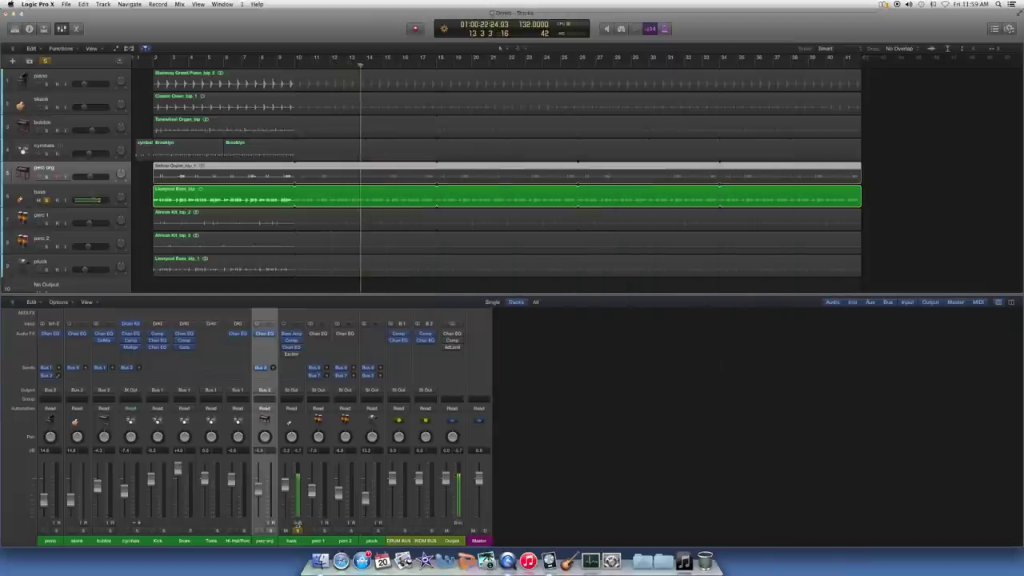
# - Clear the bass solo to hear the full mix, and return the playhead to the beginning
pyautogui.click(298, 532)
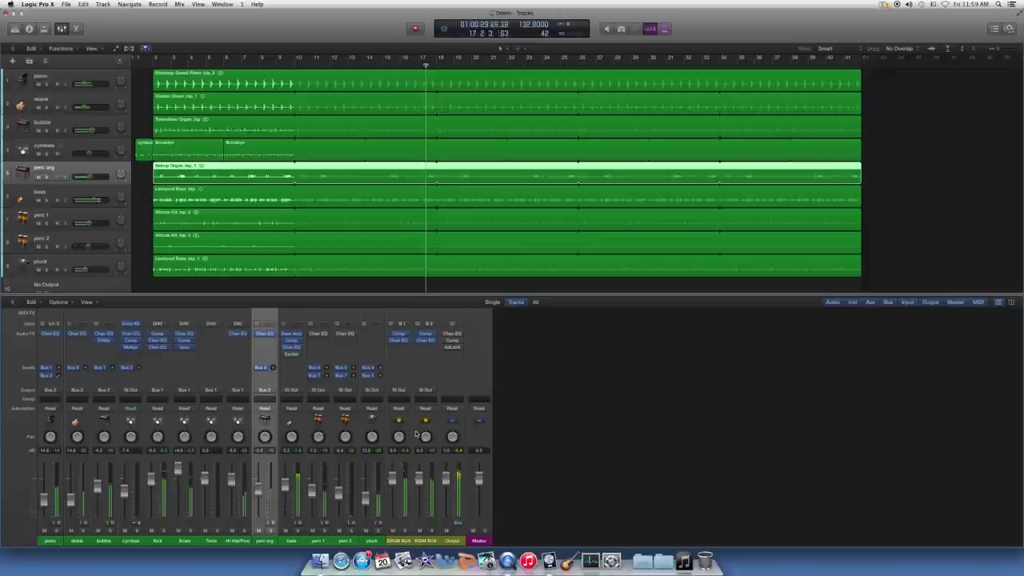
pyautogui.press('space')
pyautogui.press('Return')
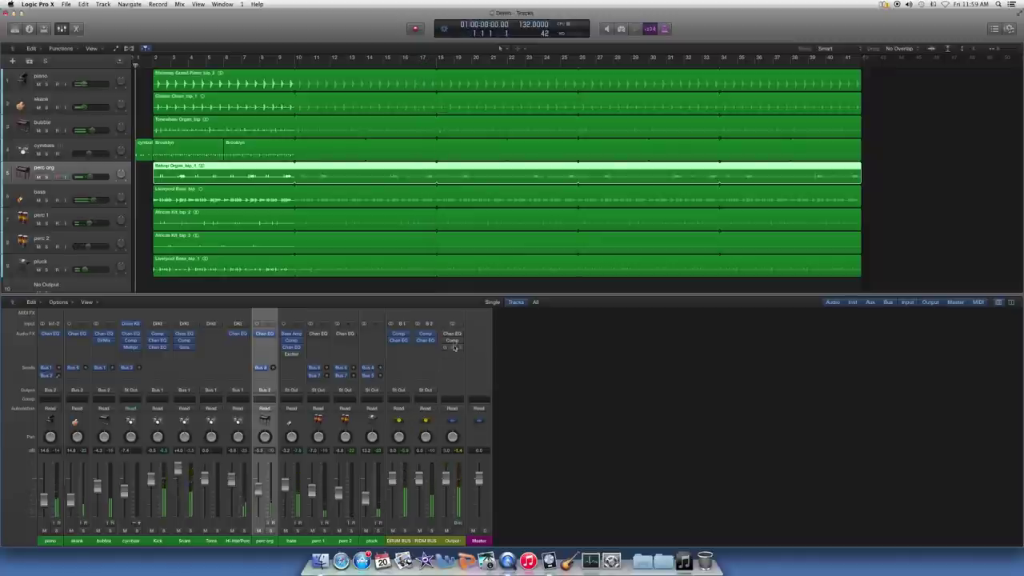
# - Select the Output channel, open its Channel EQ and Compressor, and place the Compressor window beside the EQ
pyautogui.click(452, 542)
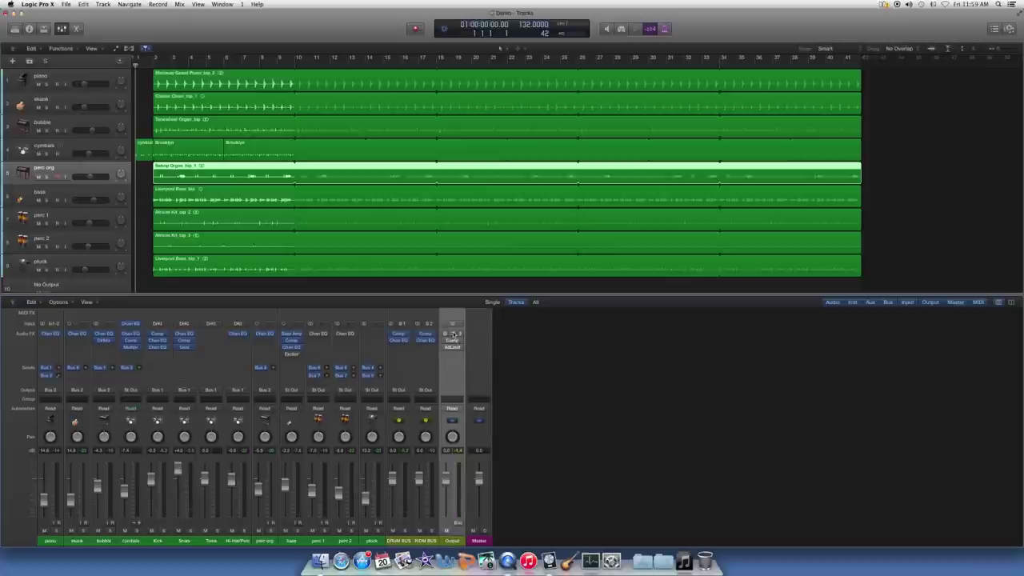
pyautogui.click(453, 334)
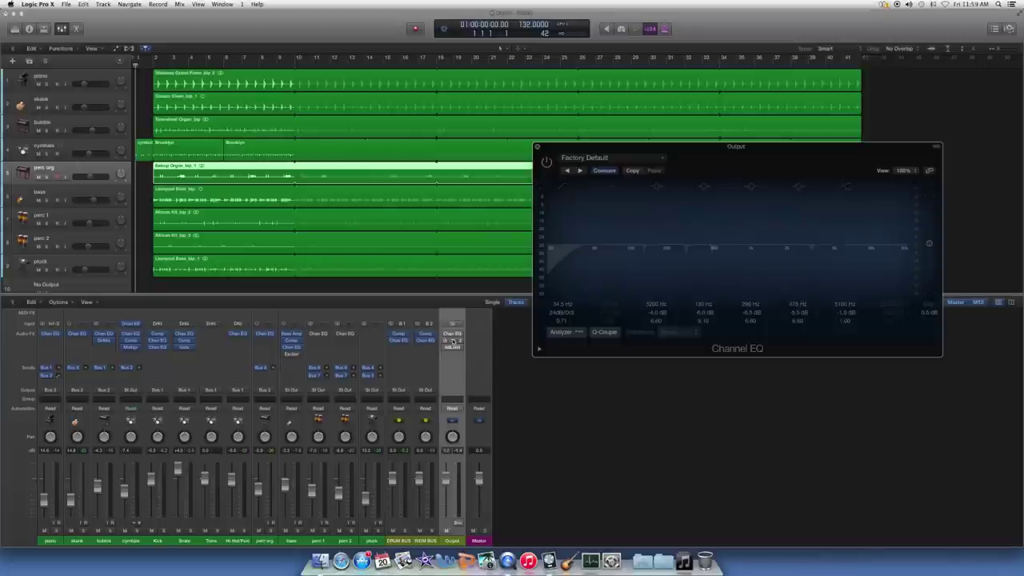
pyautogui.click(453, 341)
pyautogui.moveTo(681, 128); pyautogui.dragTo(314, 155)
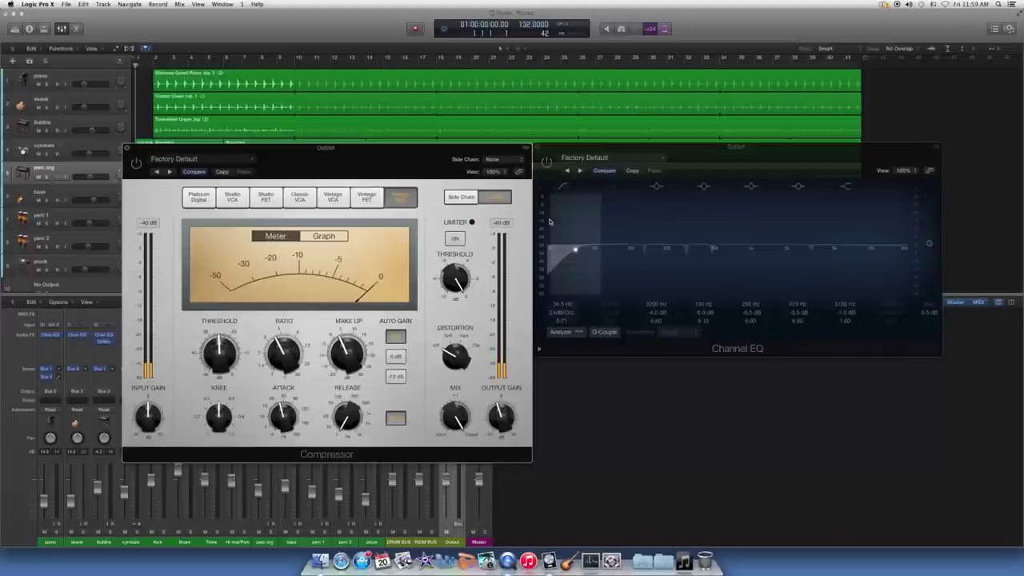
# - Compare the full mix with the Output Channel EQ enabled and bypassed during playback, and leave the EQ switched on
pyautogui.press('space')
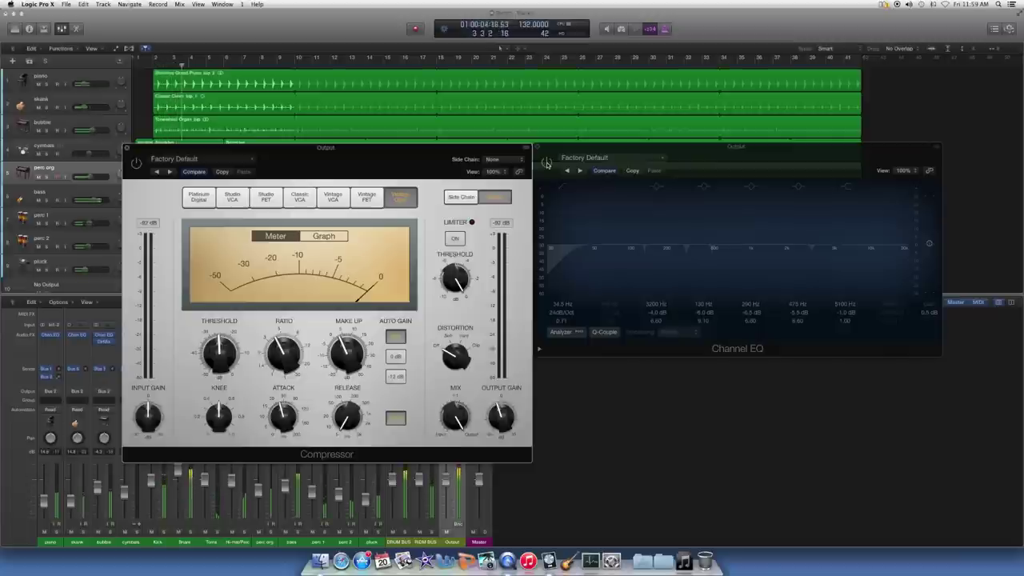
pyautogui.click(546, 163)
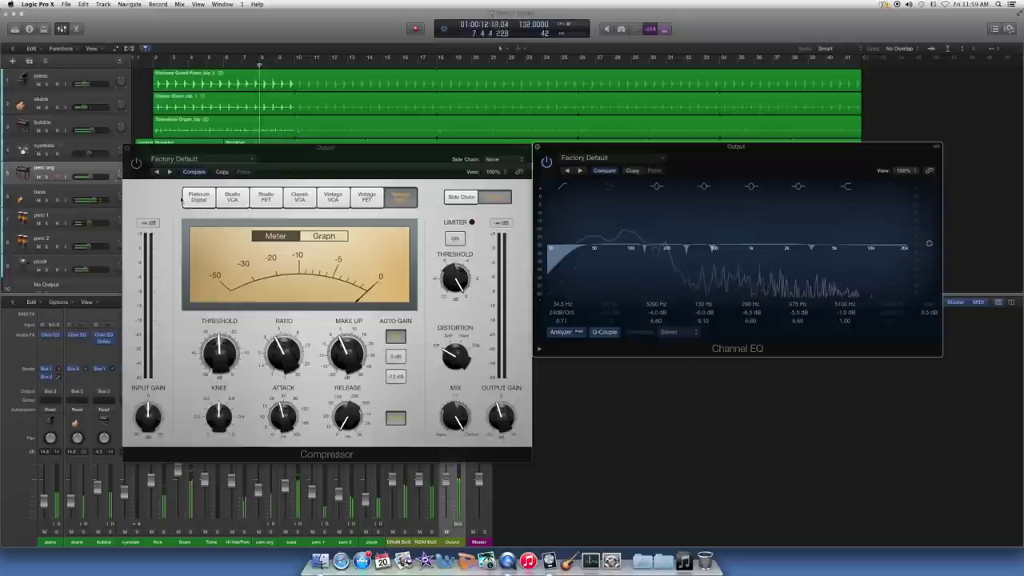
pyautogui.click(548, 161)
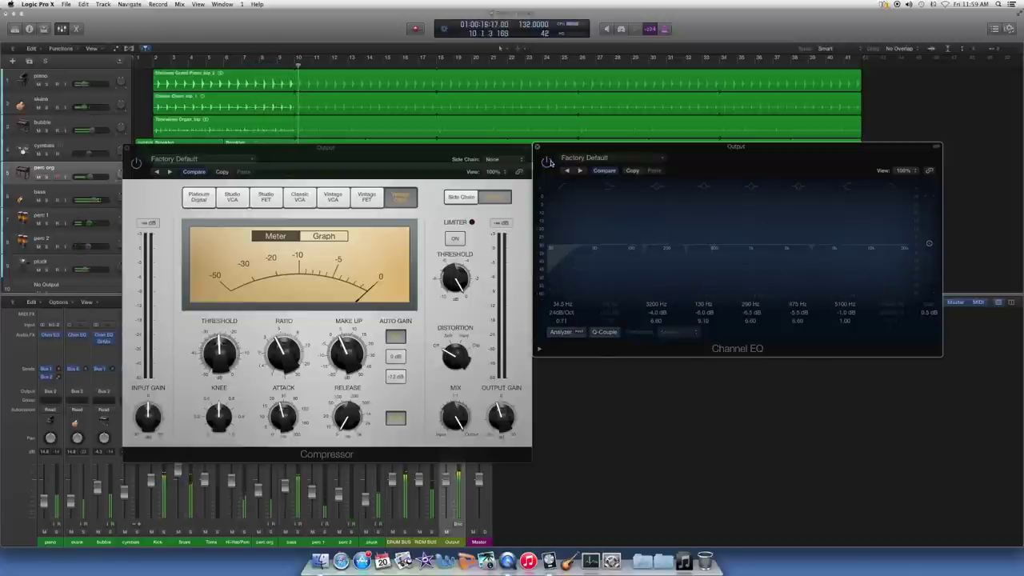
pyautogui.click(548, 161)
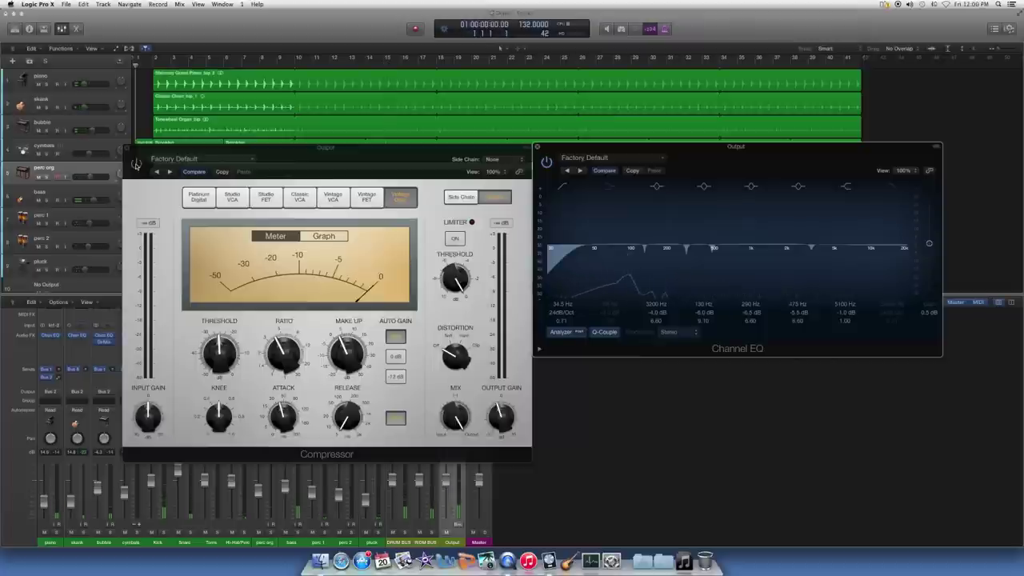
# - Play the mix from the beginning, switch on the Output Compressor, and lower its threshold slightly
pyautogui.press('space')
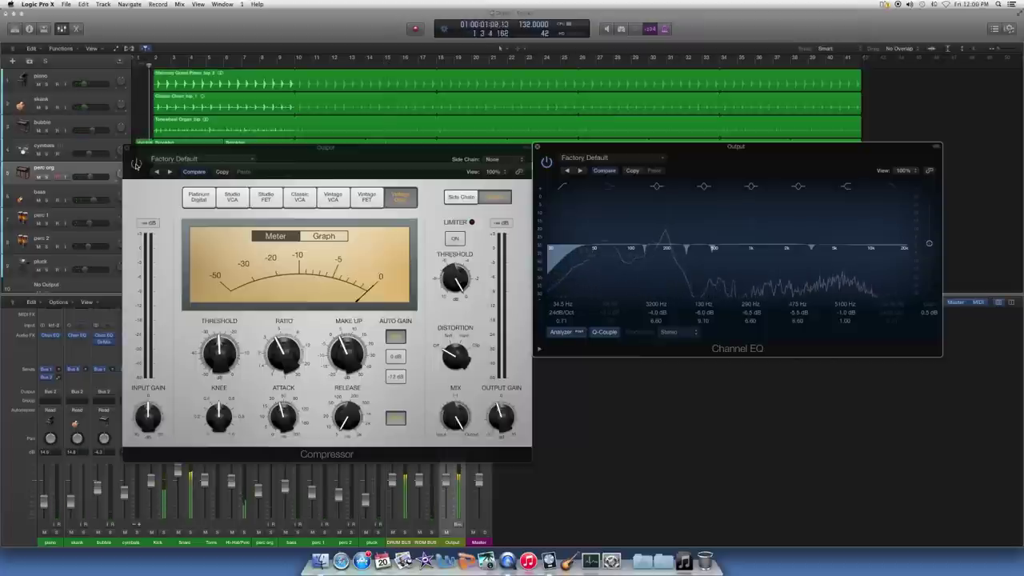
pyautogui.click(135, 164)
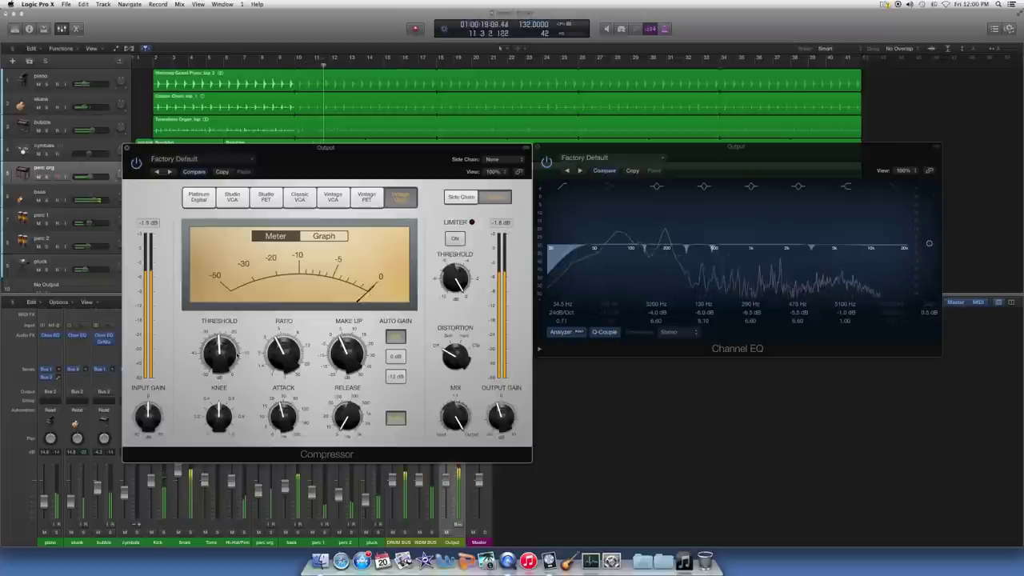
pyautogui.moveTo(225, 356); pyautogui.dragTo(225, 365)
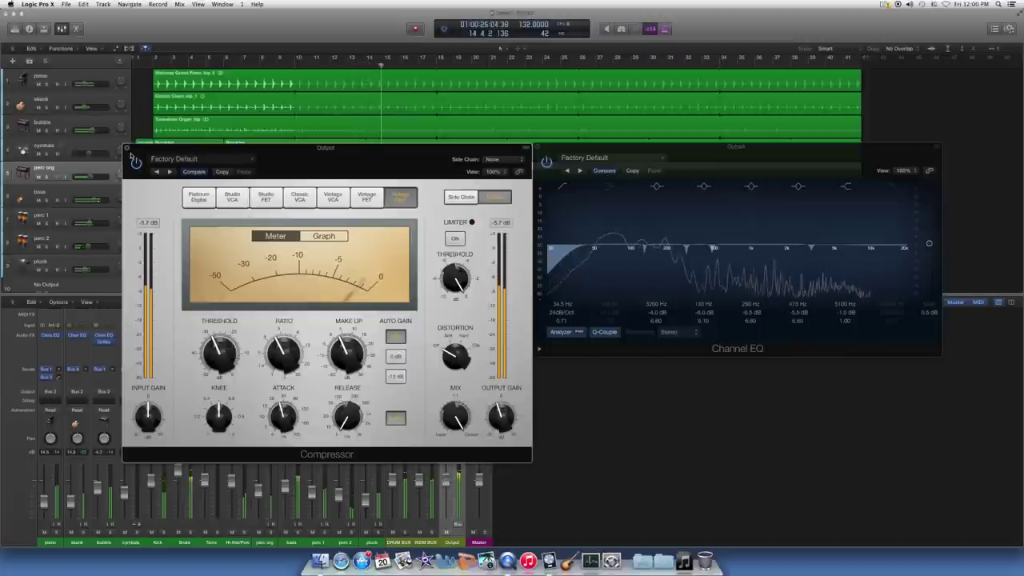
# - Close the Output EQ and Compressor windows and open the Adaptive Limiter on the Output channel
pyautogui.click(535, 147)
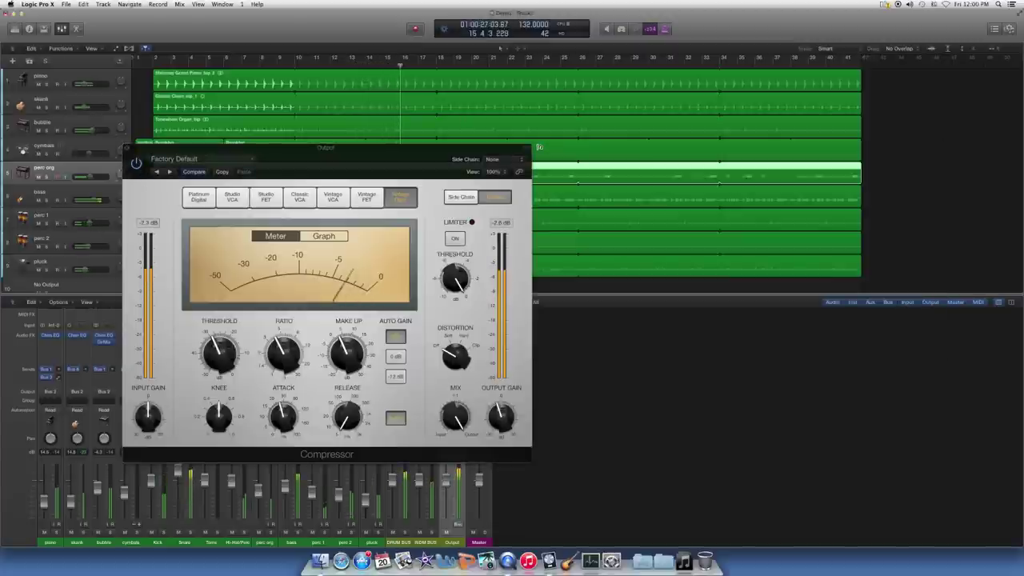
pyautogui.click(127, 148)
pyautogui.click(452, 351)
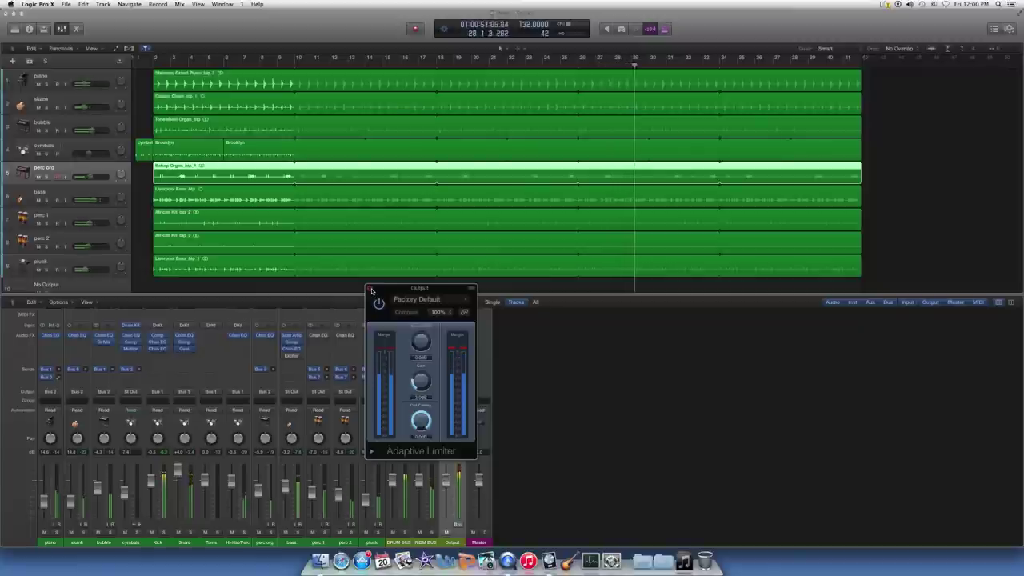
# - Toggle the mute on the RIDM BUS during playback to check its part in the mix
pyautogui.scroll(-1, 446, 518)
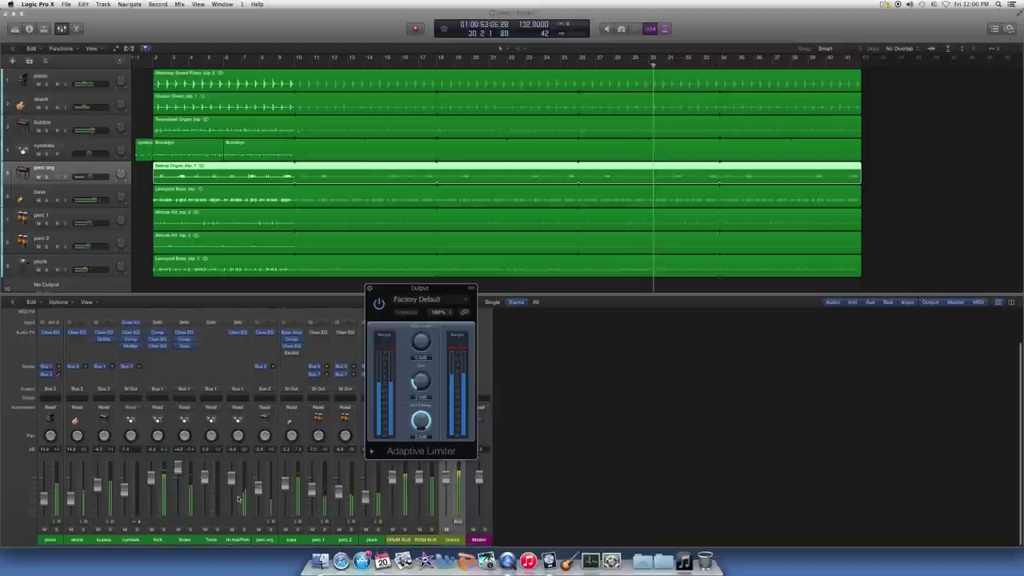
pyautogui.click(420, 529)
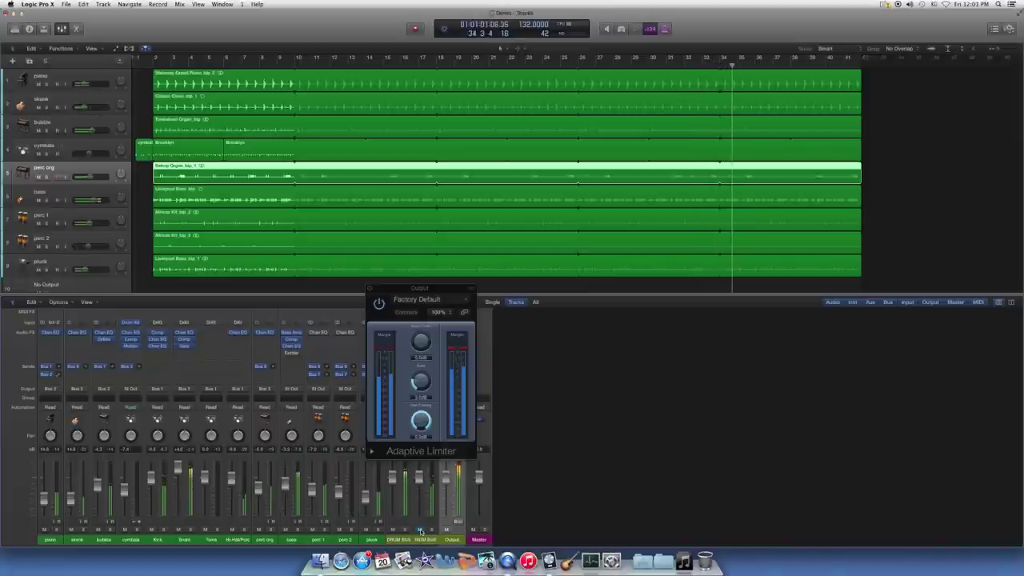
pyautogui.click(420, 530)
pyautogui.click(421, 530)
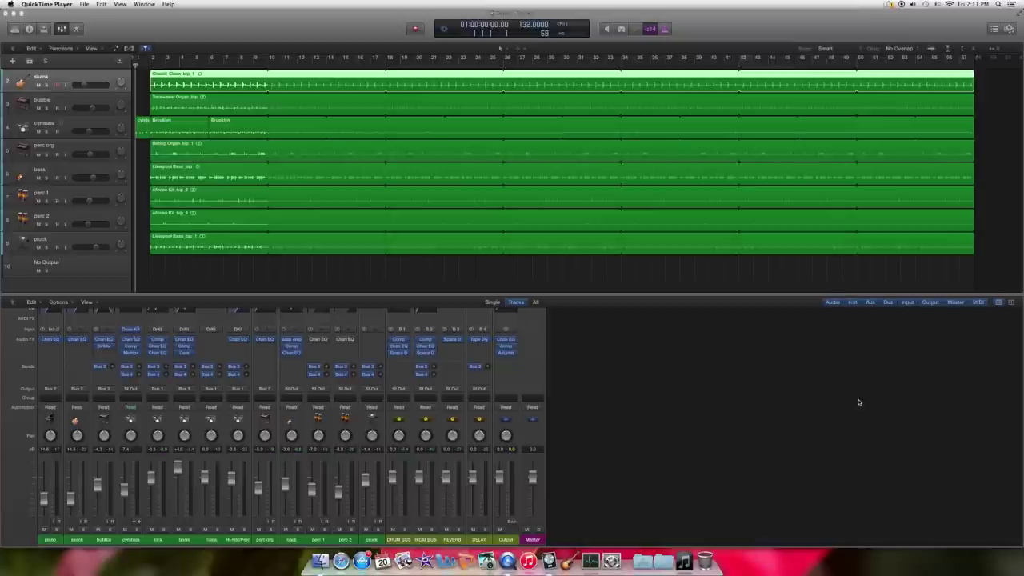
# - Open Space Designer on the DRUM BUS and load the Small Spaces room preset 0.5s Drum Chamber Full
pyautogui.click(400, 353)
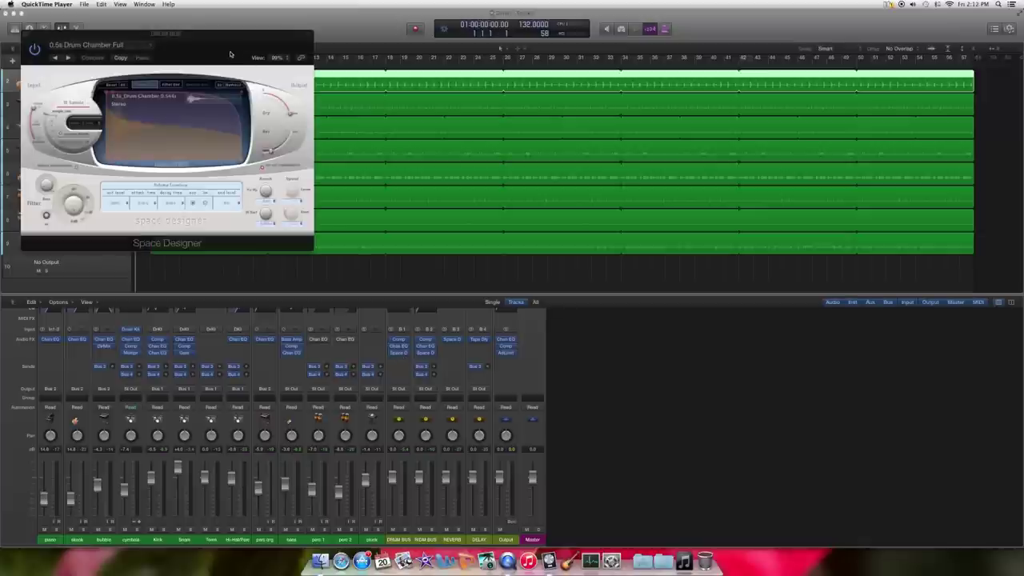
pyautogui.click(120, 45)
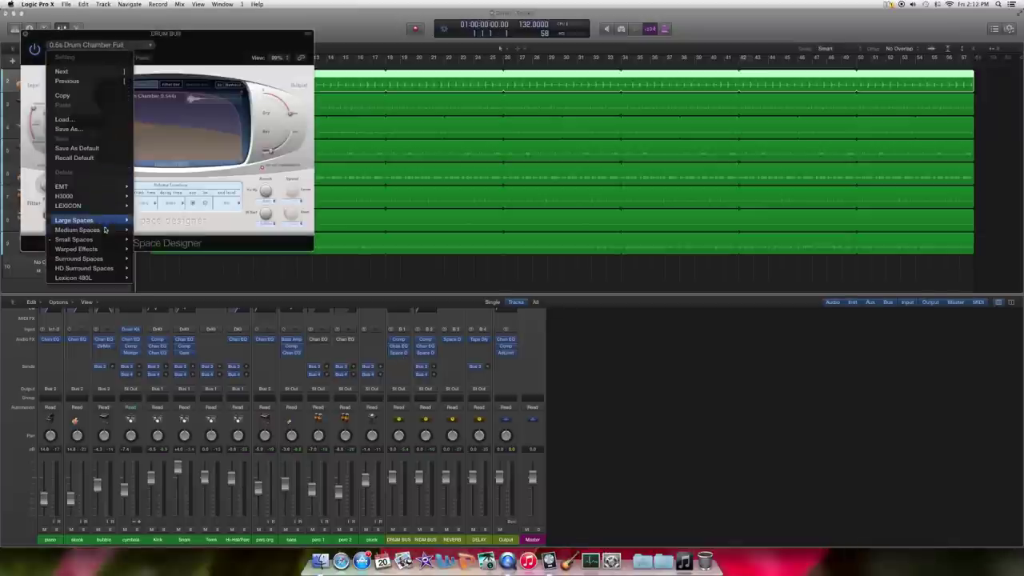
pyautogui.moveTo(112, 242)
pyautogui.moveTo(148, 240)
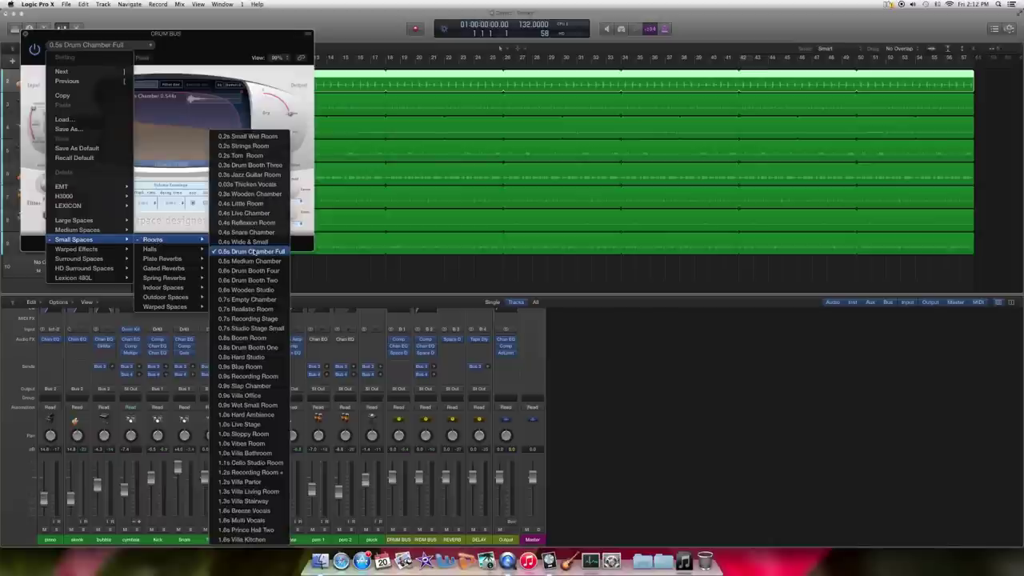
pyautogui.click(275, 252)
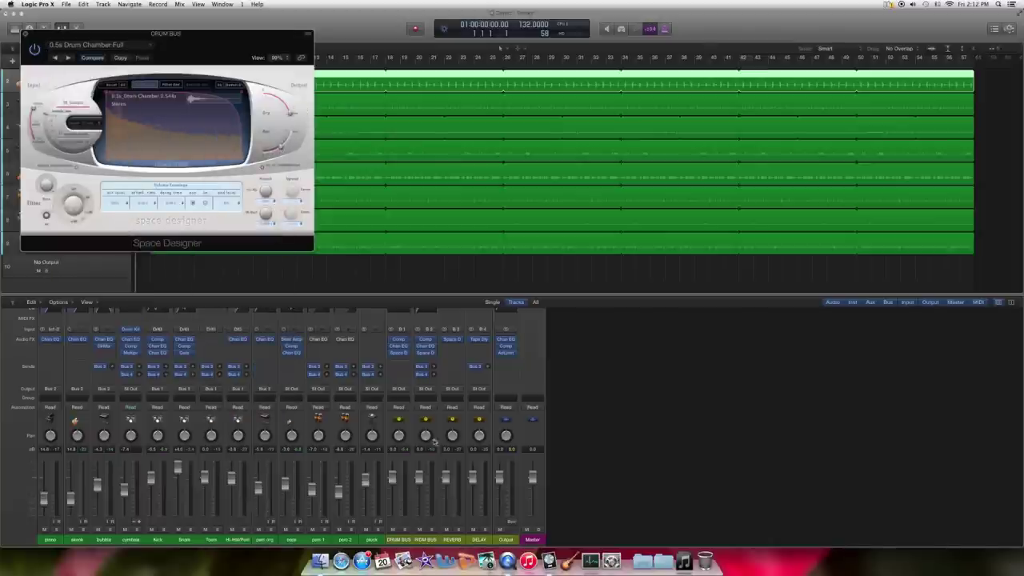
# - Solo the DRUM BUS and set its Space Designer wet level to -24.0 dB while the drums play
pyautogui.click(406, 530)
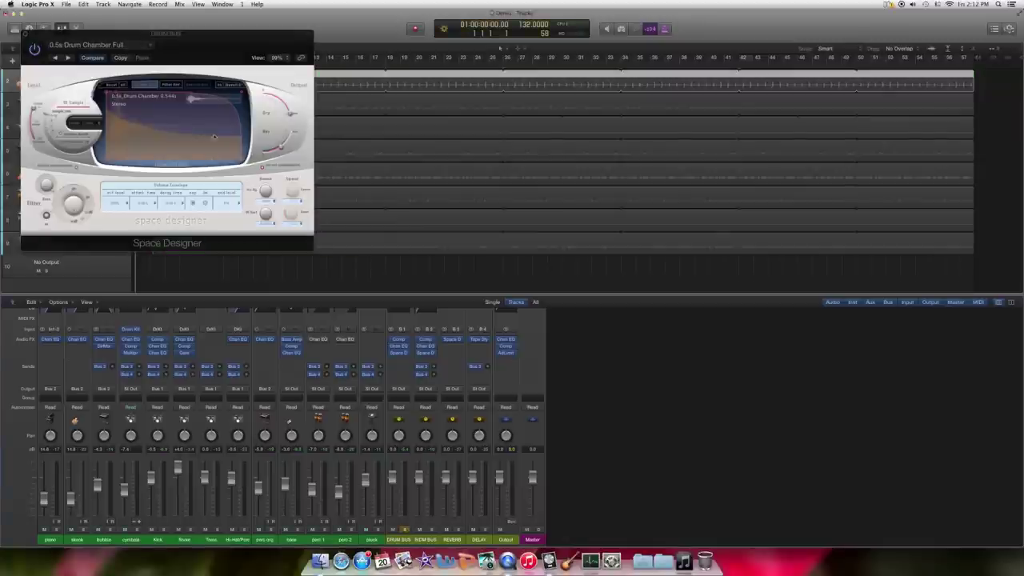
pyautogui.press('space')
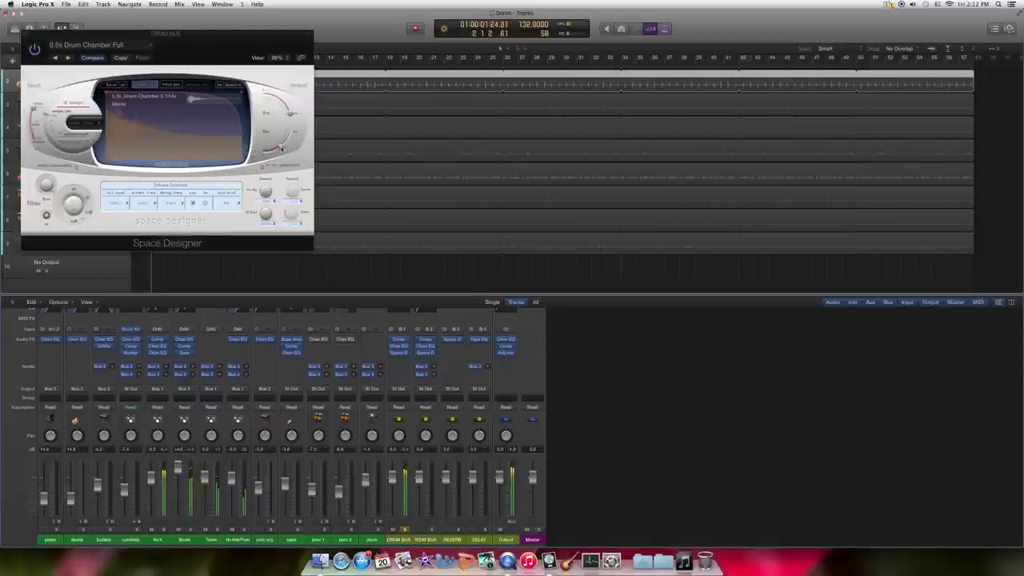
pyautogui.click(281, 149)
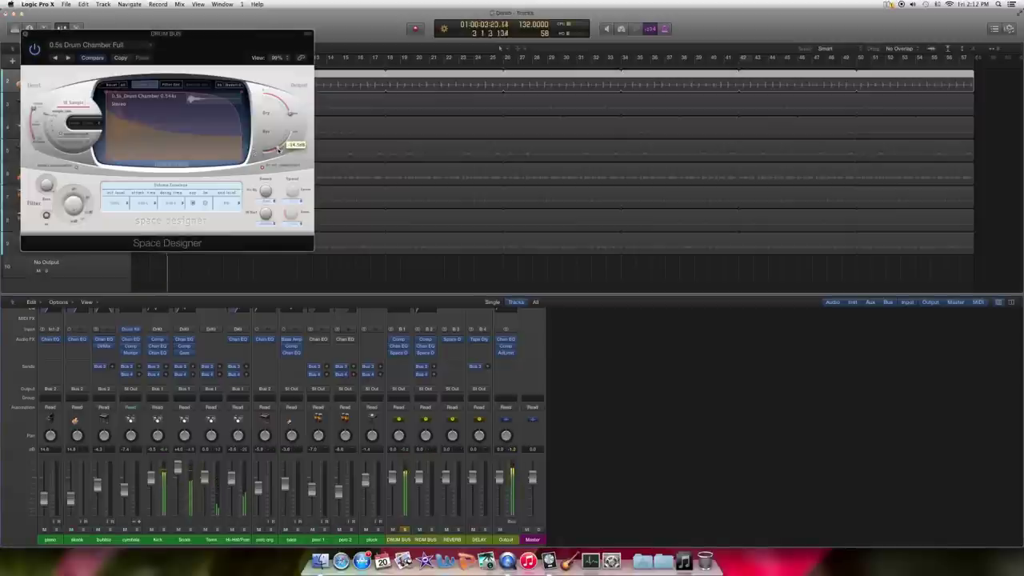
pyautogui.moveTo(278, 149); pyautogui.dragTo(281, 163)
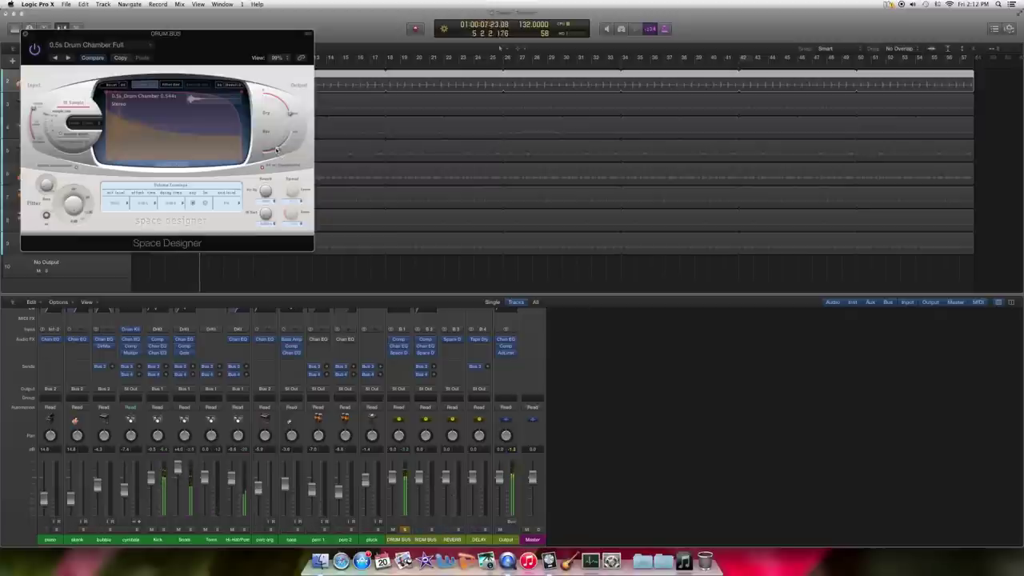
pyautogui.moveTo(272, 151); pyautogui.dragTo(270, 152)
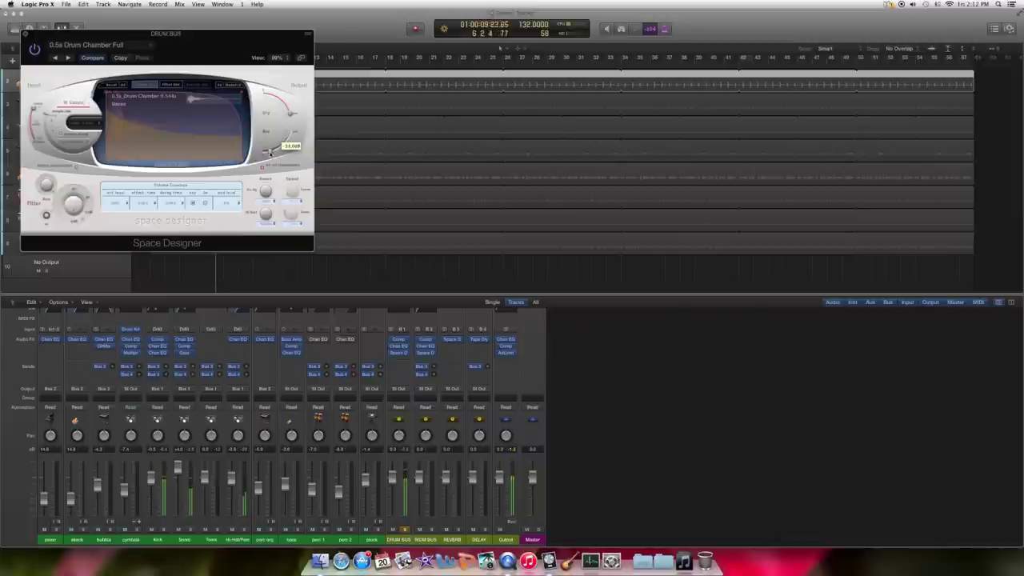
pyautogui.moveTo(271, 151); pyautogui.dragTo(272, 152)
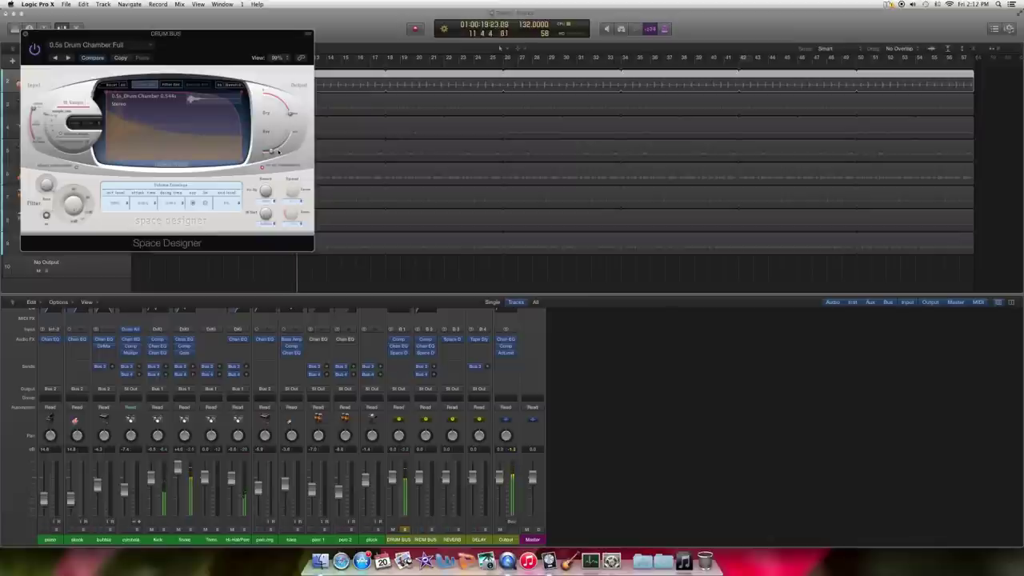
pyautogui.moveTo(269, 151); pyautogui.dragTo(270, 151)
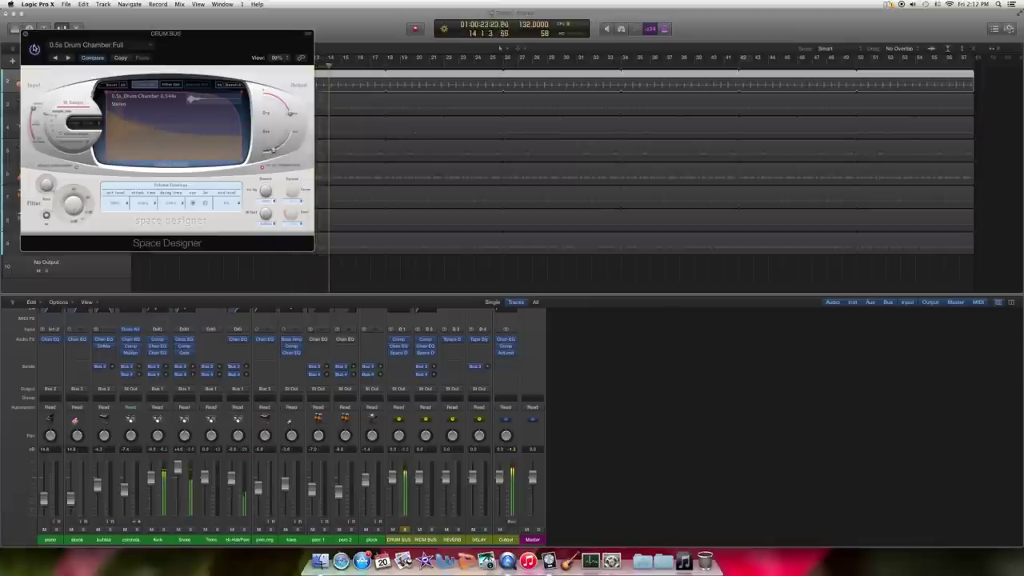
pyautogui.moveTo(273, 151); pyautogui.dragTo(273, 152)
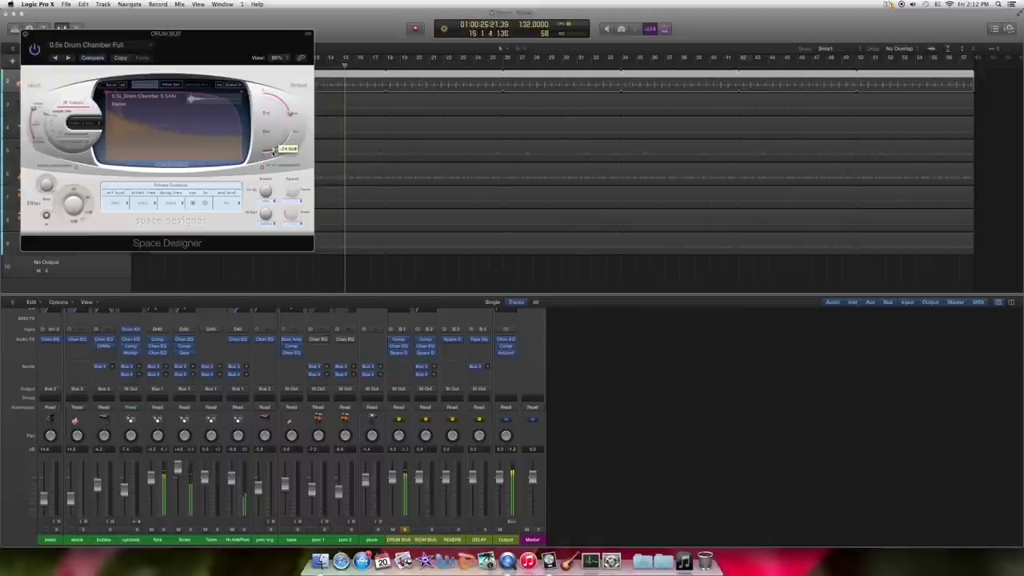
# - Check the drum reverb with its bypass, leave it on, then close Space Designer and clear the DRUM BUS solo
pyautogui.click(34, 52)
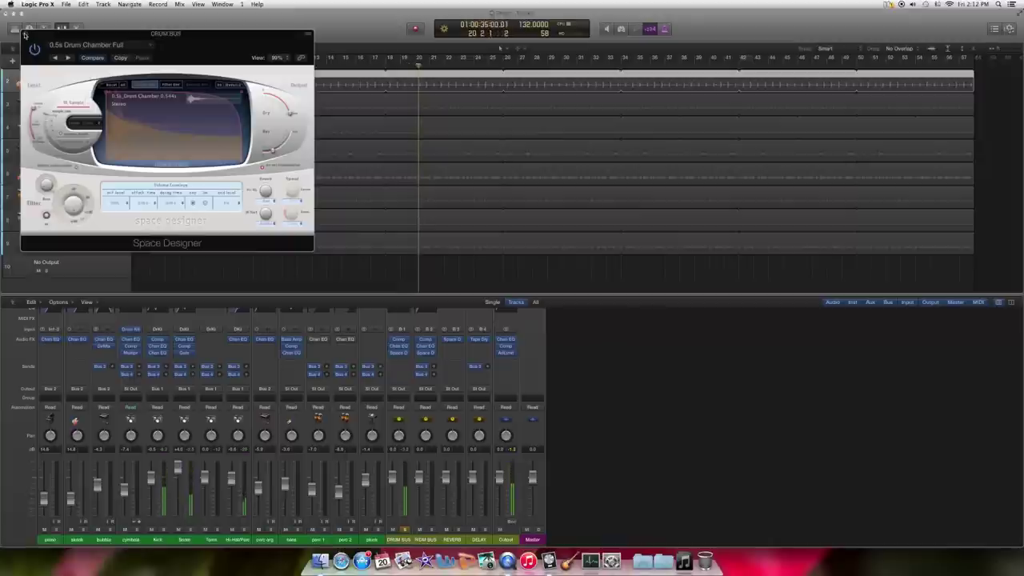
pyautogui.click(24, 35)
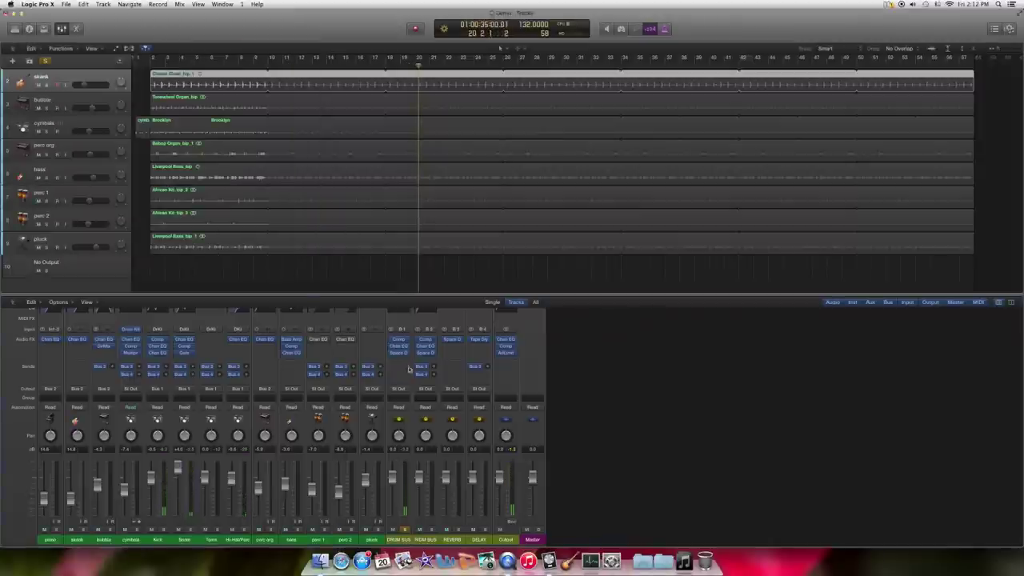
pyautogui.press('super+a')
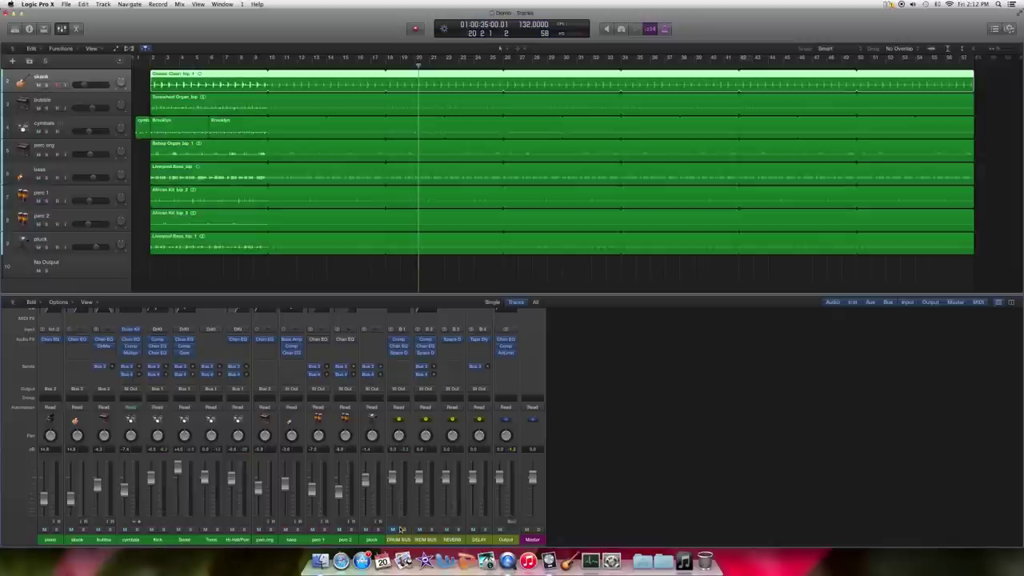
# - Solo the RIDM BUS, lower the wet level in its Space Designer during playback, and close the plug-in
pyautogui.click(429, 530)
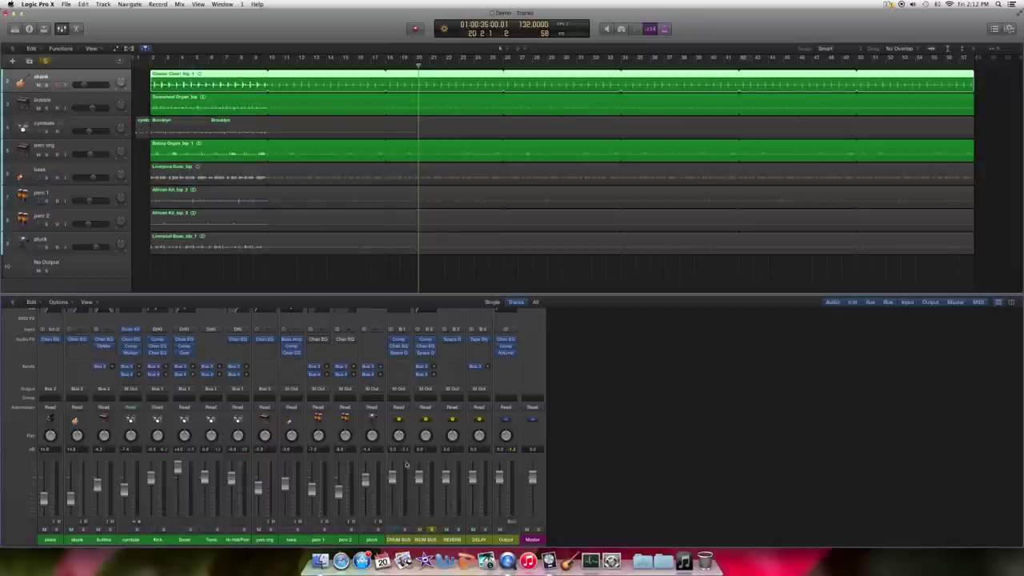
pyautogui.click(425, 353)
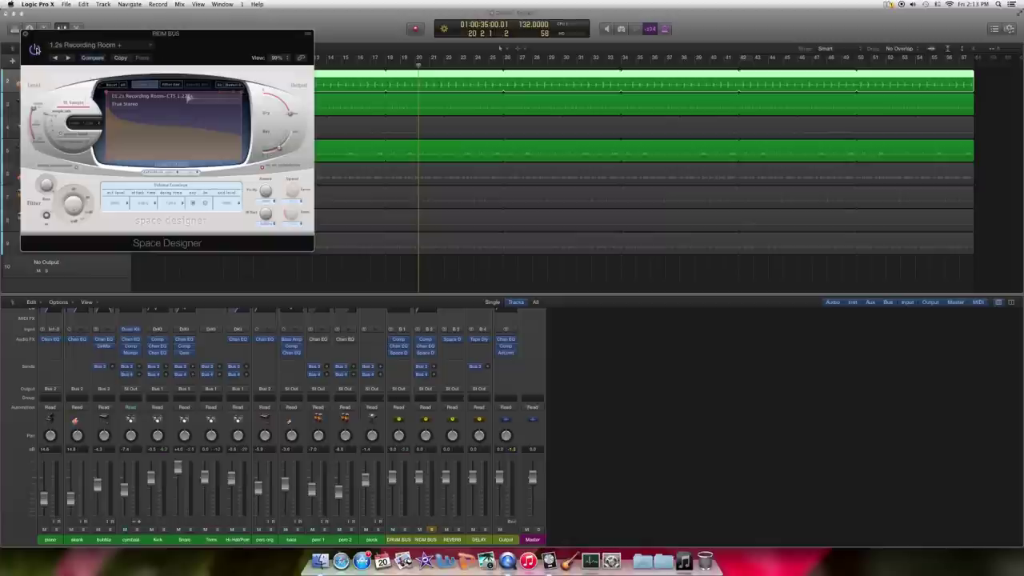
pyautogui.press('space')
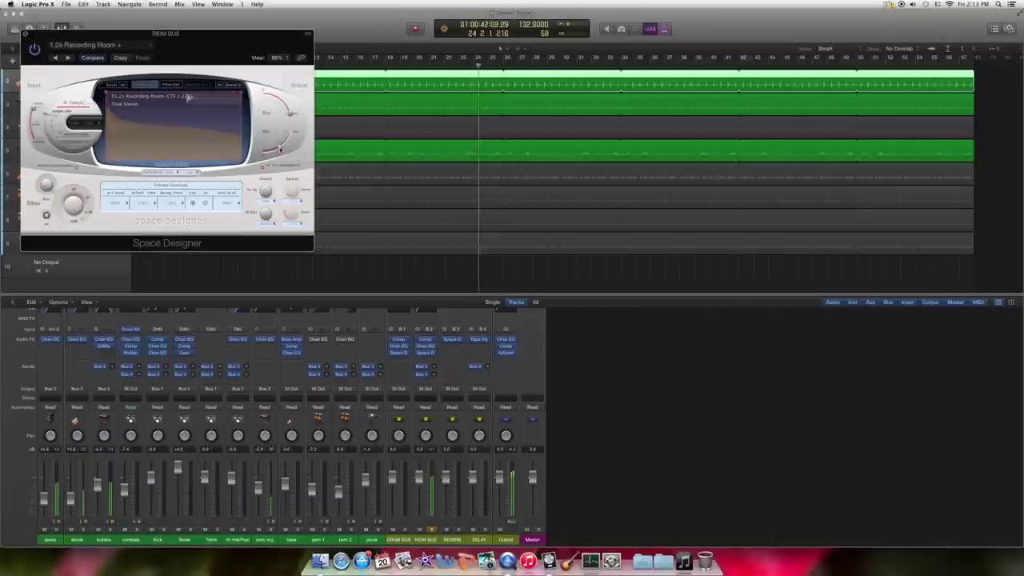
pyautogui.moveTo(281, 148)
pyautogui.moveTo(280, 148); pyautogui.dragTo(276, 152)
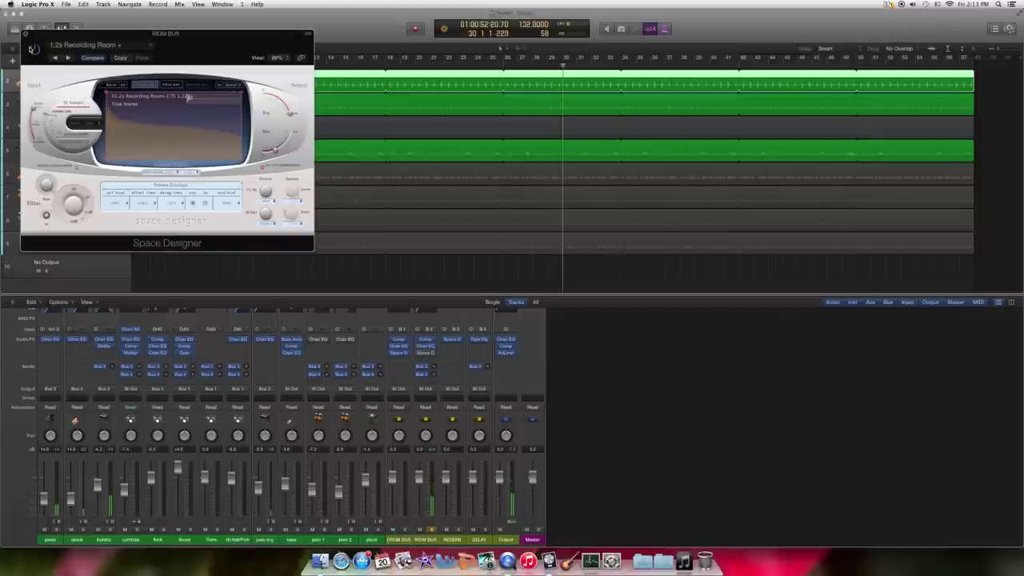
pyautogui.click(25, 34)
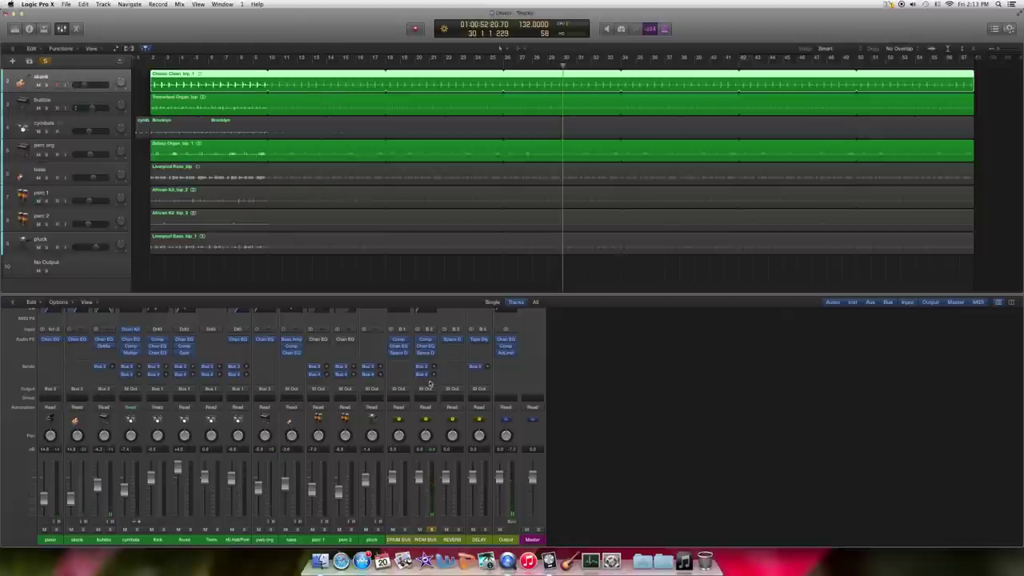
# - Open Space Designer on the REVERB channel, load the Medium Spaces spring reverb 2.8s Rackmount Bright and adjust the dry output level
pyautogui.click(452, 340)
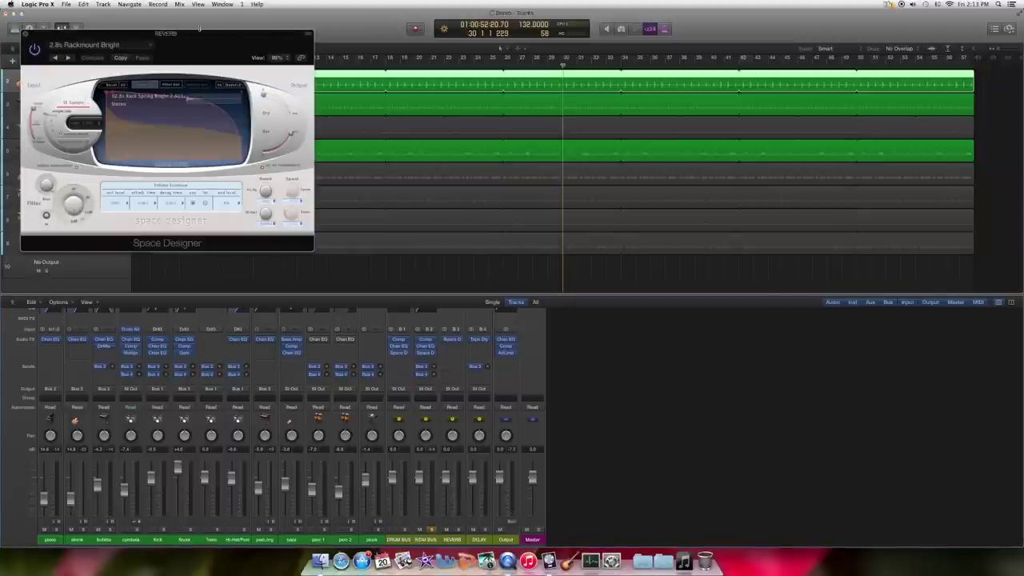
pyautogui.click(86, 46)
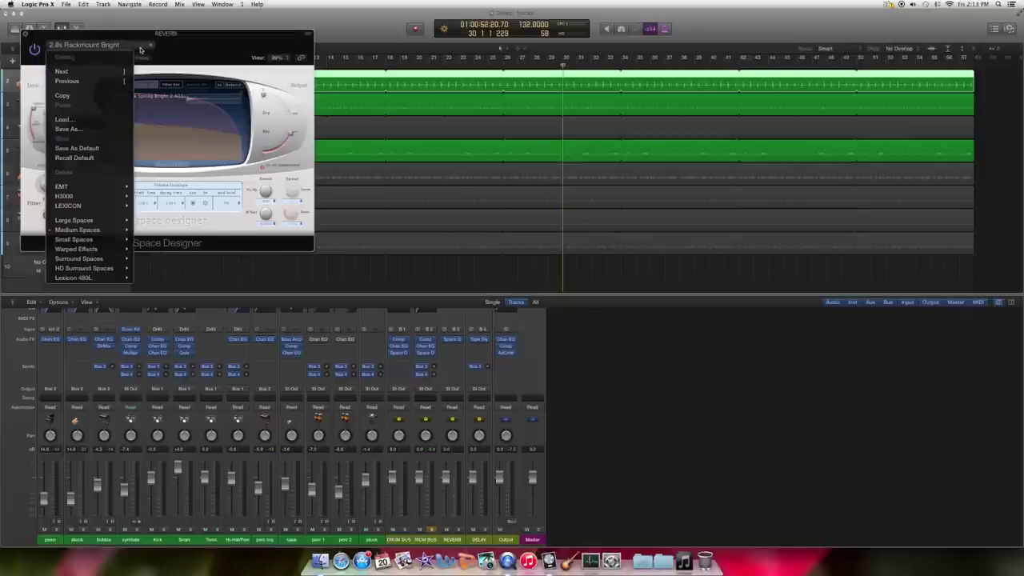
pyautogui.moveTo(113, 231)
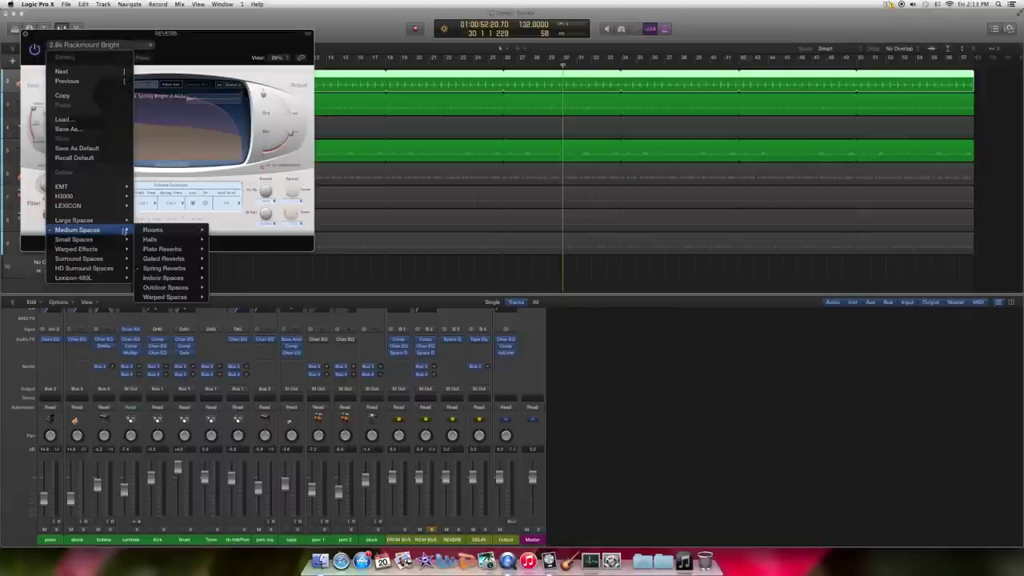
pyautogui.moveTo(164, 268)
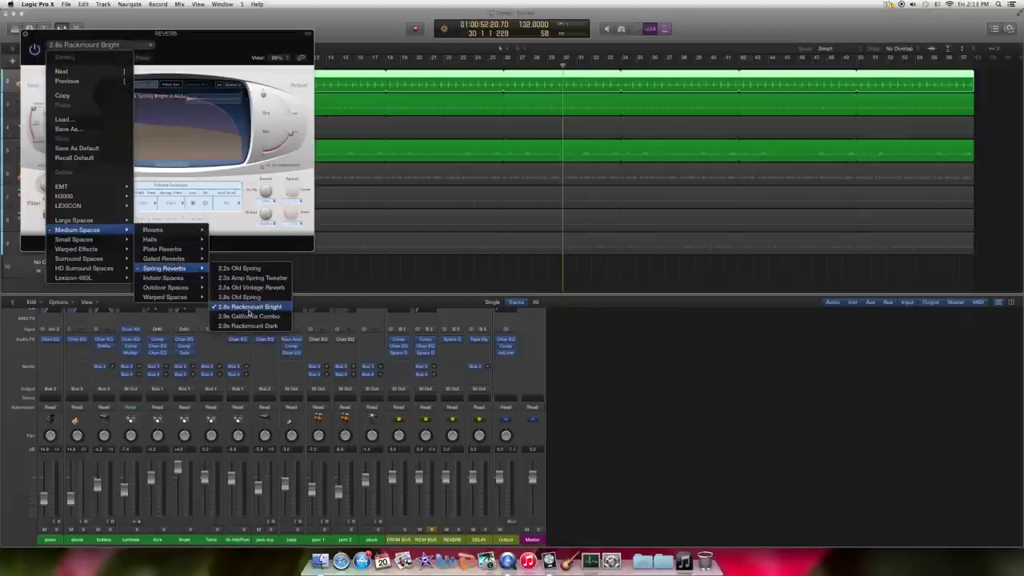
pyautogui.click(248, 306)
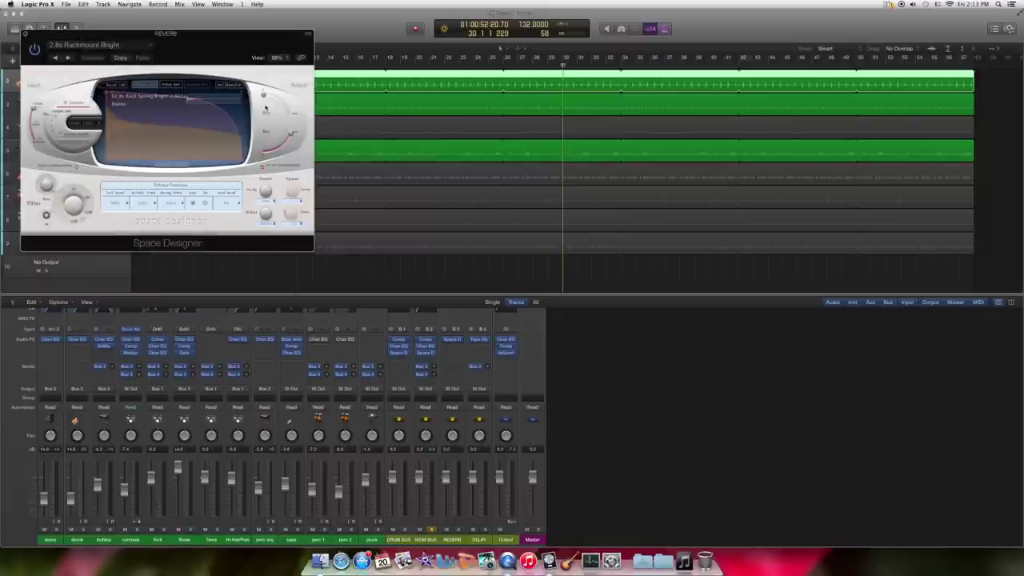
pyautogui.moveTo(262, 95); pyautogui.dragTo(263, 90)
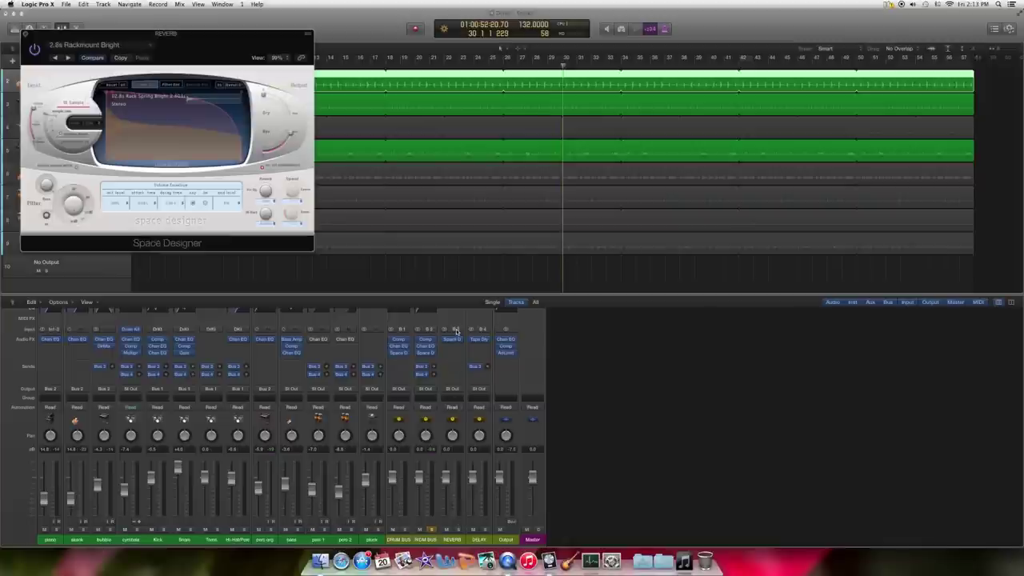
# - Lower the perc 1 send to Bus 3 and raise the RIDM BUS send to Bus 3 during playback
pyautogui.click(327, 369)
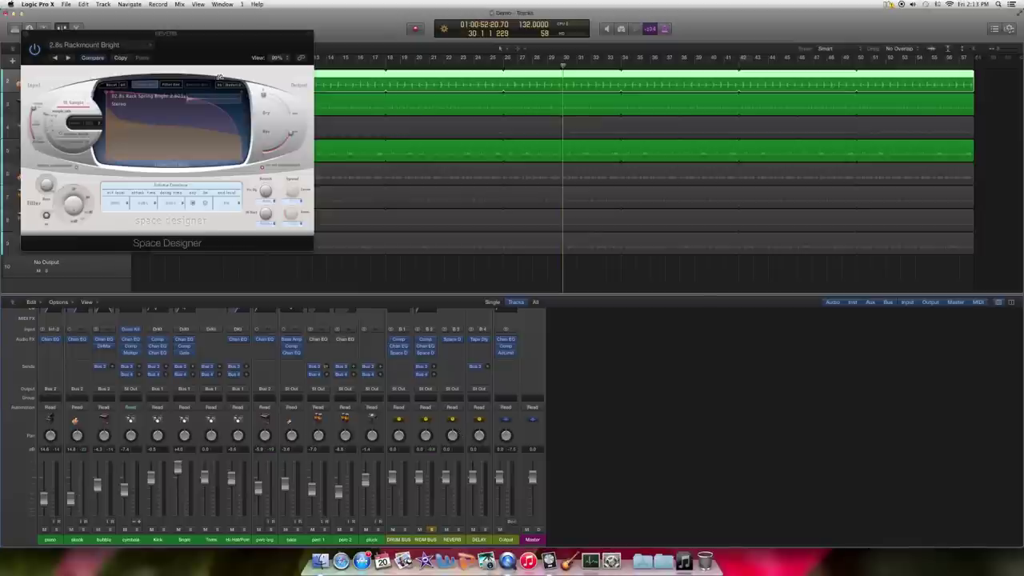
pyautogui.click(268, 94)
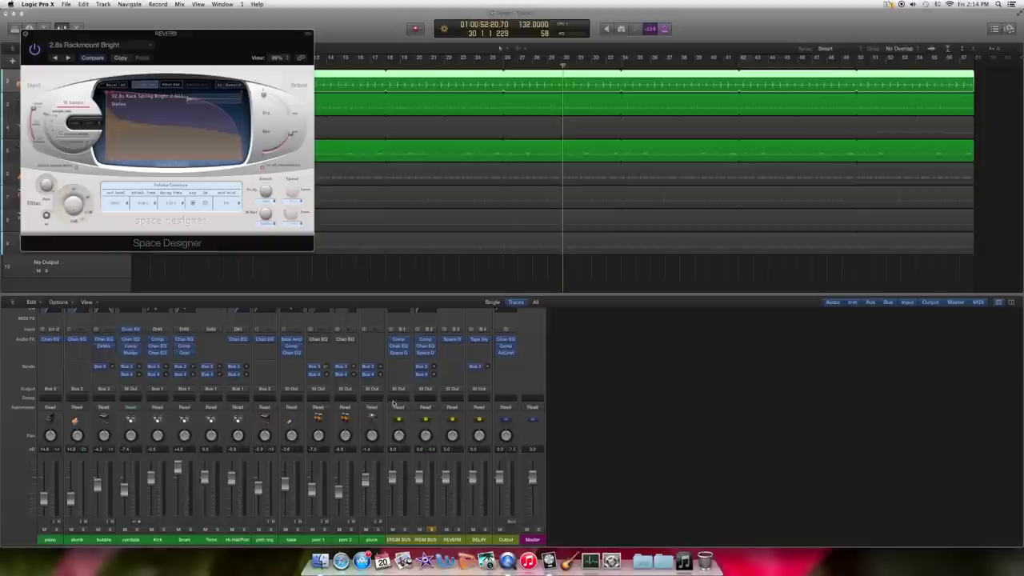
pyautogui.moveTo(328, 368); pyautogui.dragTo(329, 398)
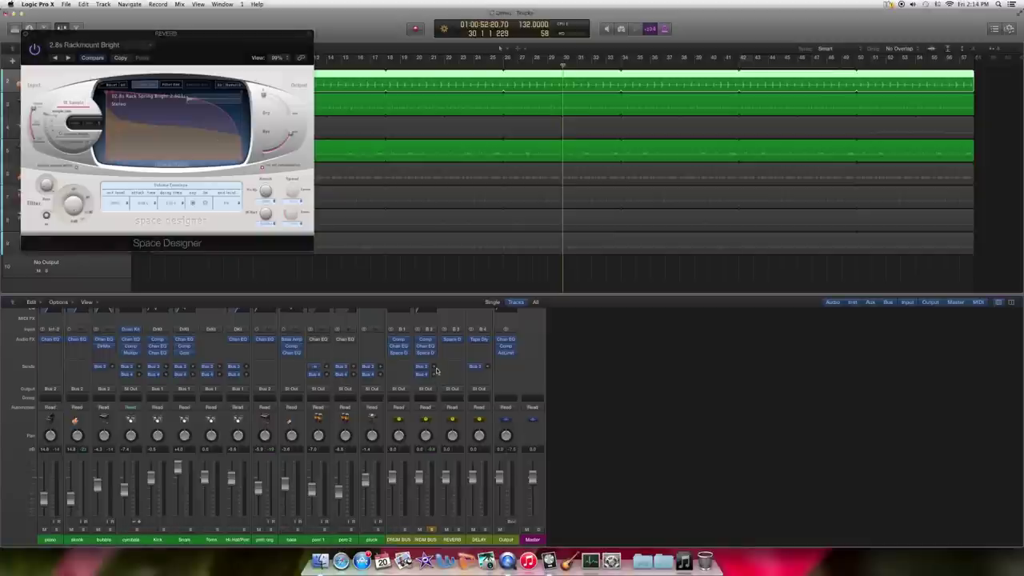
pyautogui.press('space')
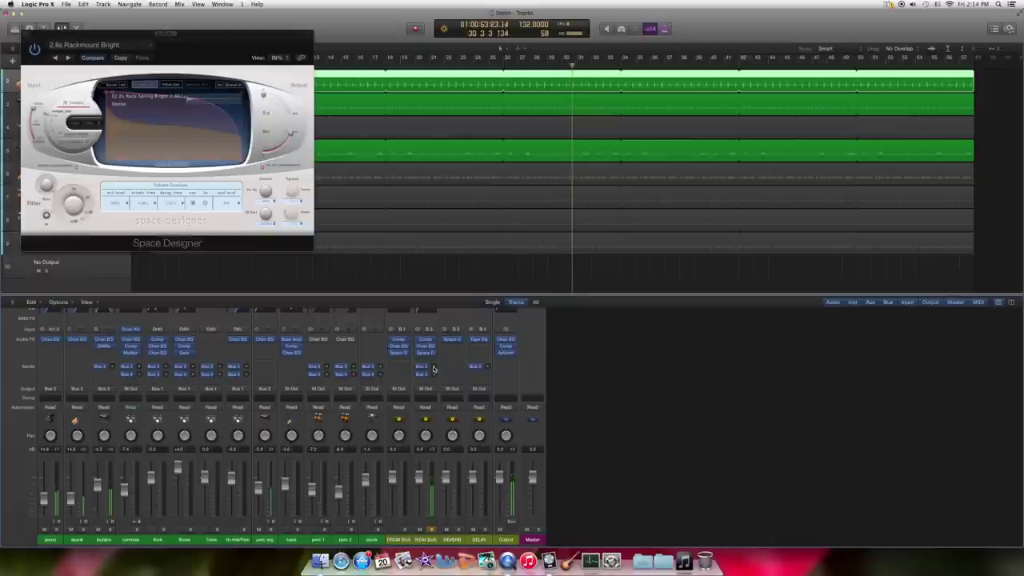
pyautogui.moveTo(433, 368); pyautogui.dragTo(435, 330)
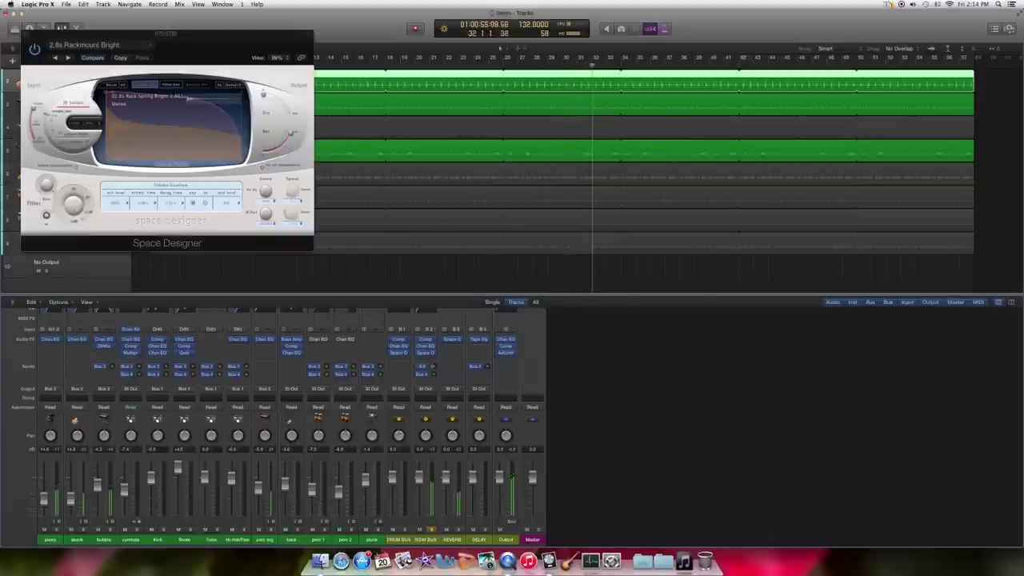
# - Solo the REVERB channel briefly to check the reverb return, then clear the REVERB and RIDM BUS solos
pyautogui.click(458, 530)
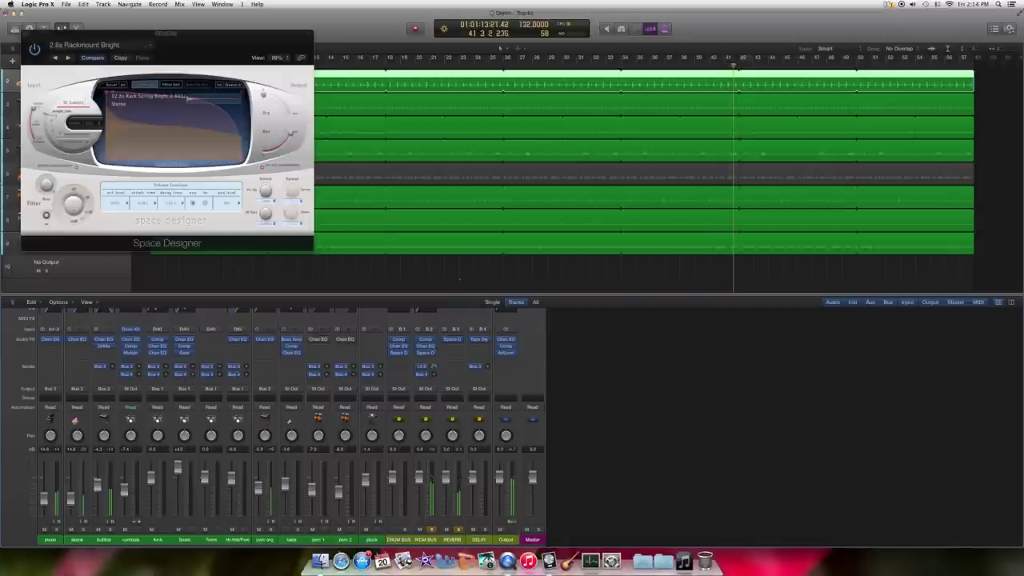
pyautogui.click(458, 530)
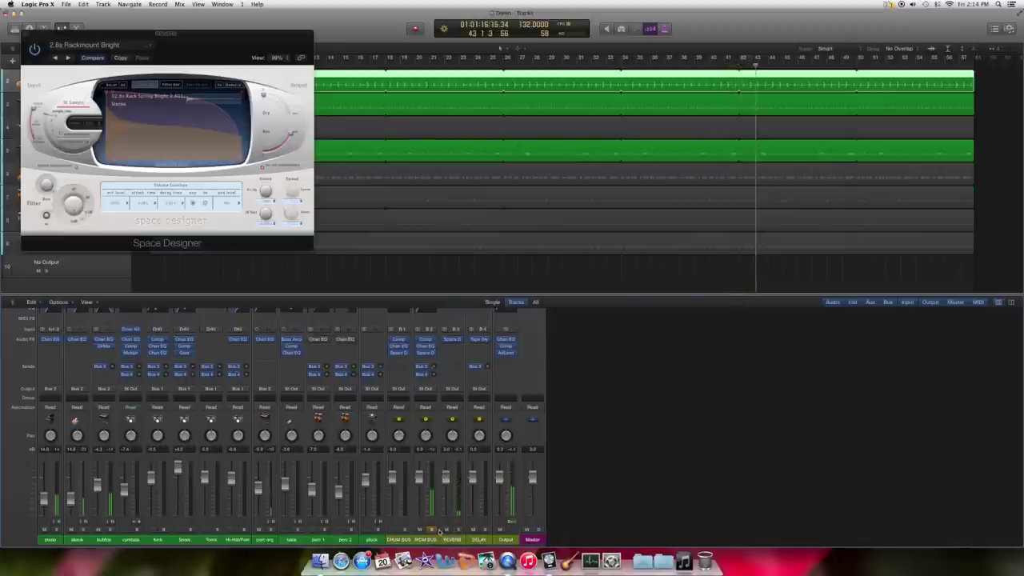
pyautogui.click(432, 530)
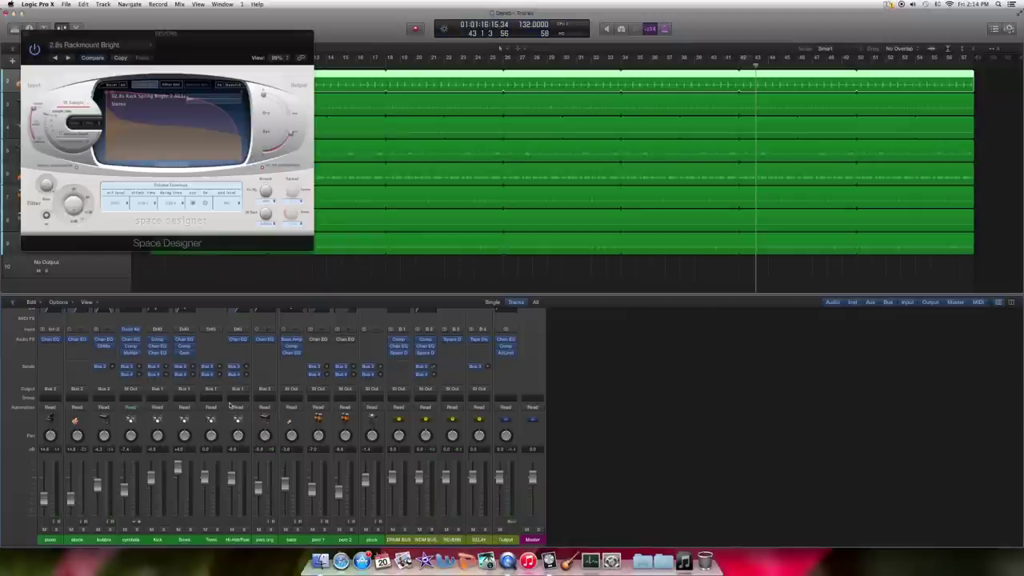
# - Play the full mix from the beginning, fine-tune the RIDM BUS send to Bus 3 and close the REVERB channel's Space Designer
pyautogui.press('Return')
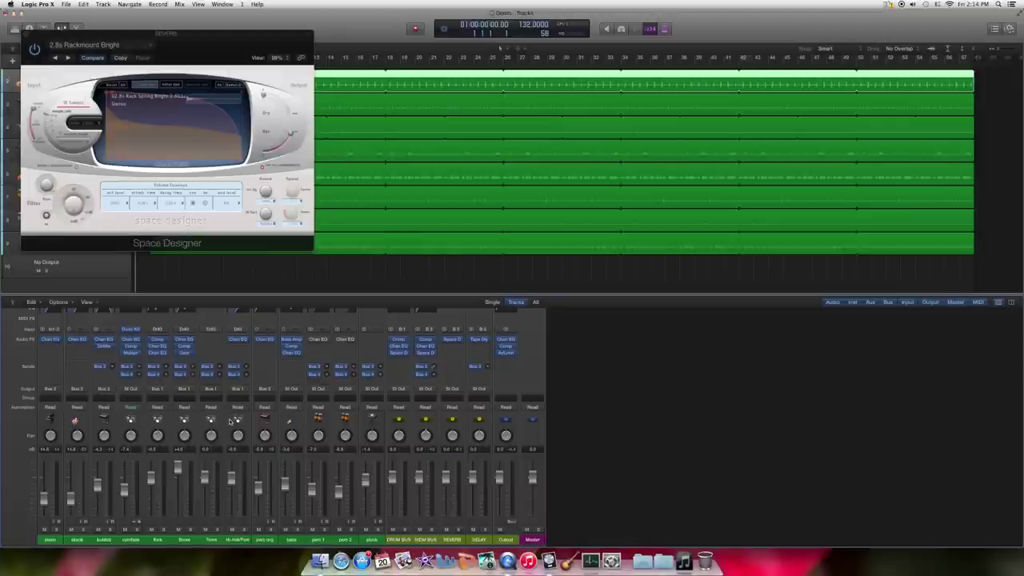
pyautogui.press('space')
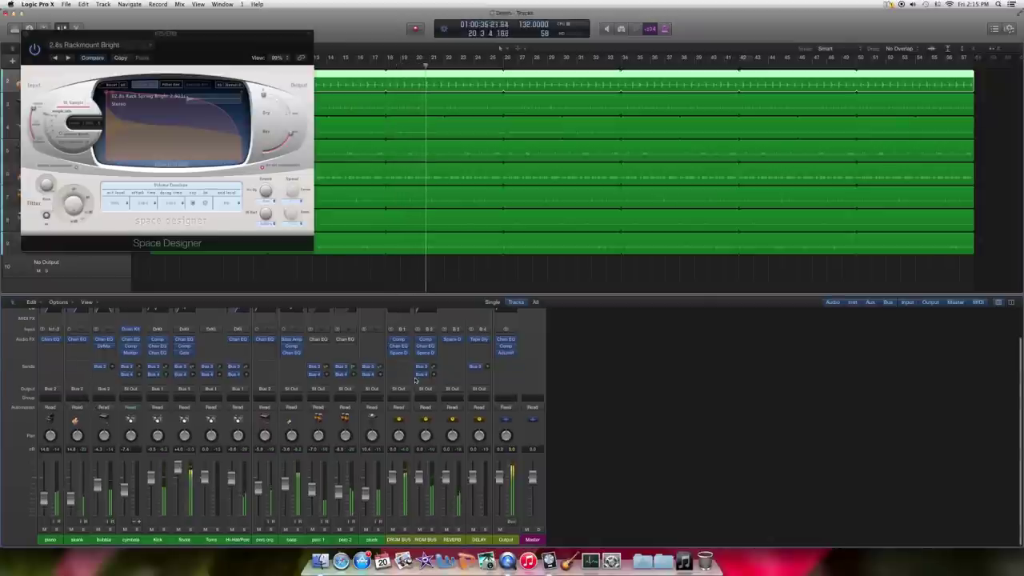
pyautogui.moveTo(433, 368); pyautogui.dragTo(433, 365)
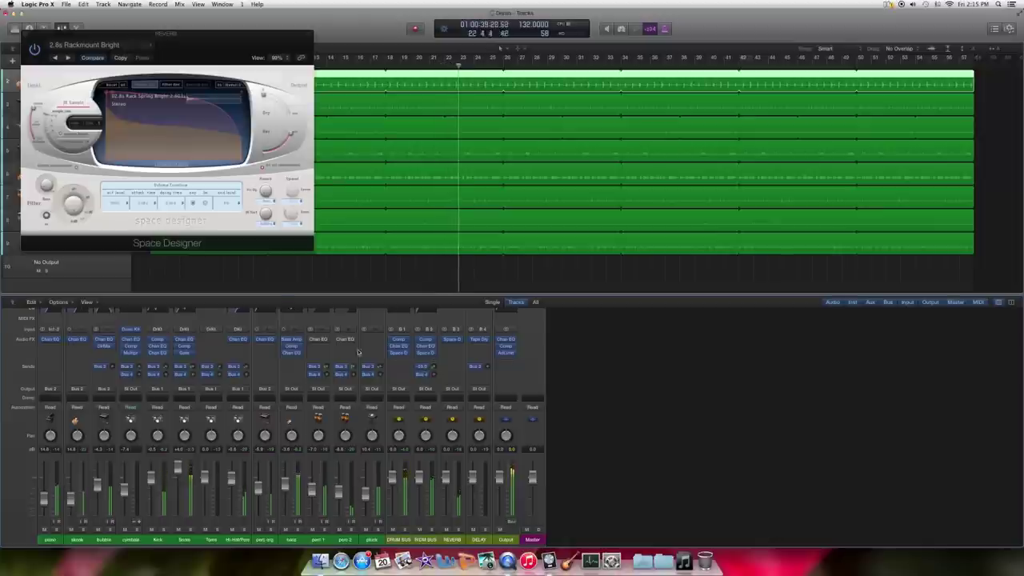
pyautogui.click(24, 35)
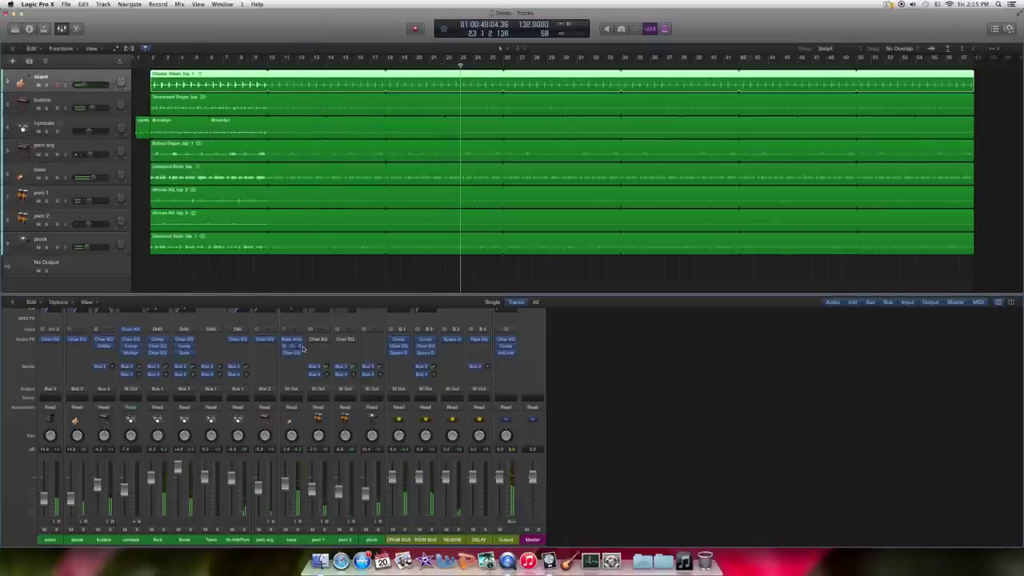
pyautogui.click(291, 270)
pyautogui.press('Return')
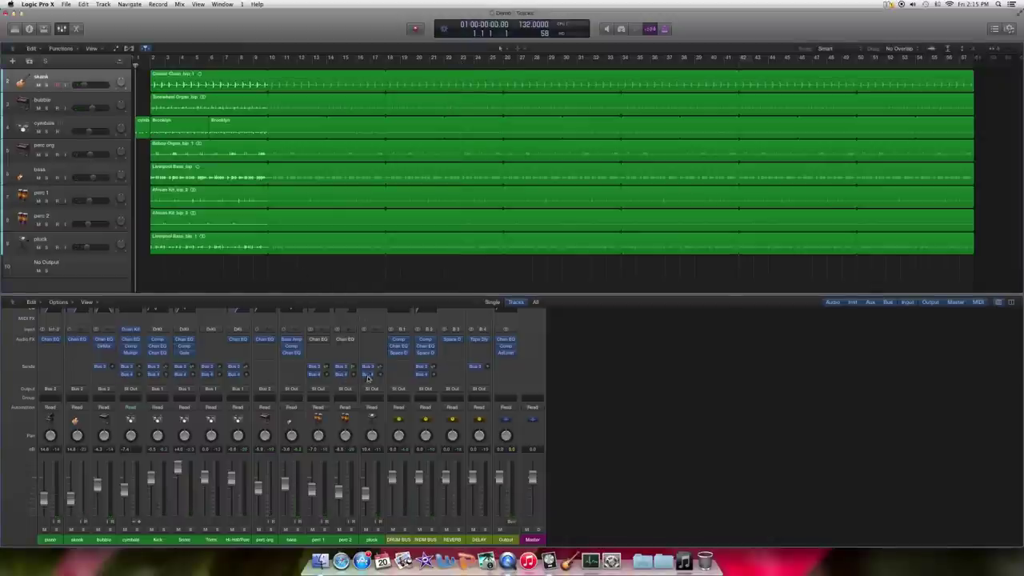
# - Open Tape Delay on the DELAY channel, place it beside the mixer channels and play the song with the RIDM BUS soloed
pyautogui.click(480, 339)
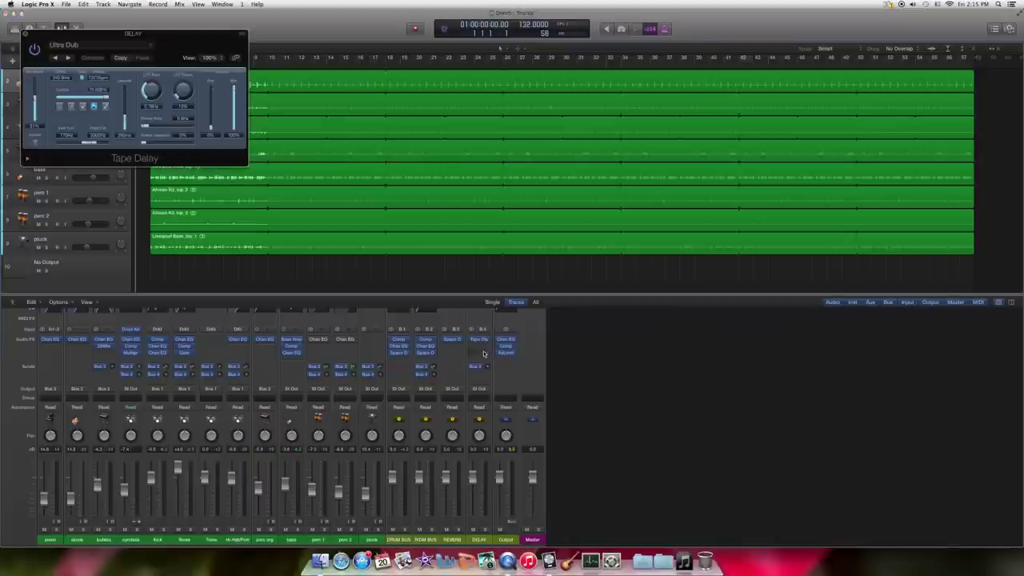
pyautogui.moveTo(134, 34); pyautogui.dragTo(680, 299)
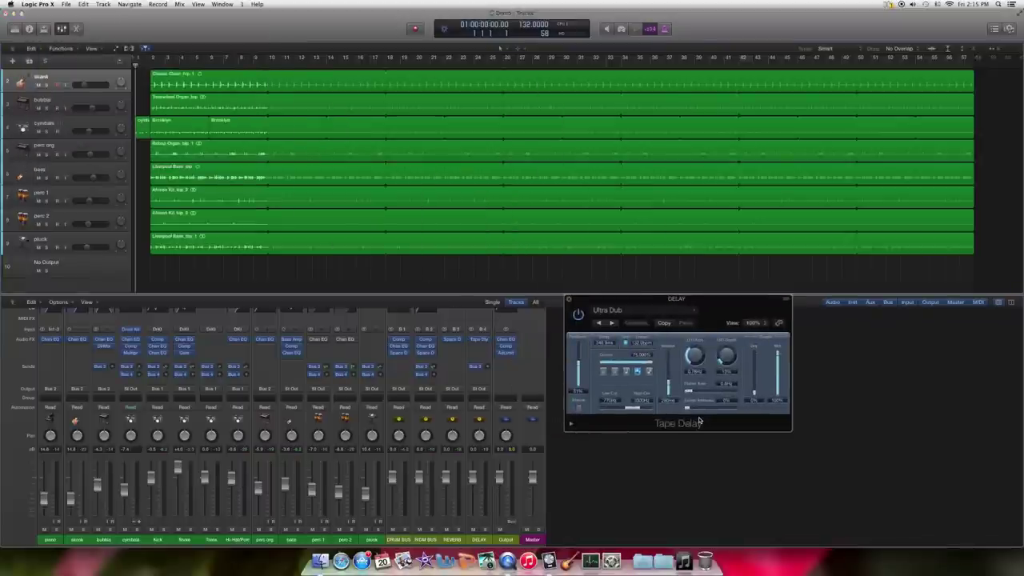
pyautogui.click(432, 530)
pyautogui.press('space')
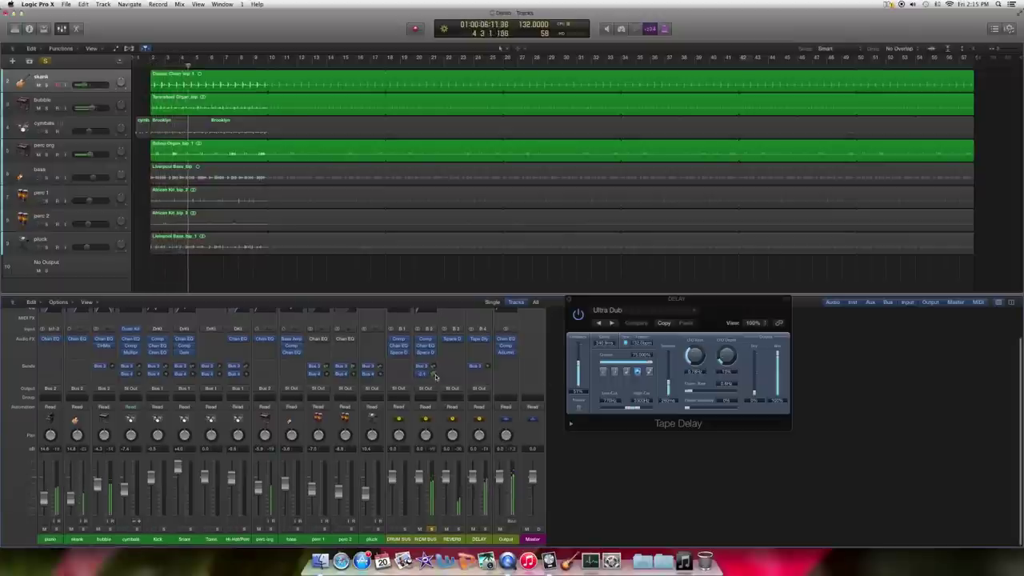
# - Adjust the Tape Delay feedback and set the RIDM BUS send level to Bus 4
pyautogui.click(580, 364)
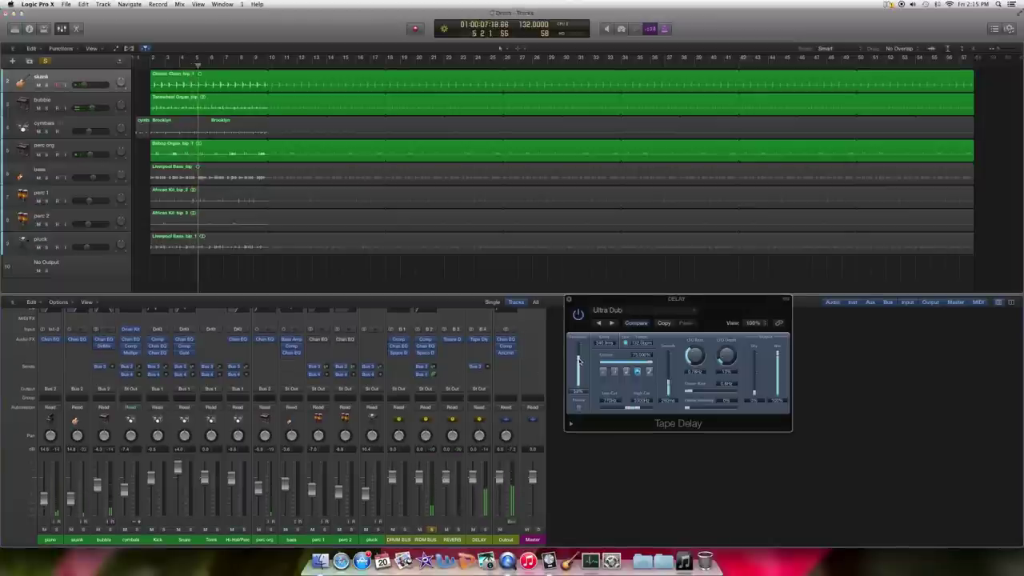
pyautogui.moveTo(579, 360); pyautogui.dragTo(579, 364)
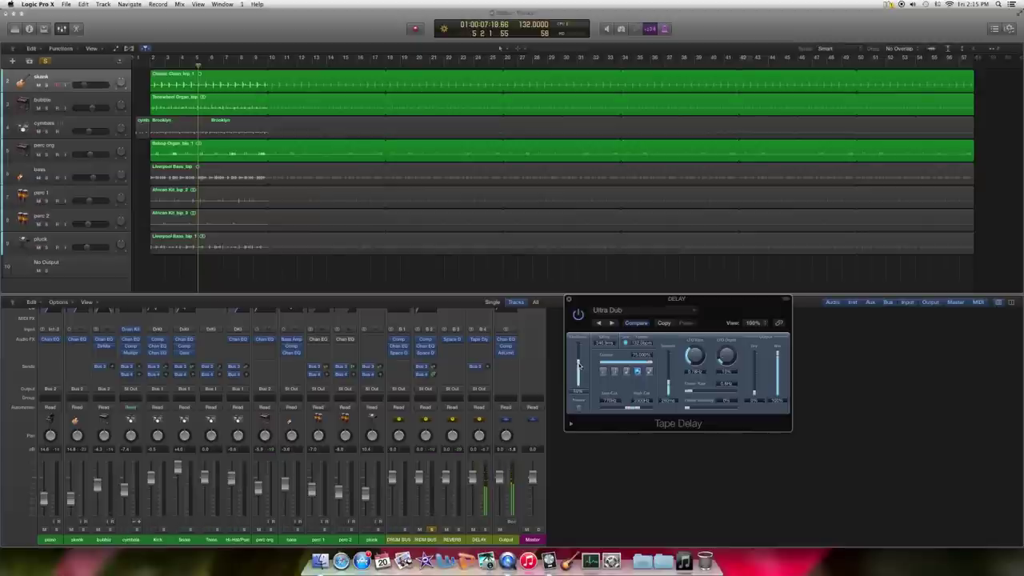
pyautogui.moveTo(435, 375); pyautogui.dragTo(475, 436)
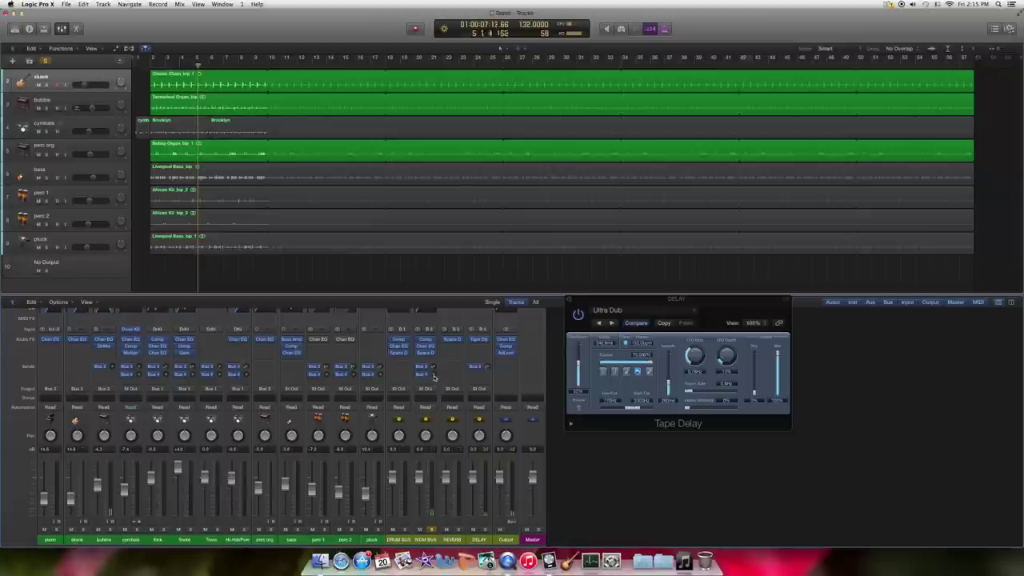
pyautogui.click(479, 368)
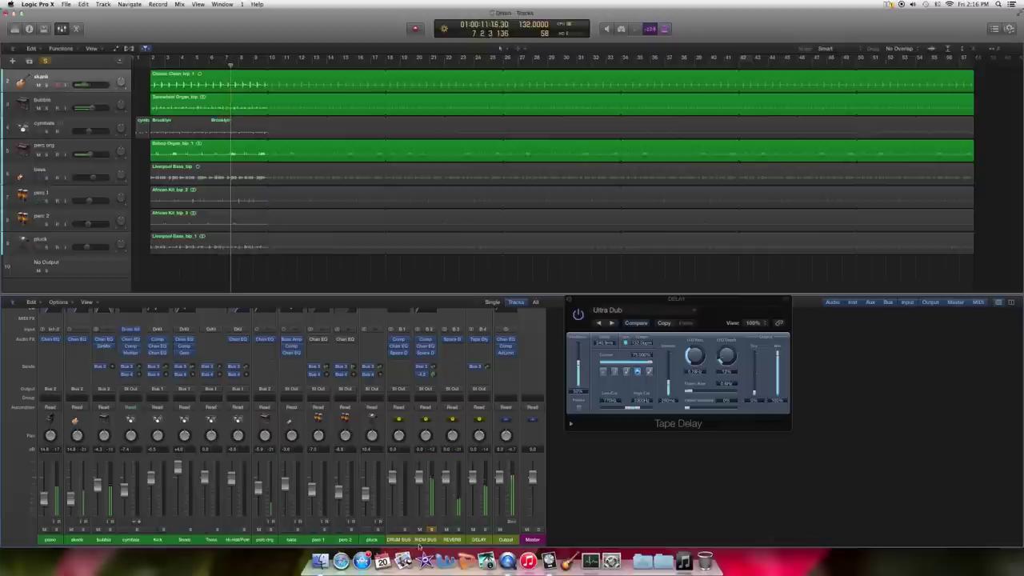
# - Solo the pluck channel, raise its send to Bus 4, check the delay by toggling its mute, and clear the solo
pyautogui.click(377, 529)
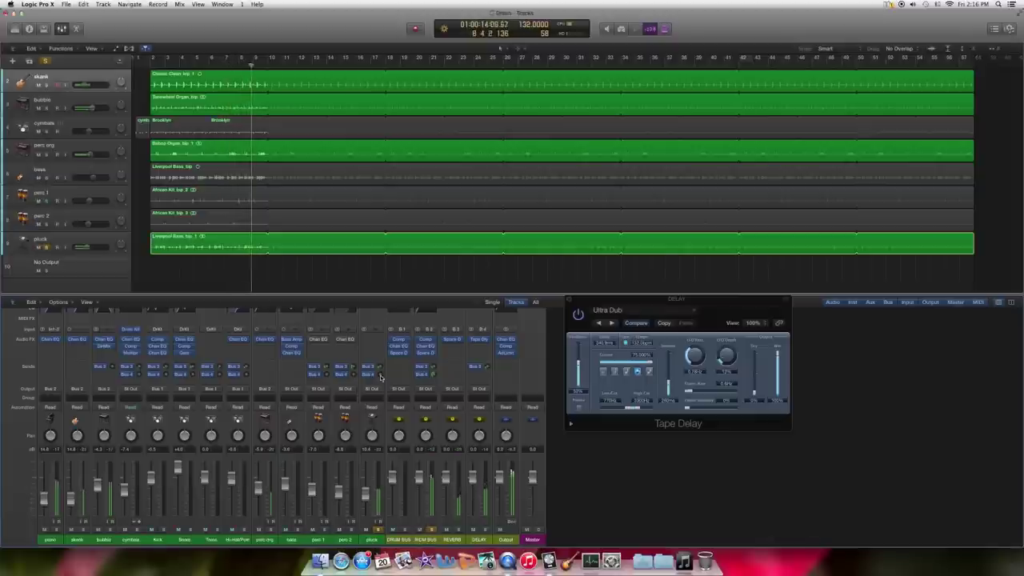
pyautogui.click(366, 529)
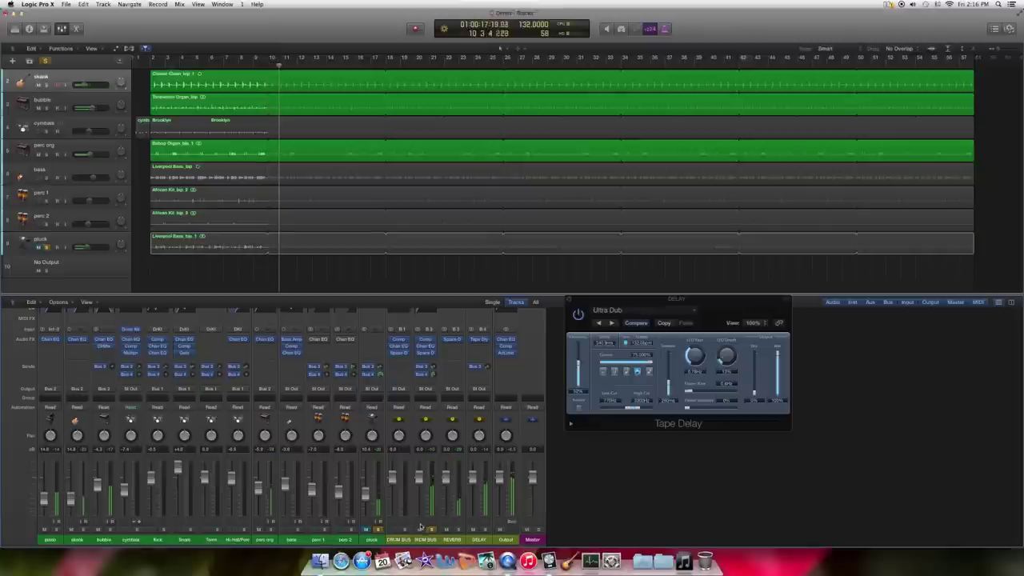
pyautogui.click(366, 529)
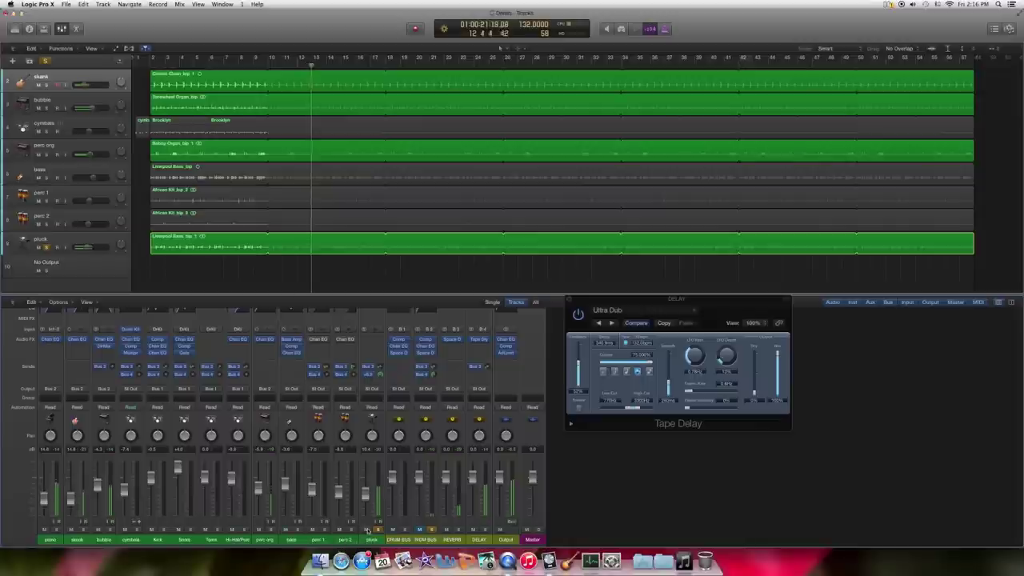
pyautogui.click(366, 529)
pyautogui.click(366, 529)
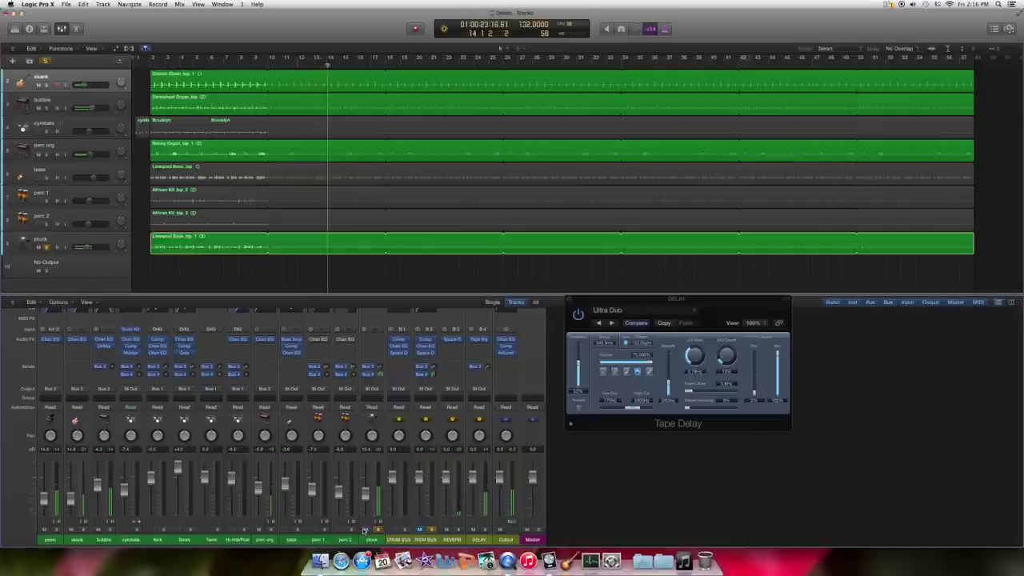
pyautogui.click(365, 530)
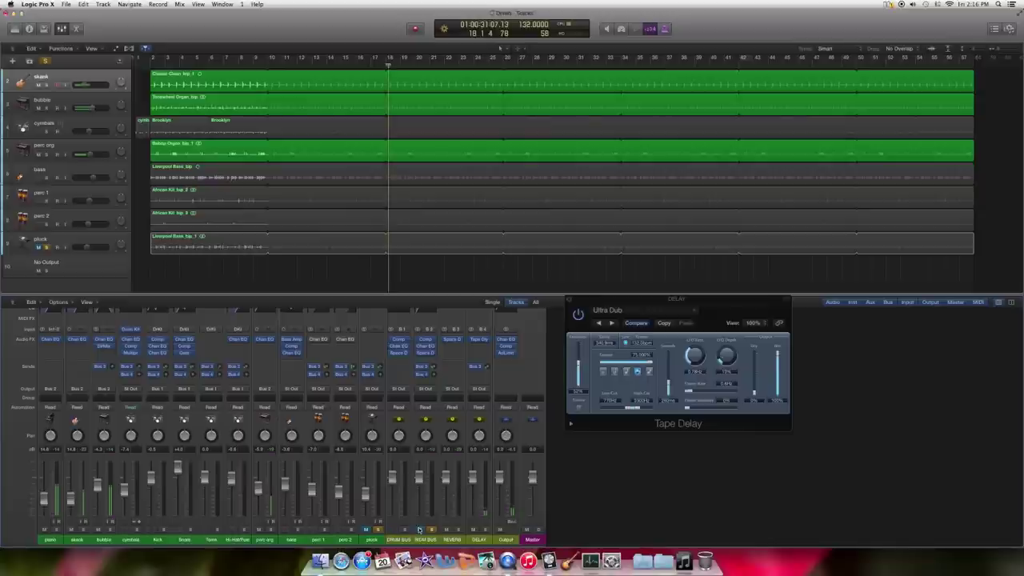
pyautogui.click(379, 531)
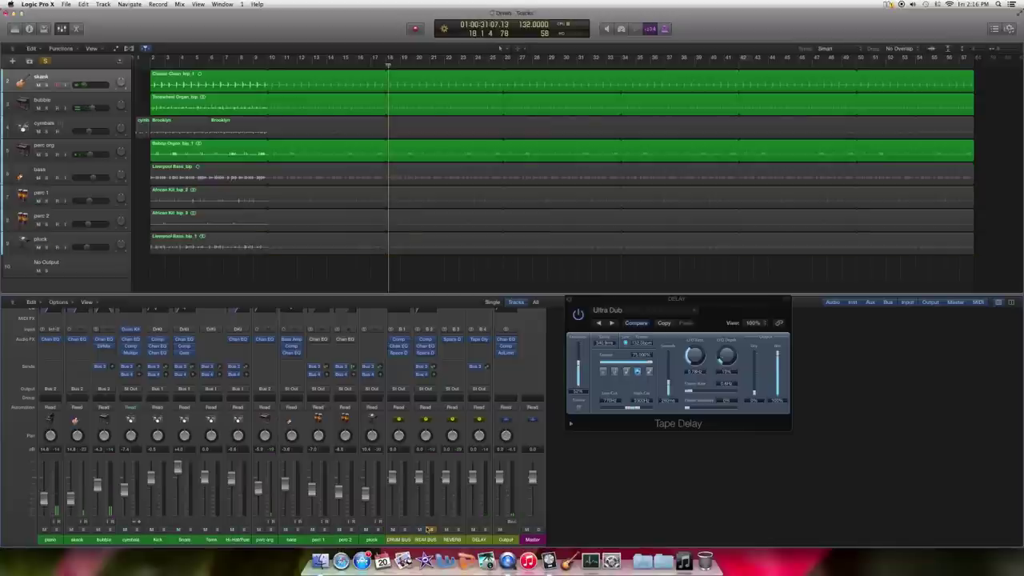
# - Clear the RIDM BUS solo, play the full mix from the beginning and raise the pluck channel's volume and Bus 3 send
pyautogui.click(429, 529)
pyautogui.press('Return')
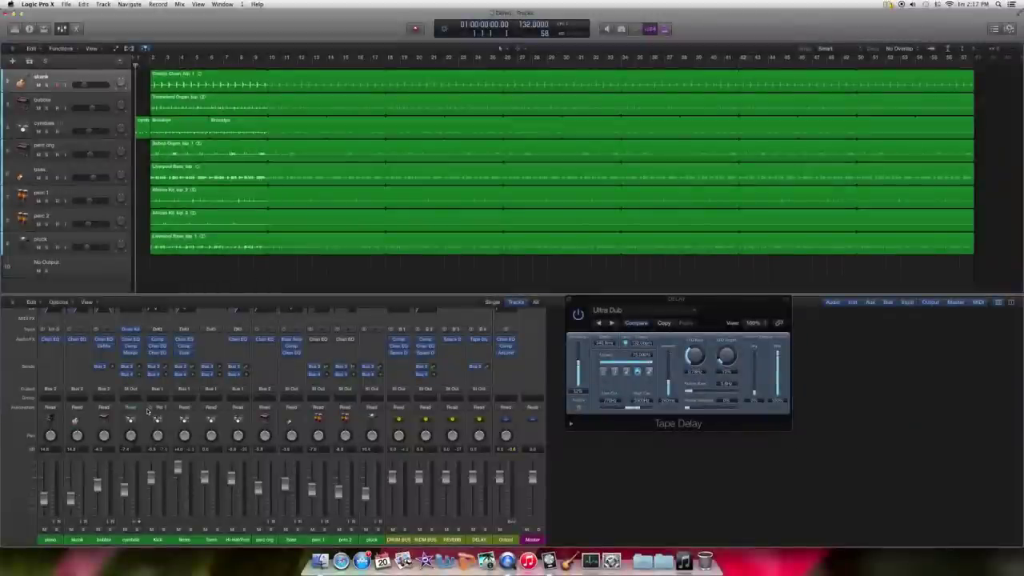
pyautogui.press('space')
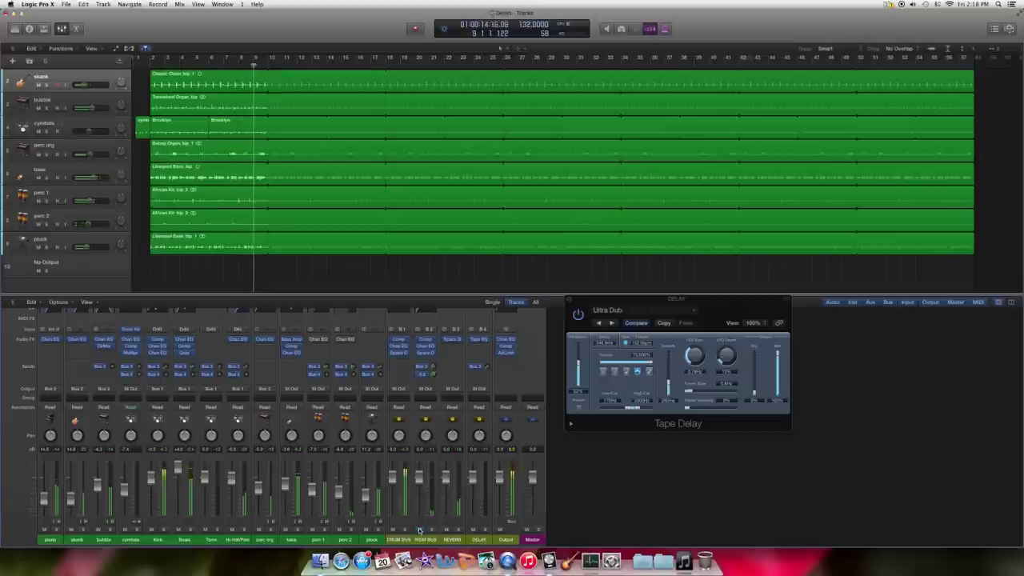
pyautogui.moveTo(367, 494); pyautogui.dragTo(367, 483)
pyautogui.moveTo(380, 366); pyautogui.dragTo(382, 336)
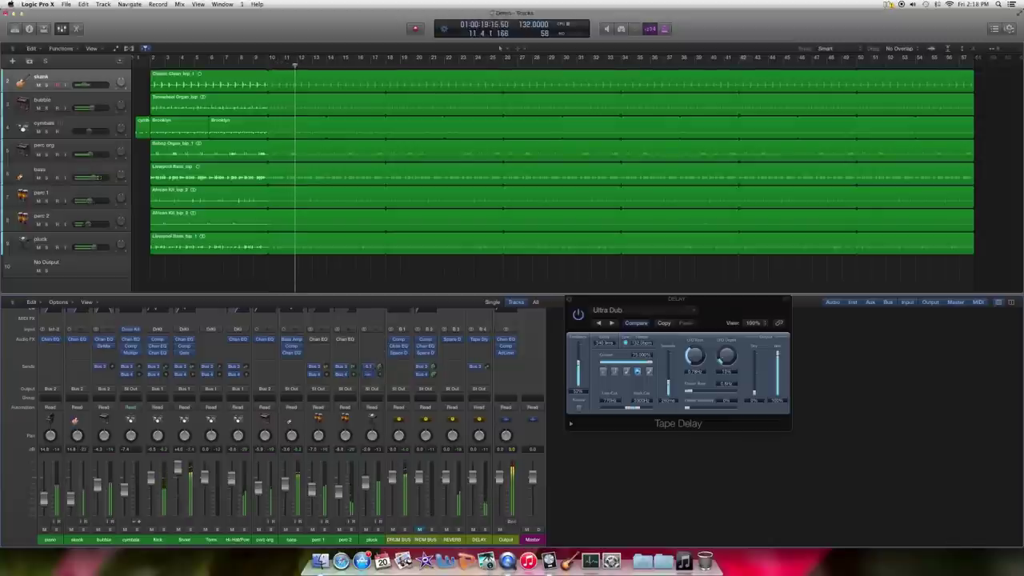
# - Check the pluck channel in the mix by toggling its mute during playback, and fine-tune the Tape Delay feedback
pyautogui.click(365, 529)
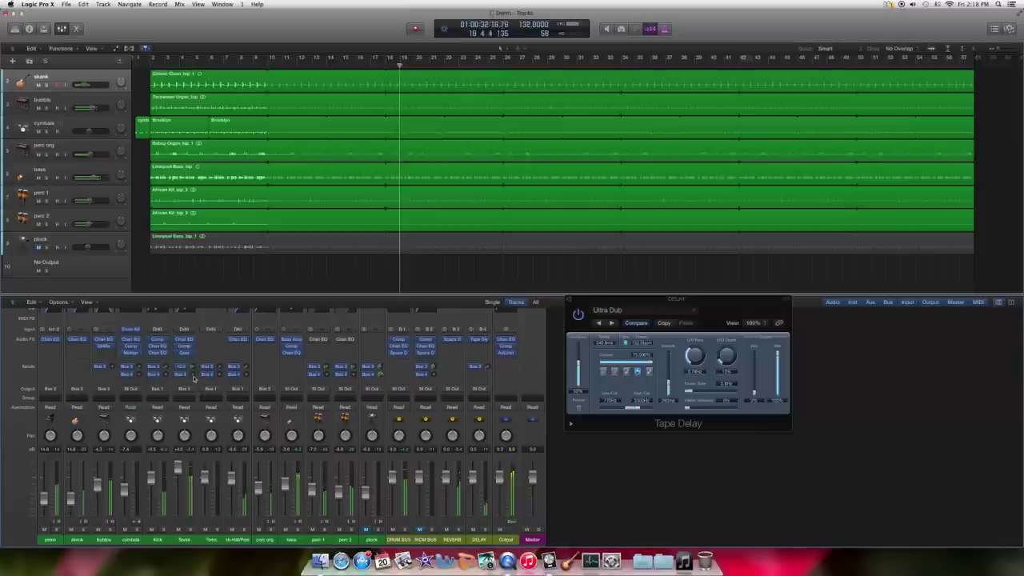
pyautogui.click(366, 530)
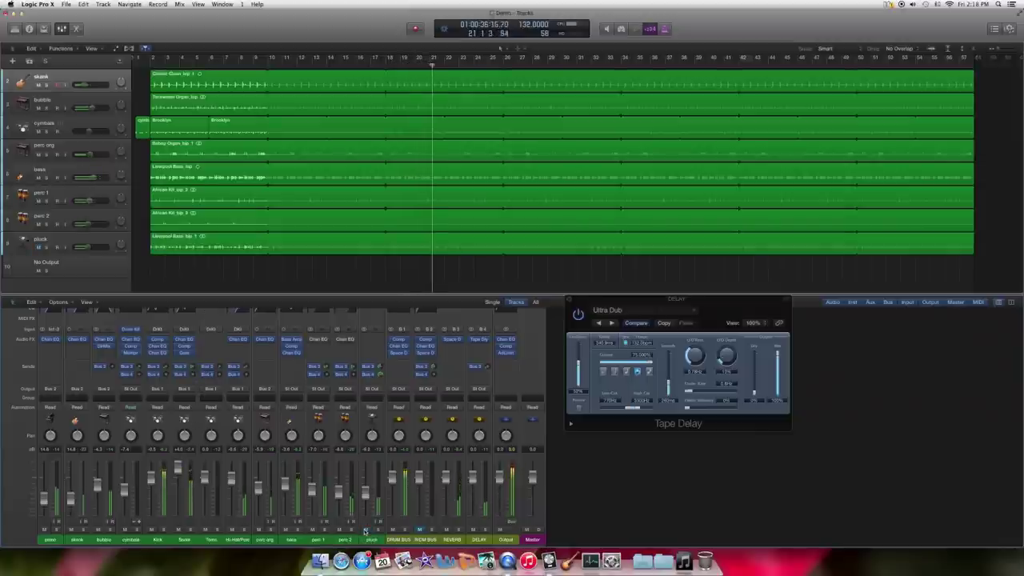
pyautogui.click(365, 529)
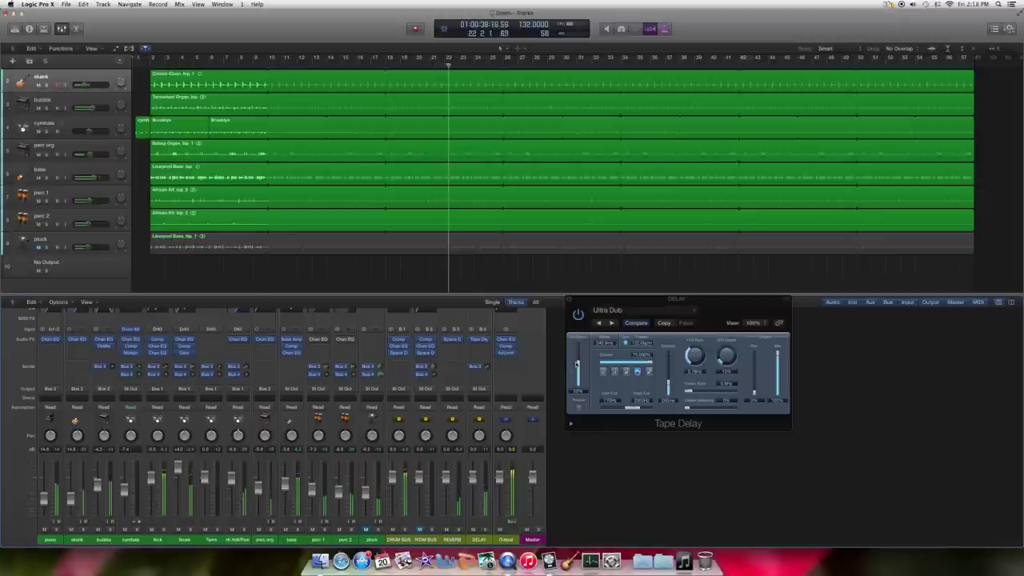
pyautogui.moveTo(576, 364)
pyautogui.mouseDown()
pyautogui.moveTo(579, 356)
pyautogui.moveTo(580, 367)
pyautogui.mouseUp()
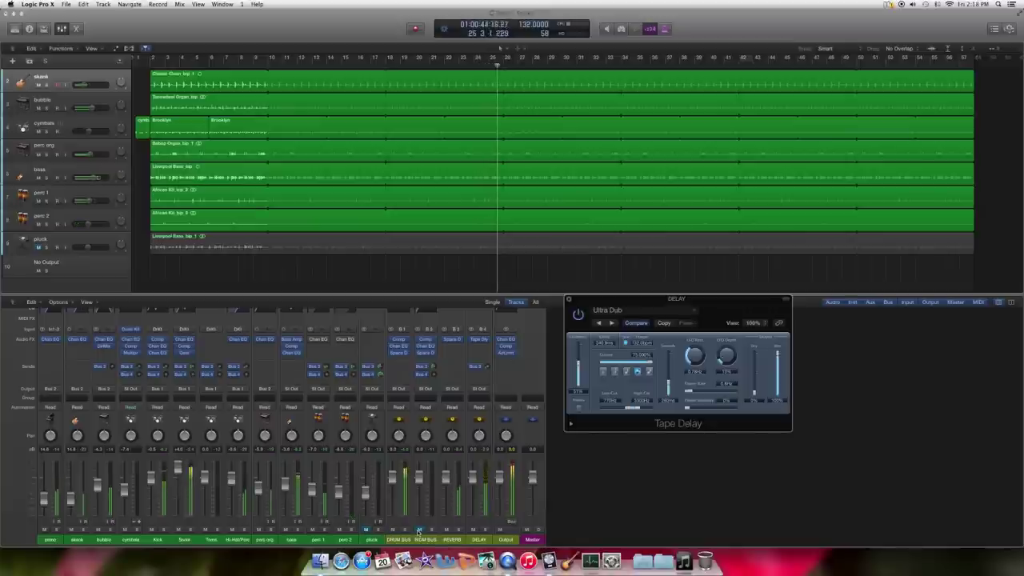
# - Audition dub-style dropouts during playback by toggling the mutes on the DRUM BUS, bass and pluck channels
pyautogui.click(393, 530)
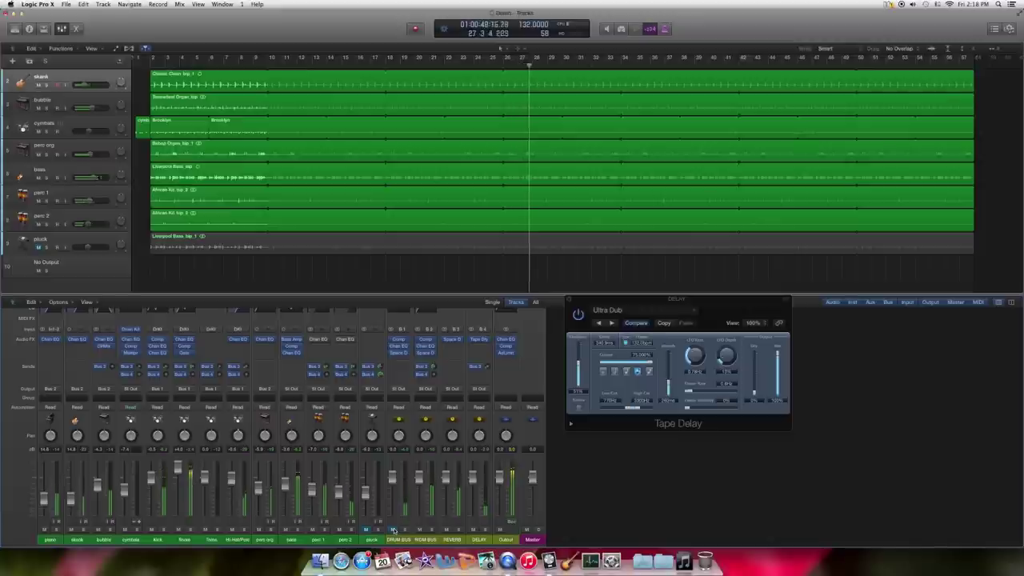
pyautogui.click(286, 530)
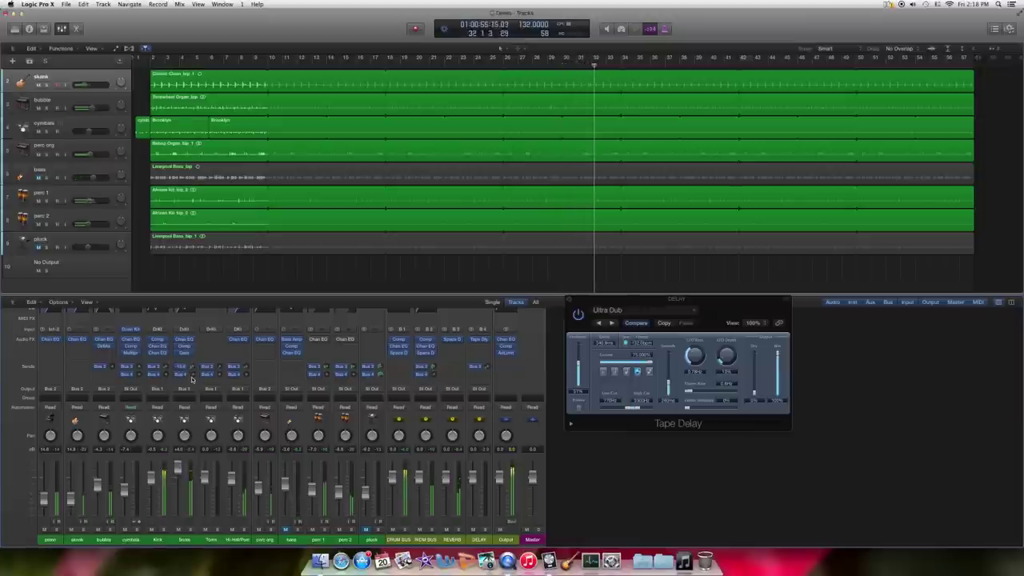
pyautogui.click(392, 530)
pyautogui.click(366, 529)
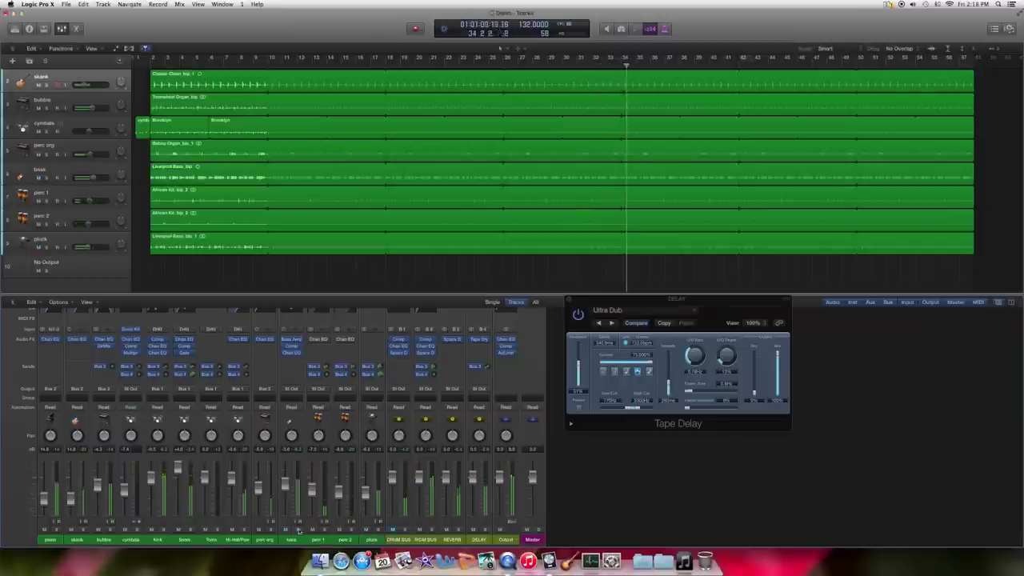
pyautogui.click(366, 530)
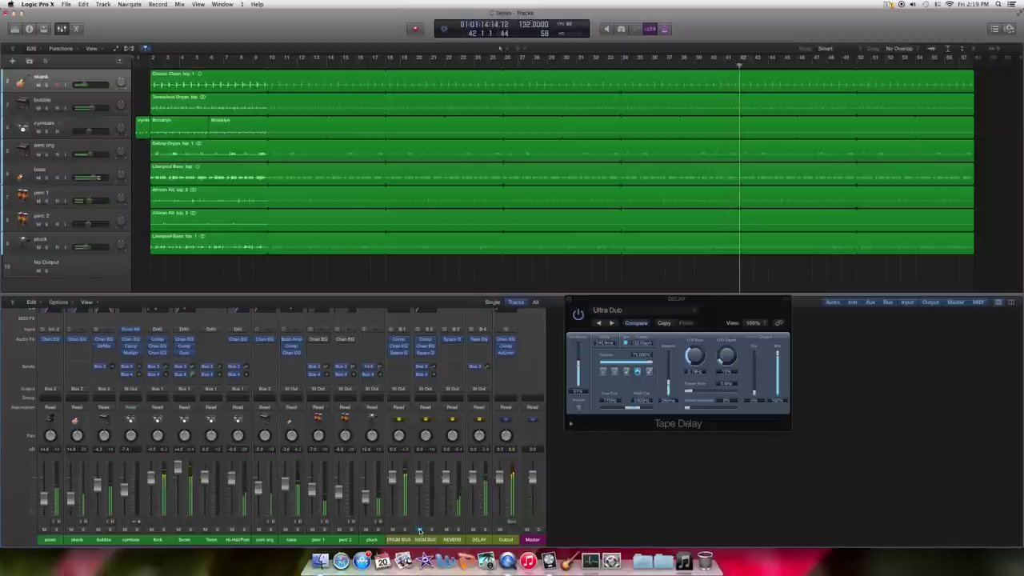
# - Adjust the Bus 4 sends on the drum channels, the Tape Delay's high cut and the RIDM BUS send to Bus 3
pyautogui.click(194, 379)
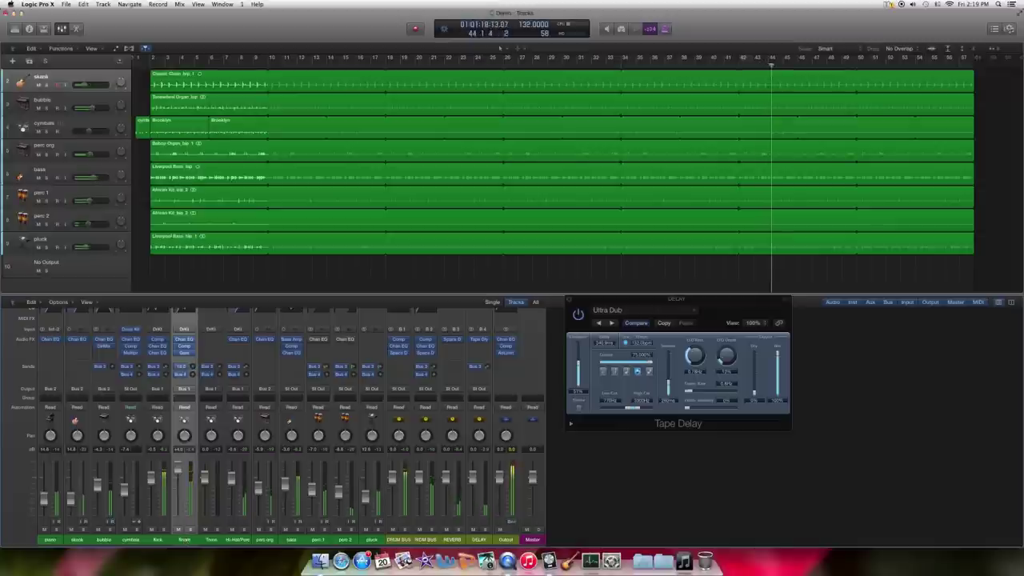
pyautogui.click(209, 399)
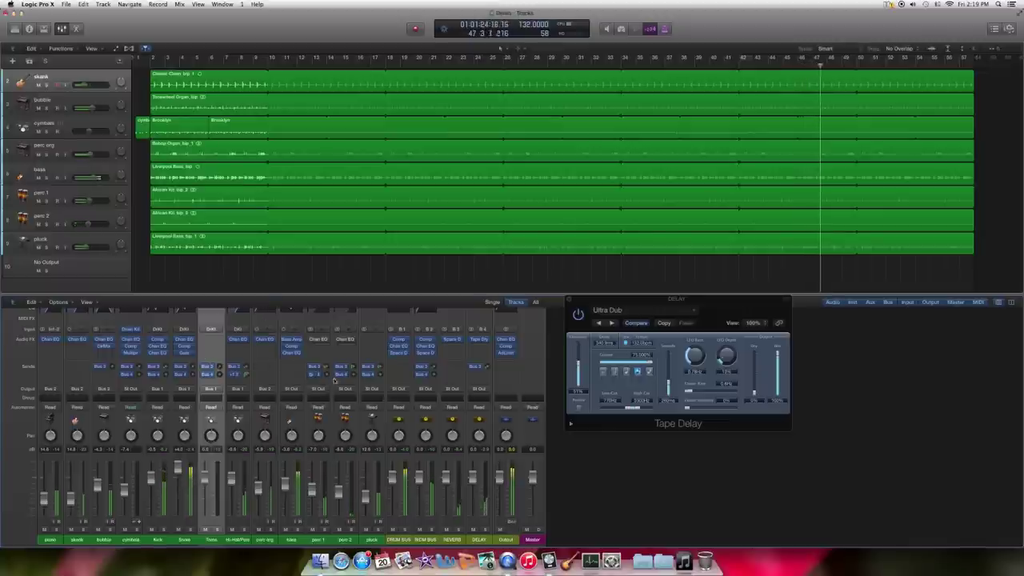
pyautogui.click(640, 408)
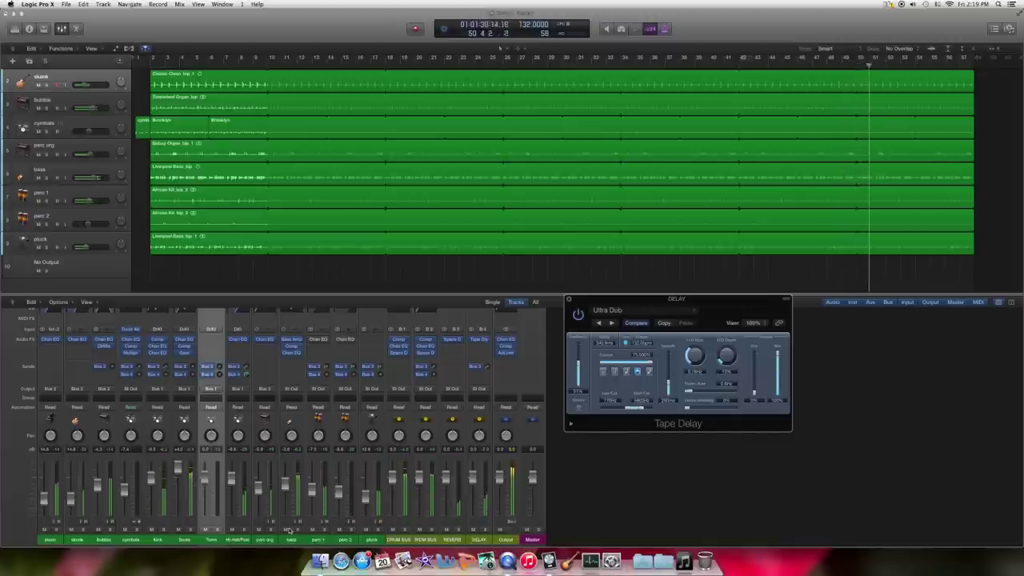
pyautogui.click(434, 367)
# - Audition the DRUM BUS and bass by briefly soloing each, with the RIDM BUS muted in between
pyautogui.click(406, 529)
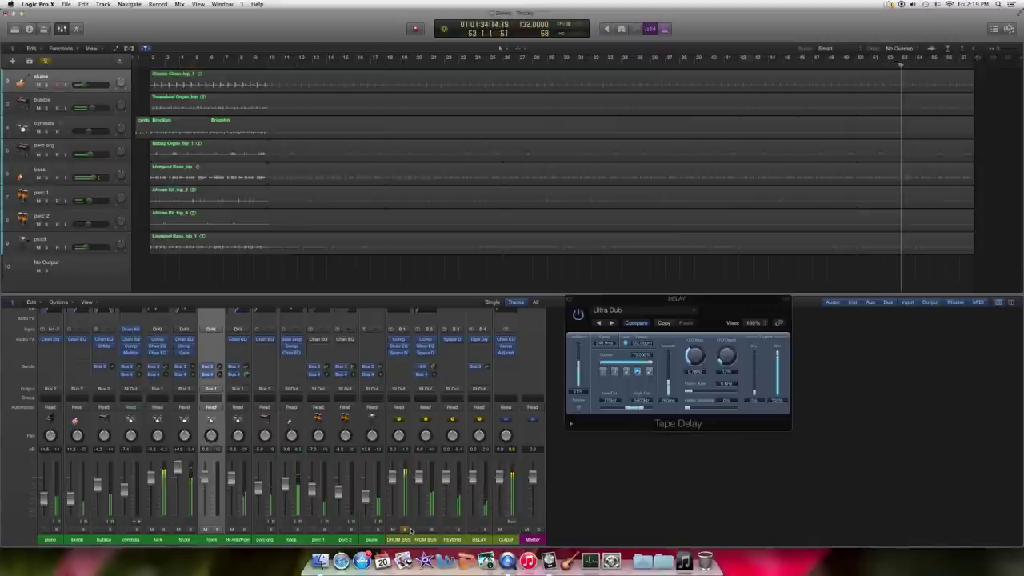
pyautogui.click(405, 530)
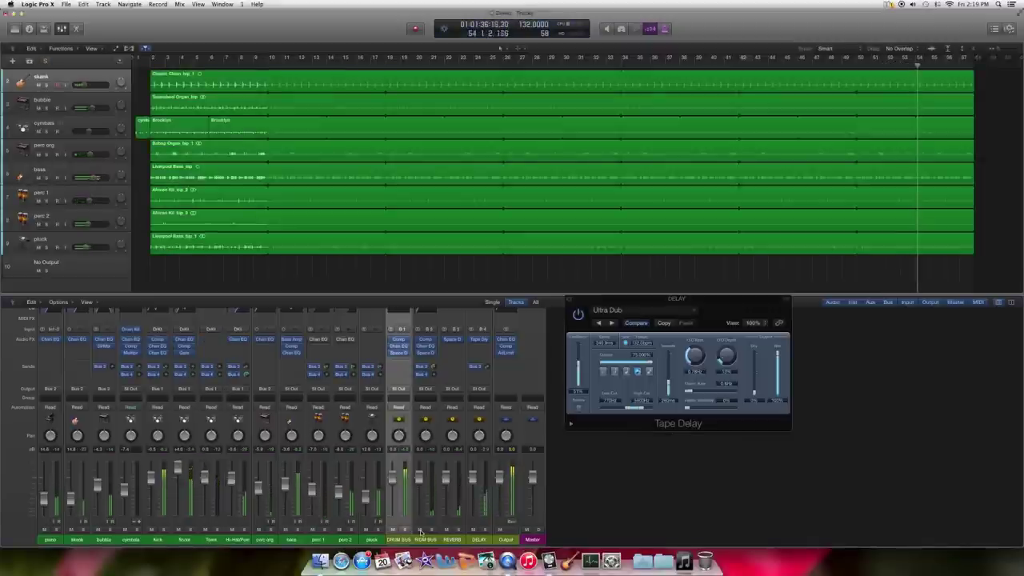
pyautogui.click(419, 542)
pyautogui.click(404, 542)
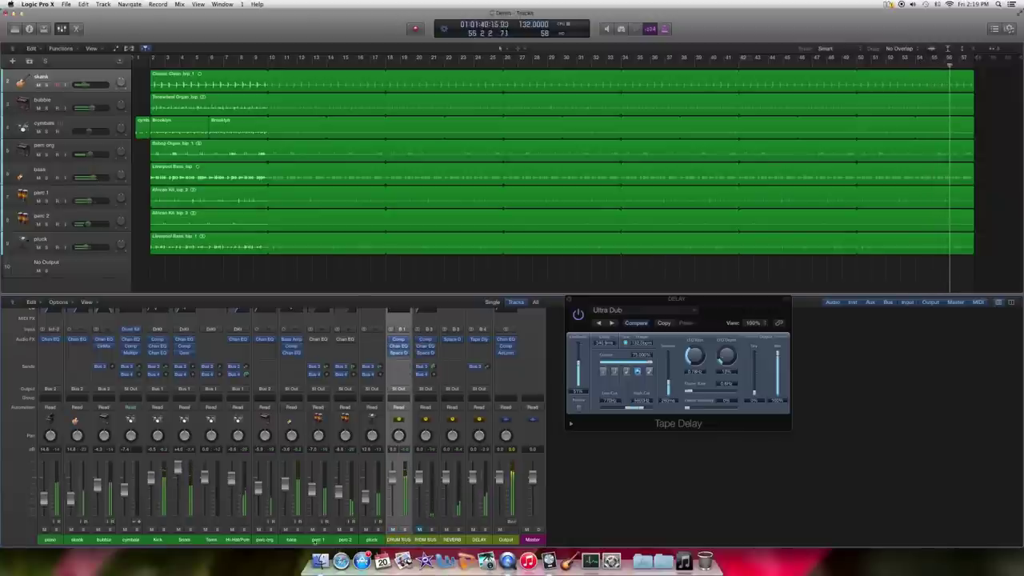
pyautogui.click(299, 530)
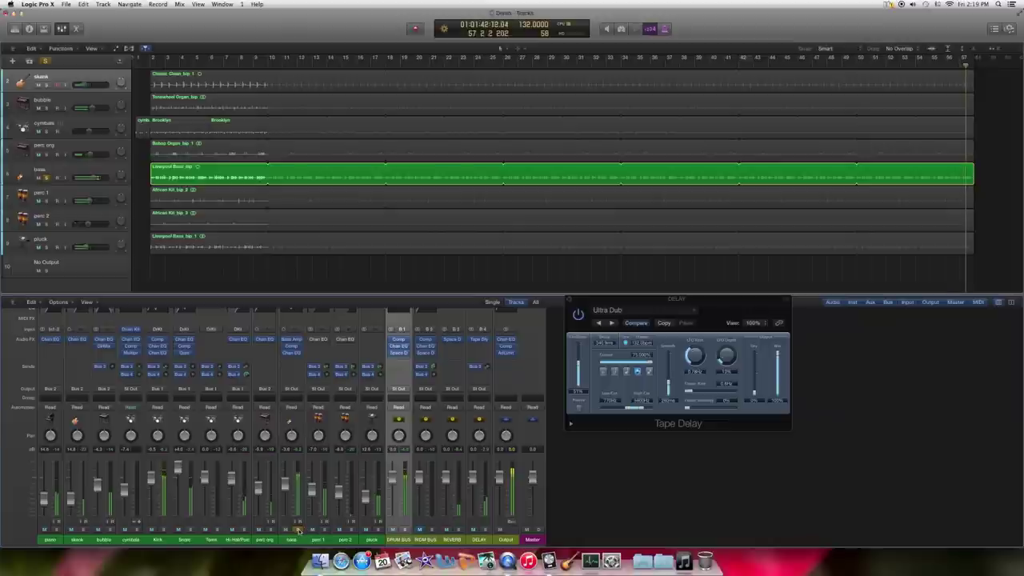
pyautogui.click(299, 530)
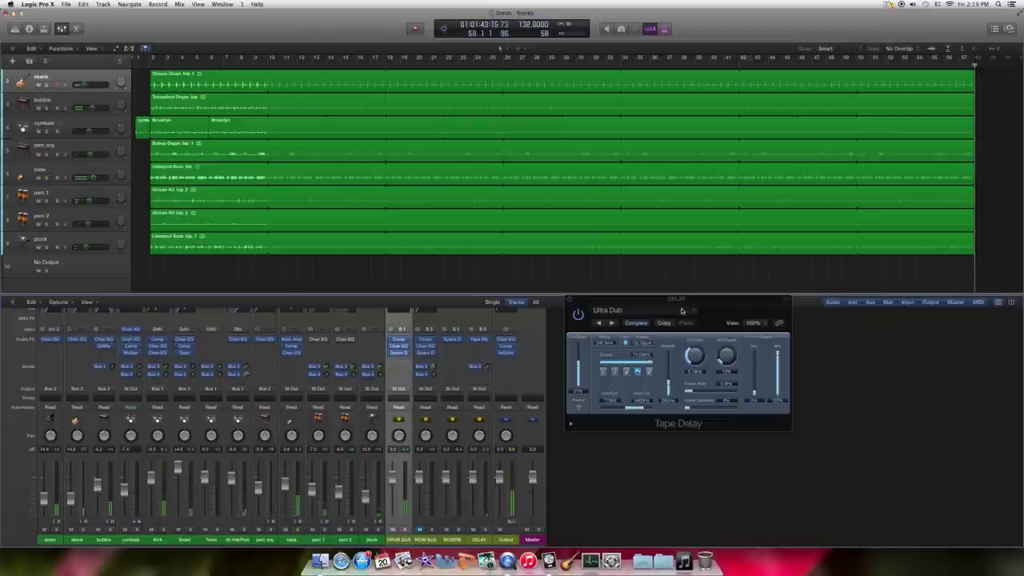